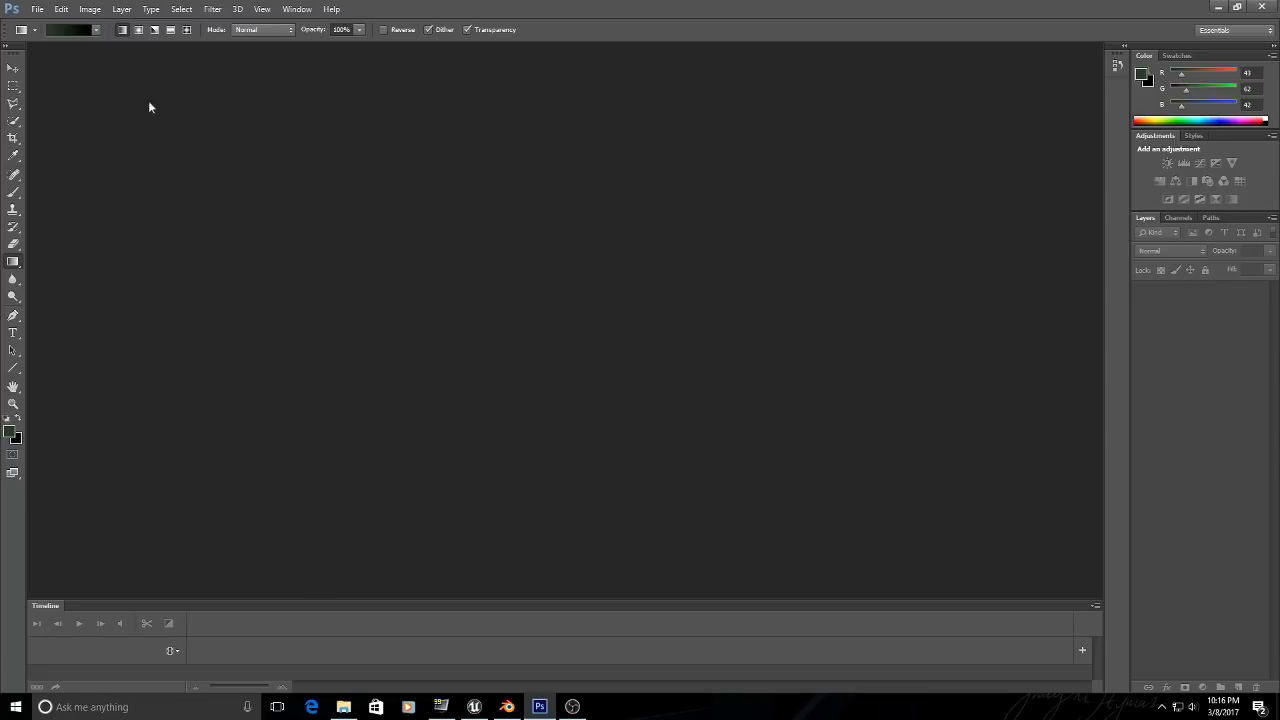
Start opening an image and browse up from the Grass2 folder to the TEXTURES folder.
click(44, 9)
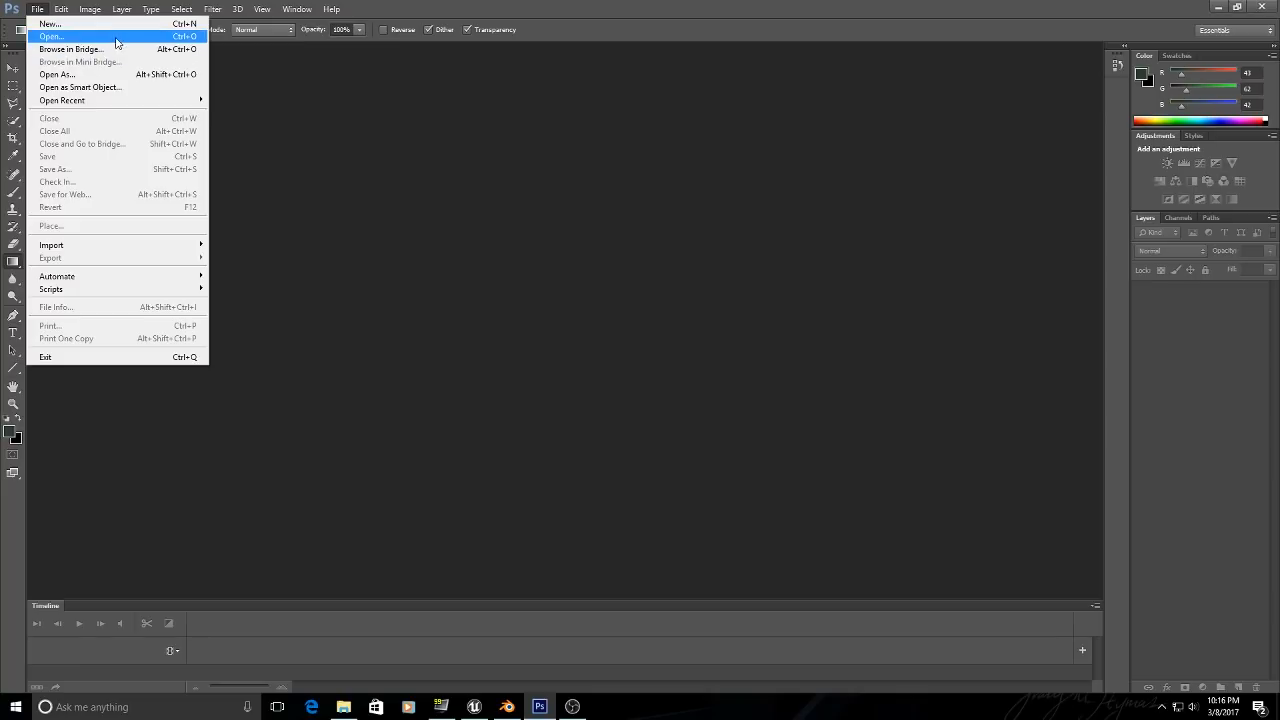
click(52, 36)
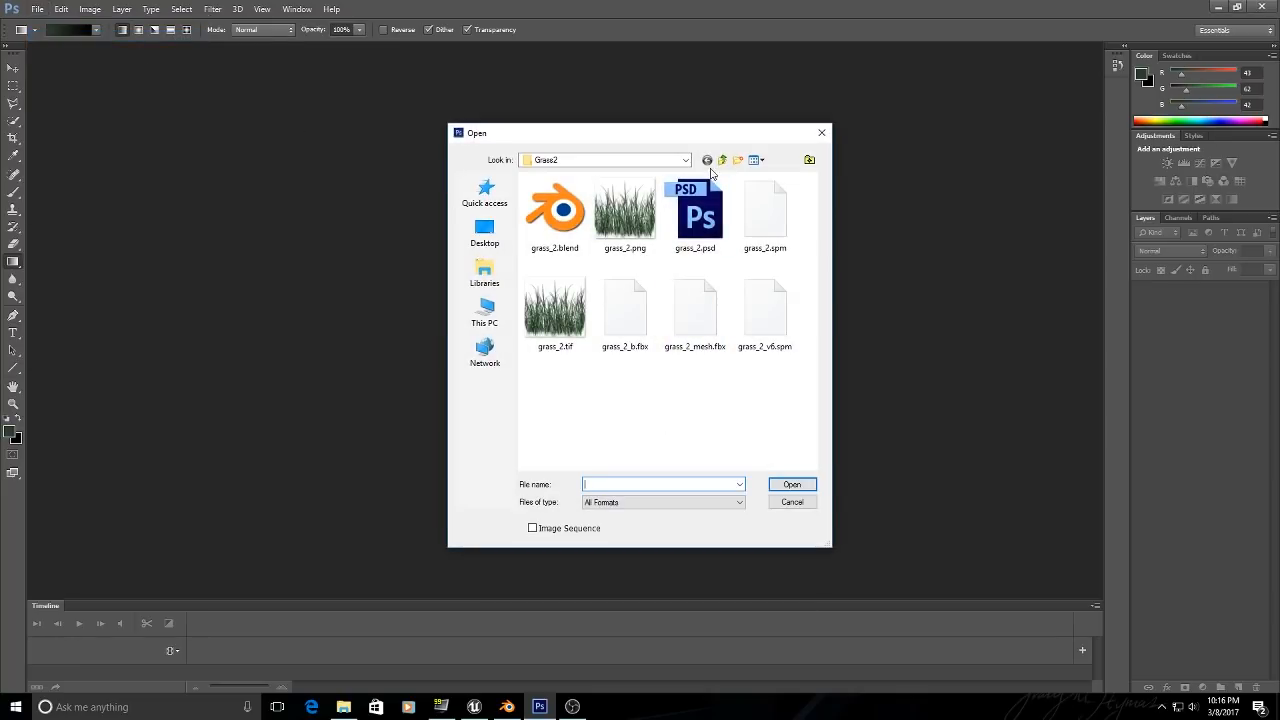
click(722, 160)
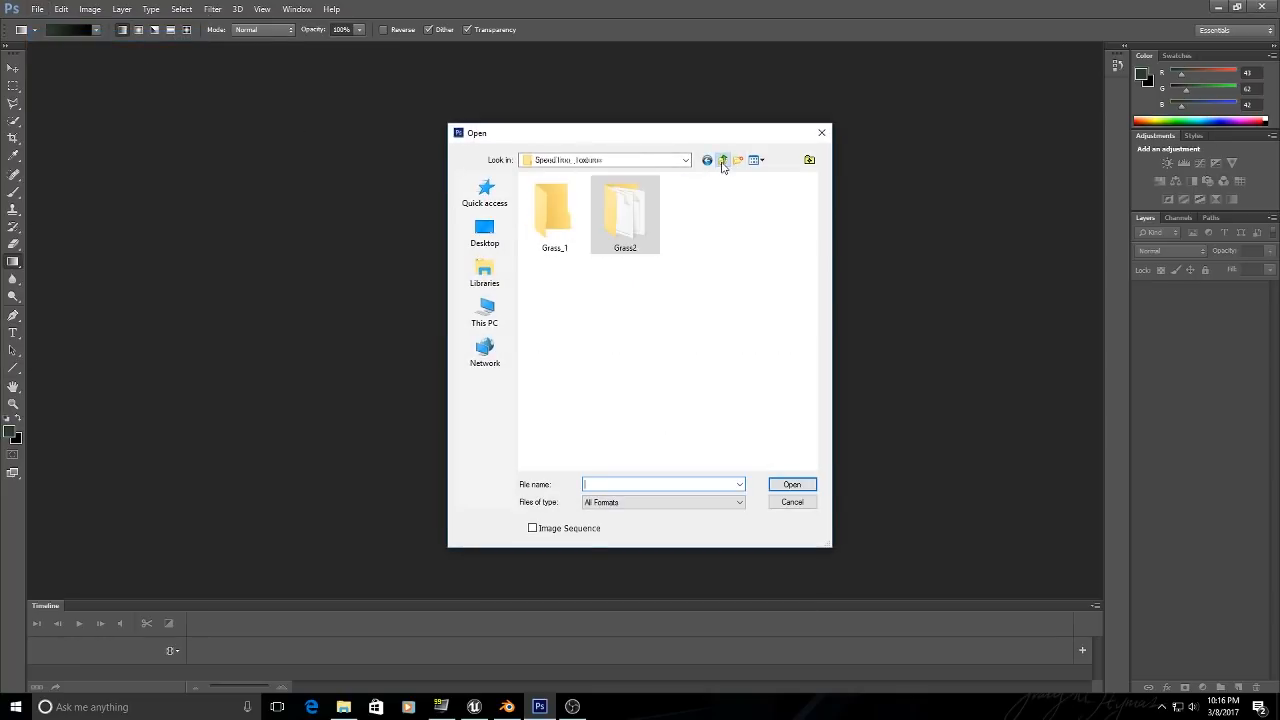
click(556, 258)
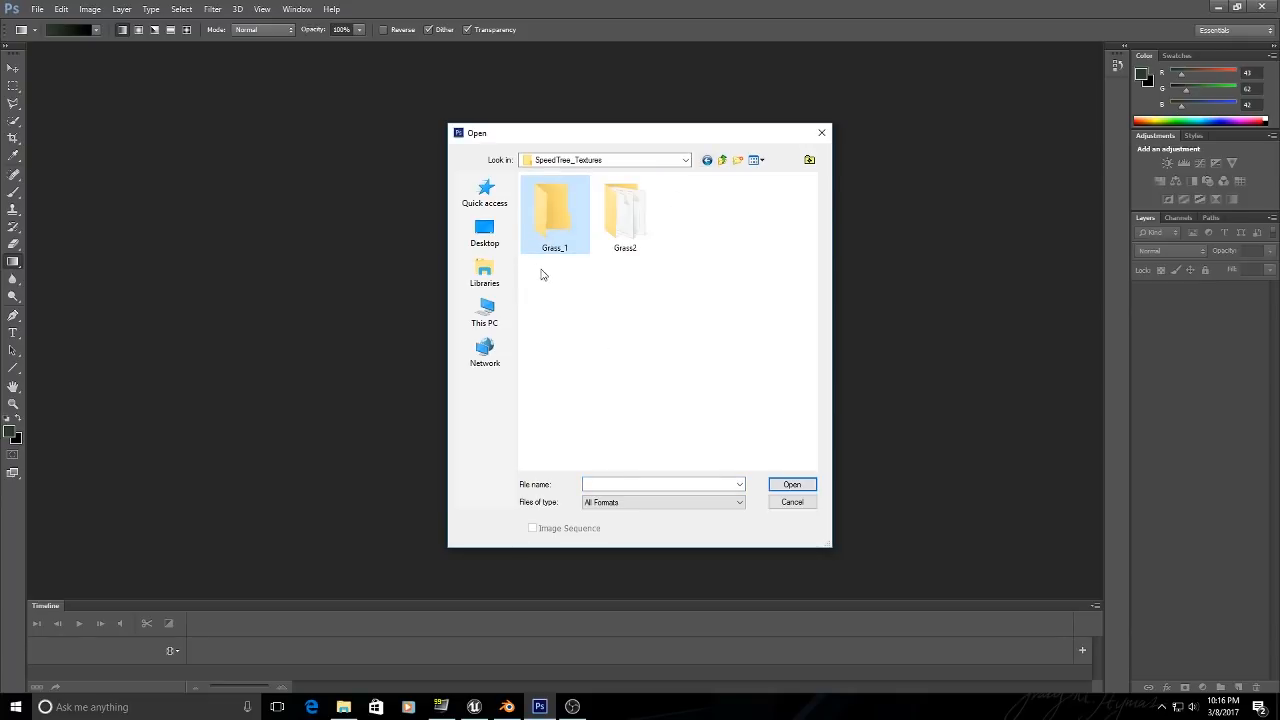
double_click(555, 225)
click(722, 160)
click(722, 160)
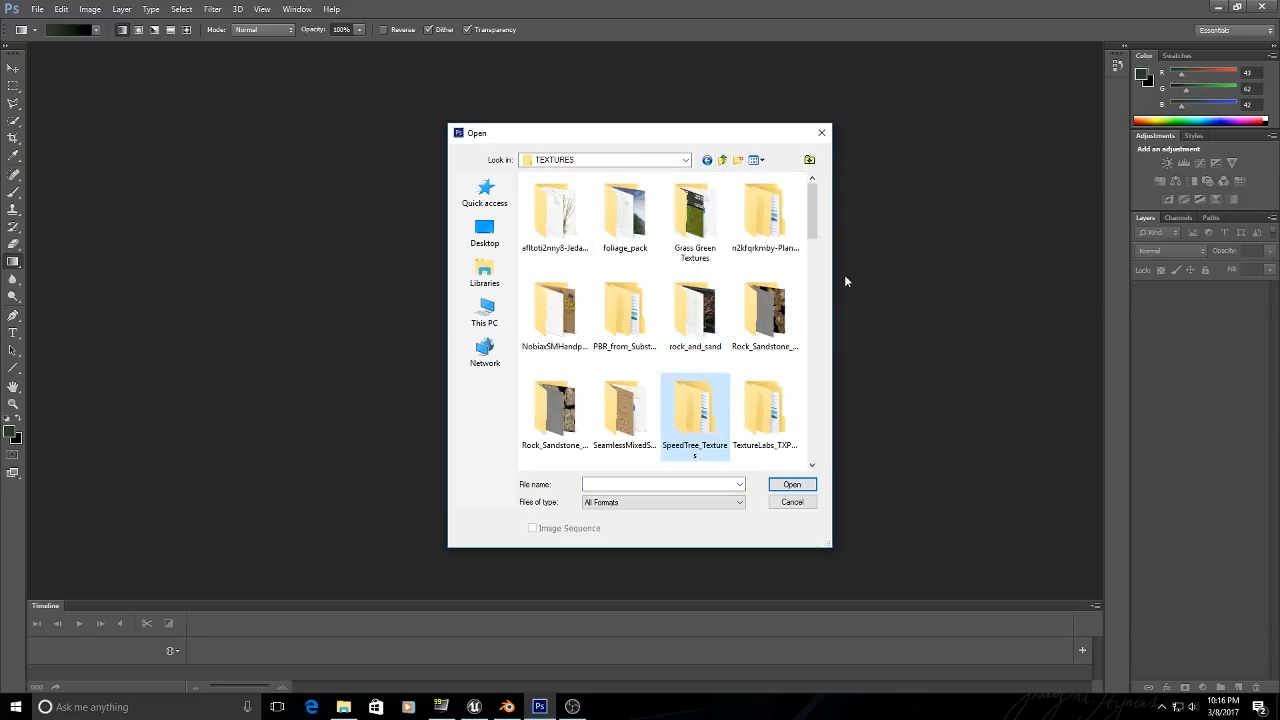
Open tall-grass-texture-png-8.png from the TEXTURES folder.
drag(815, 219, 818, 335)
click(765, 320)
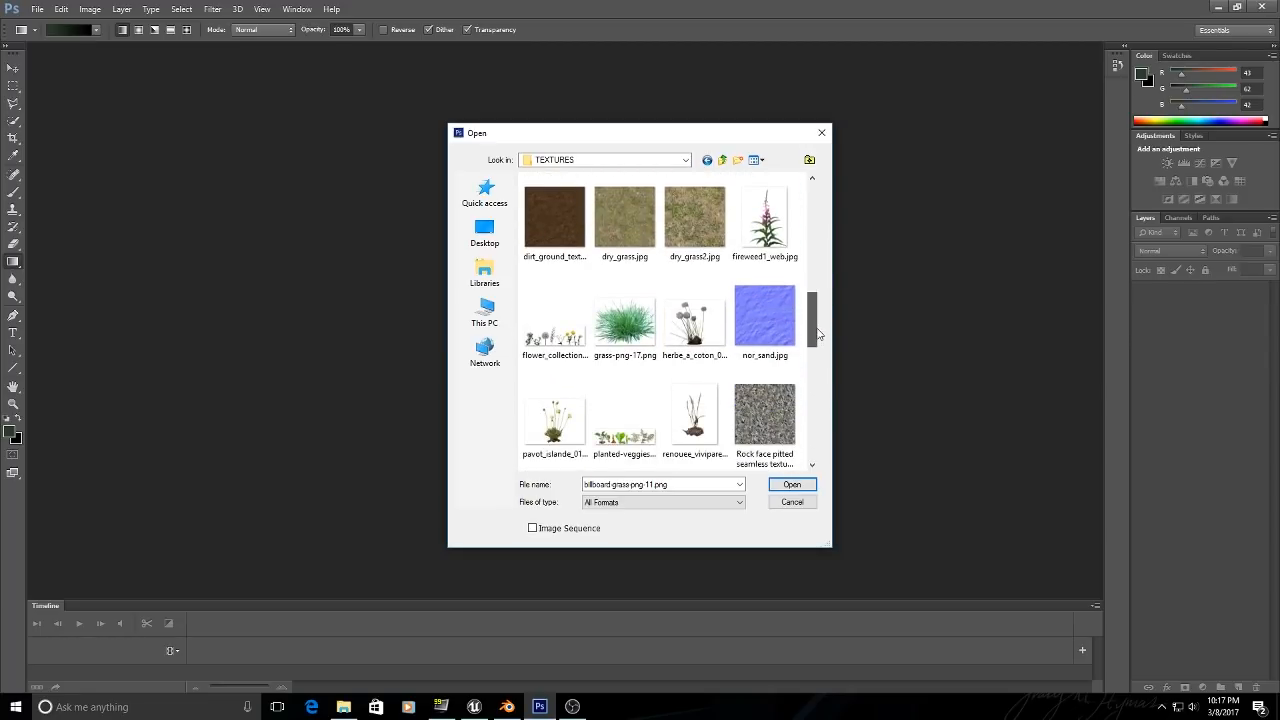
scroll(815, 338, down, 5)
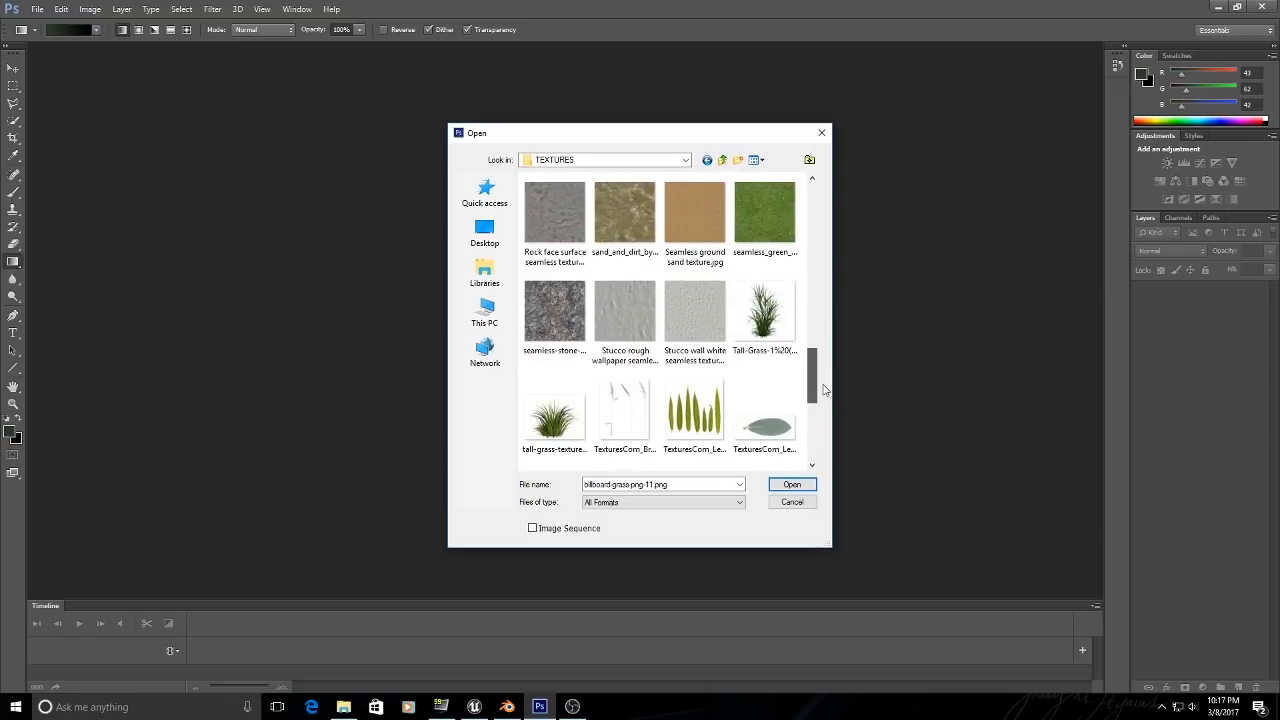
click(797, 344)
mouse_move(815, 369)
mouse_down()
mouse_move(818, 428)
mouse_move(822, 390)
mouse_up()
click(556, 330)
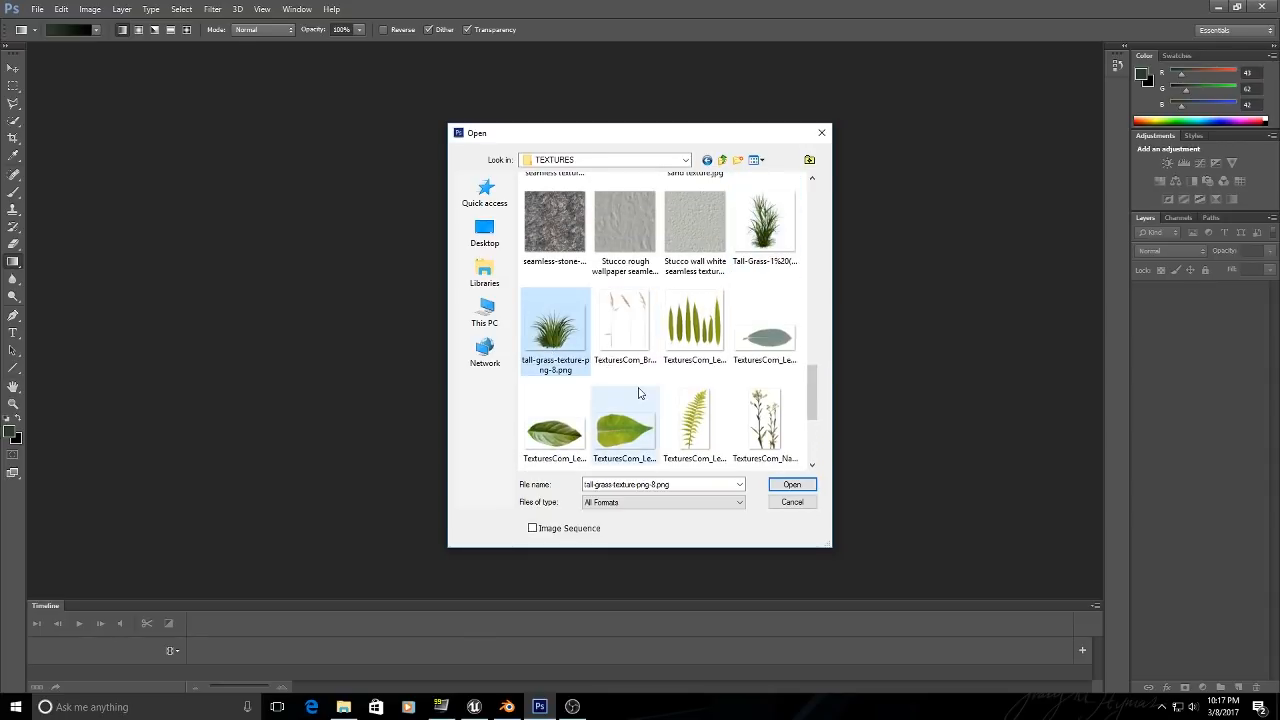
click(792, 485)
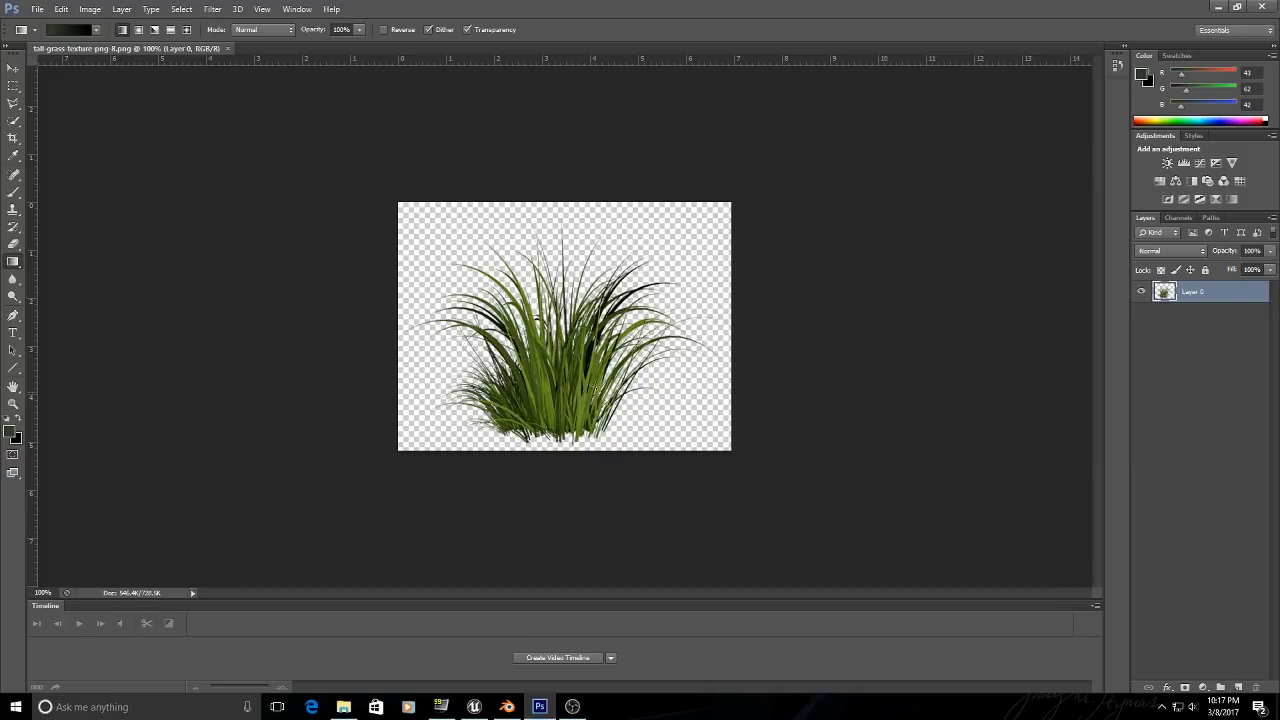
Resize the grass image to 1024 by 1024 pixels.
click(90, 10)
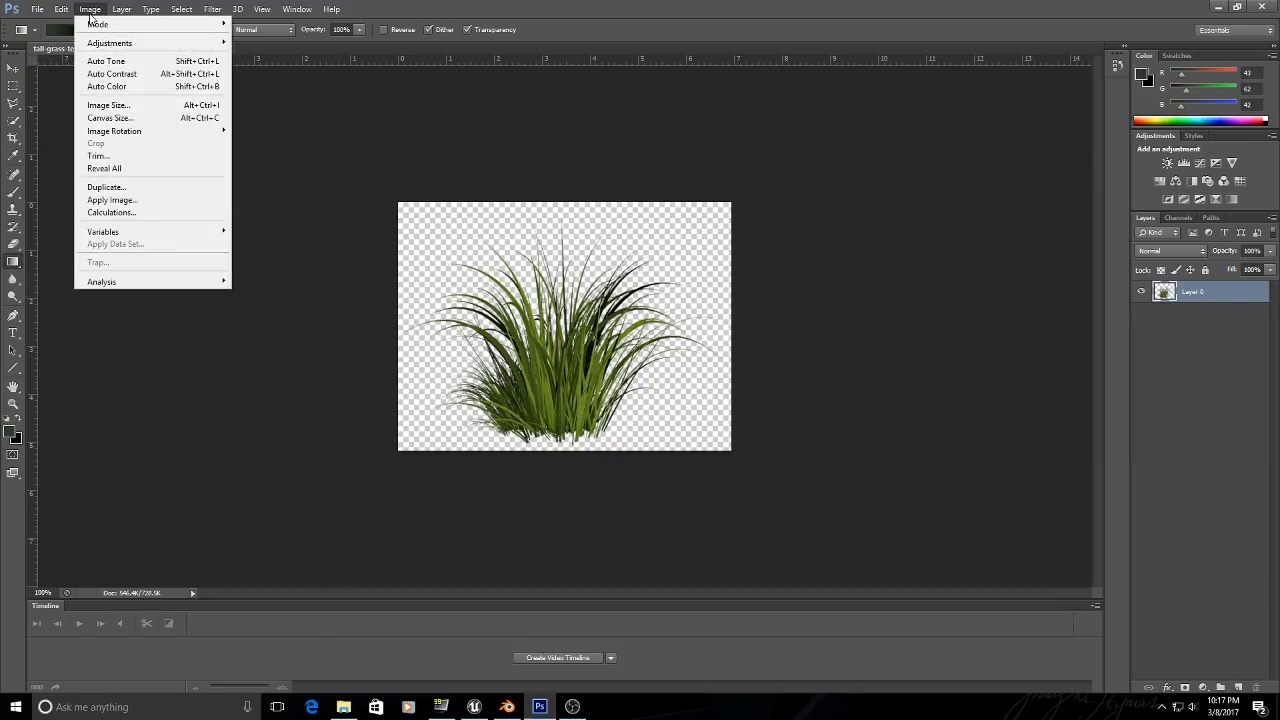
mouse_move(119, 47)
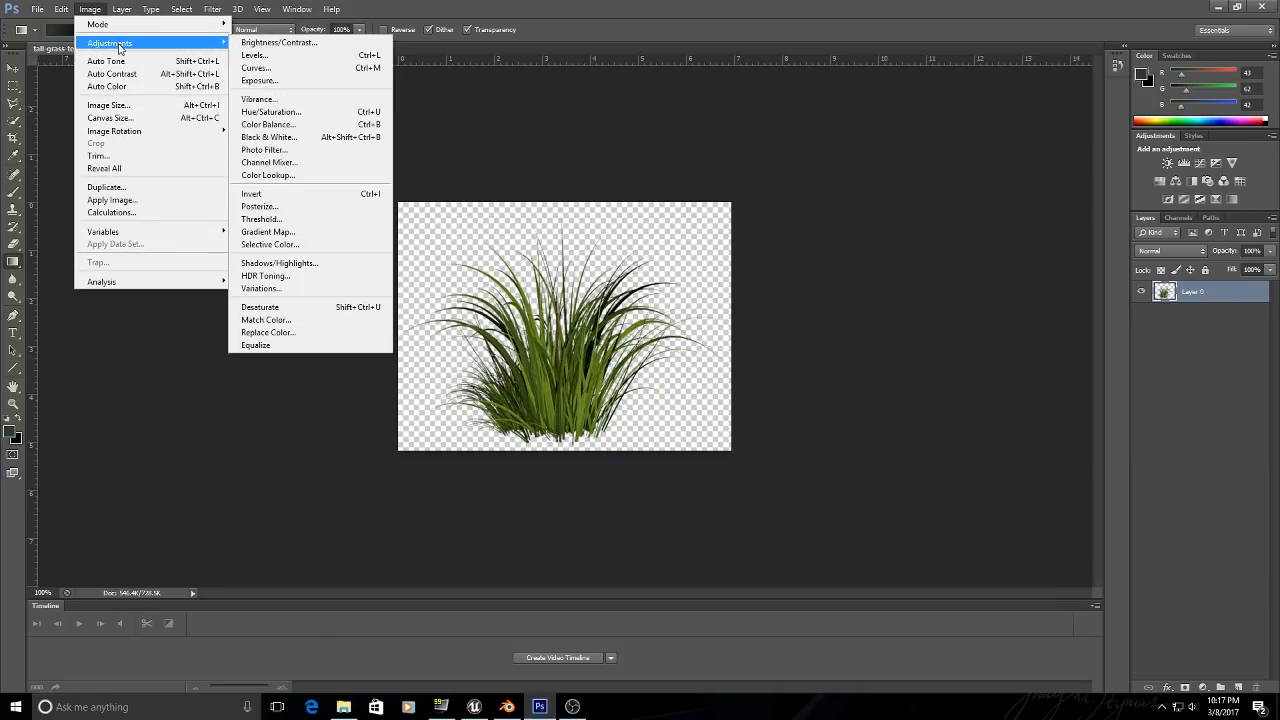
click(110, 105)
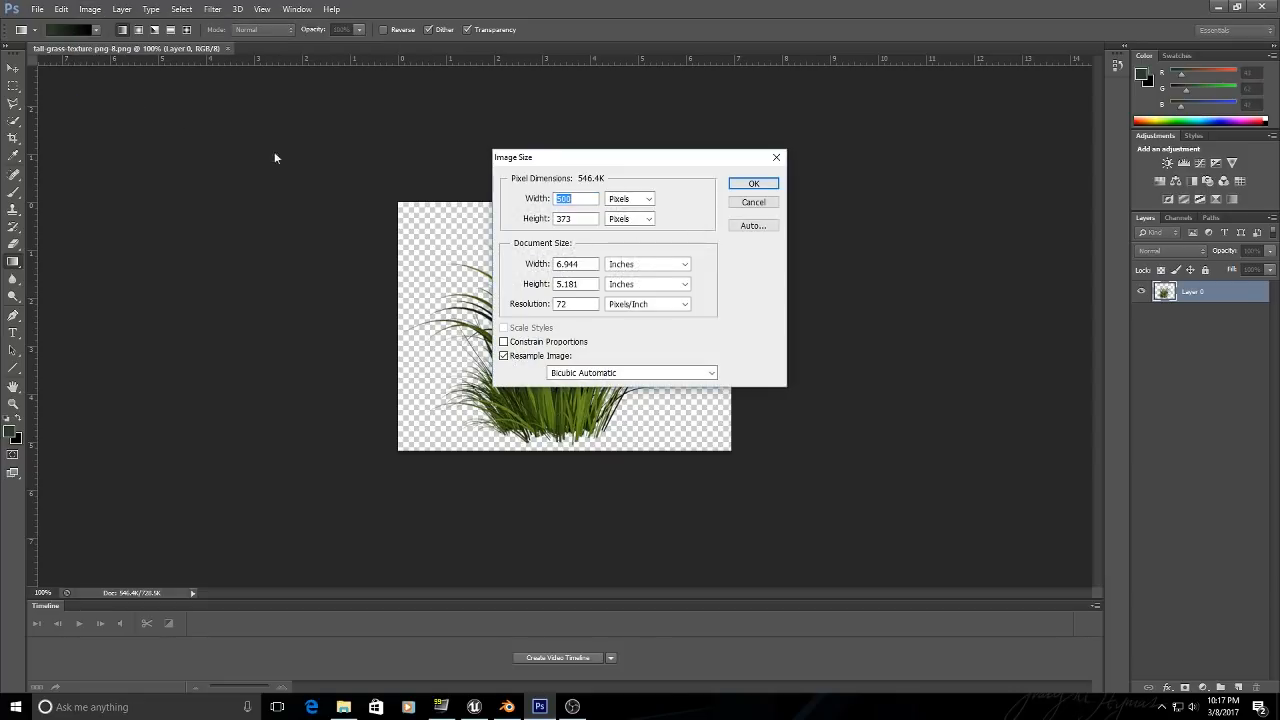
text(1024)
double_click(580, 218)
text(1024)
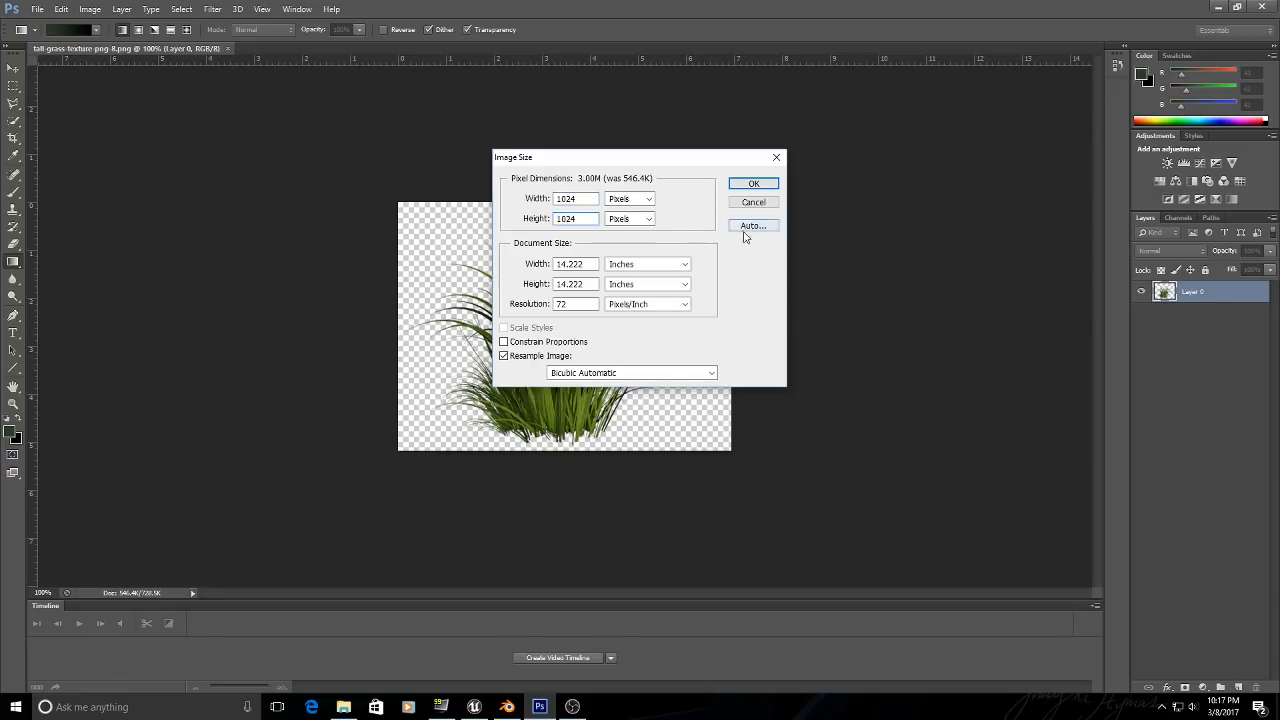
click(754, 184)
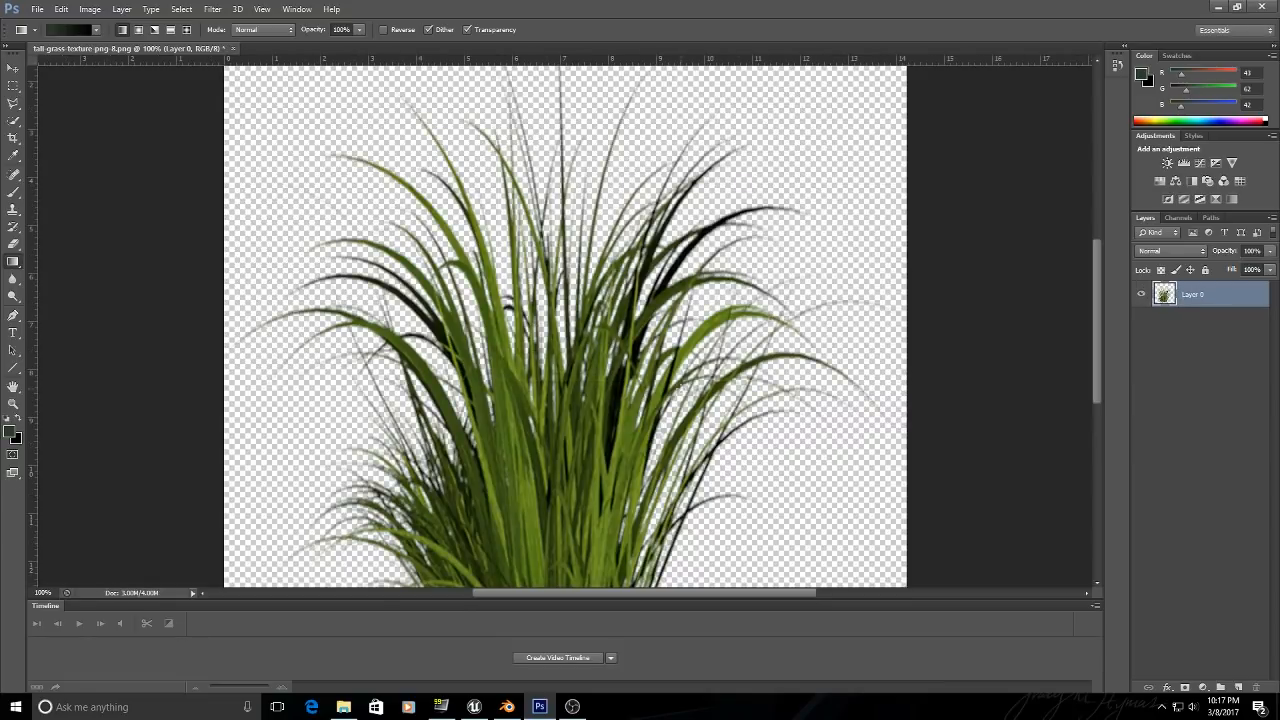
key(ctrl+minus)
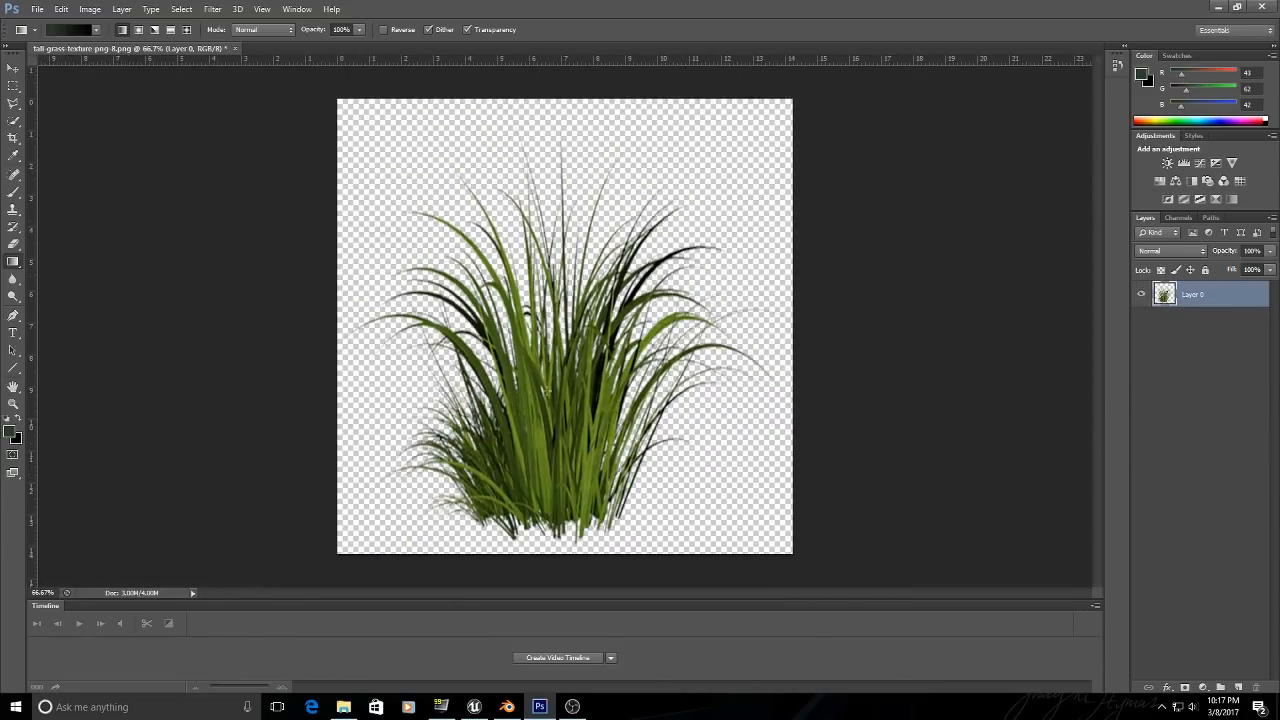
Apply the Sharpen filter twice to the grass layer.
click(185, 10)
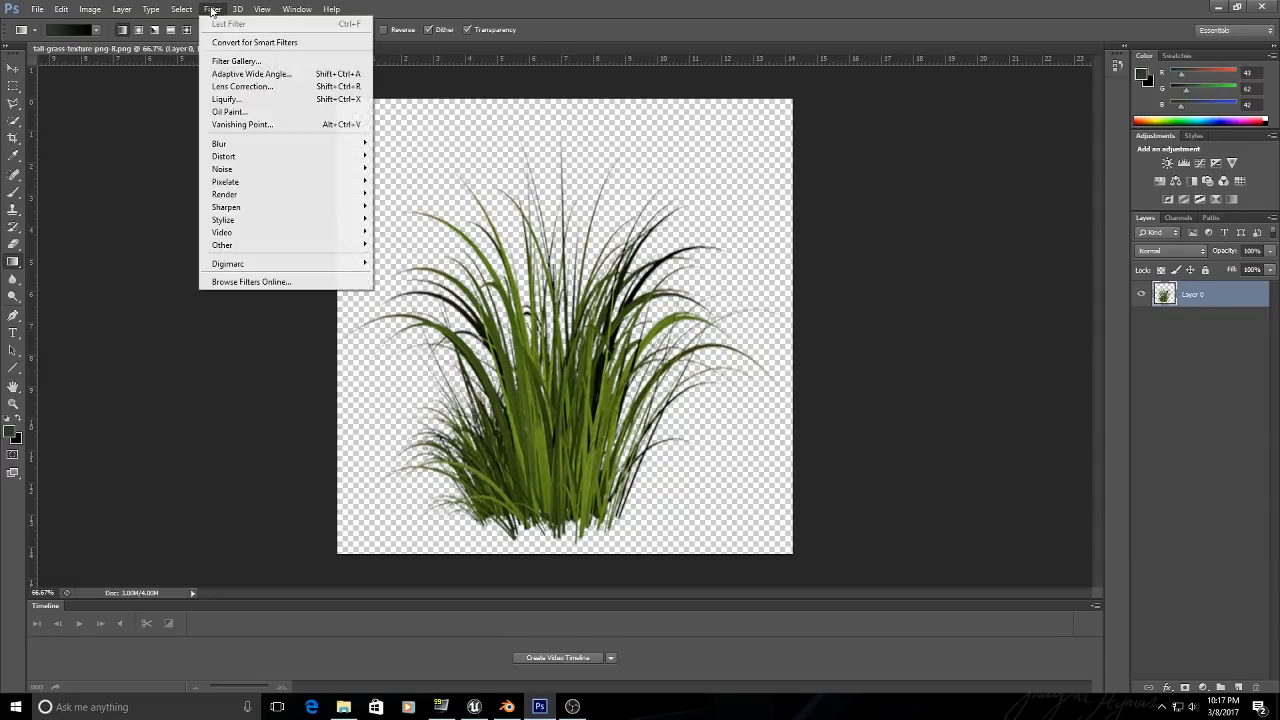
mouse_move(251, 206)
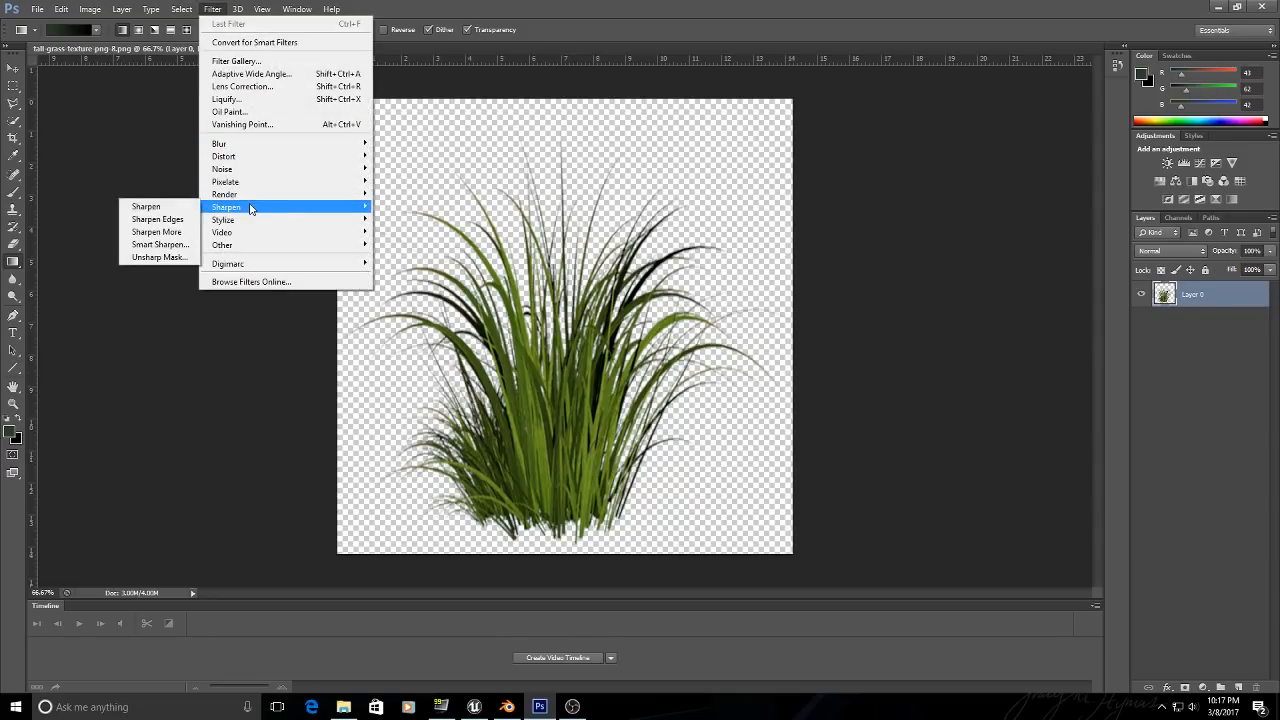
click(153, 204)
click(182, 10)
mouse_move(213, 10)
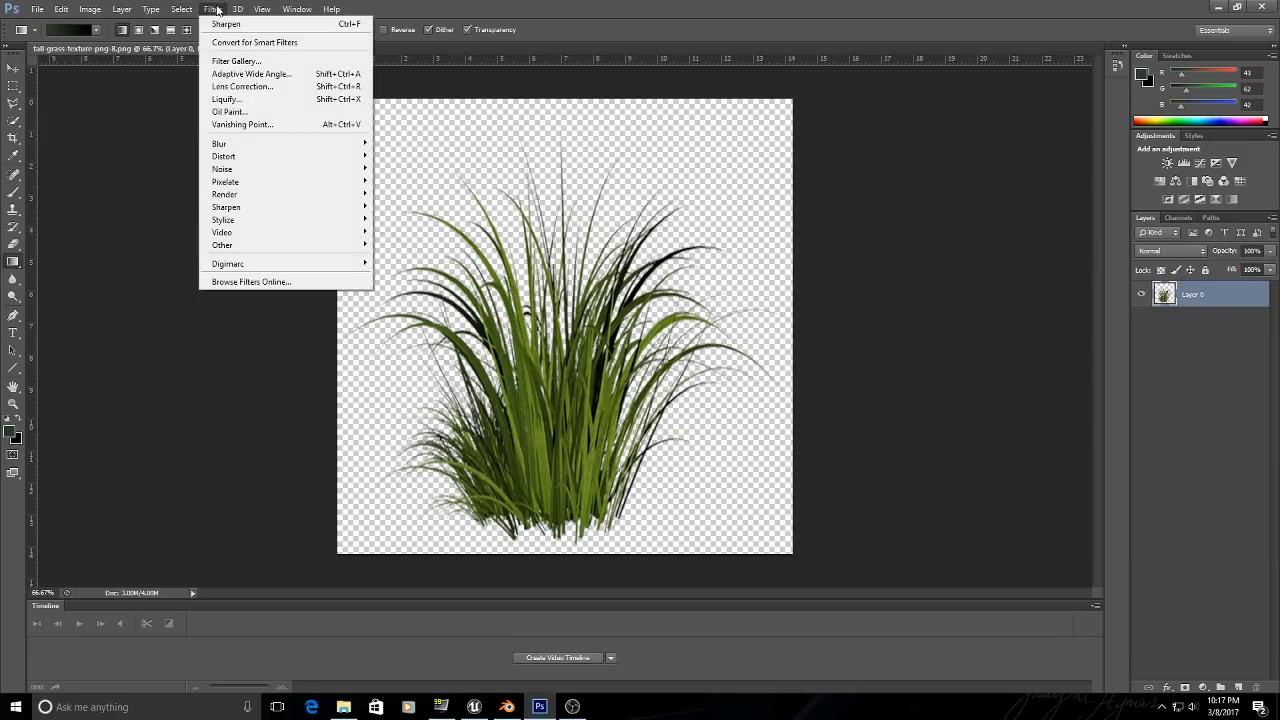
mouse_move(251, 204)
click(167, 207)
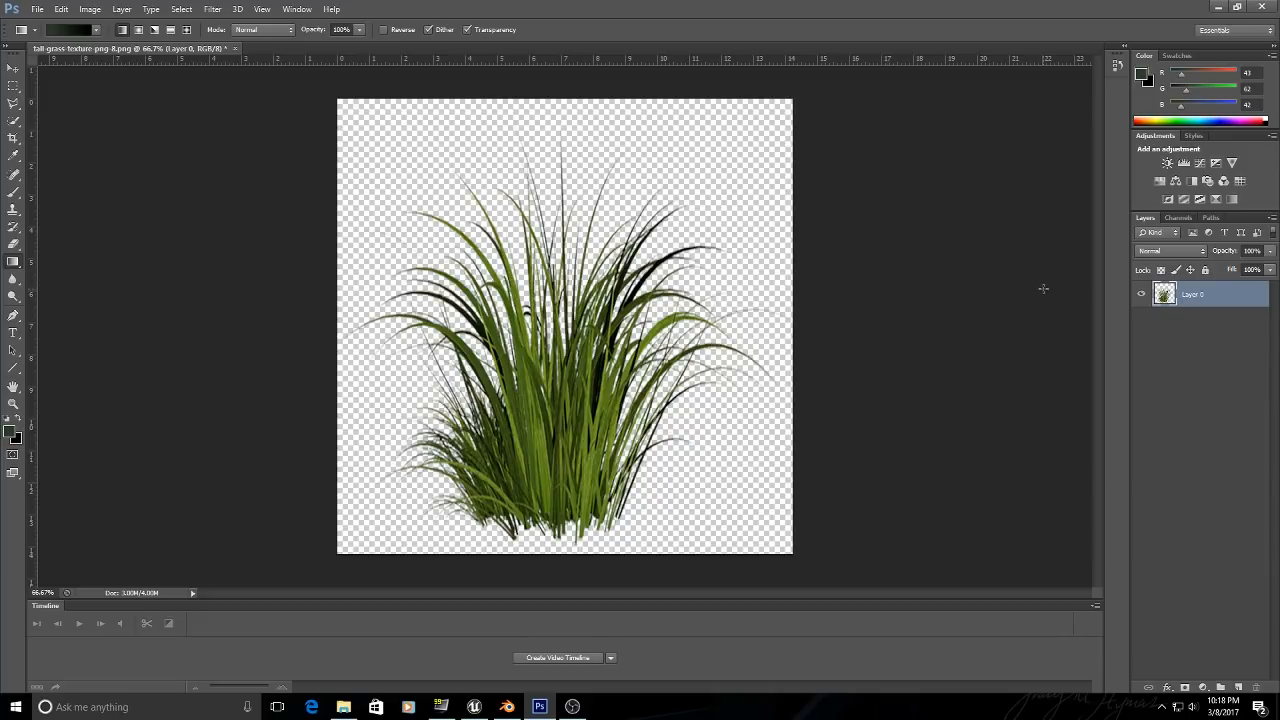
Duplicate the grass layer Layer 0 and hide the original.
click(1180, 218)
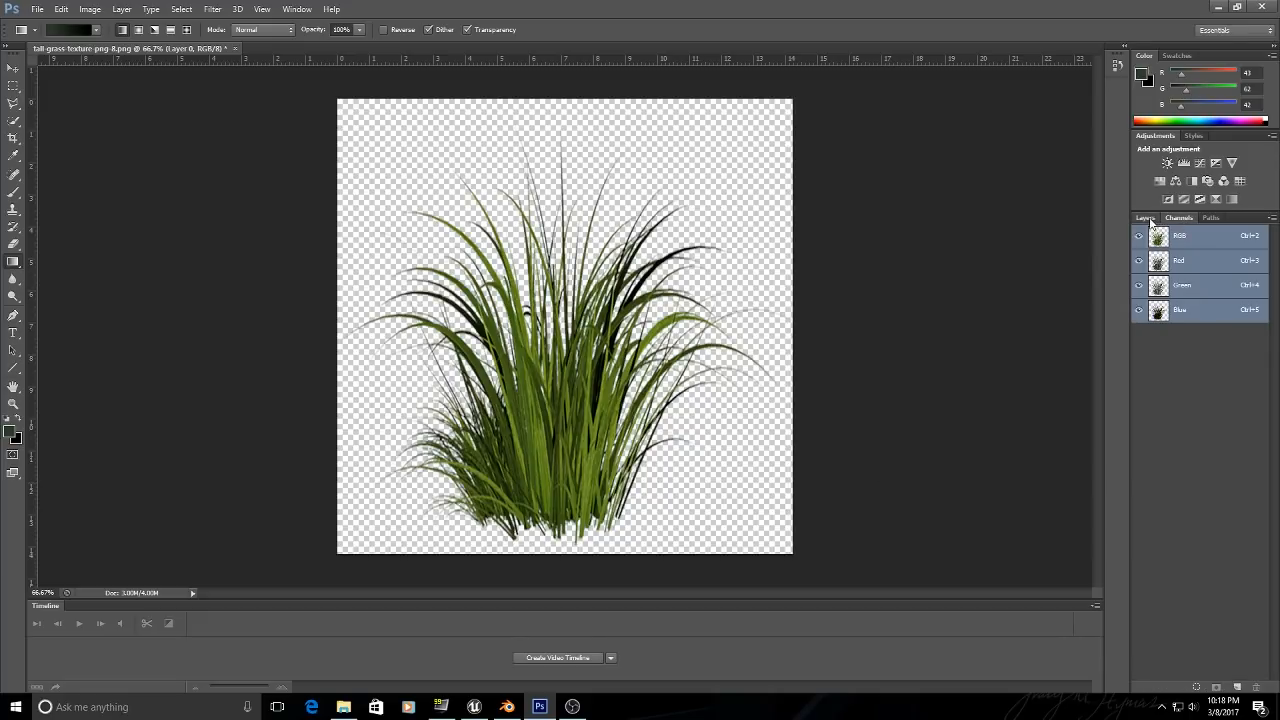
click(1145, 218)
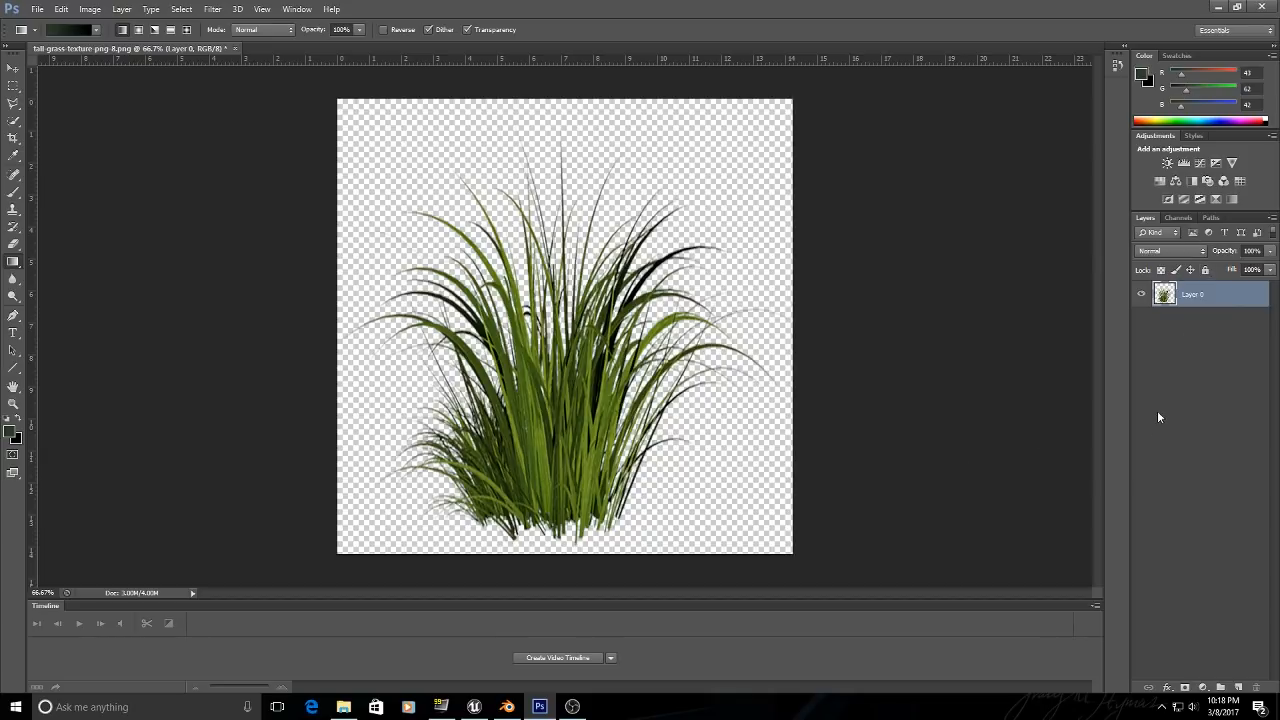
drag(1225, 300, 1238, 687)
click(1141, 320)
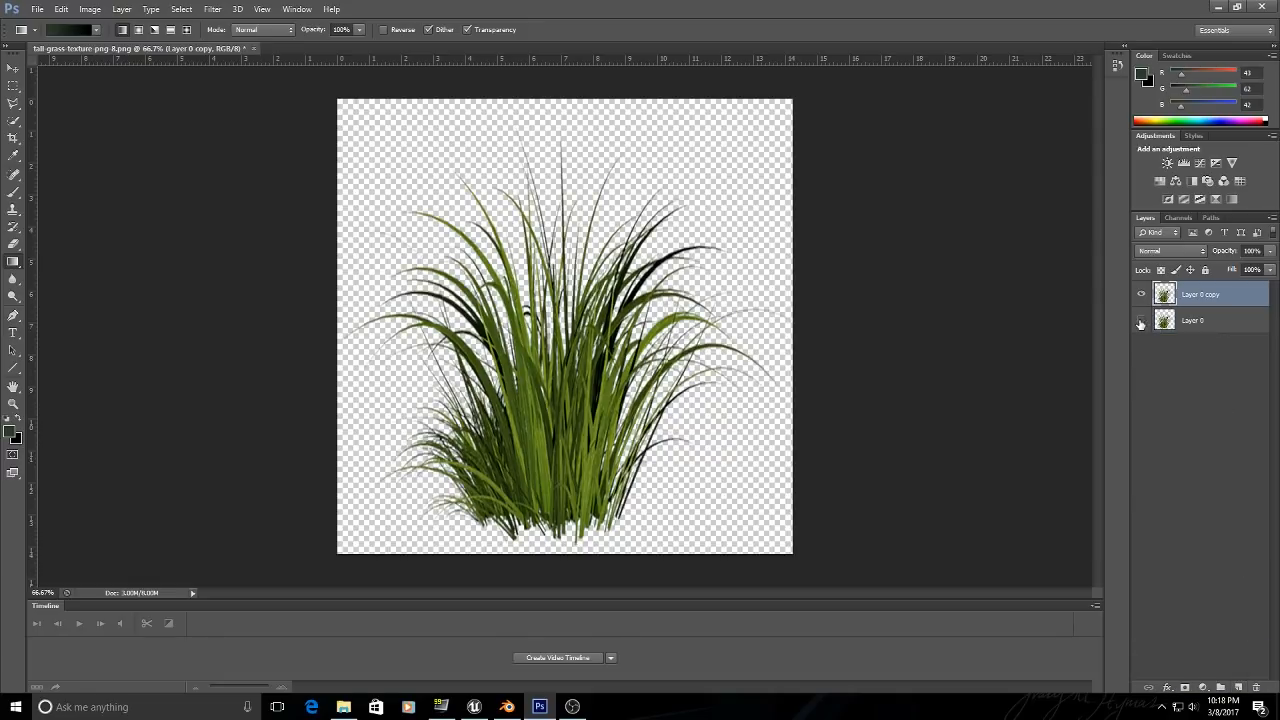
Add a new empty layer and place it directly beneath the Layer 0 copy.
mouse_move(1228, 298)
mouse_down()
mouse_move(1223, 566)
mouse_move(1213, 293)
mouse_up()
click(1238, 687)
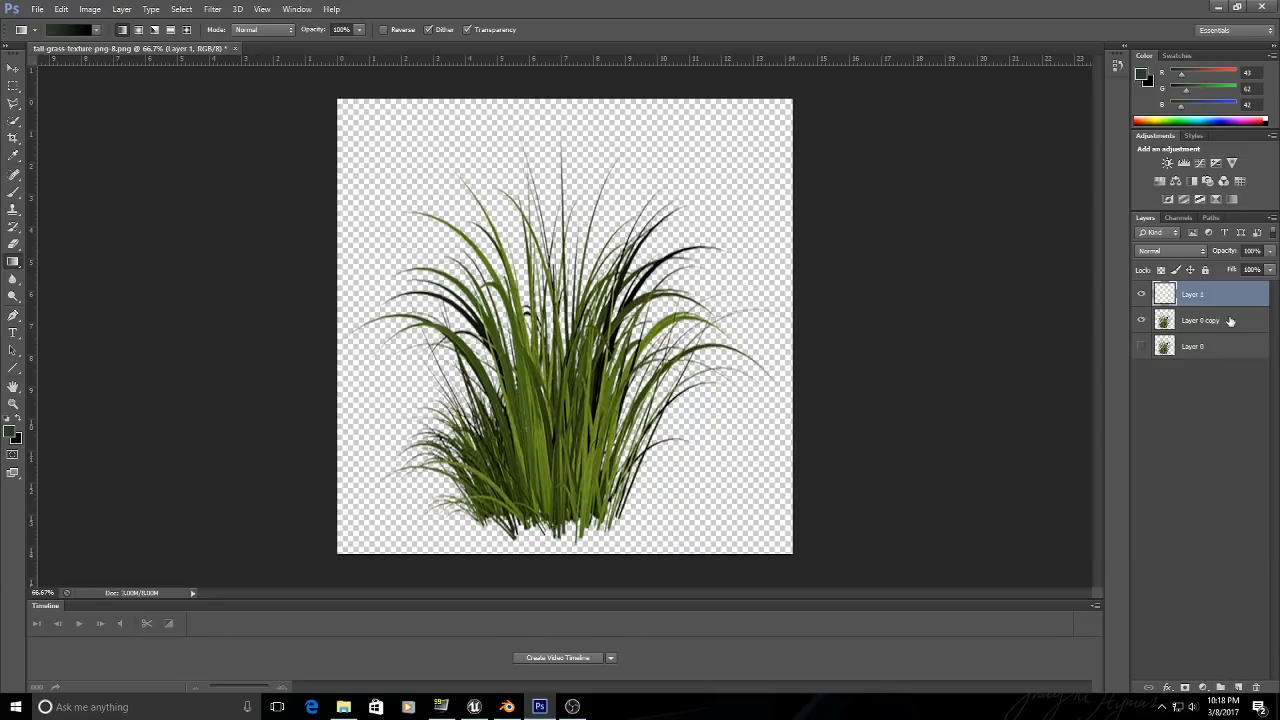
drag(1217, 298, 1200, 325)
double_click(1258, 300)
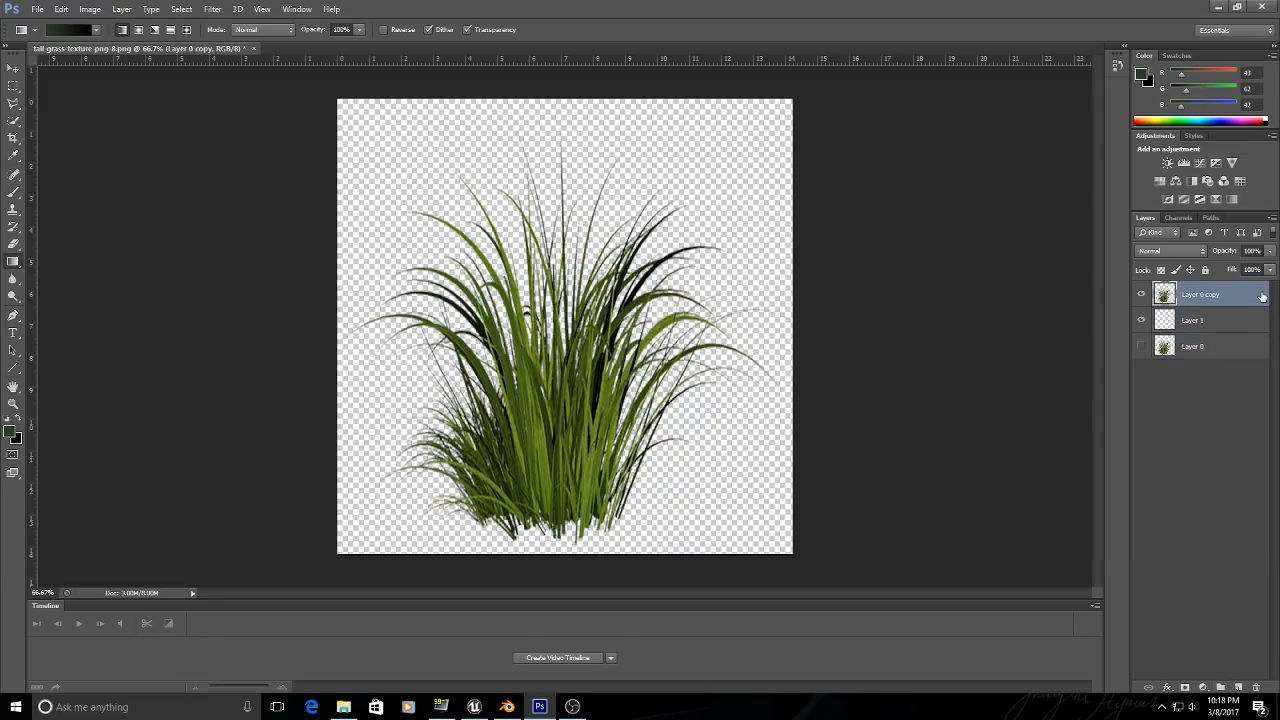
click(870, 259)
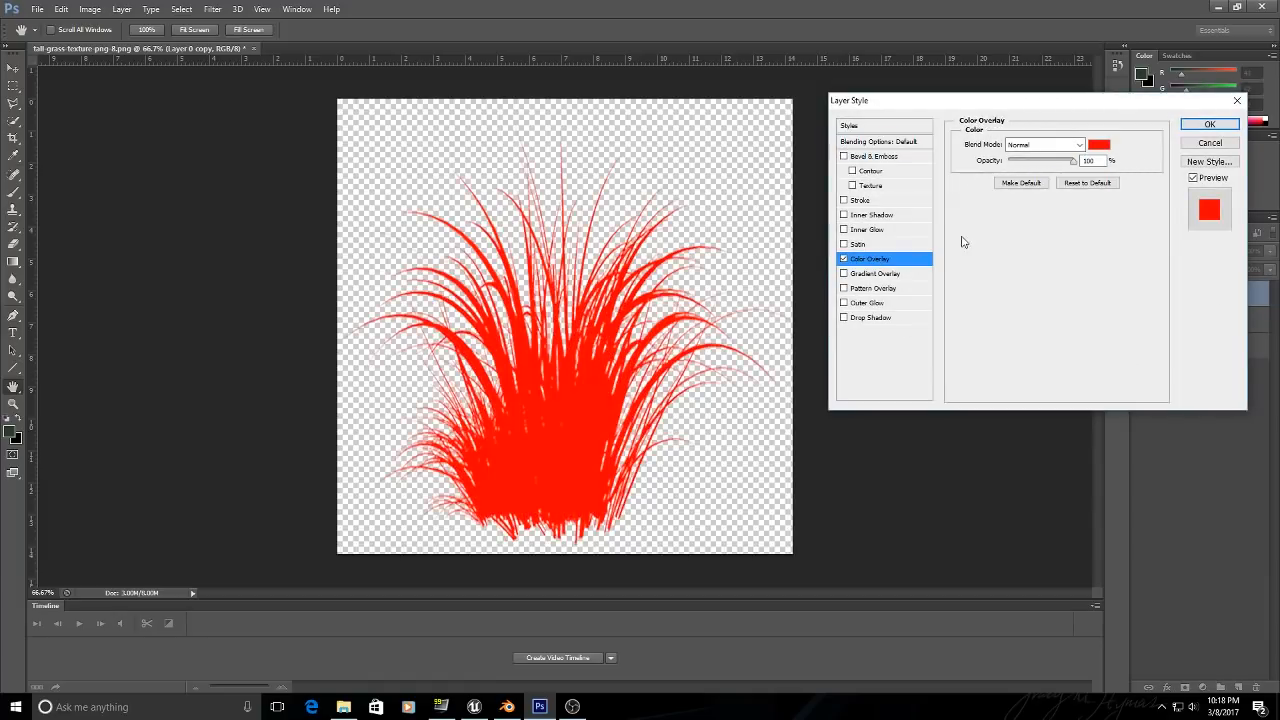
click(1103, 147)
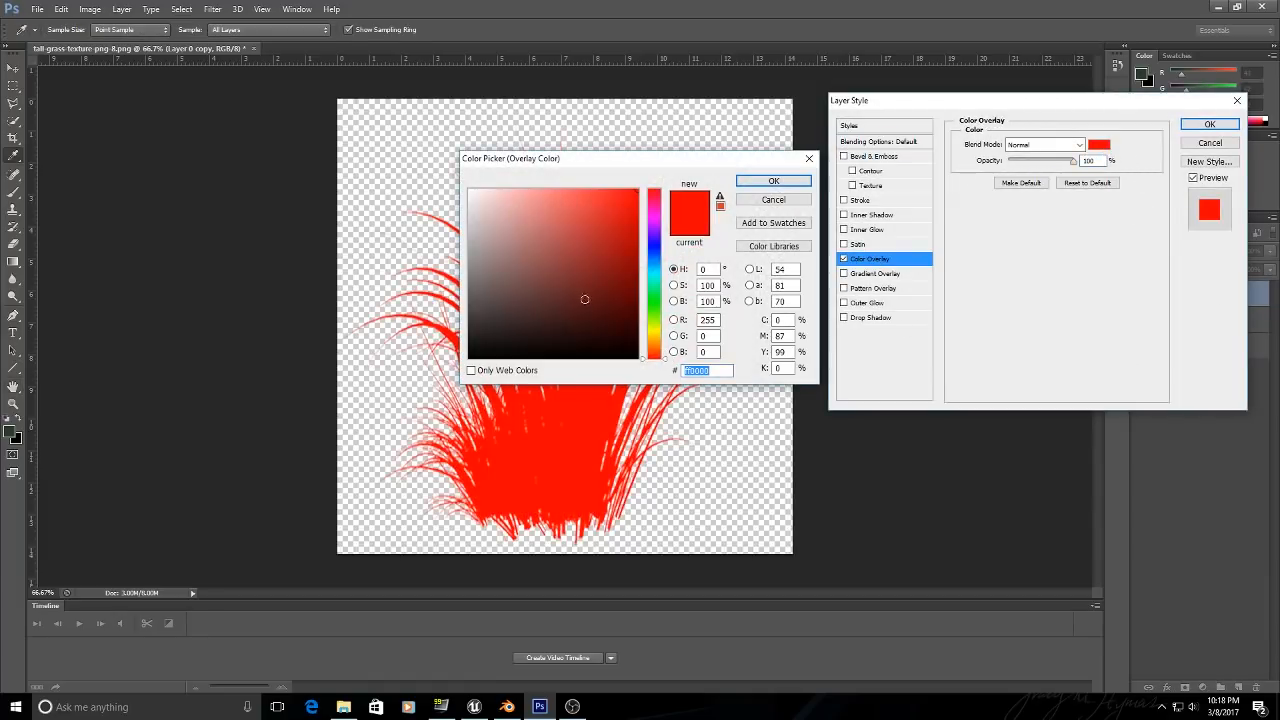
drag(487, 250, 487, 168)
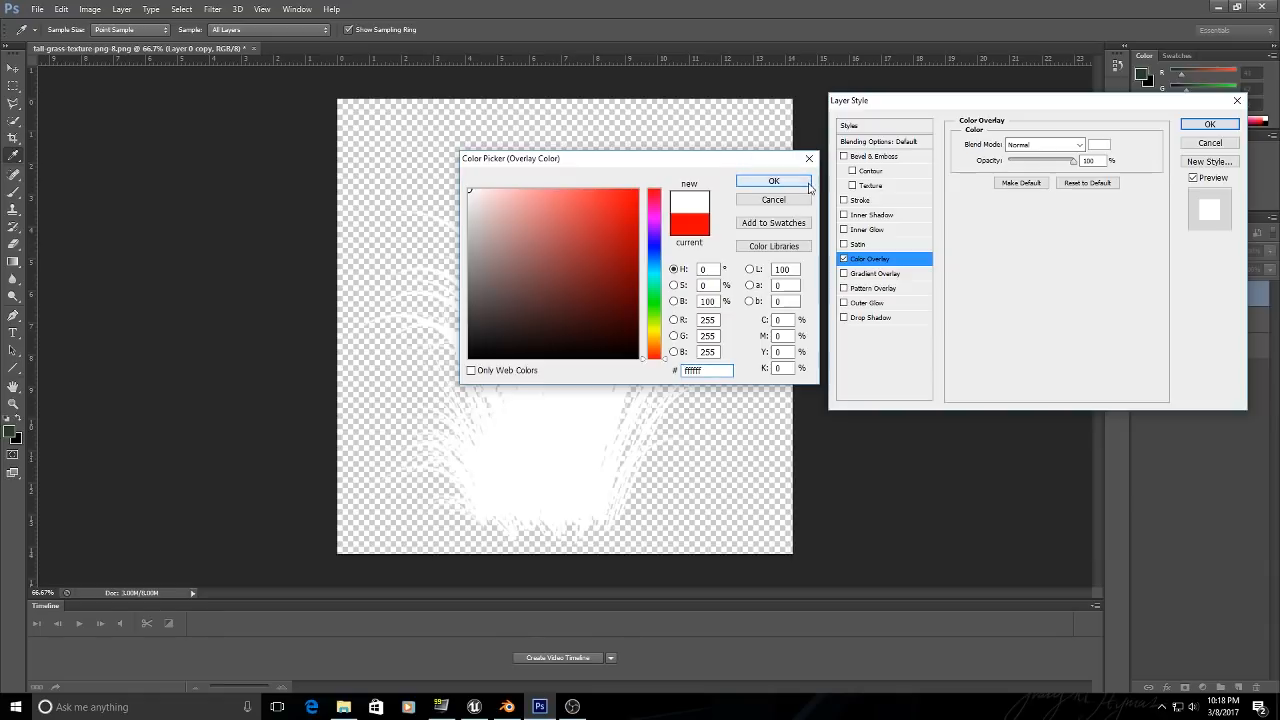
click(773, 181)
click(1237, 101)
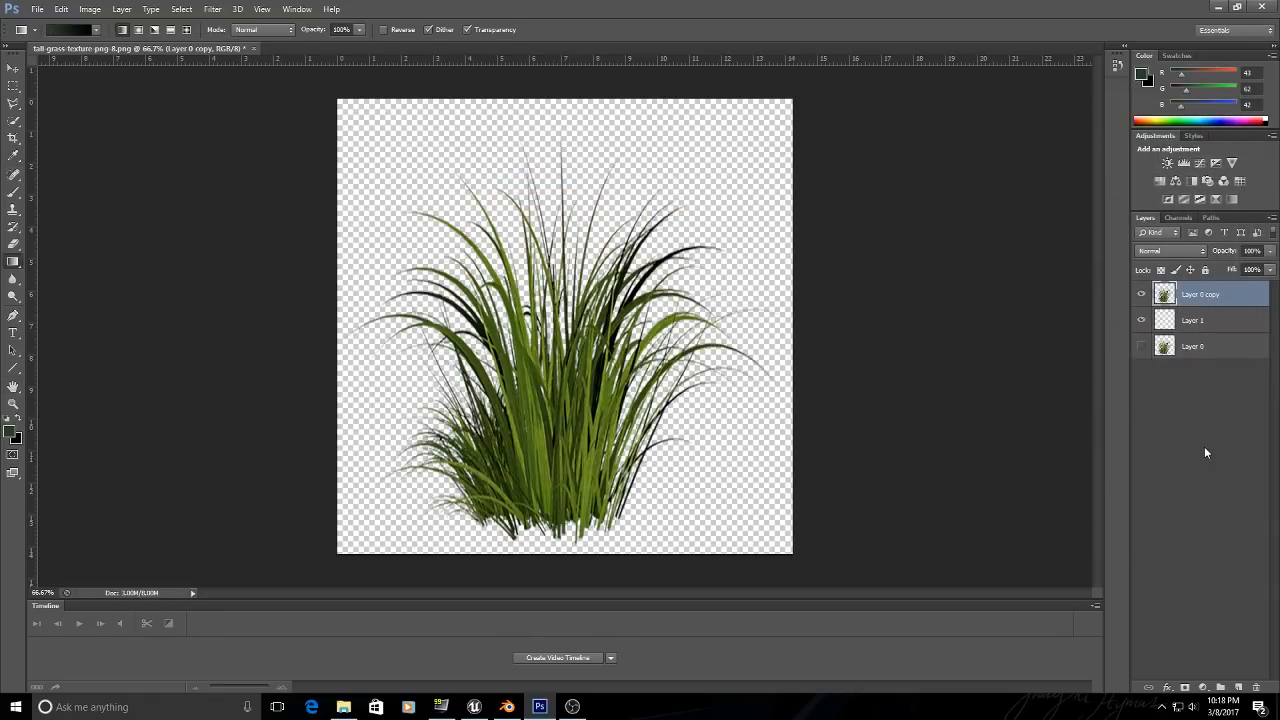
Apply a white (ffffff) Color Overlay style to Layer 0 copy.
double_click(1256, 297)
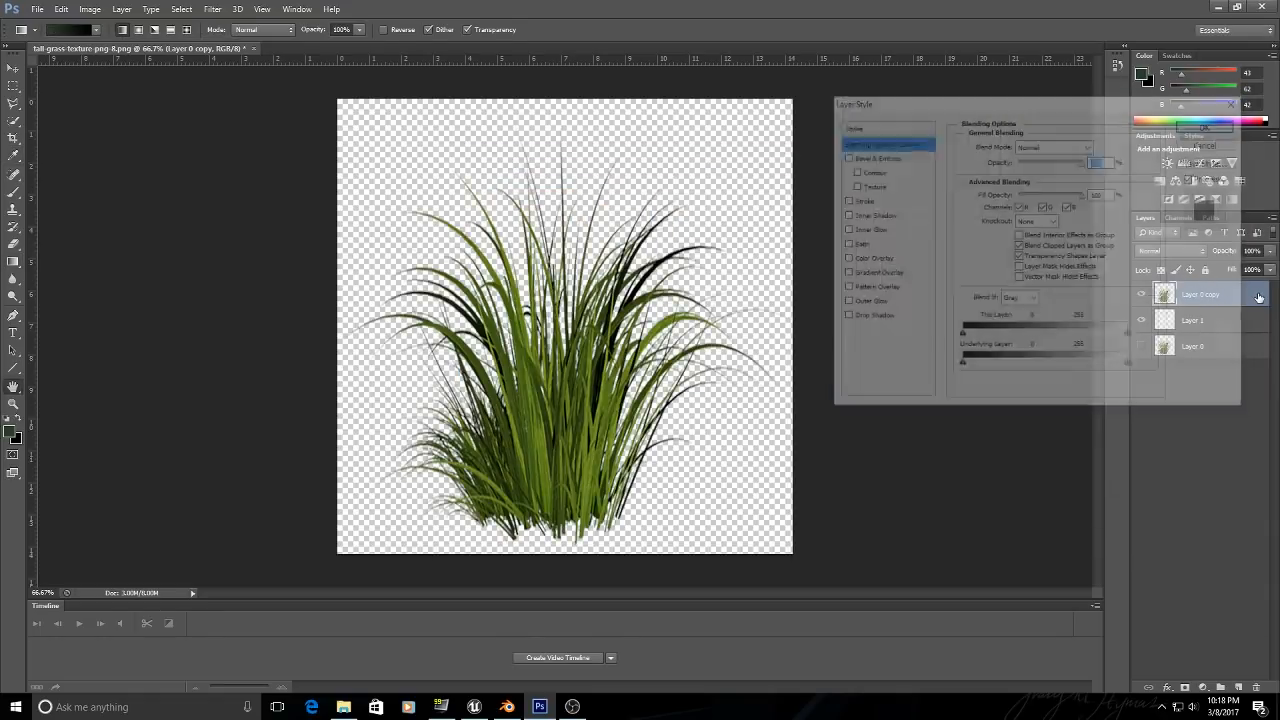
click(869, 259)
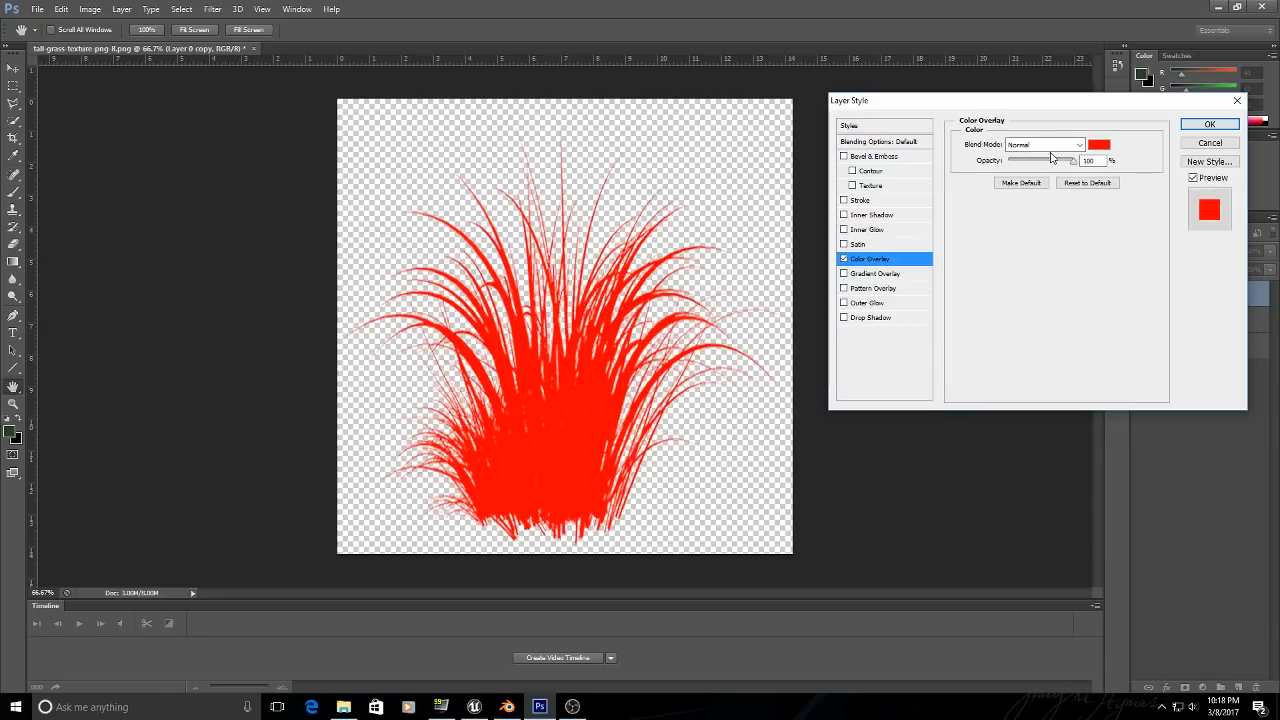
click(1097, 145)
text(ffffff)
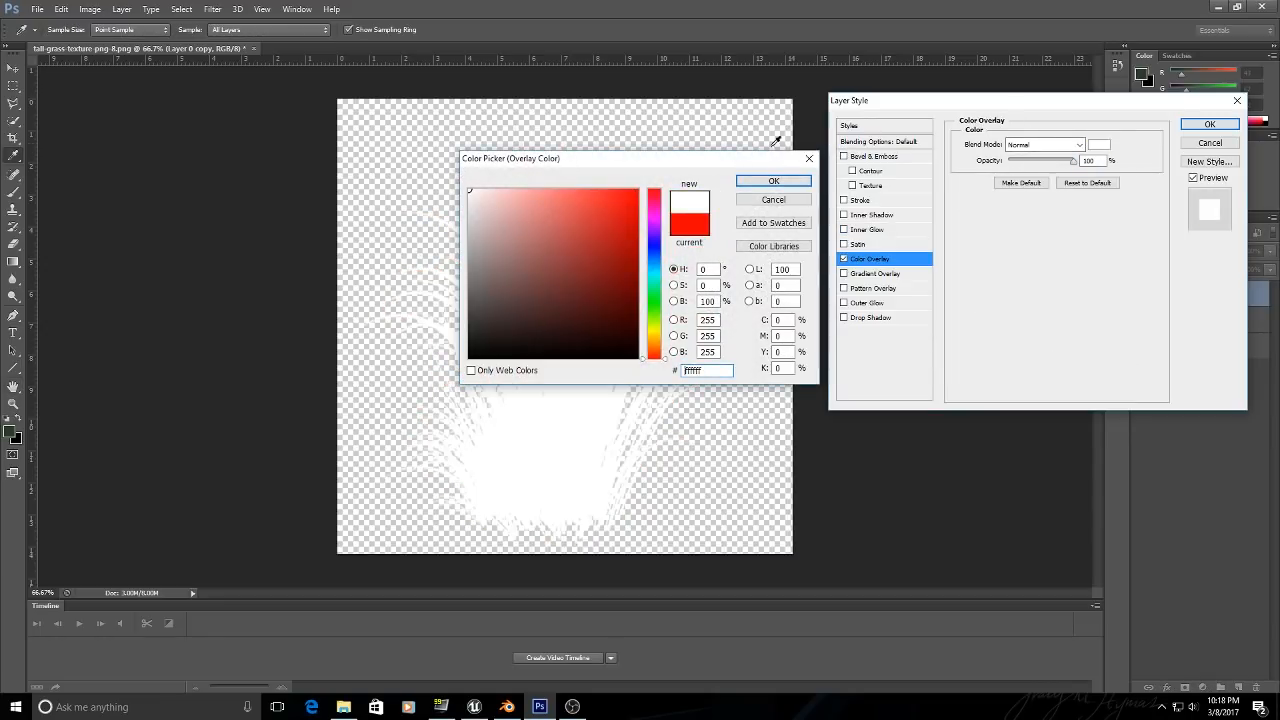
click(773, 182)
click(1209, 124)
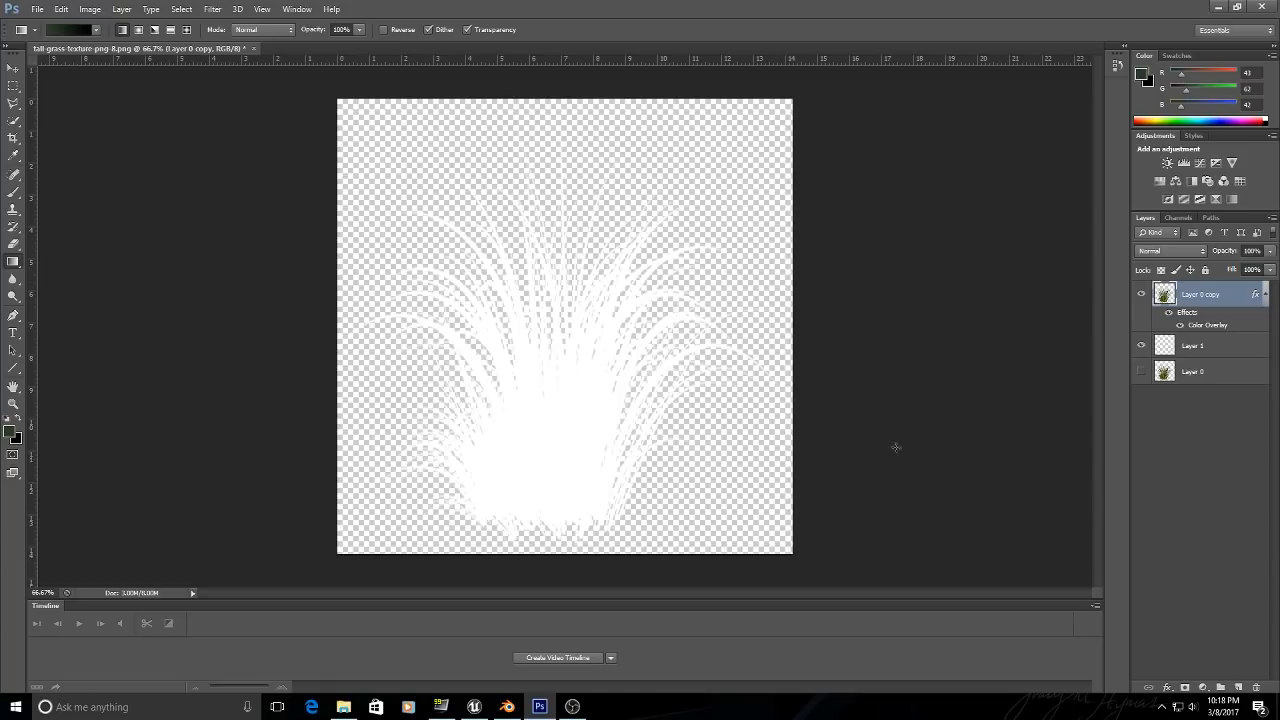
Fill the empty Layer 1 with black using the Paint Bucket tool.
click(1218, 350)
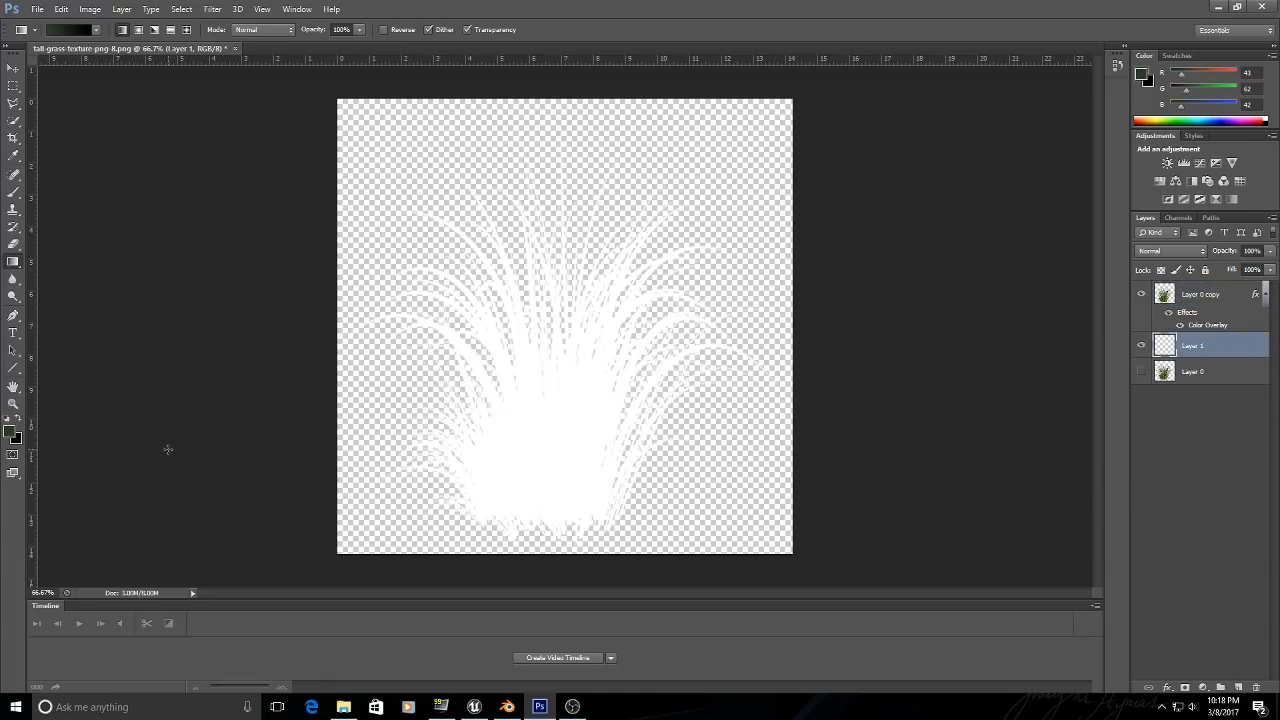
click(8, 421)
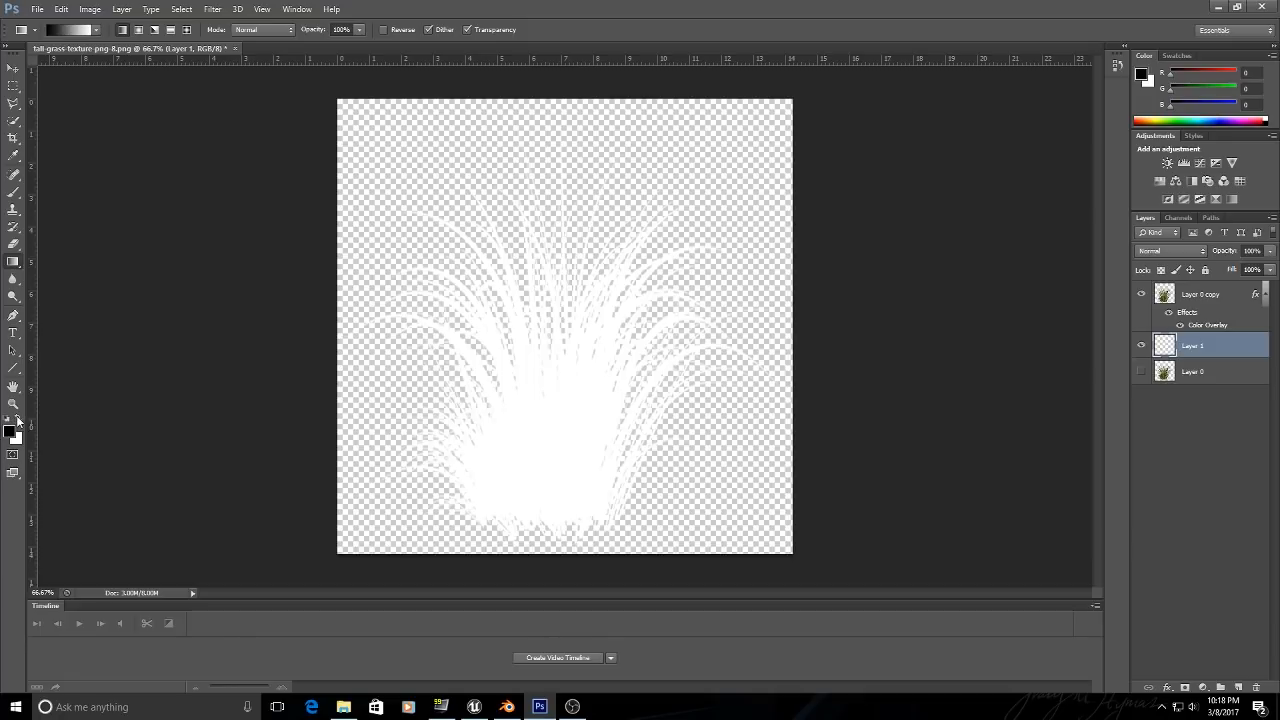
right_click(13, 261)
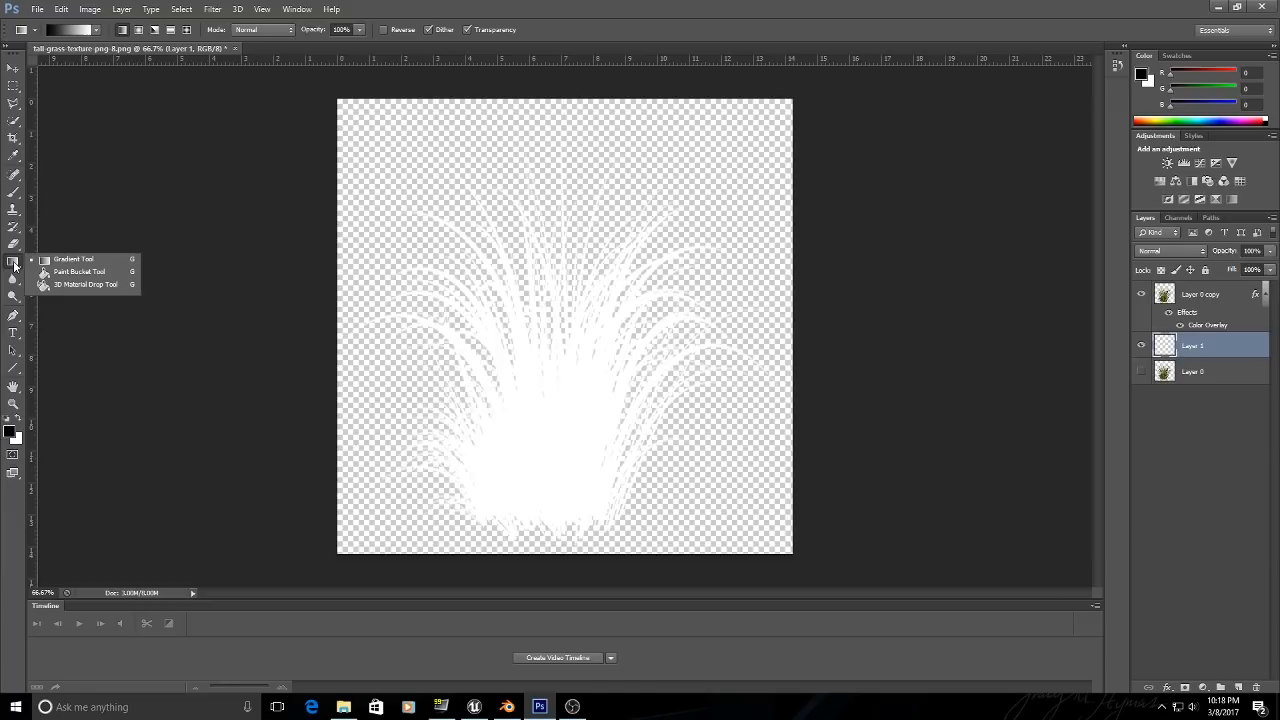
click(75, 276)
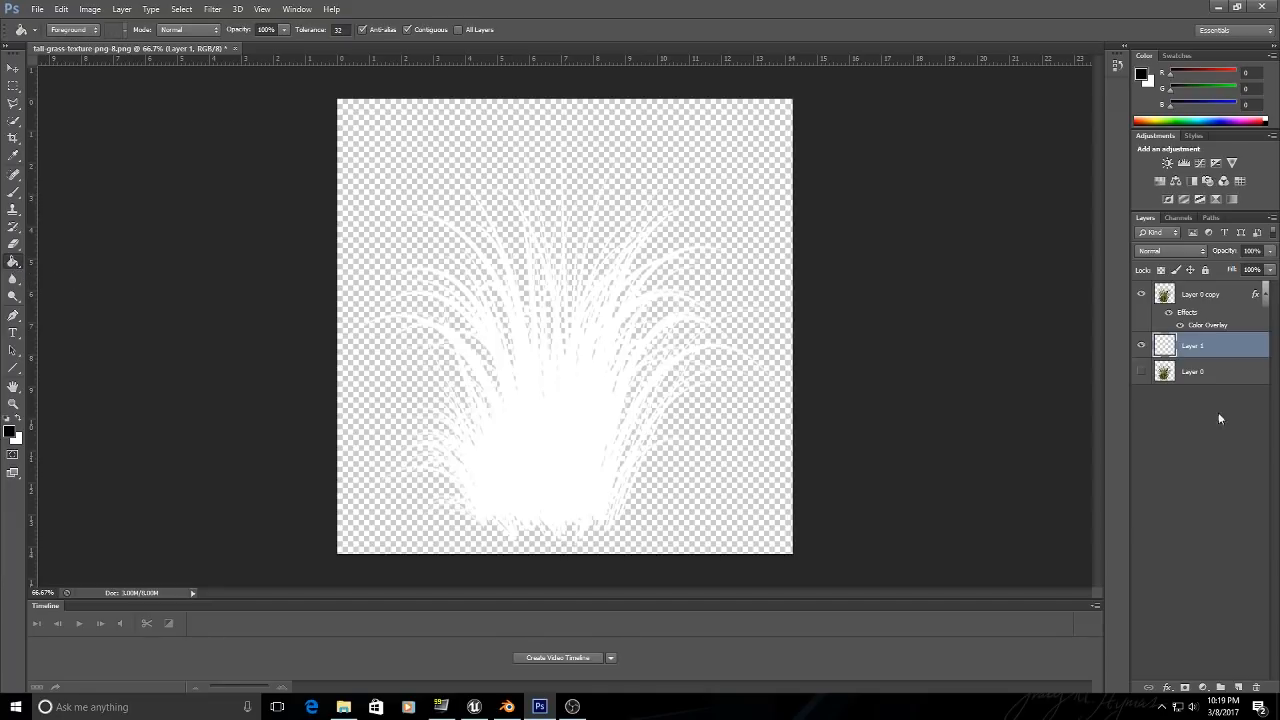
click(748, 152)
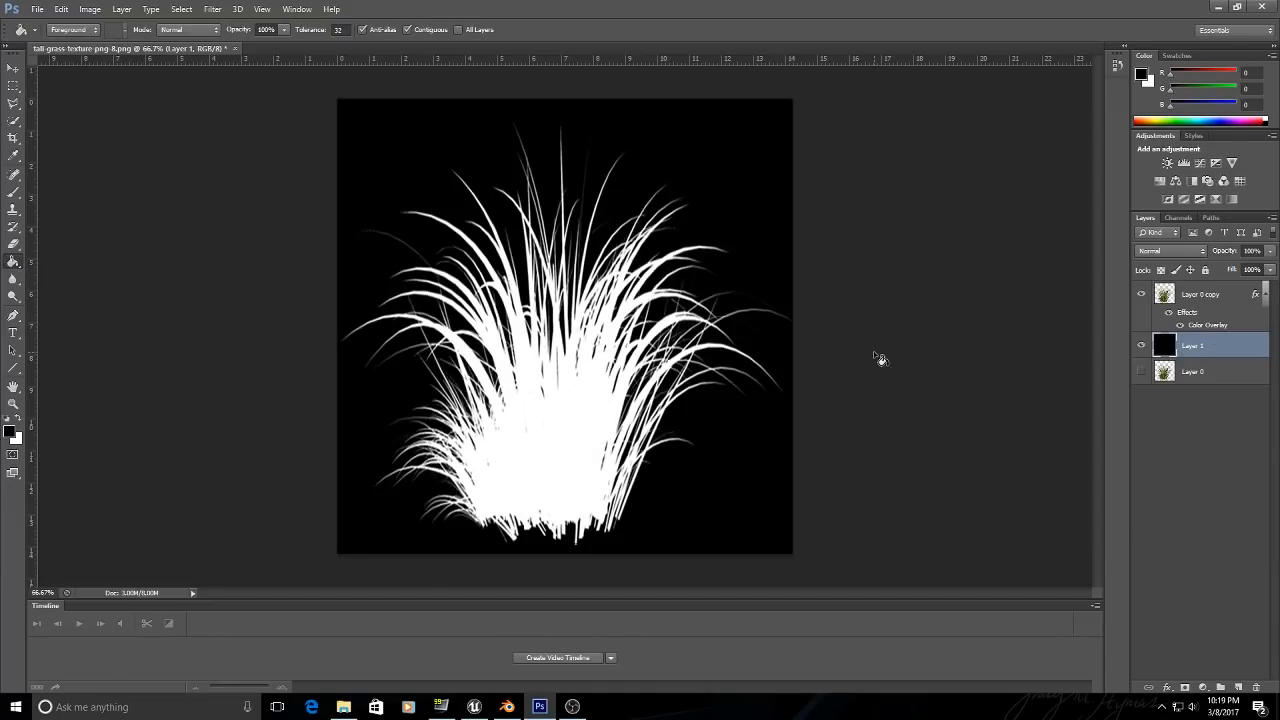
Merge the visible white silhouette and black background layers into one layer.
right_click(1206, 350)
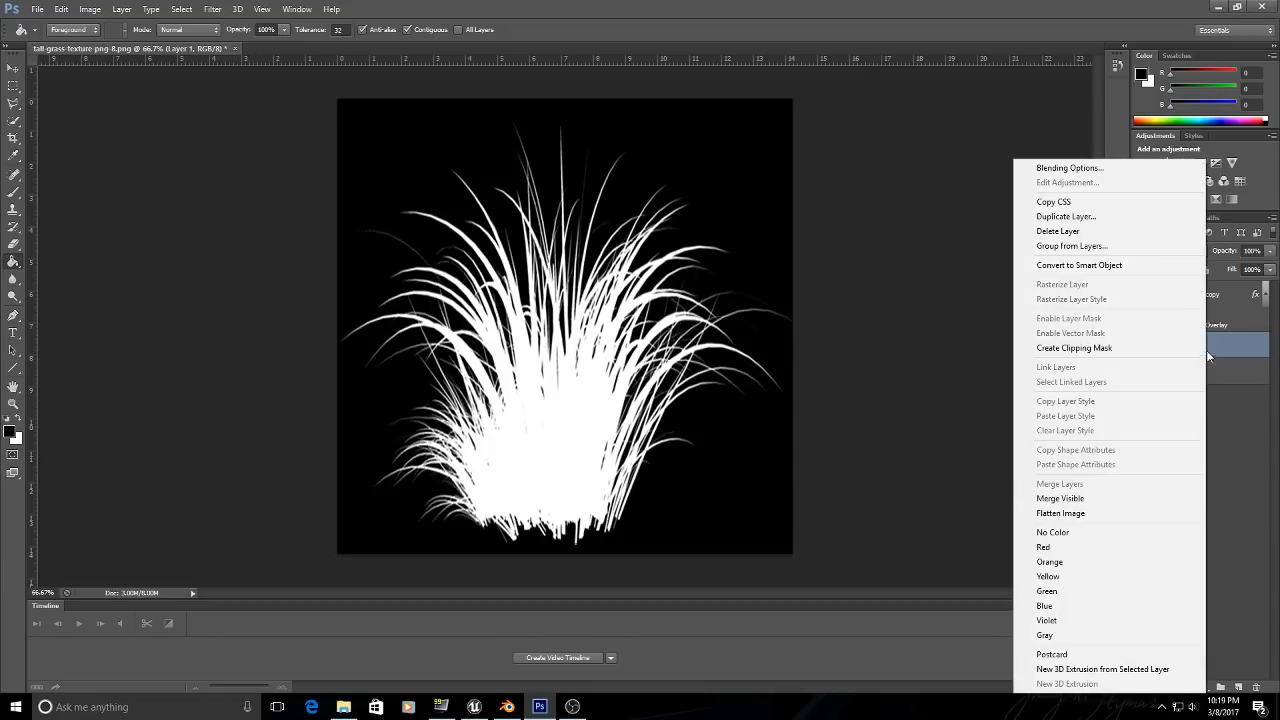
click(1205, 330)
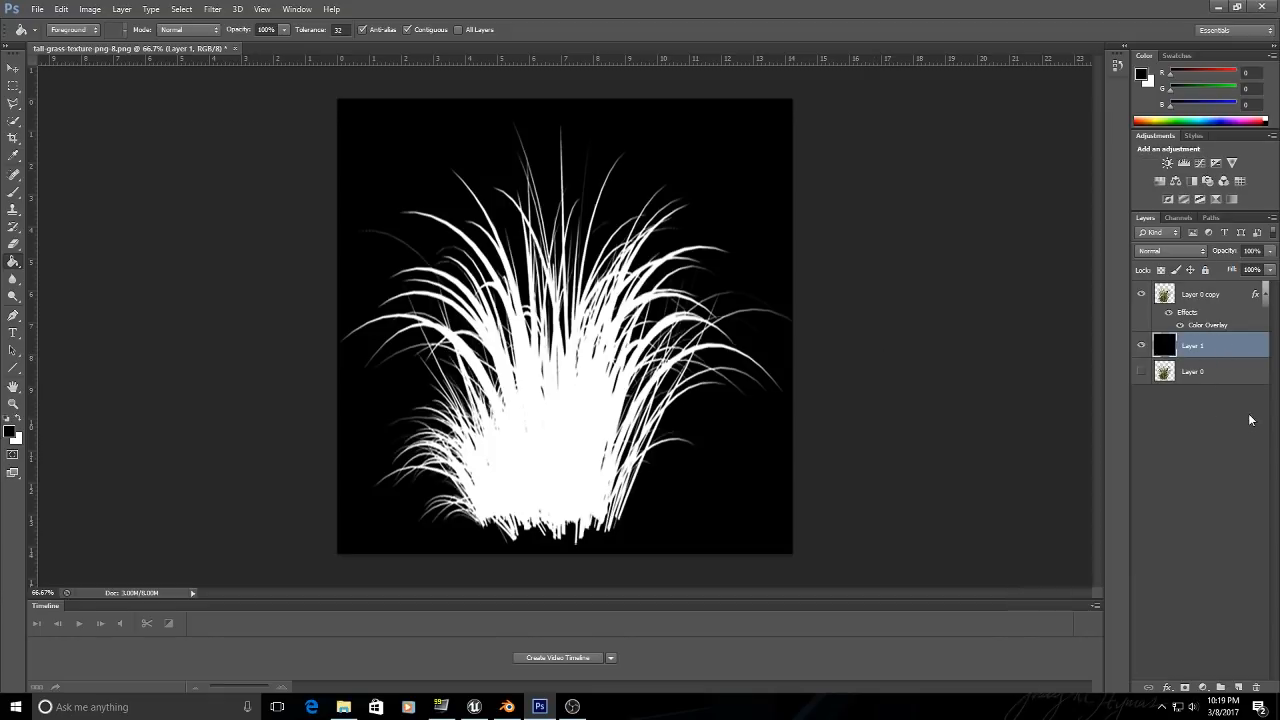
right_click(1213, 343)
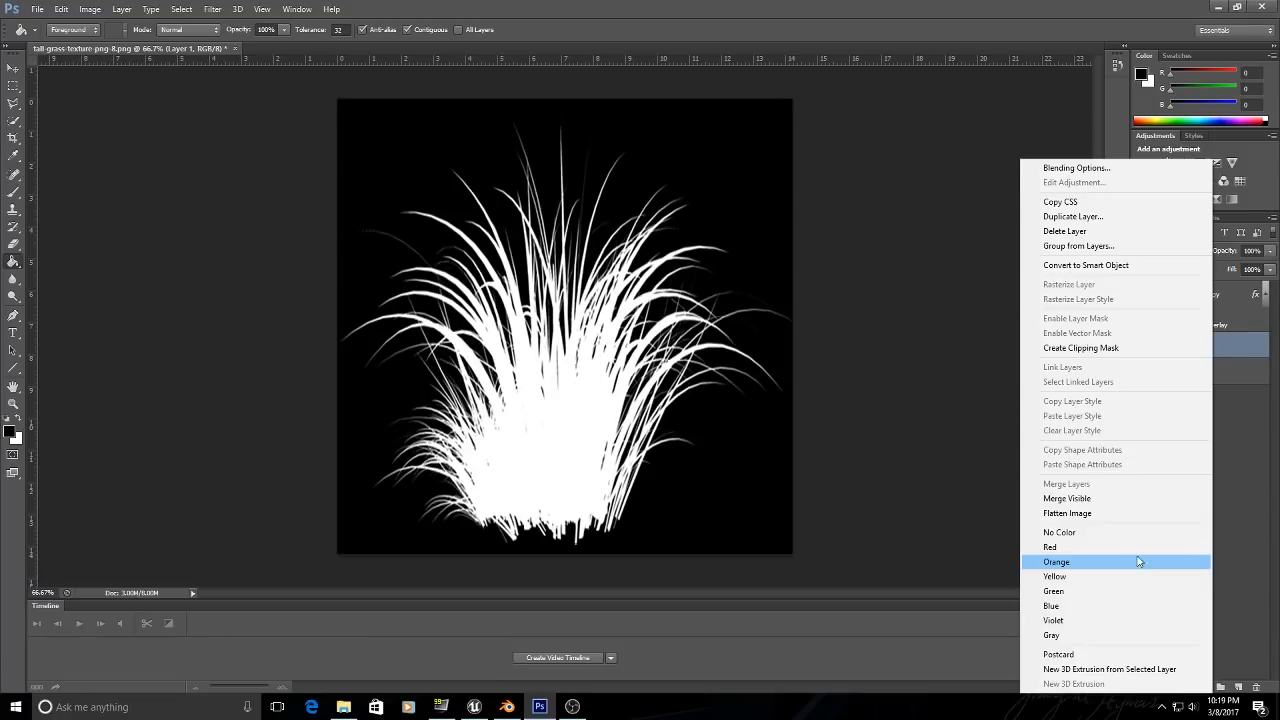
click(1168, 498)
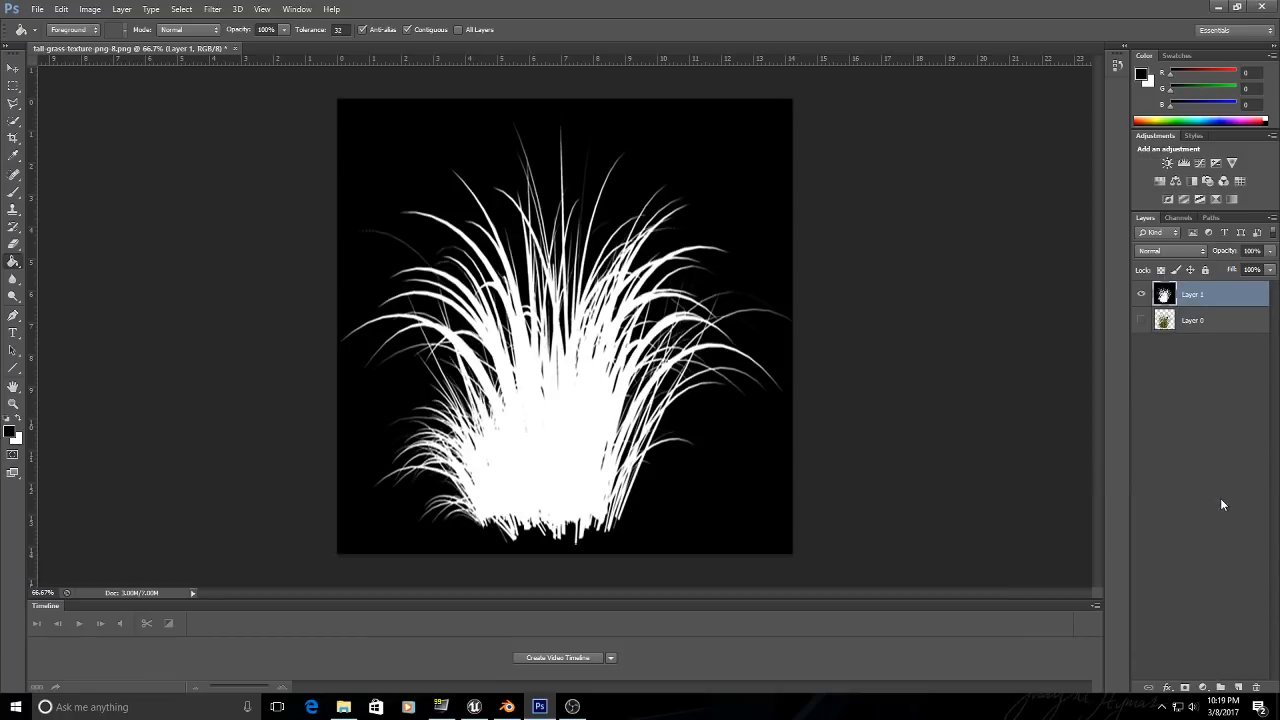
Select the whole canvas of the merged silhouette layer and copy it.
click(171, 11)
click(180, 23)
click(178, 10)
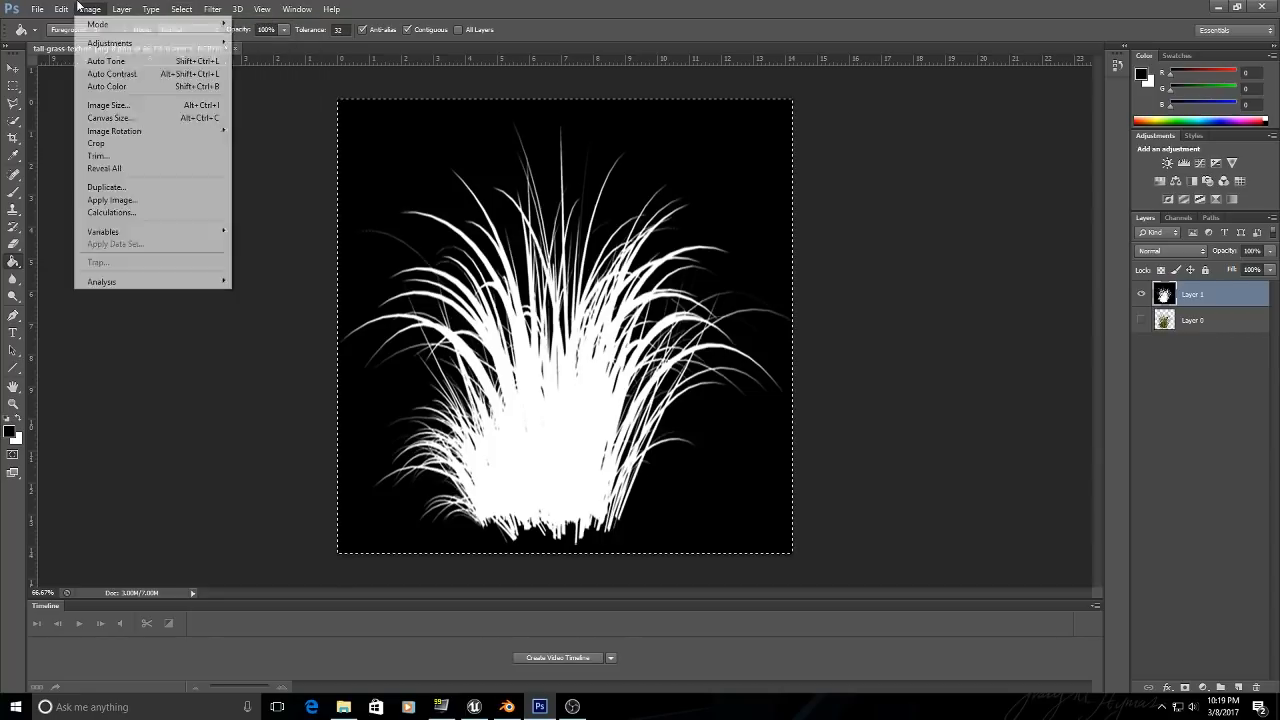
click(85, 96)
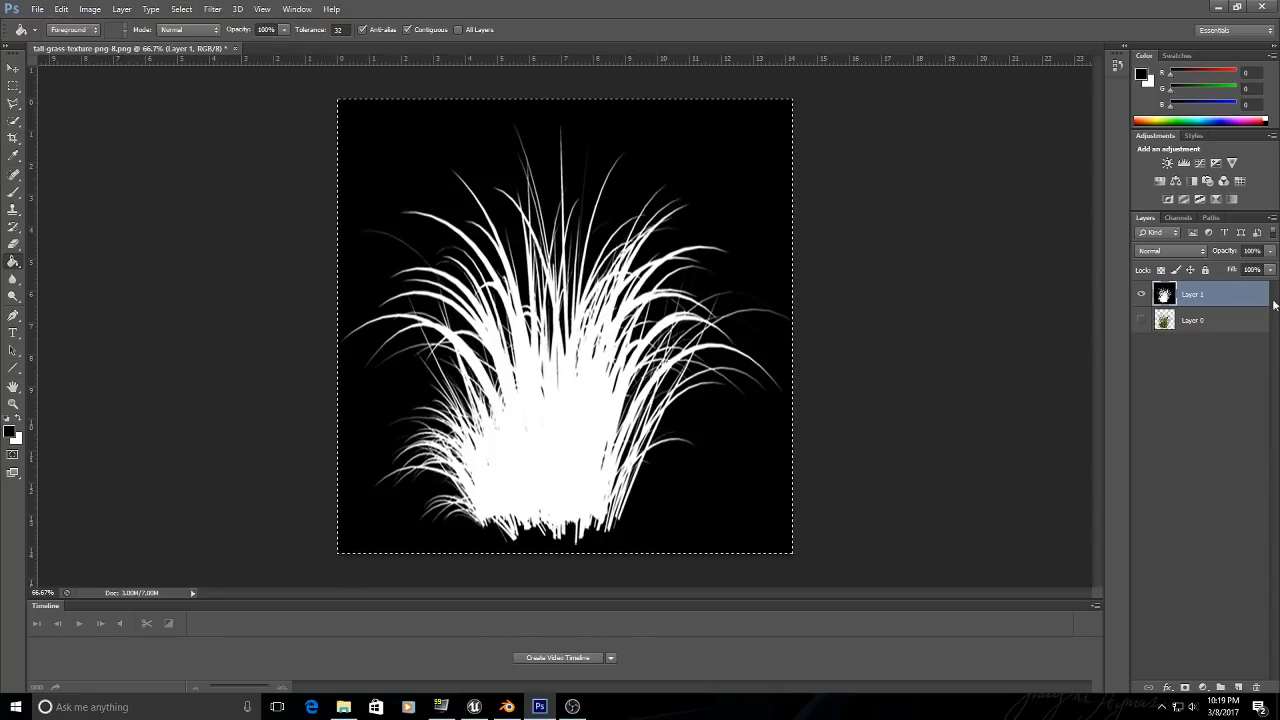
Create a new alpha channel, paste the copied silhouette into it, and deselect.
click(1178, 217)
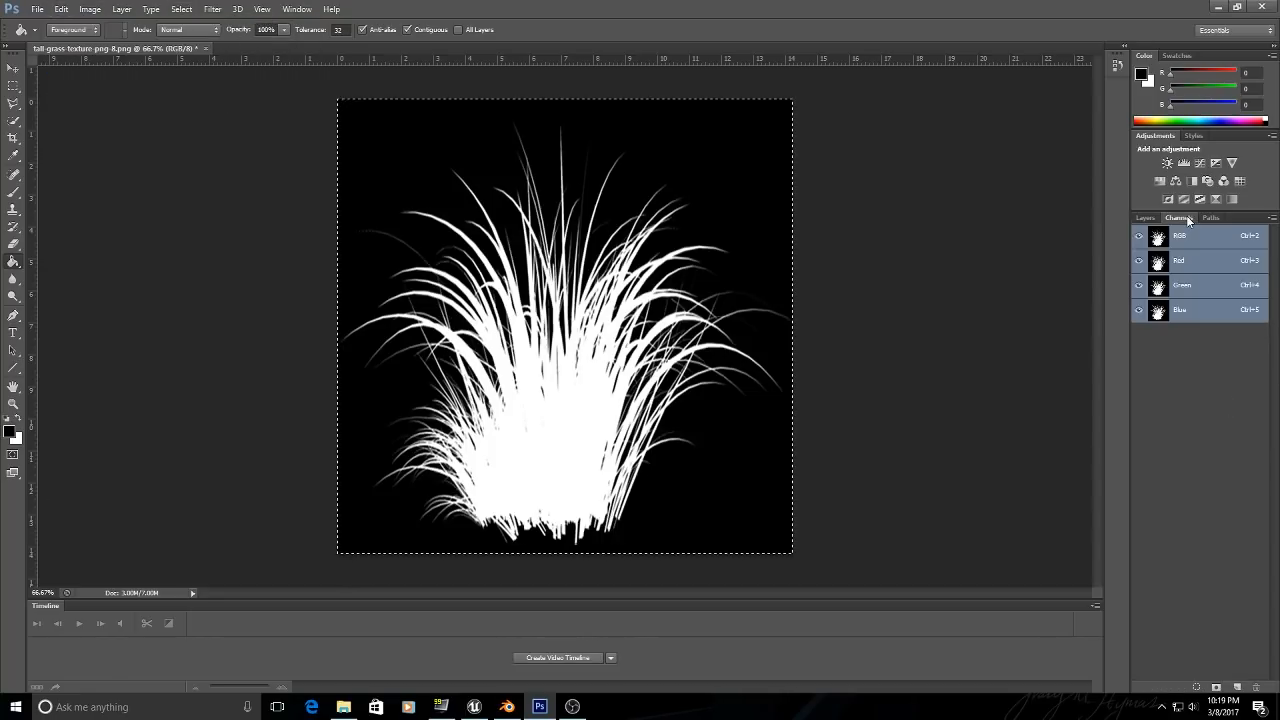
click(1237, 687)
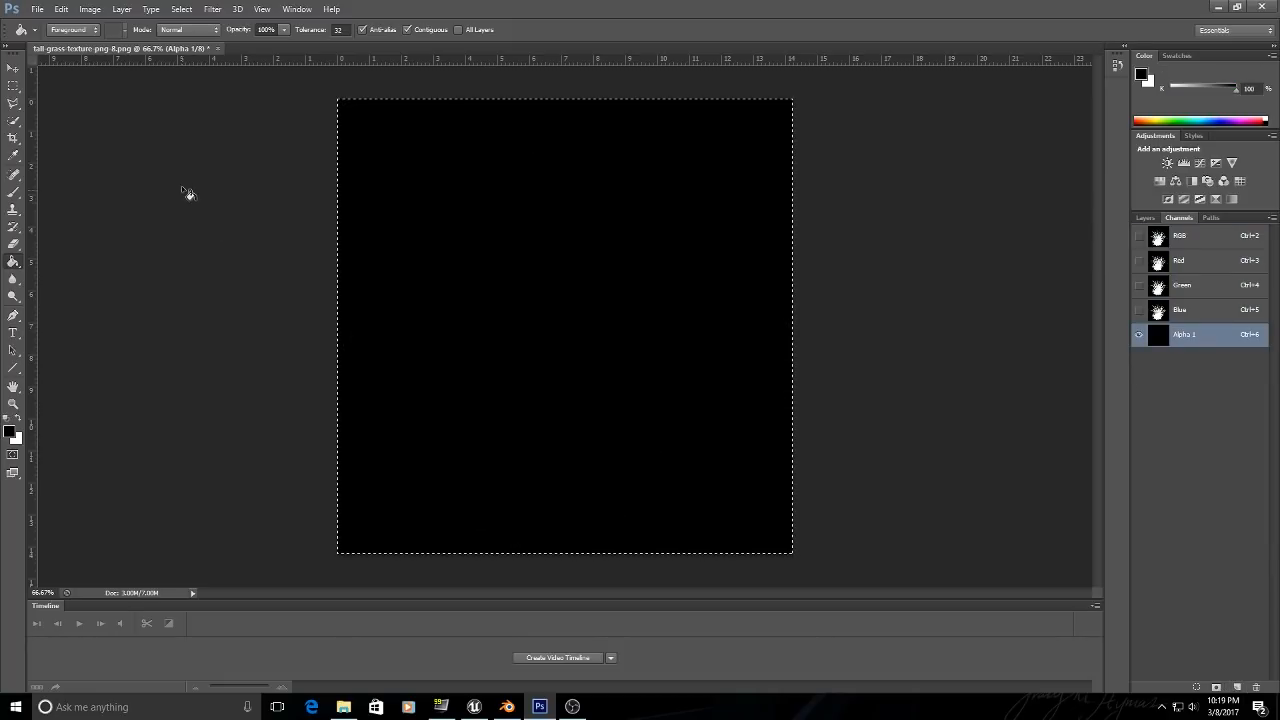
click(61, 9)
click(114, 126)
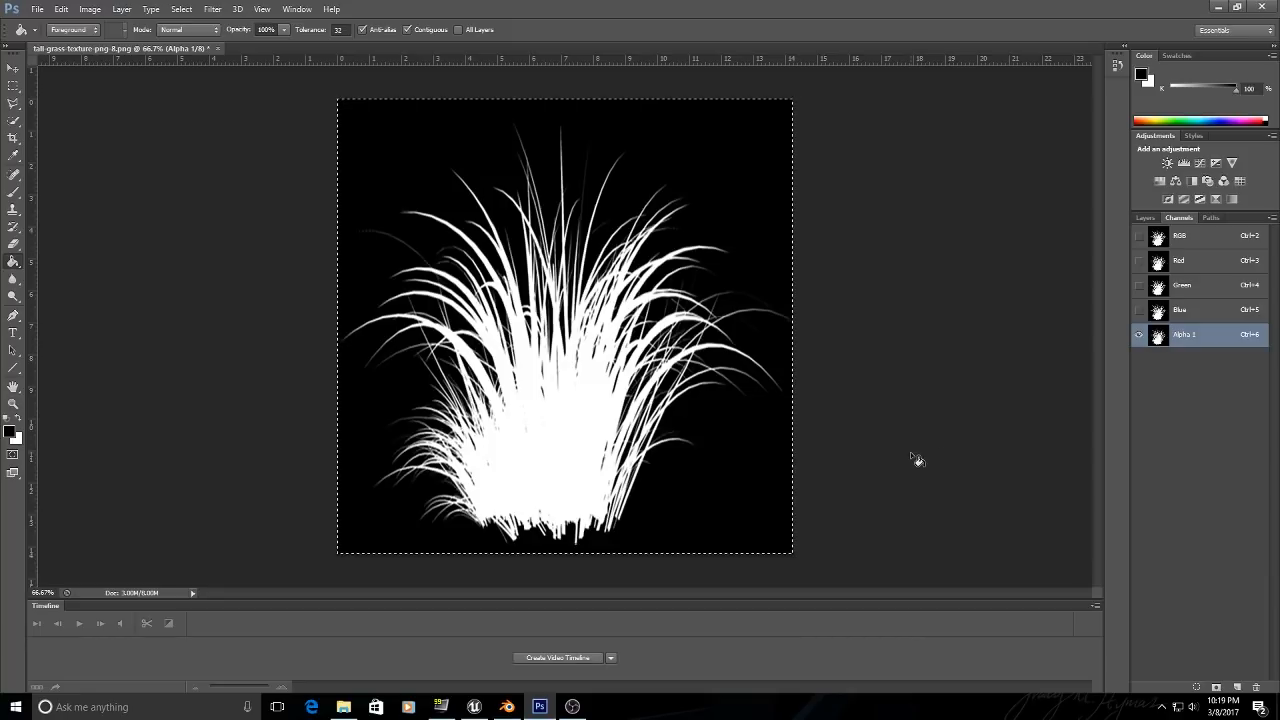
click(181, 9)
click(185, 37)
Show the grass layer Layer 0 and delete the black-and-white Layer 1, keeping the alpha channel.
click(1146, 218)
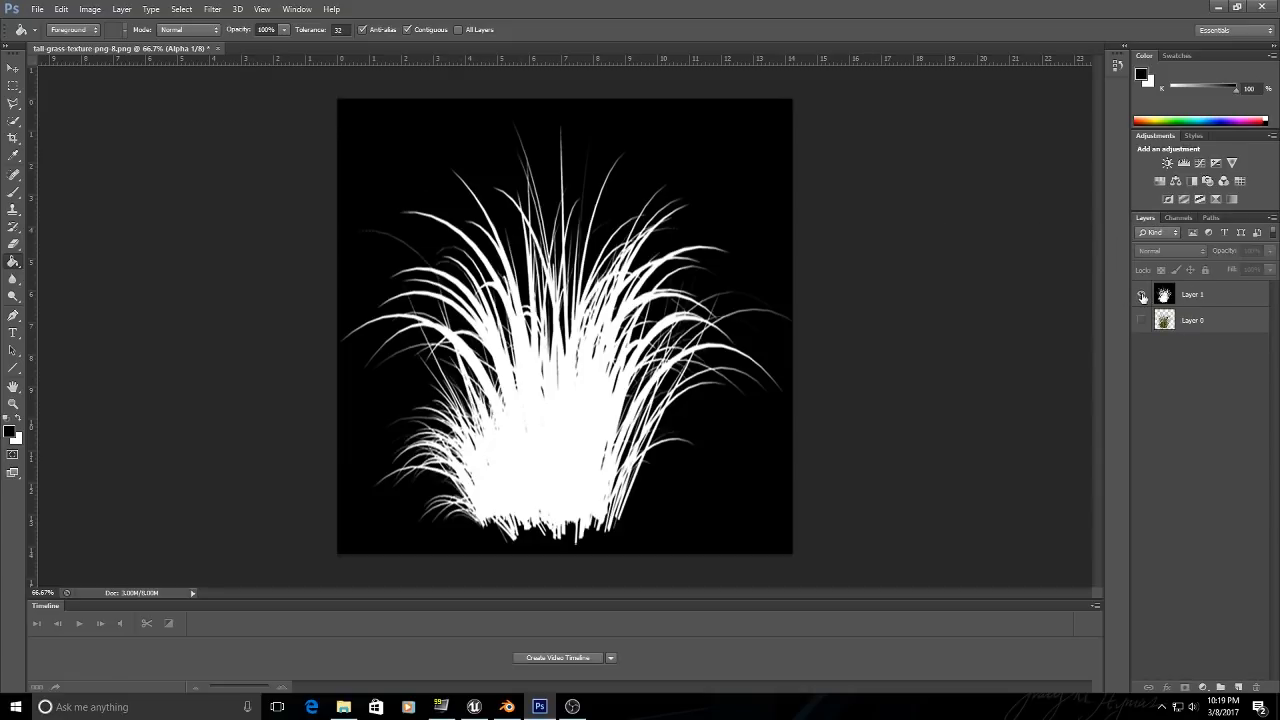
drag(1205, 295, 1206, 338)
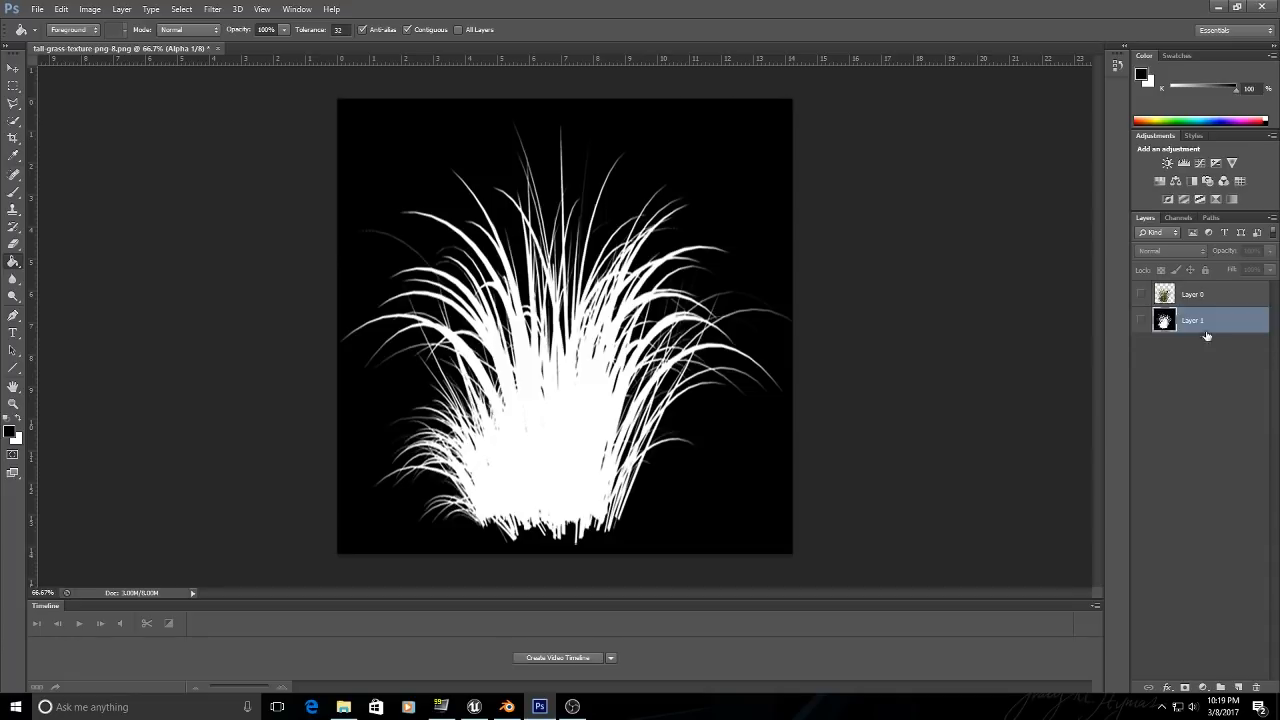
click(1141, 294)
drag(1205, 322, 1256, 684)
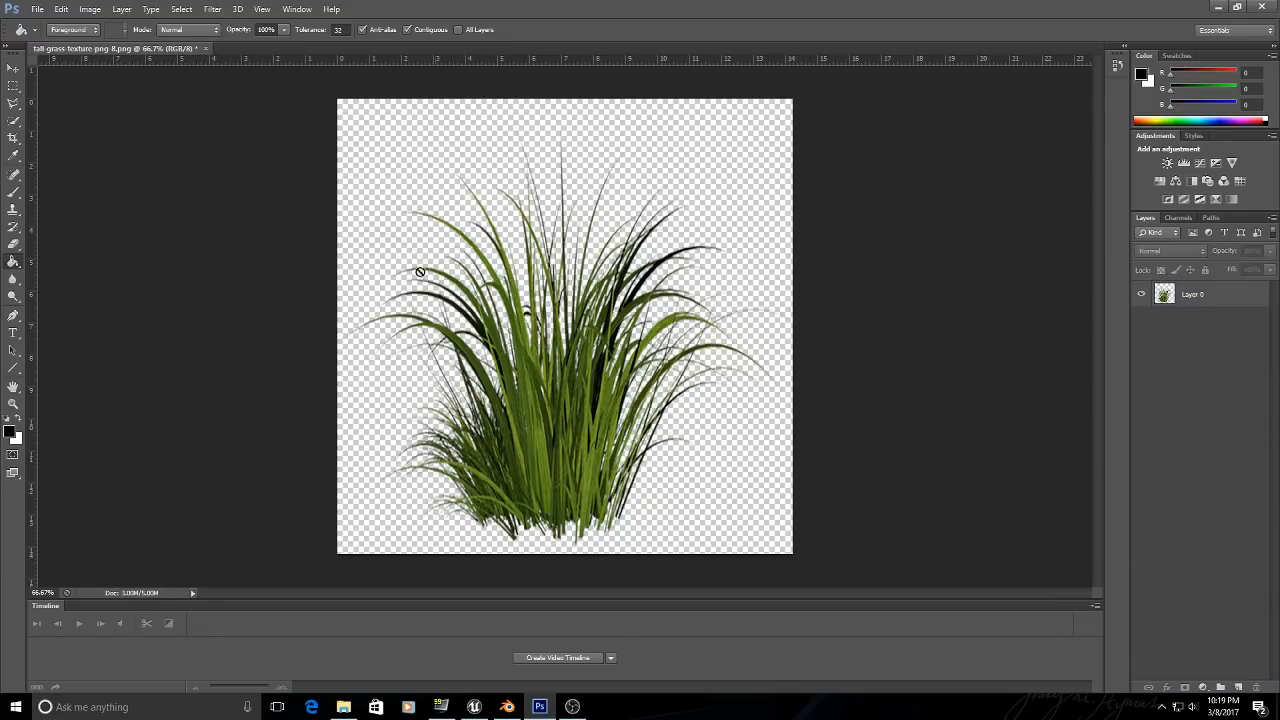
click(1178, 217)
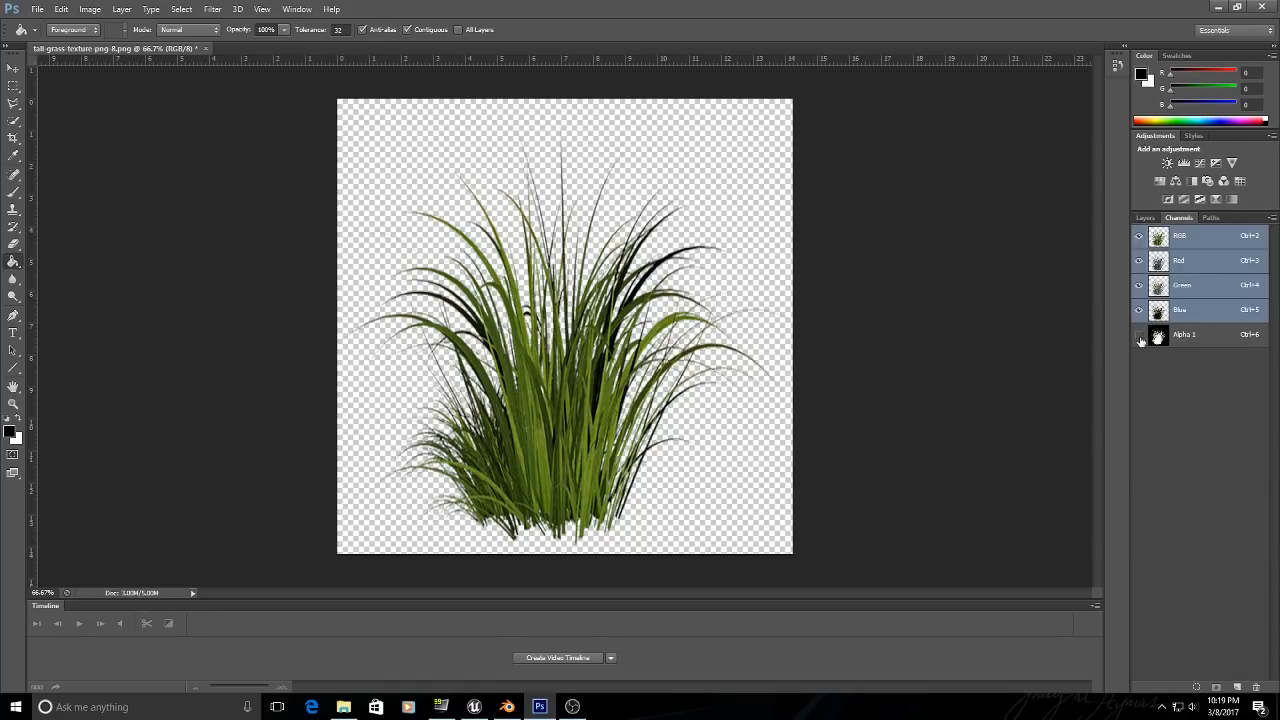
click(1146, 217)
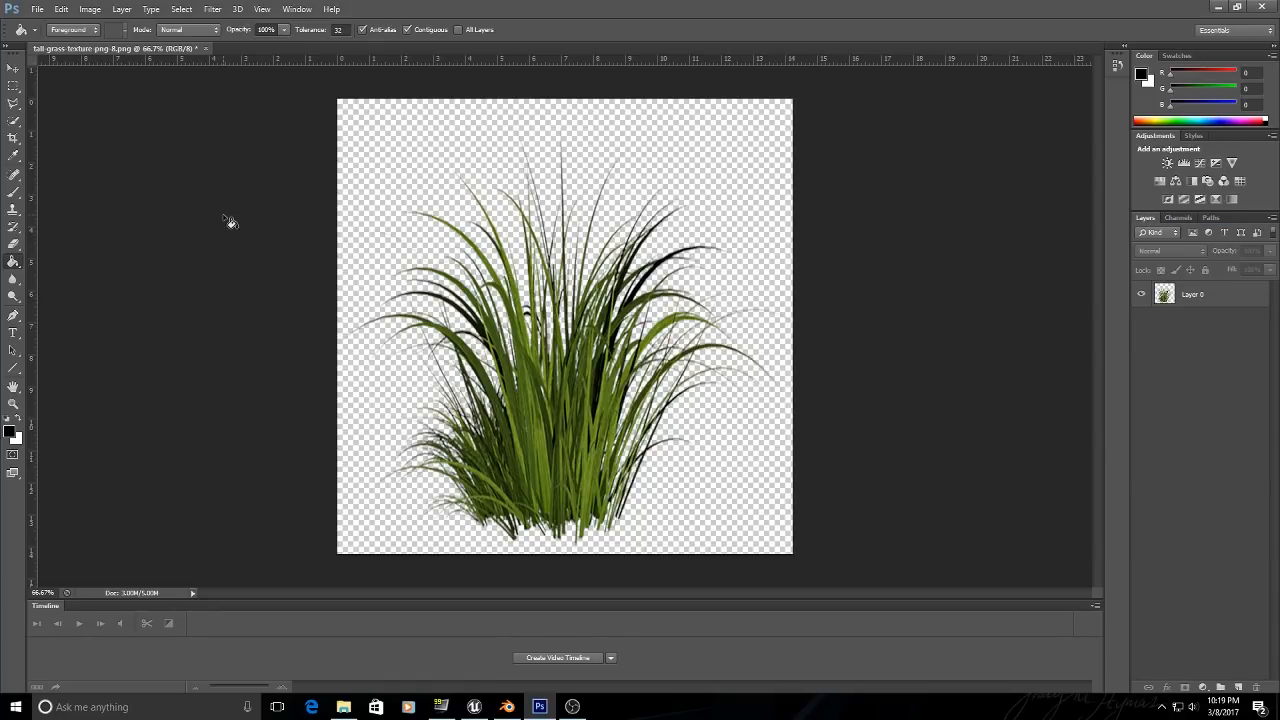
Start saving the image under a new name in the Grass_1 folder inside SpeedTree_Textures.
click(37, 9)
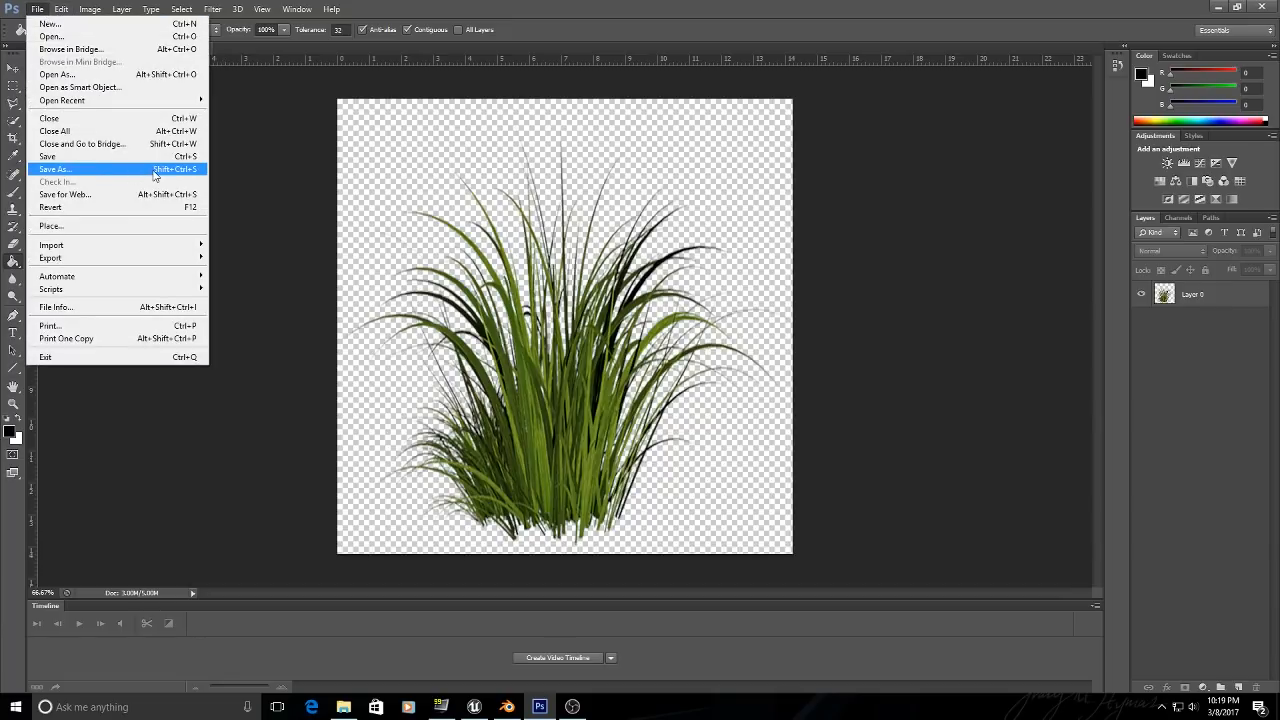
click(150, 170)
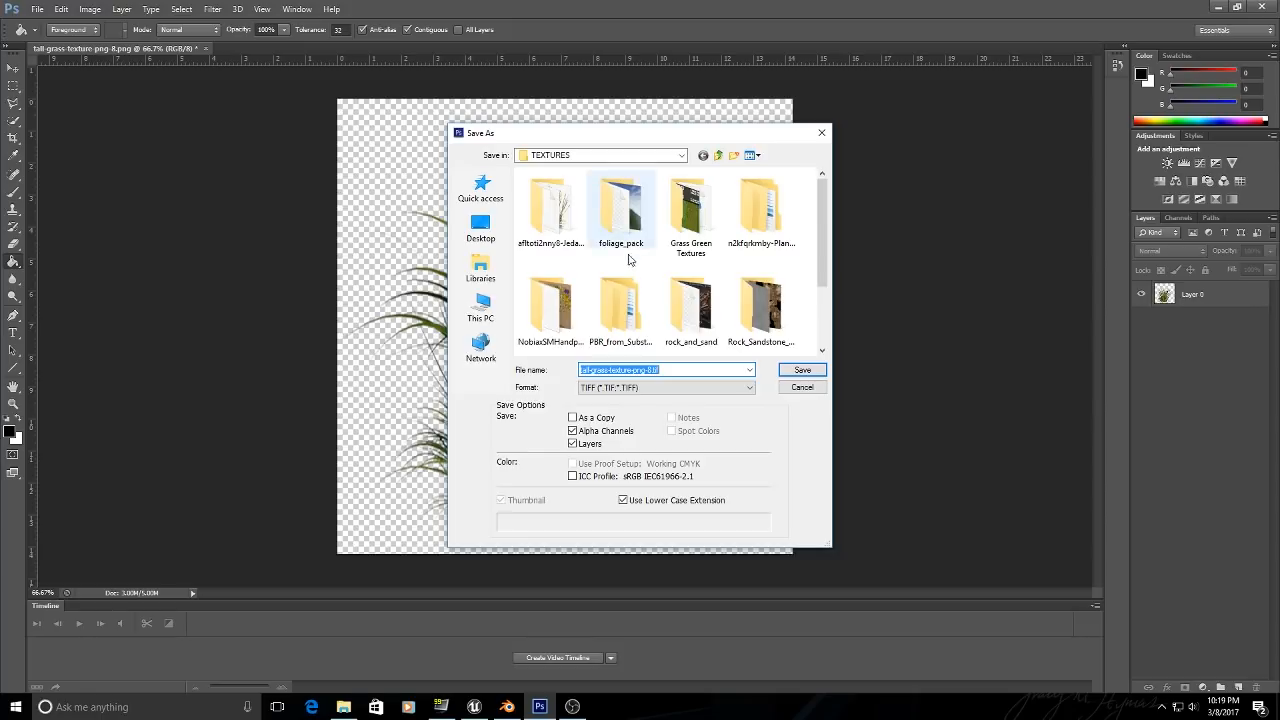
scroll(650, 300, down, 1)
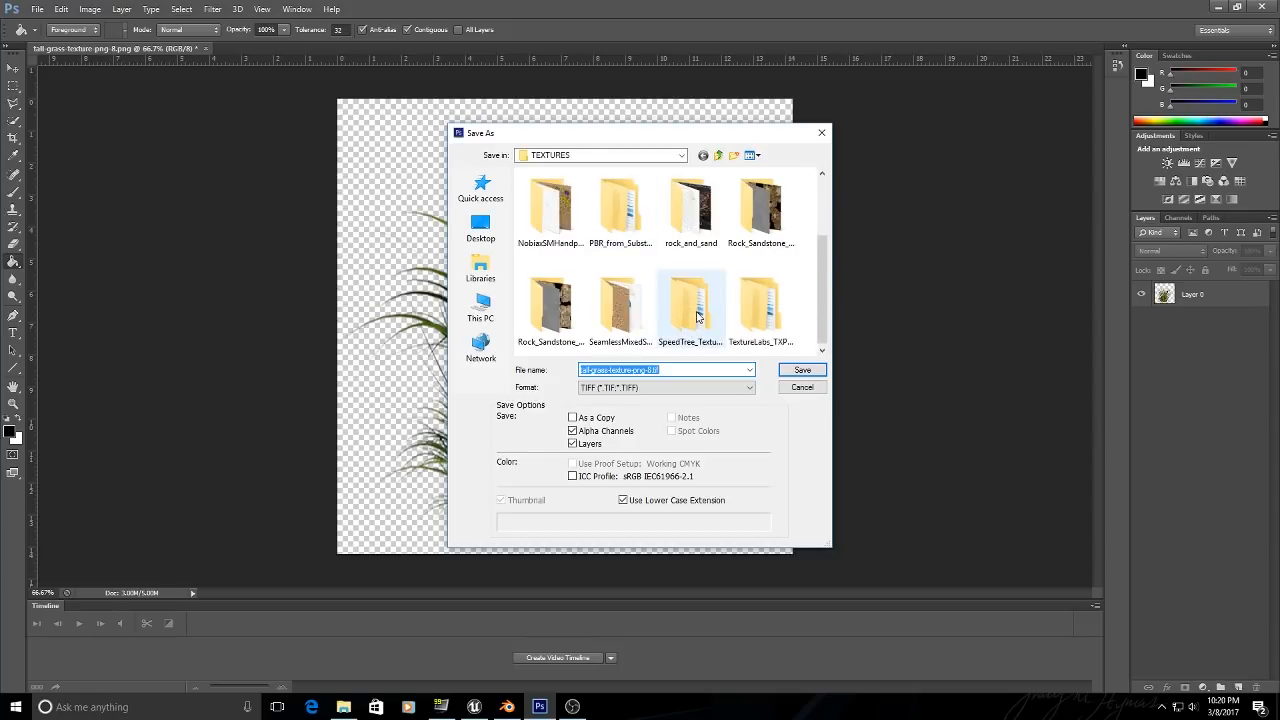
double_click(704, 316)
double_click(550, 220)
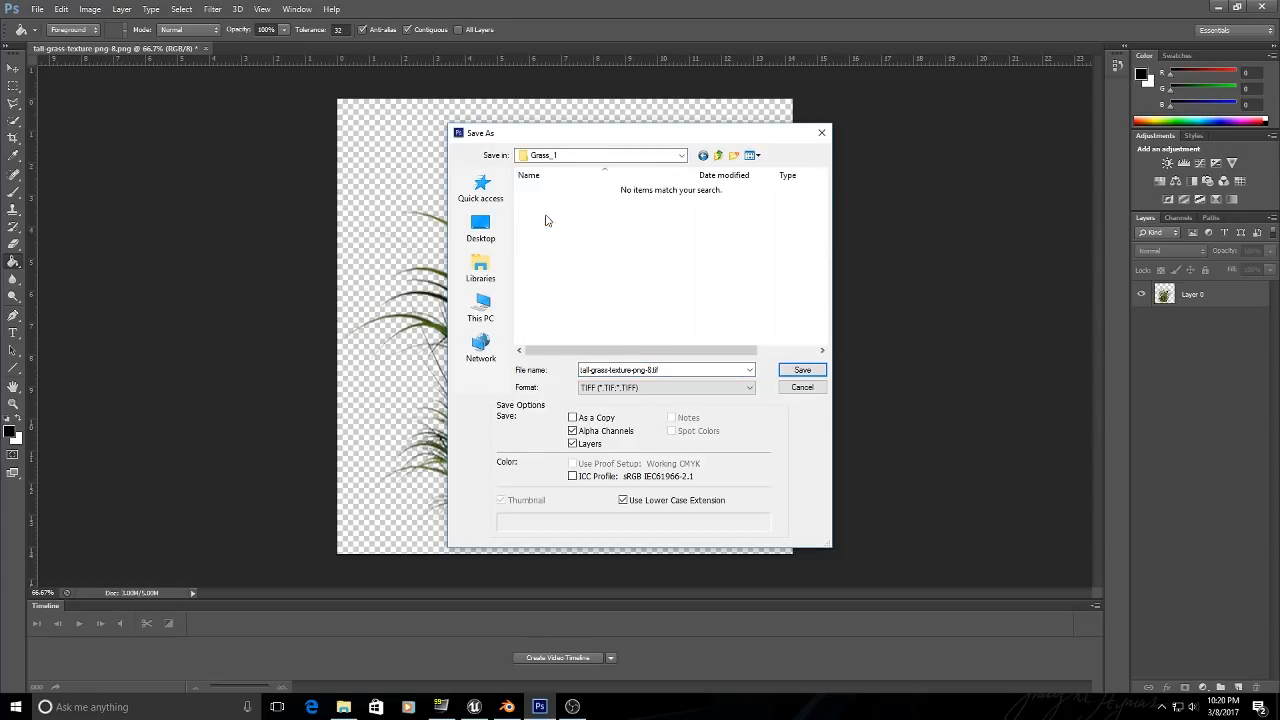
Keep the TIFF format with alpha channels and exclude layers from the saved file.
click(662, 387)
click(646, 388)
click(592, 444)
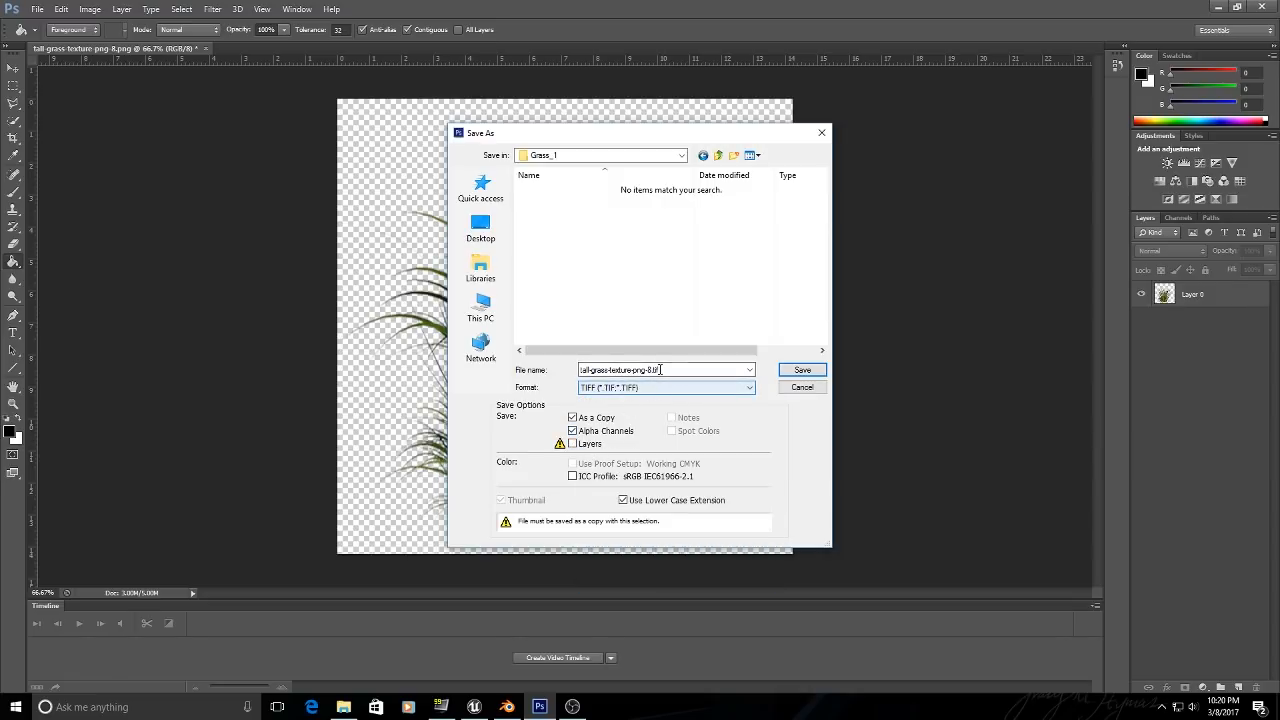
click(628, 388)
click(650, 391)
Save the TIFF copy as grass_1_tif with no image compression, discarding layers.
click(651, 370)
click(651, 370)
drag(651, 370, 526, 373)
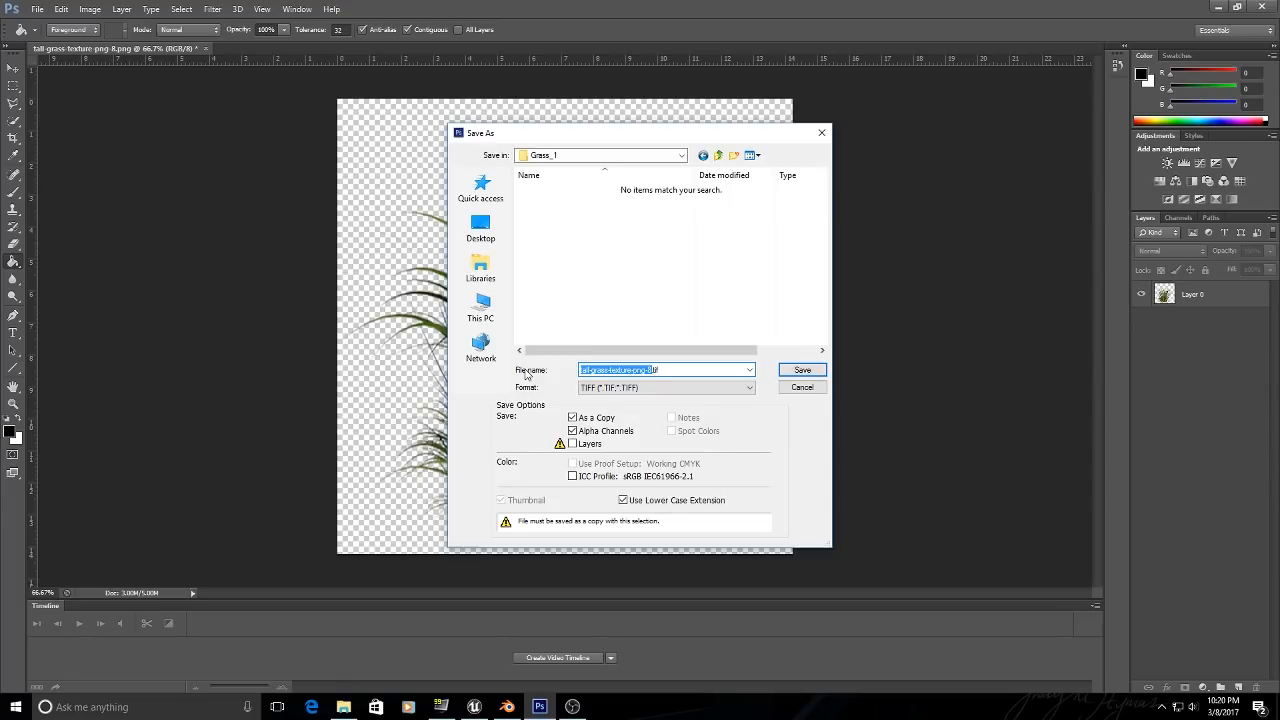
text(grass_1_dif)
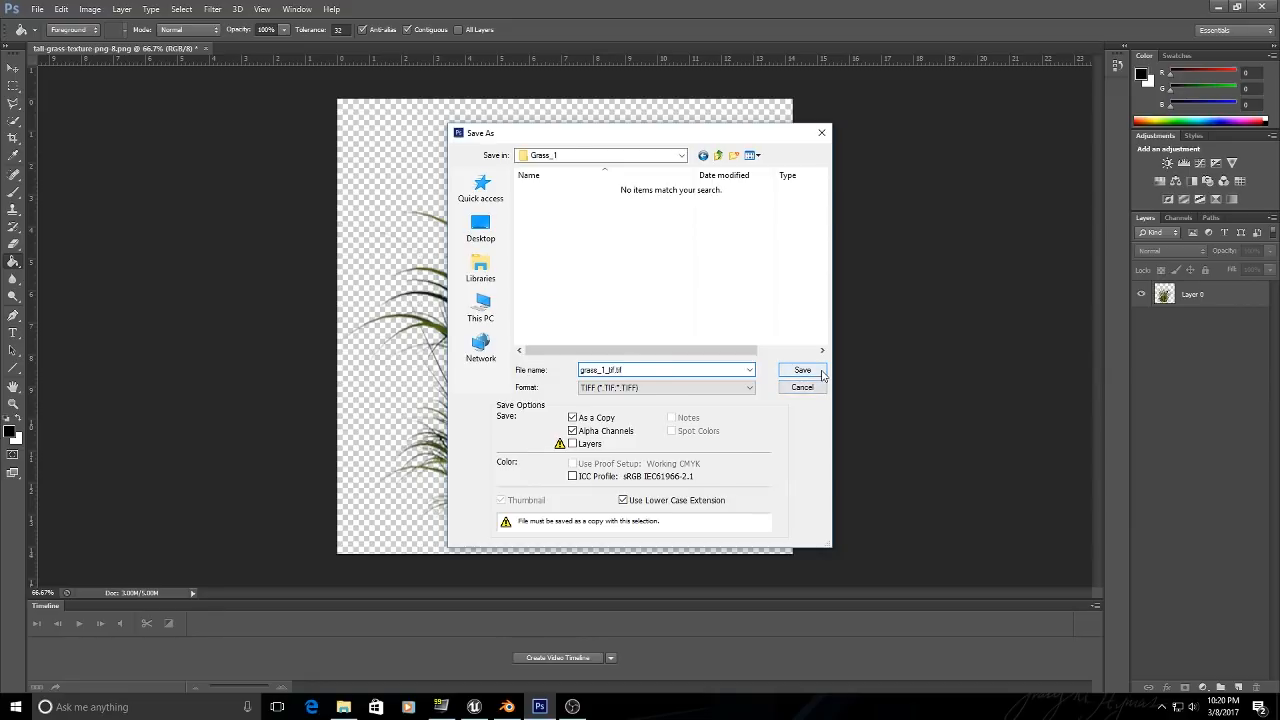
click(821, 372)
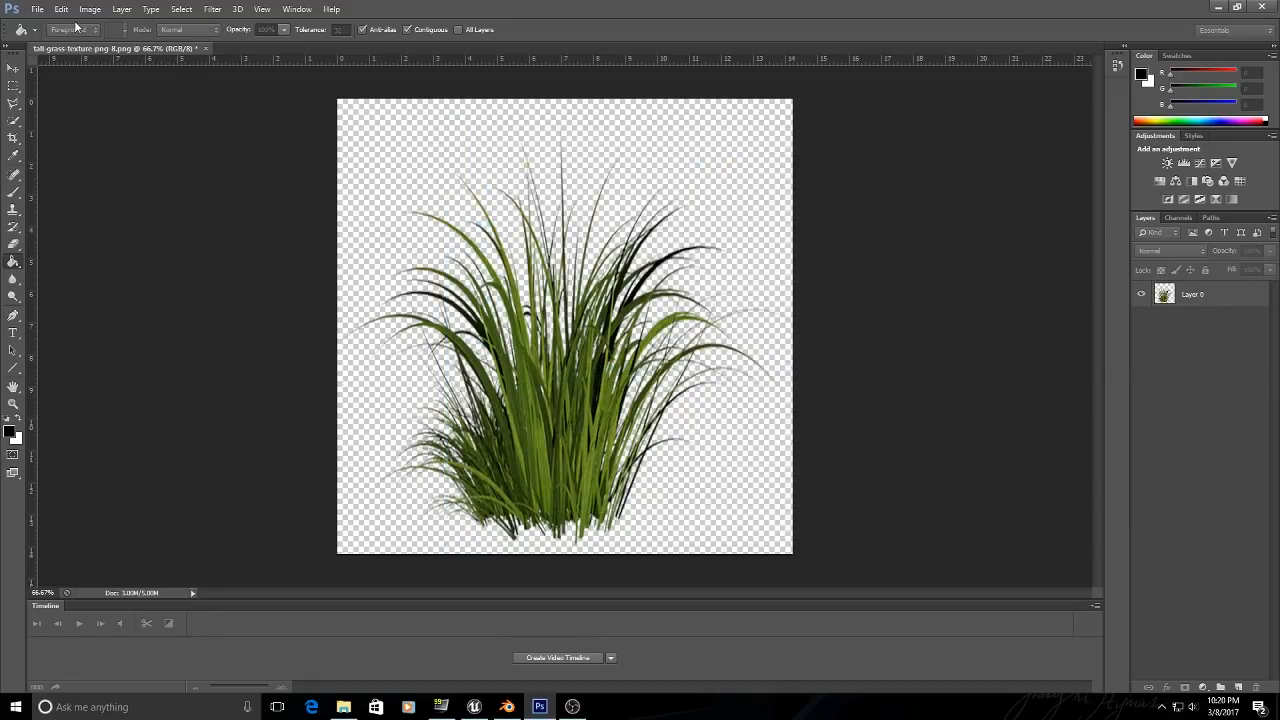
click(37, 9)
click(39, 7)
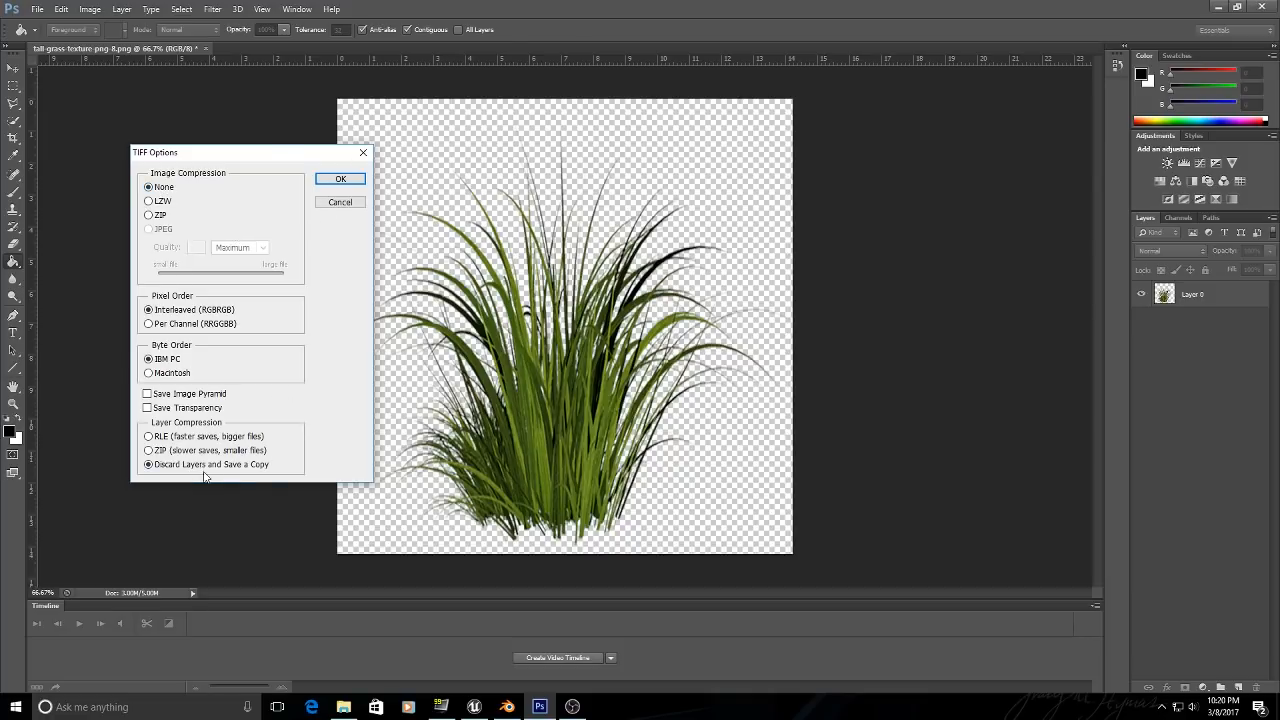
click(330, 180)
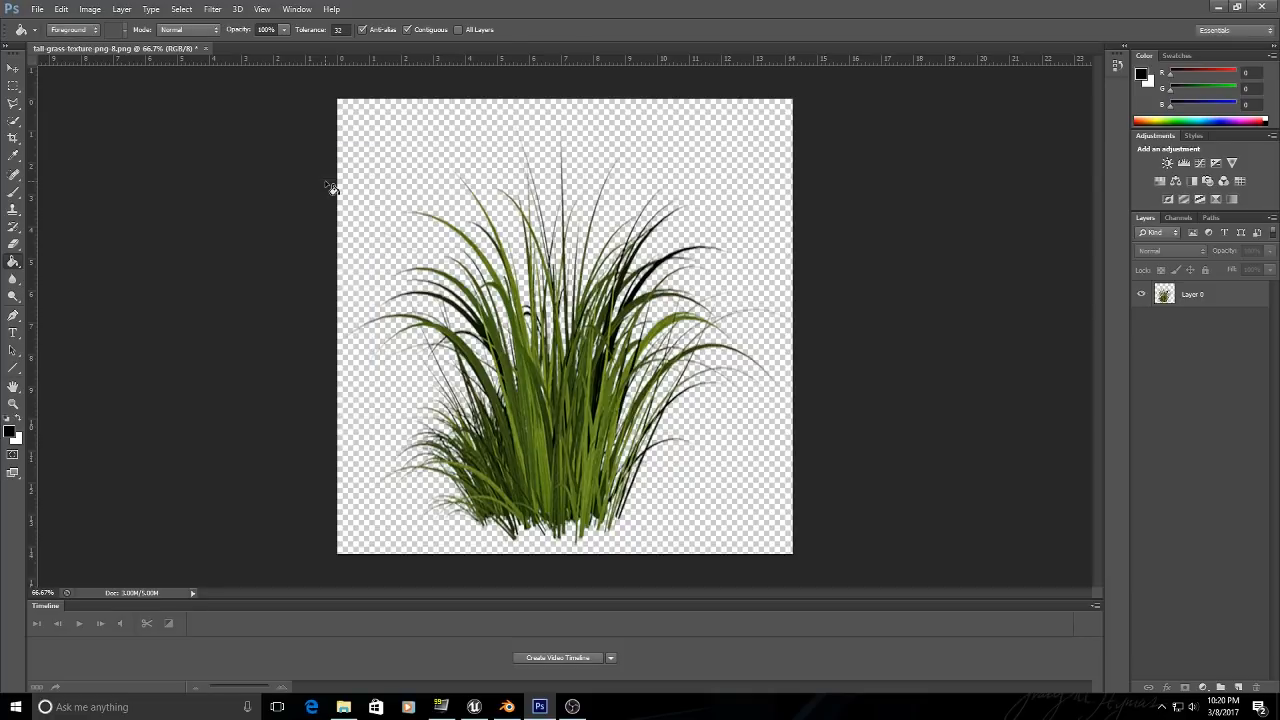
Start saving another copy in PNG format in the Grass_1 folder inside SpeedTree_Textures.
click(37, 9)
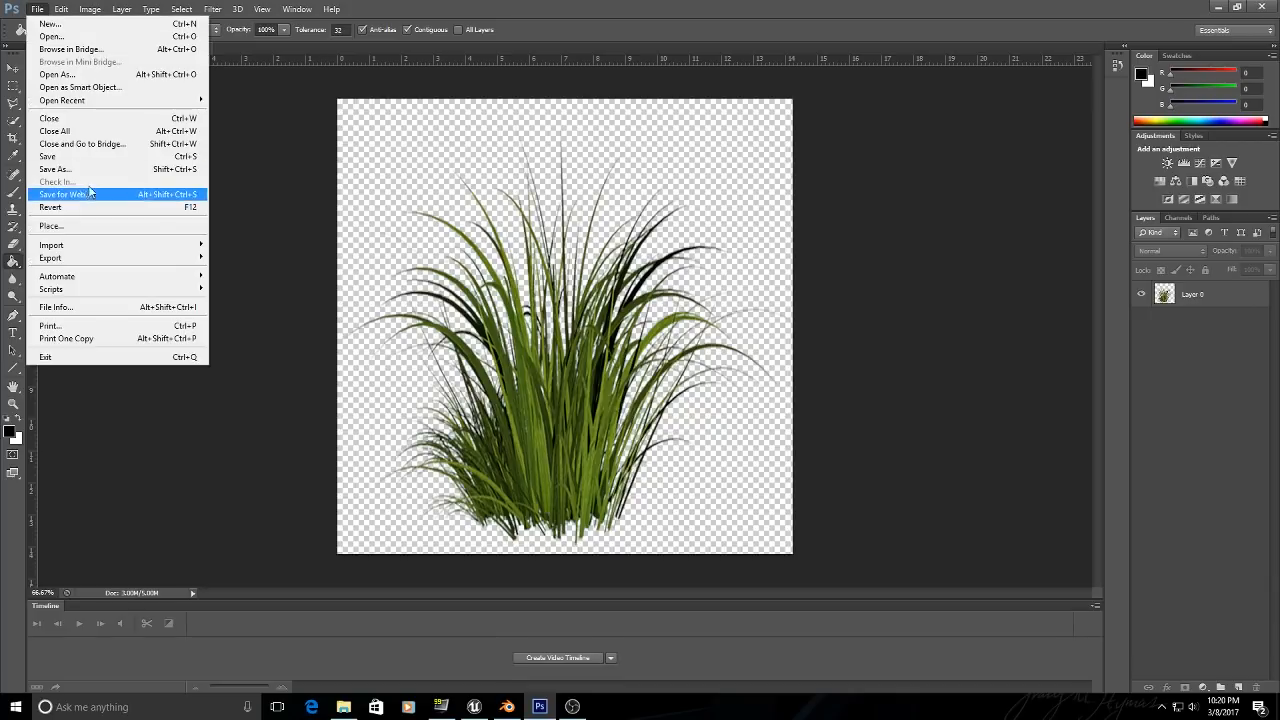
click(120, 170)
click(665, 387)
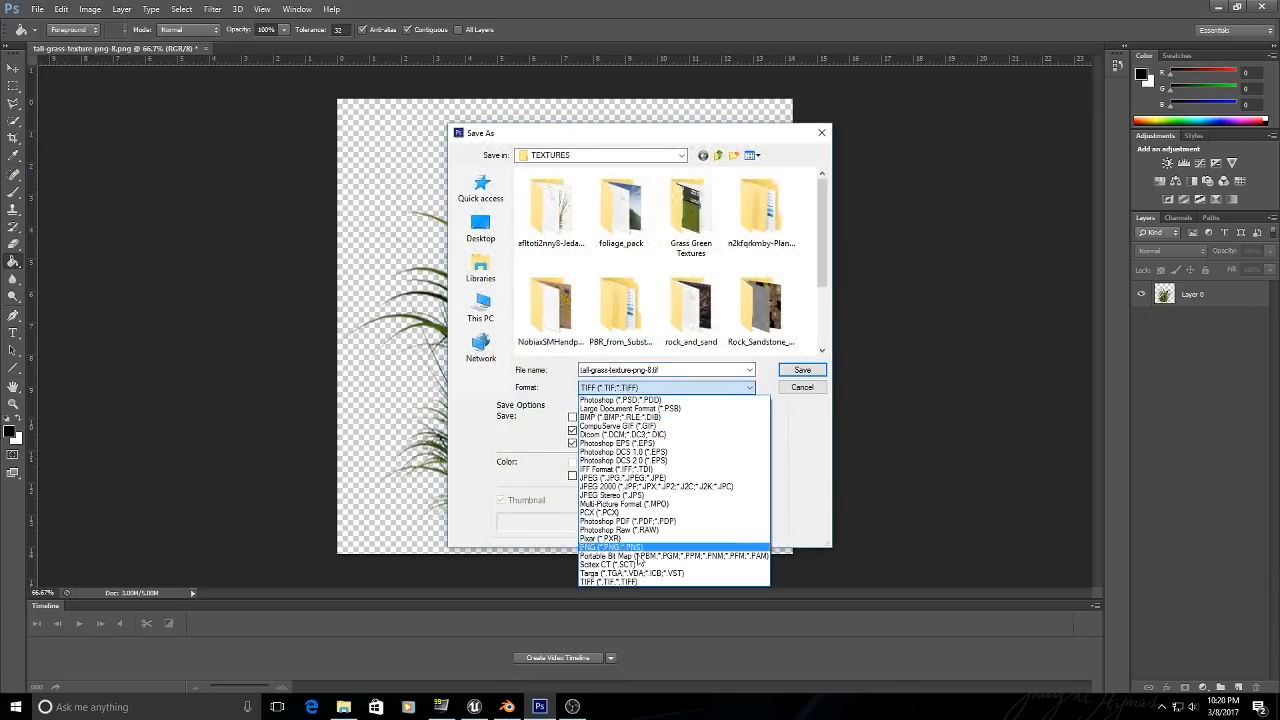
click(615, 547)
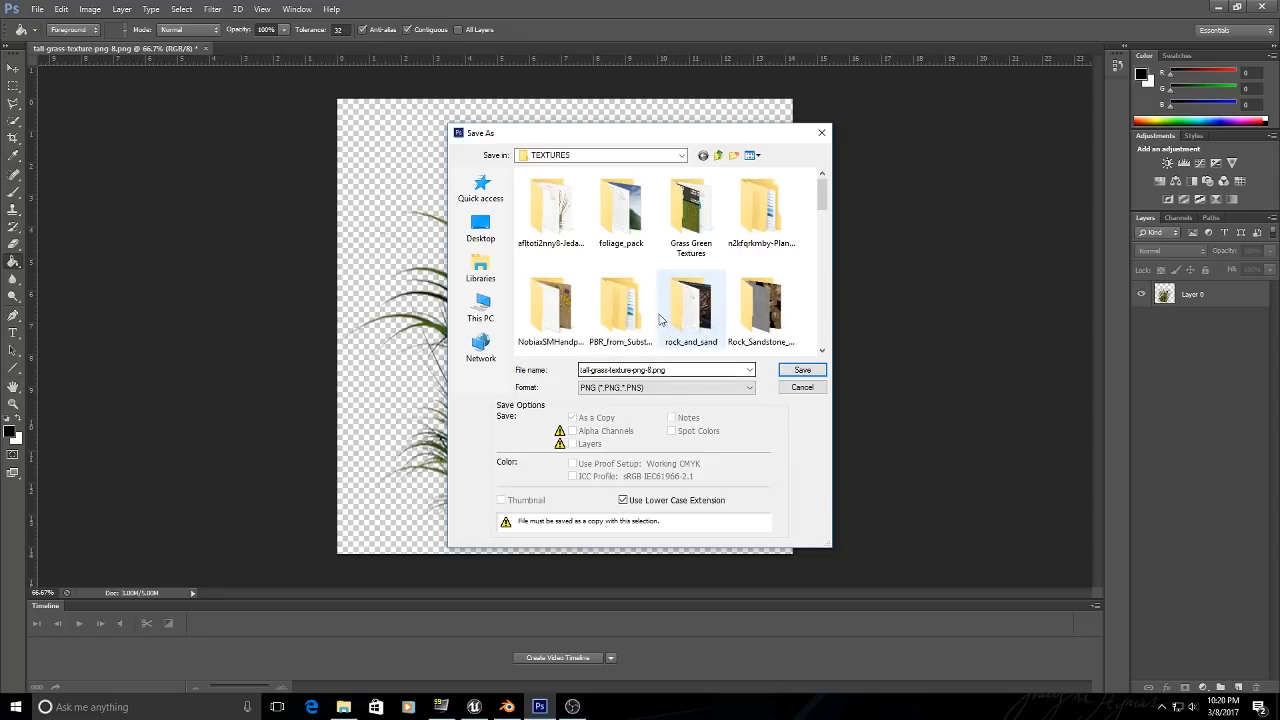
scroll(662, 318, down, 2)
double_click(633, 312)
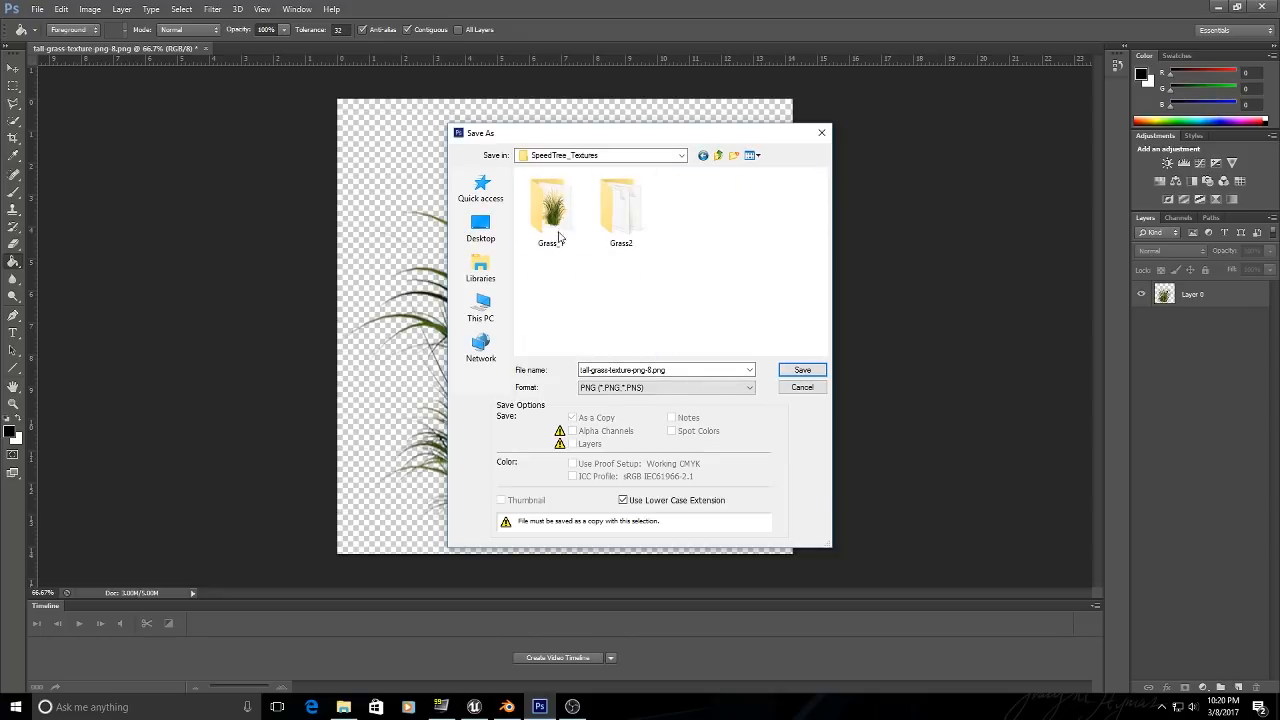
double_click(545, 221)
Name the PNG copy Grass_1_png, keeping the .png extension.
click(651, 371)
click(653, 371)
key(BackSpace)
key(BackSpace)
key(BackSpace)
key(BackSpace)
key(BackSpace)
key(BackSpace)
key(BackSpace)
key(BackSpace)
key(BackSpace)
key(BackSpace)
key(BackSpace)
key(BackSpace)
key(BackSpace)
key(BackSpace)
key(BackSpace)
key(BackSpace)
key(BackSpace)
key(BackSpace)
key(BackSpace)
key(BackSpace)
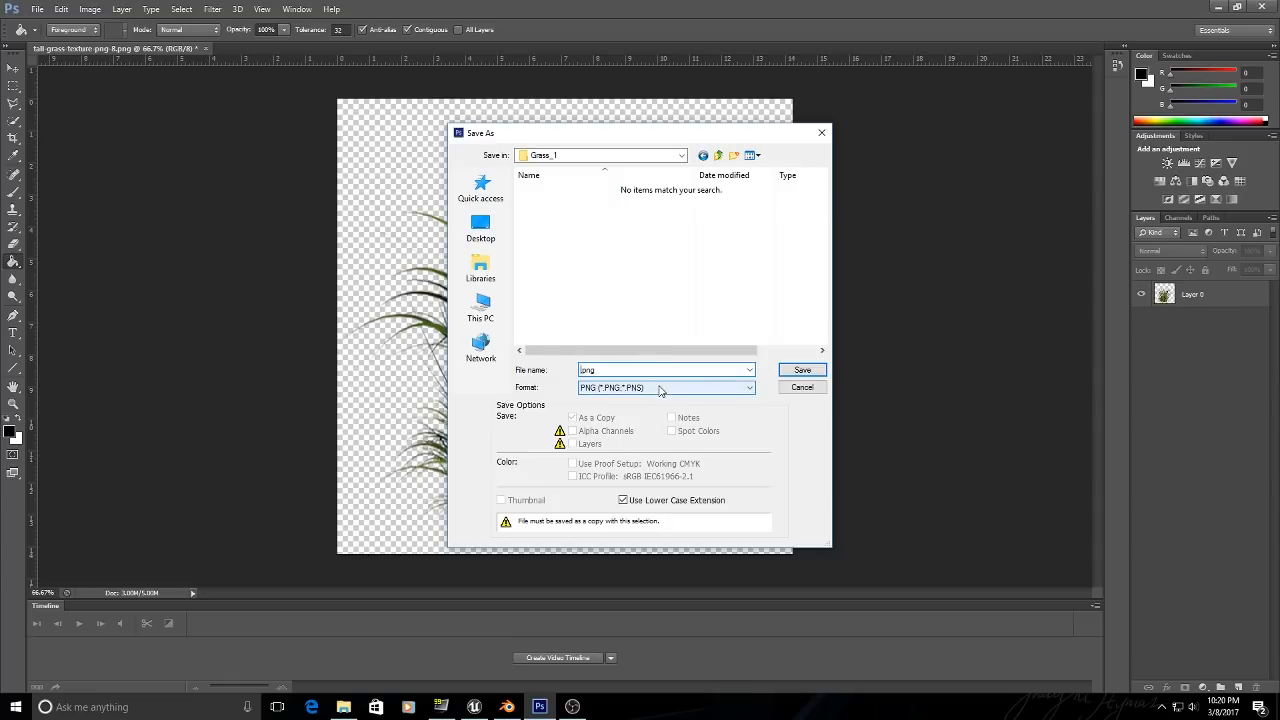
text(Grass_1_png)
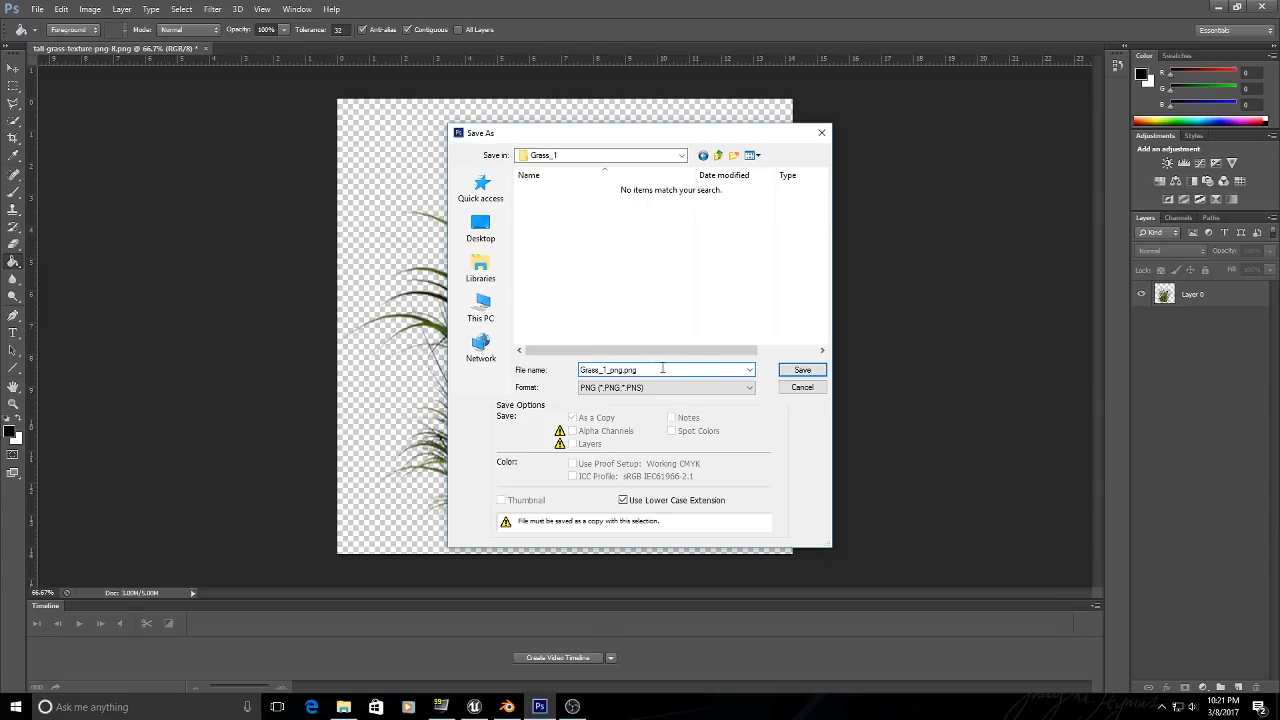
Save the PNG copy as Grass_1_png.png and accept the PNG options.
drag(623, 370, 638, 370)
text(.png)
click(816, 372)
click(604, 233)
click(684, 221)
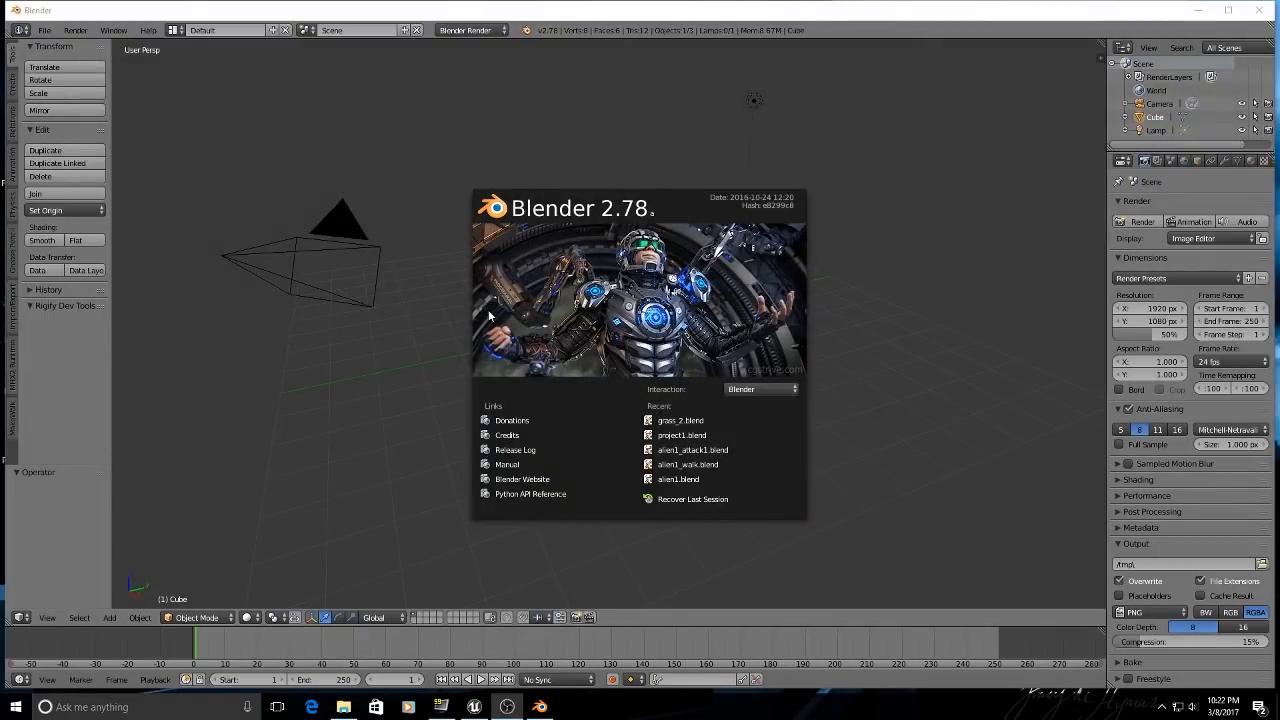
Switch to Blender, dismiss the splash screen, and delete the default camera, cube and lamp from the scene.
click(556, 9)
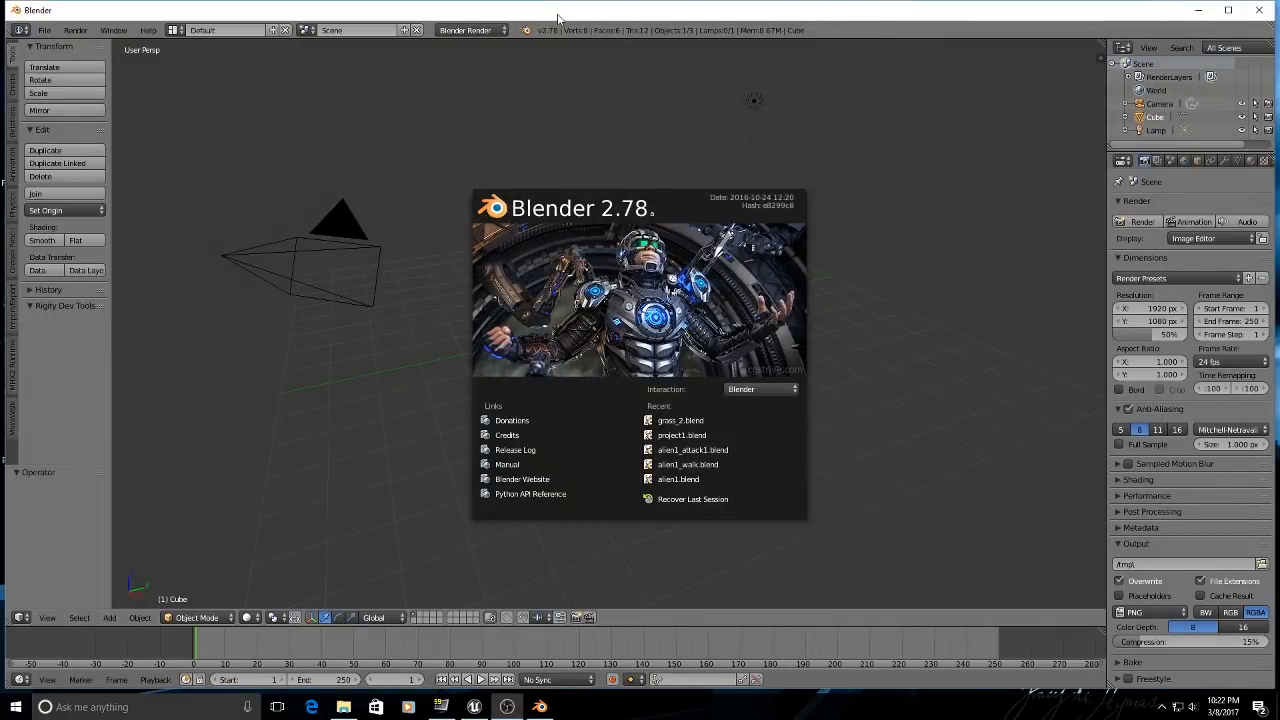
click(630, 157)
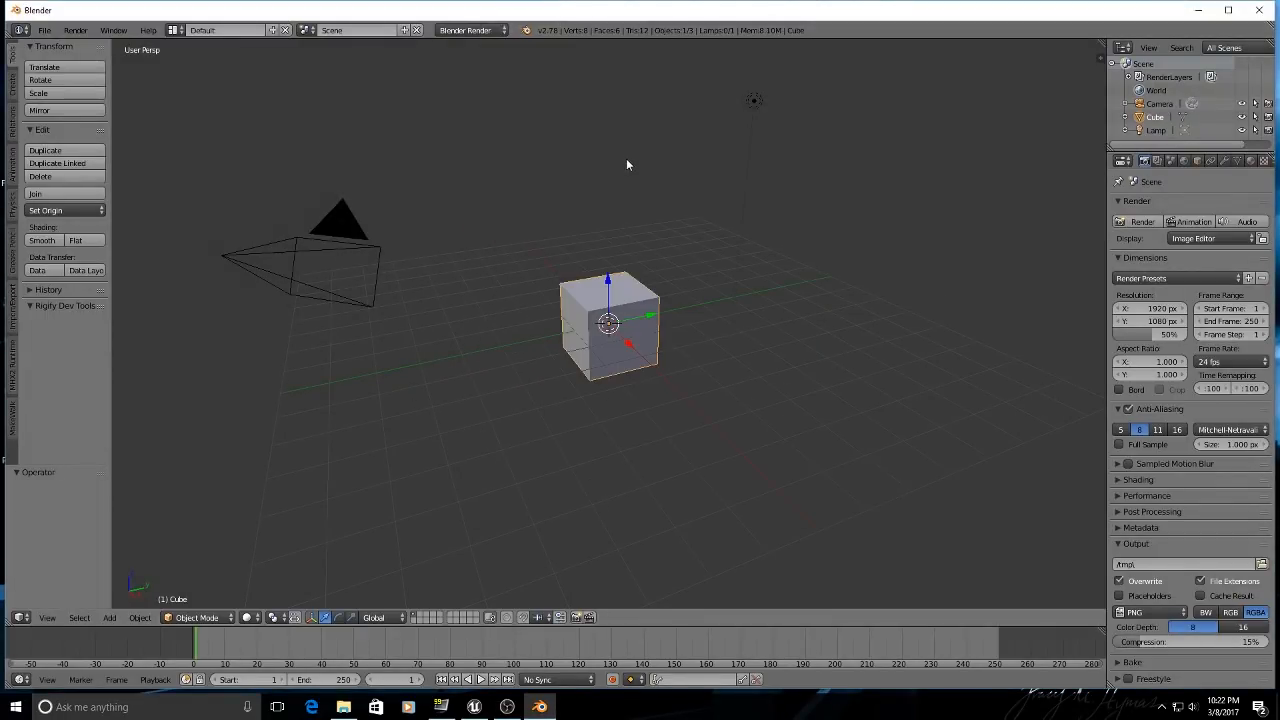
right_click(344, 228)
key(x)
click(344, 228)
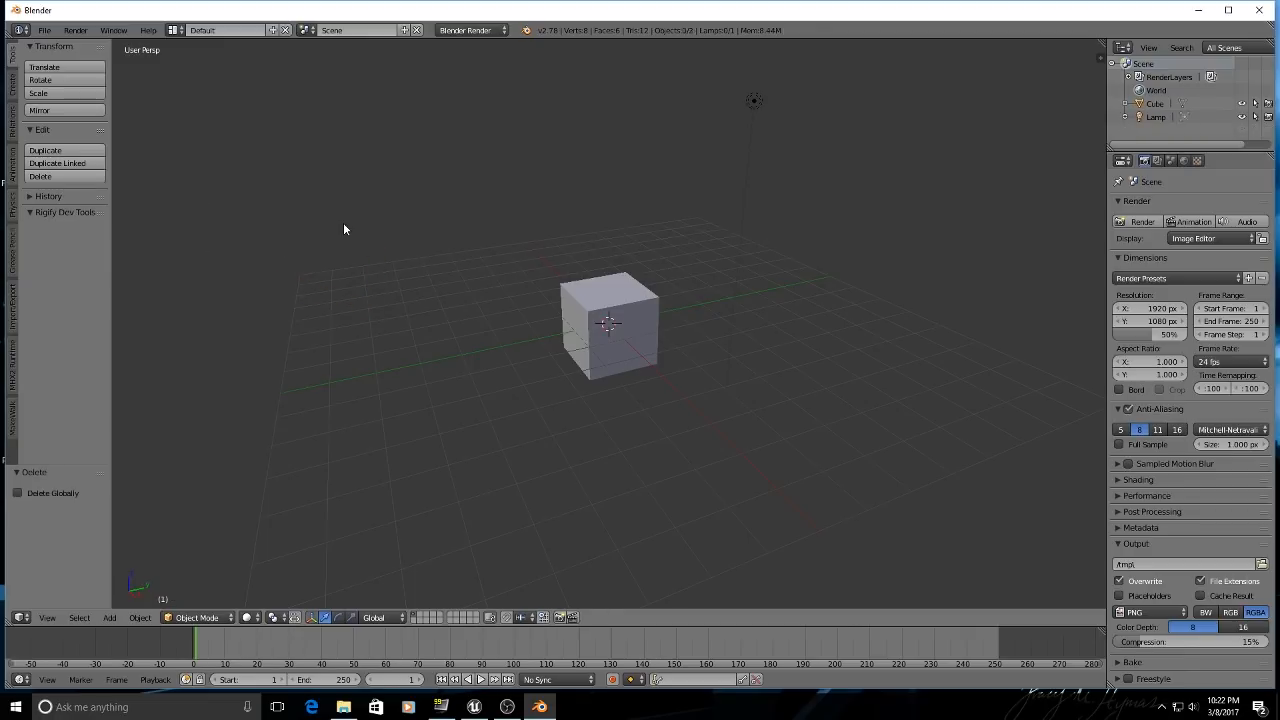
right_click(636, 308)
key(x)
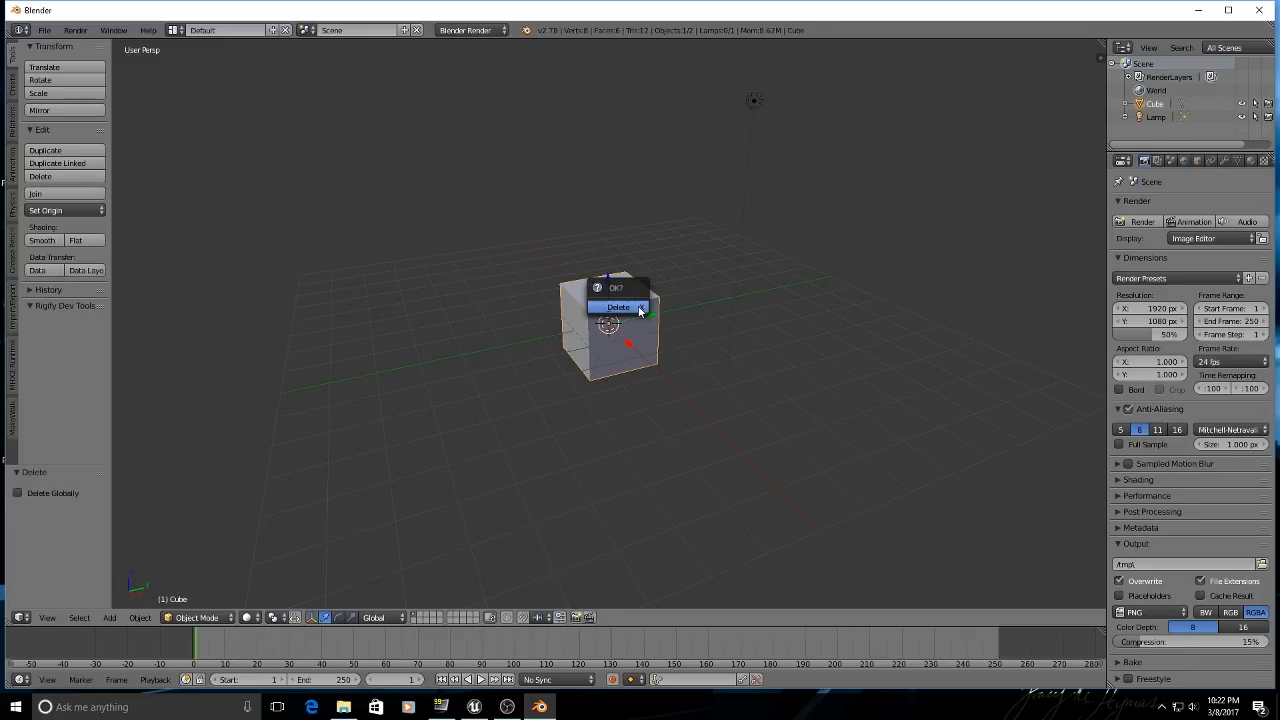
click(644, 302)
right_click(755, 102)
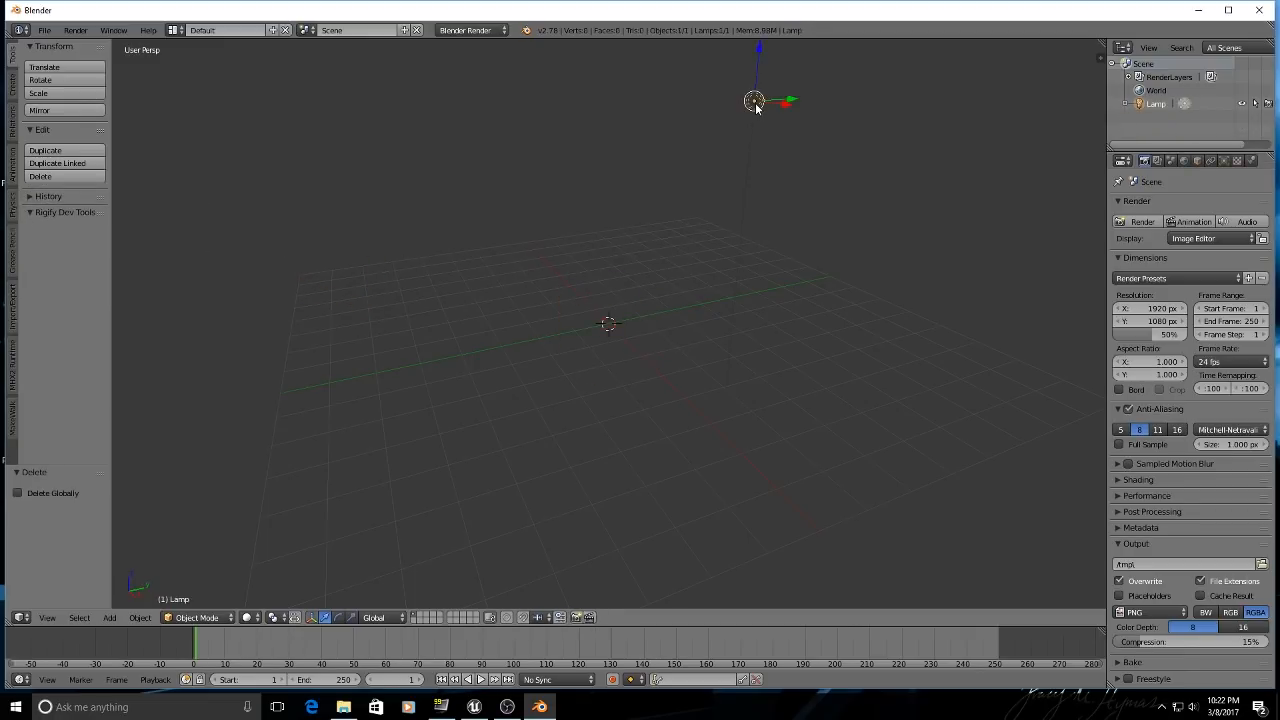
key(x)
click(748, 217)
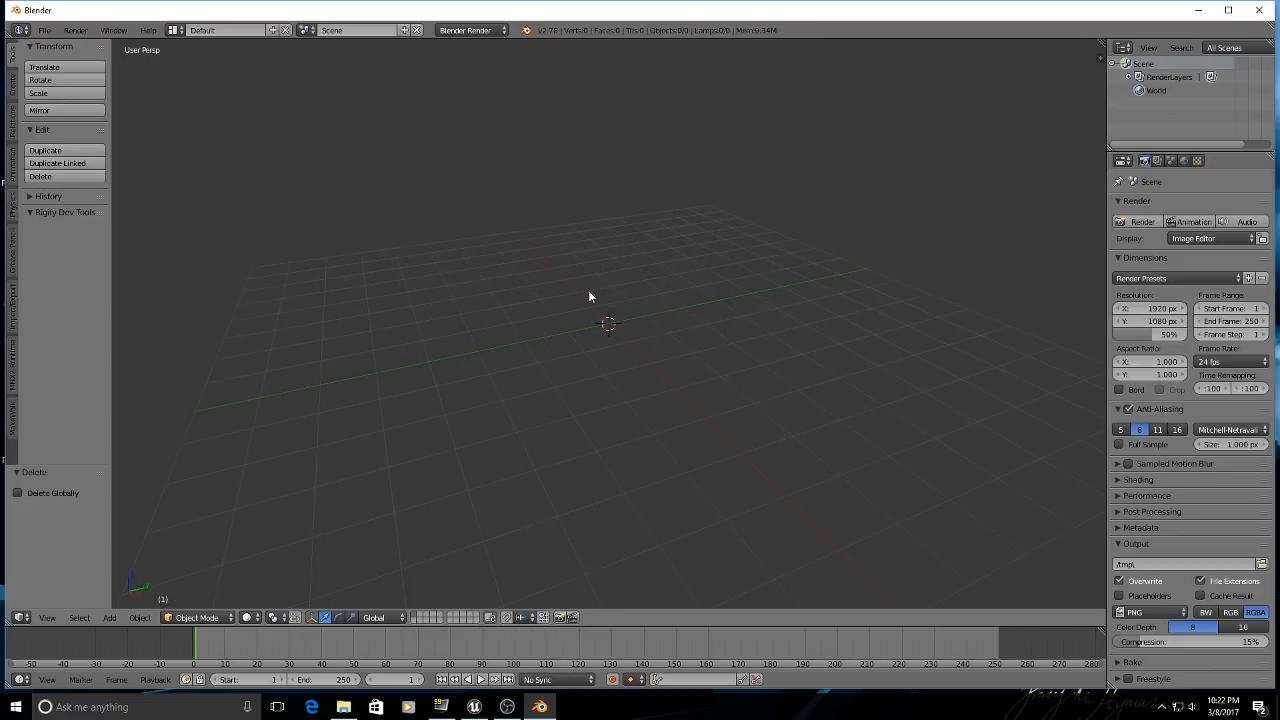
Add a plane mesh with a radius of 1.000 at the centre of the empty scene.
click(12, 85)
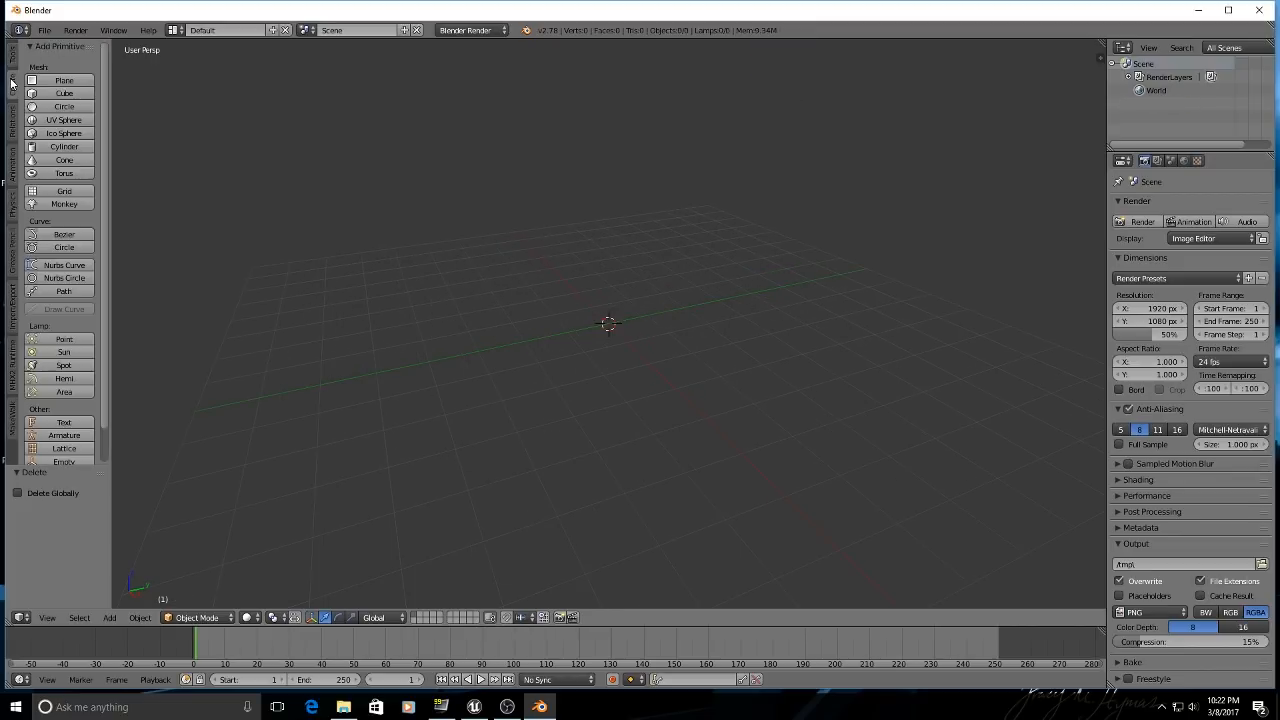
click(70, 84)
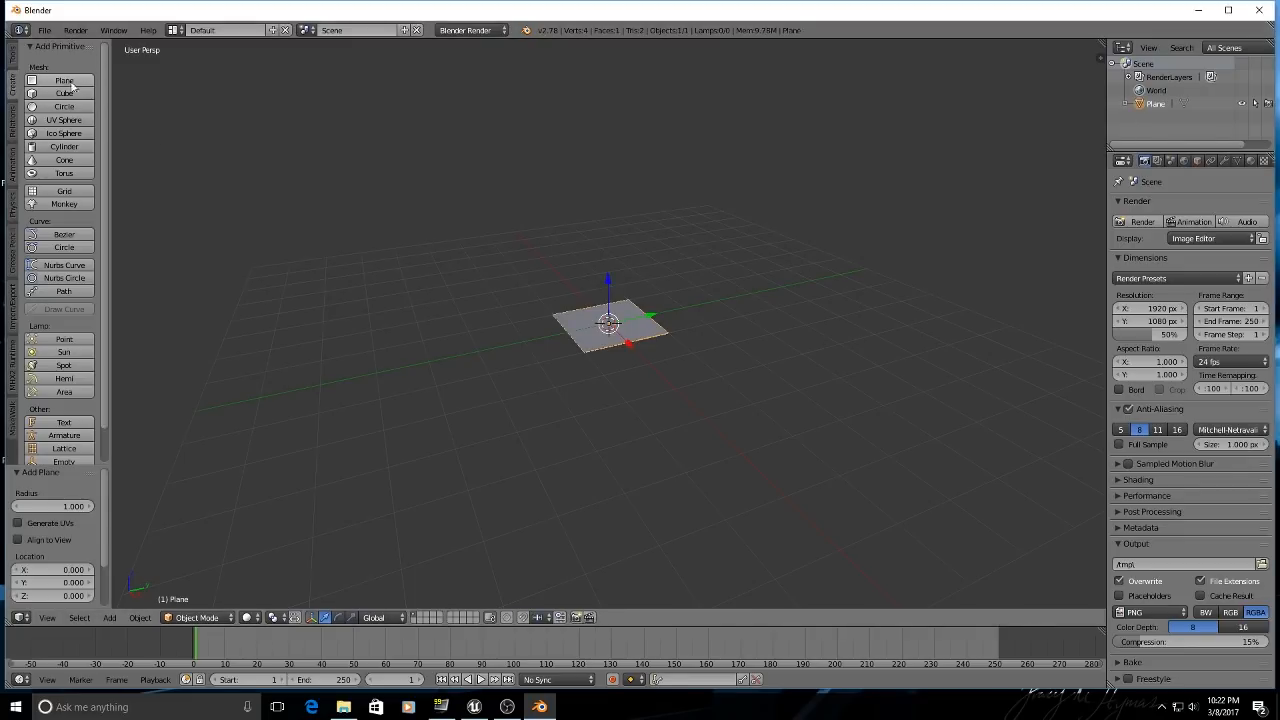
mouse_move(656, 388)
middle_down()
mouse_move(676, 416)
mouse_move(674, 387)
middle_up()
key(g)
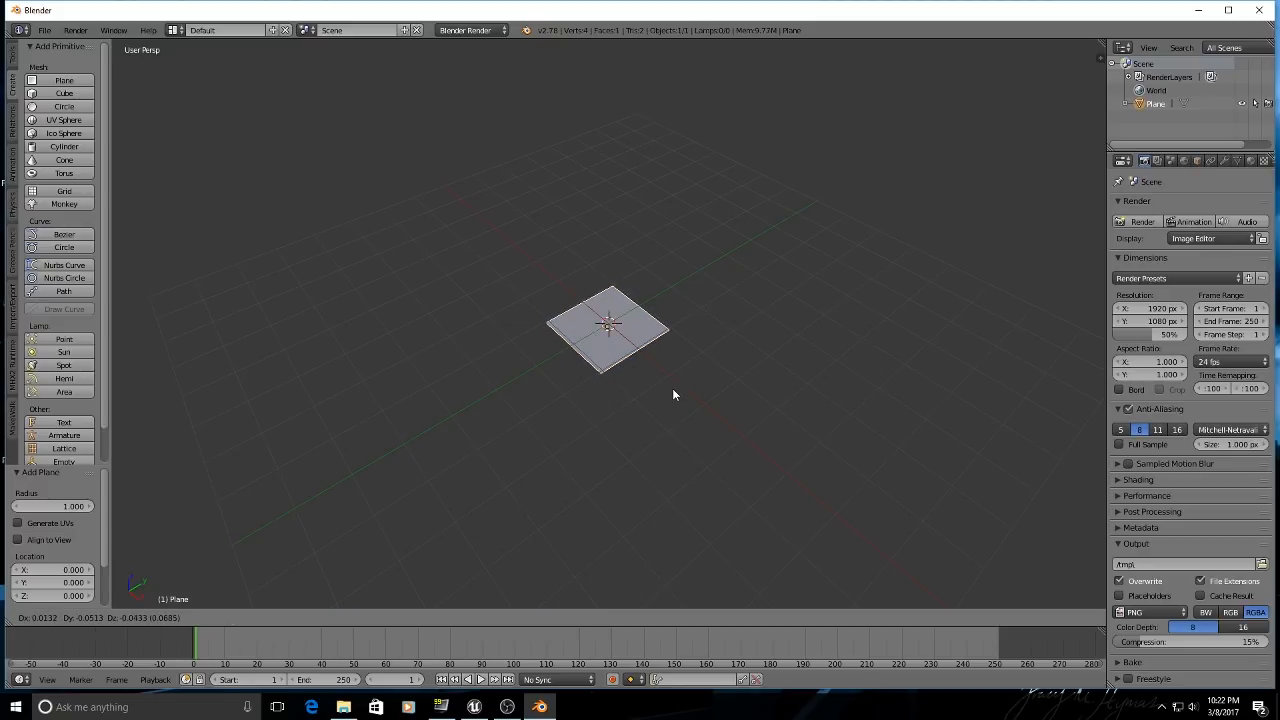
click(672, 388)
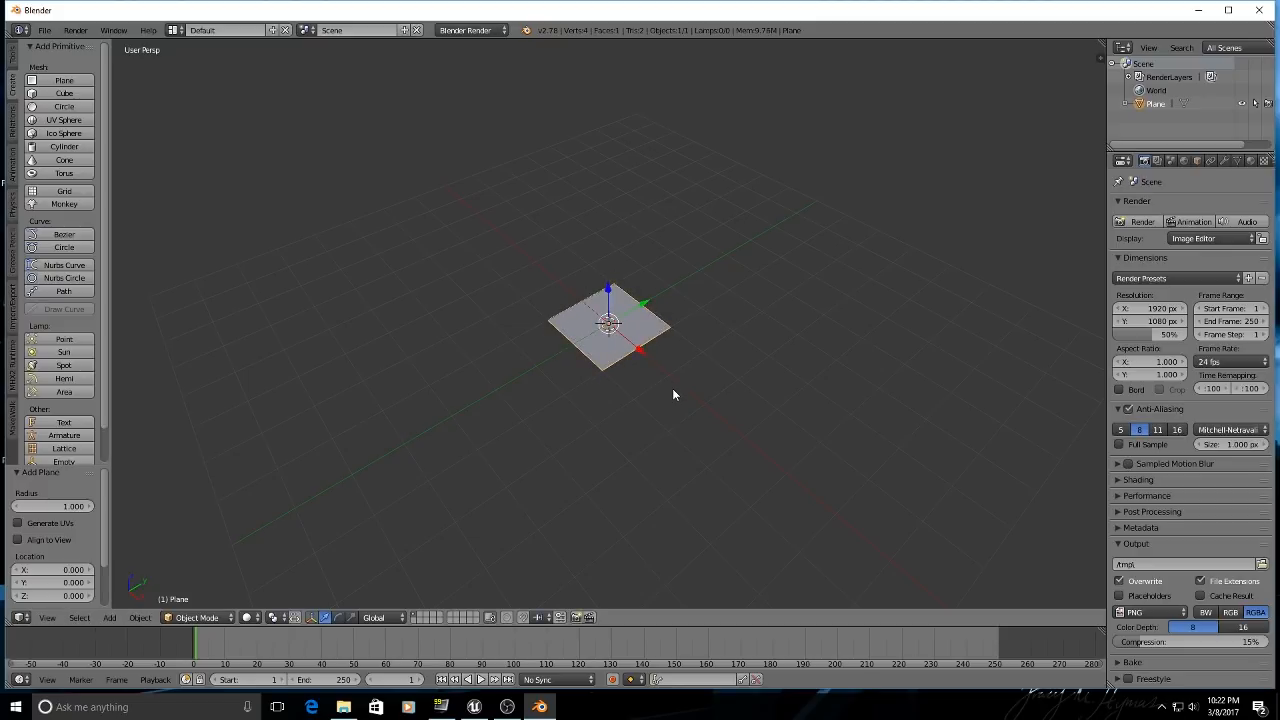
middle_drag(629, 386, 670, 403)
scroll(669, 418, up, 2)
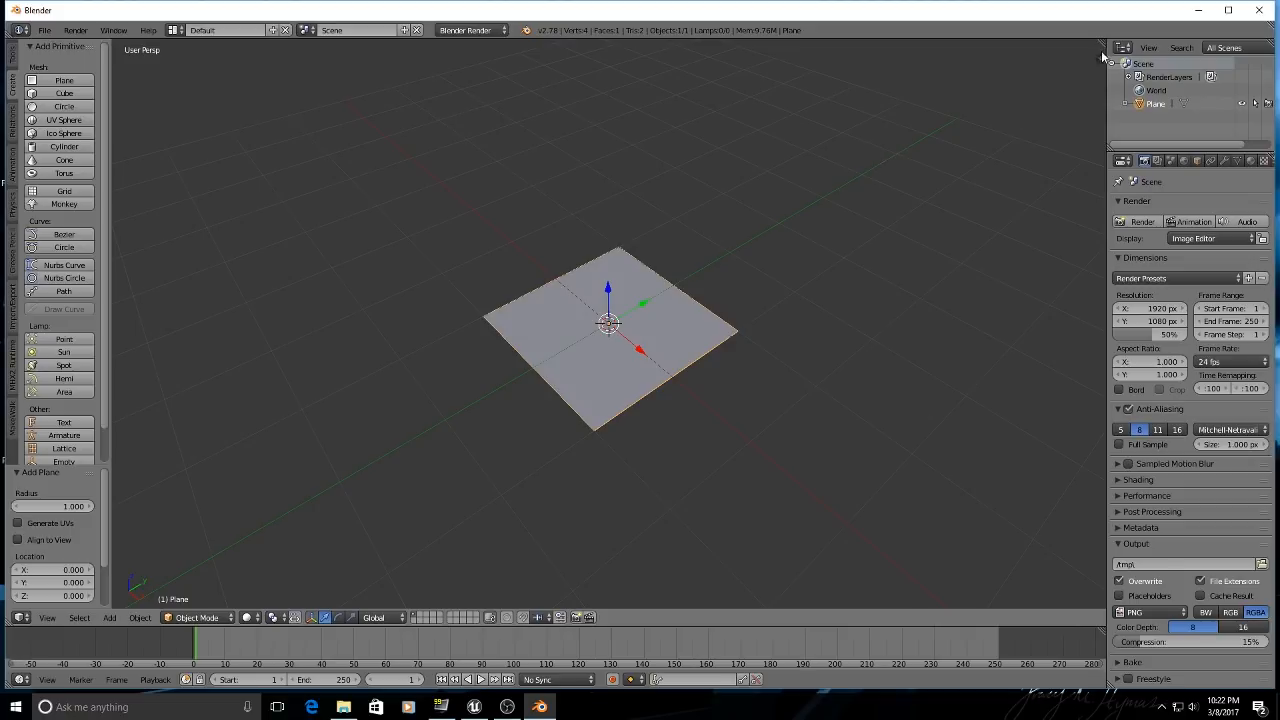
Split the 3D view into two side-by-side areas and make the new one a UV/Image Editor.
drag(1103, 44, 588, 77)
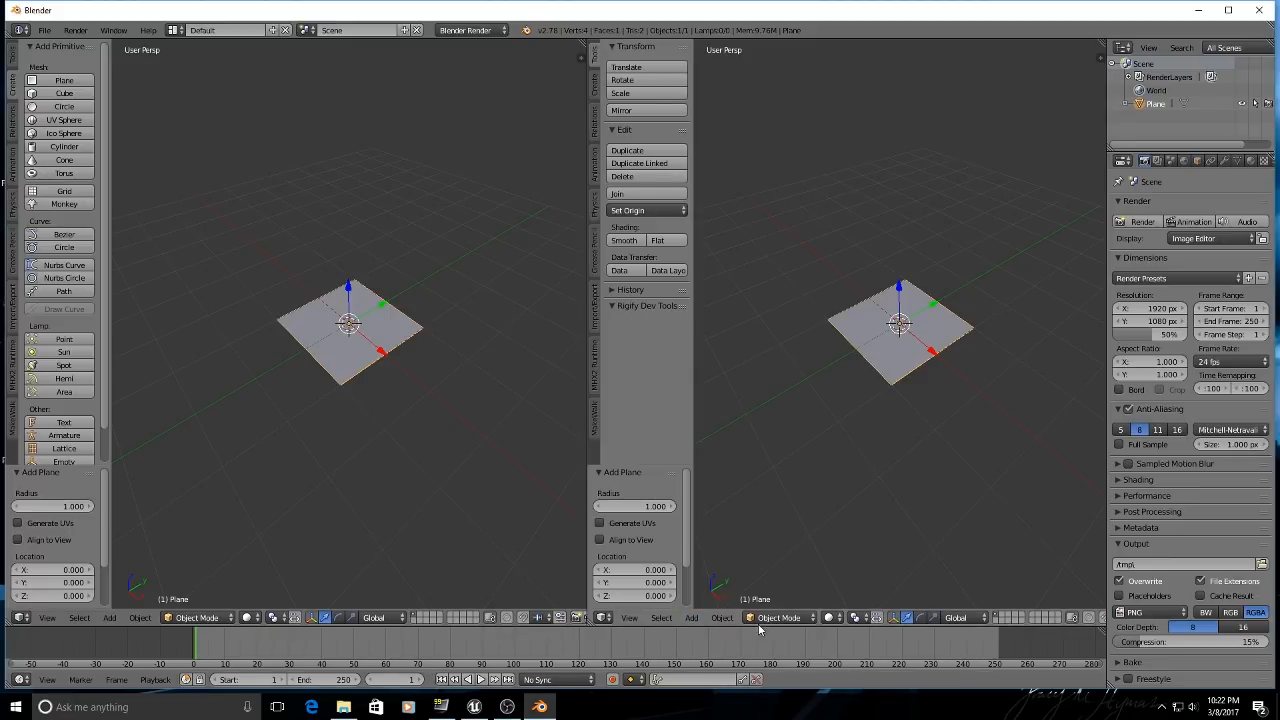
click(604, 618)
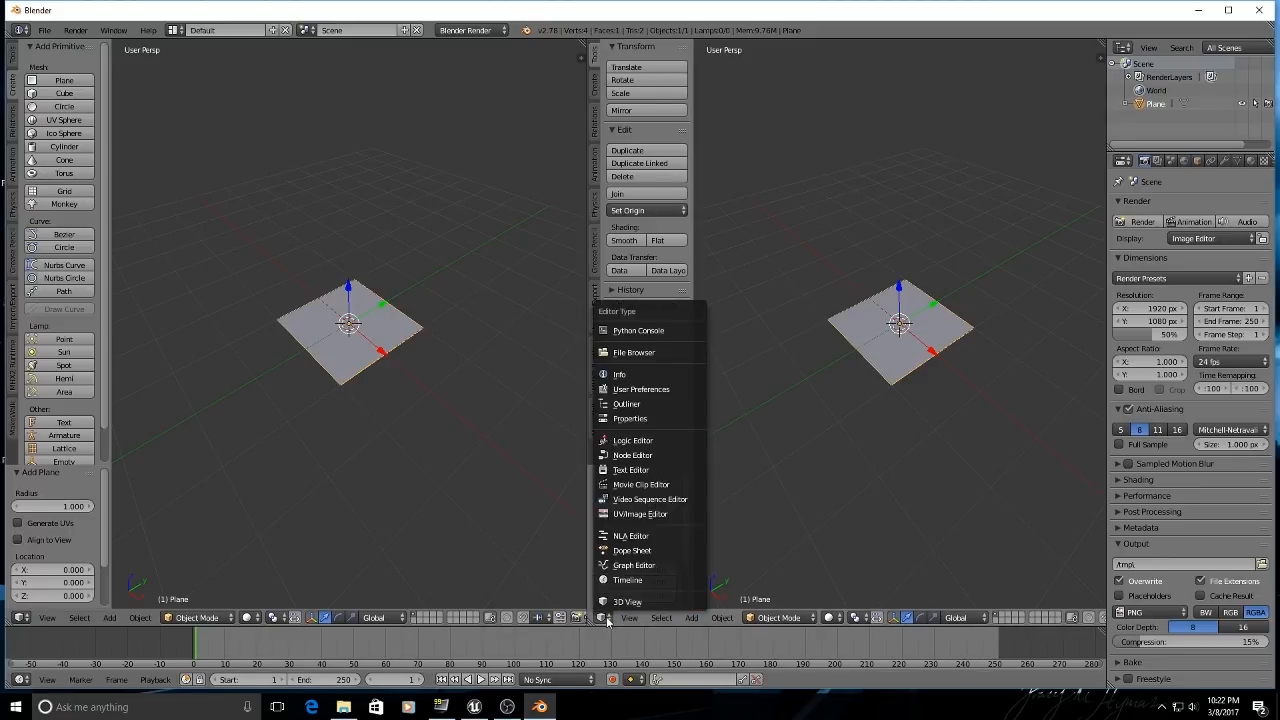
click(660, 514)
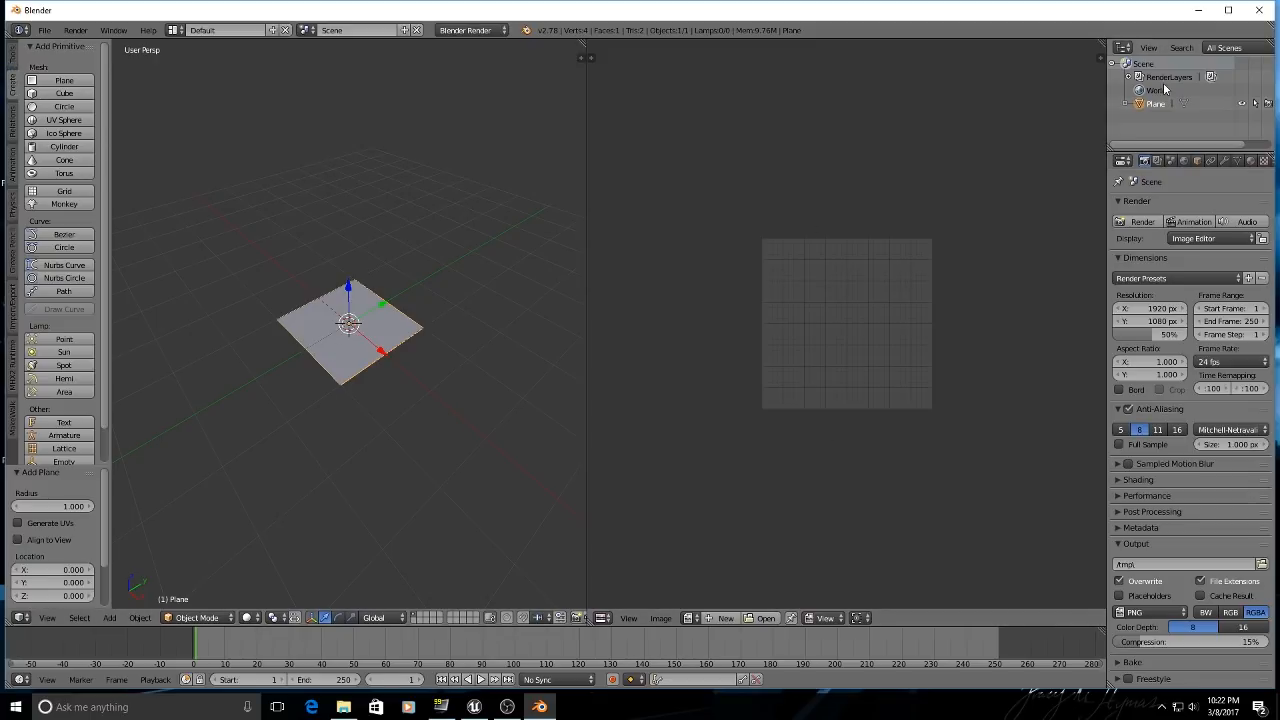
Put the plane in Edit Mode and UV-unwrap its face with the standard Unwrap method.
click(1126, 104)
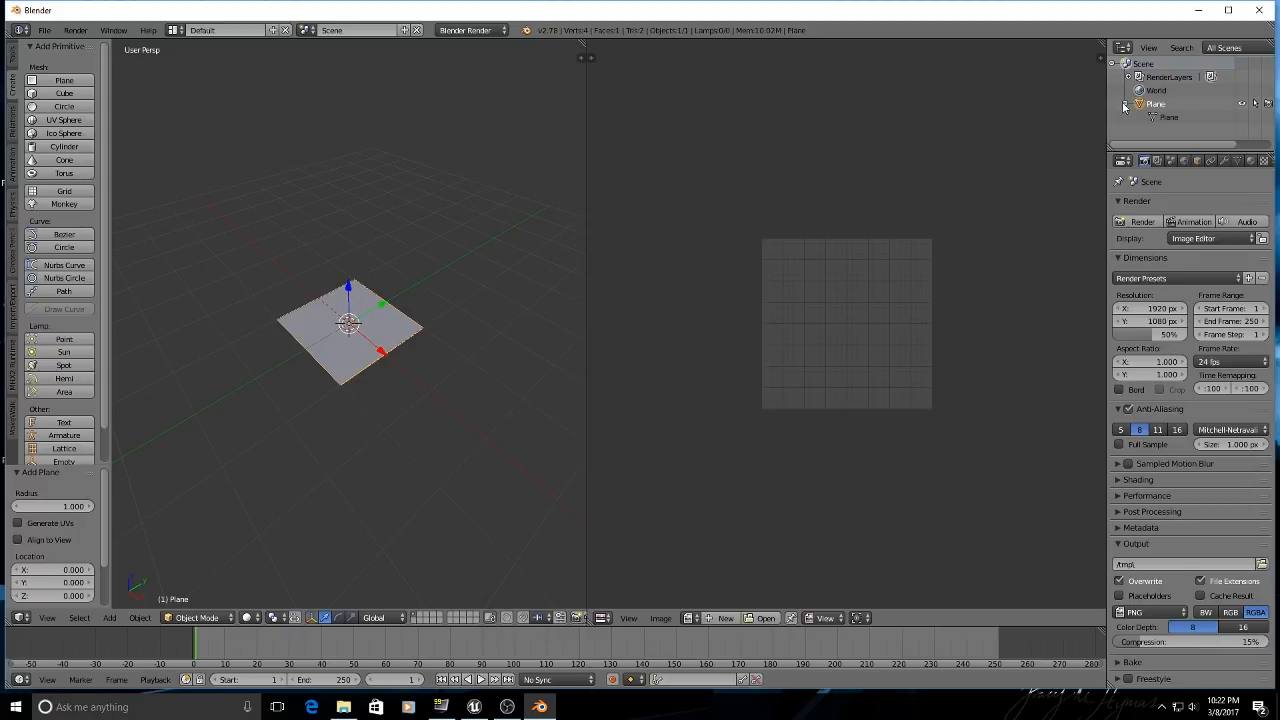
click(1175, 118)
click(413, 617)
right_click(351, 348)
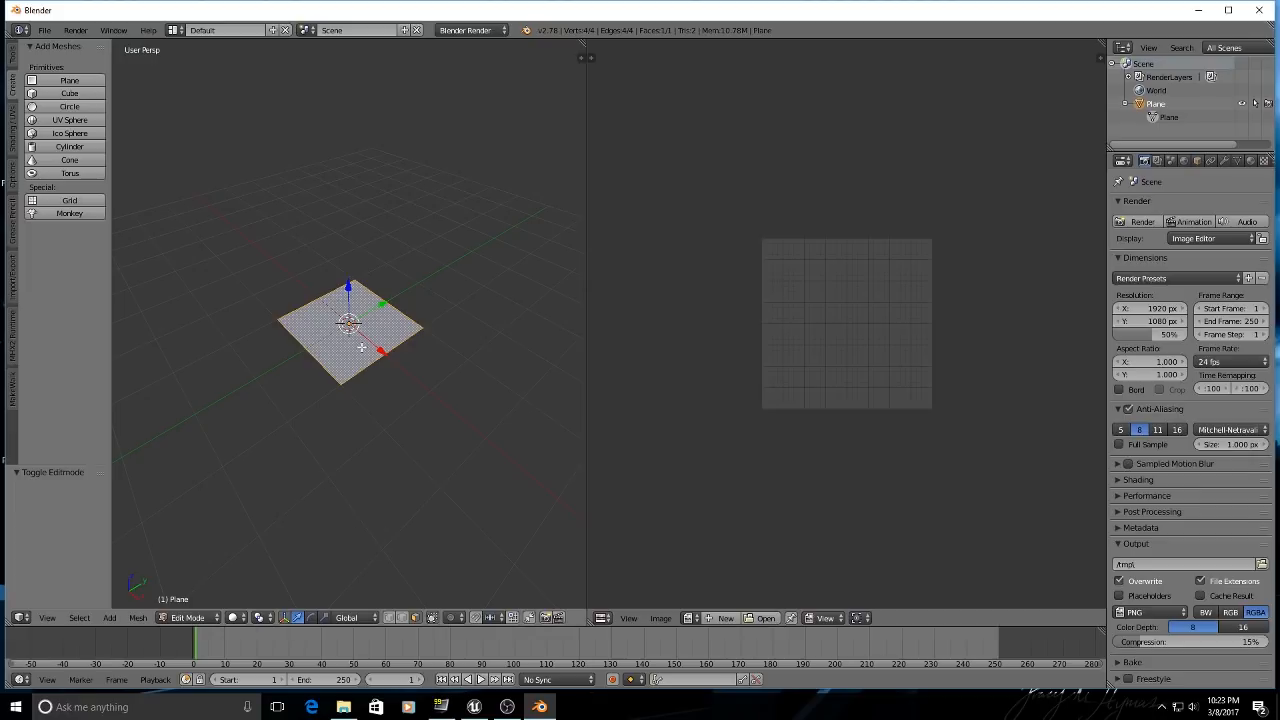
key(u)
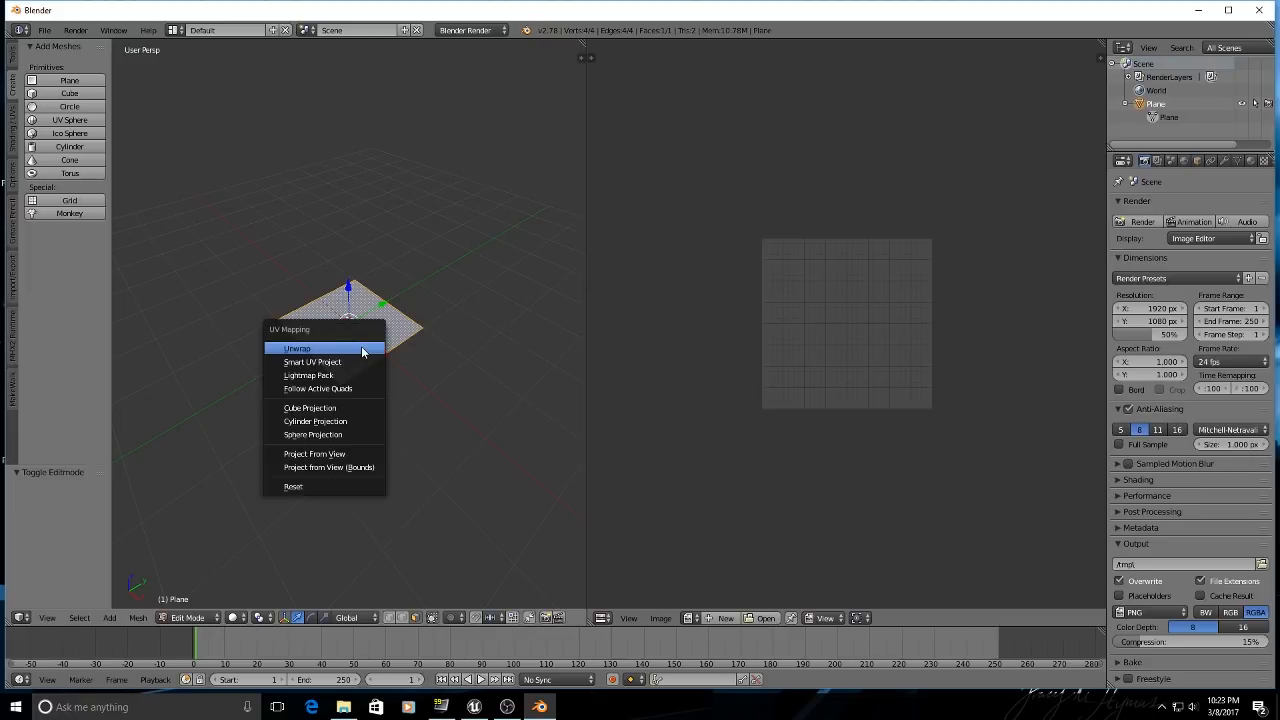
click(300, 349)
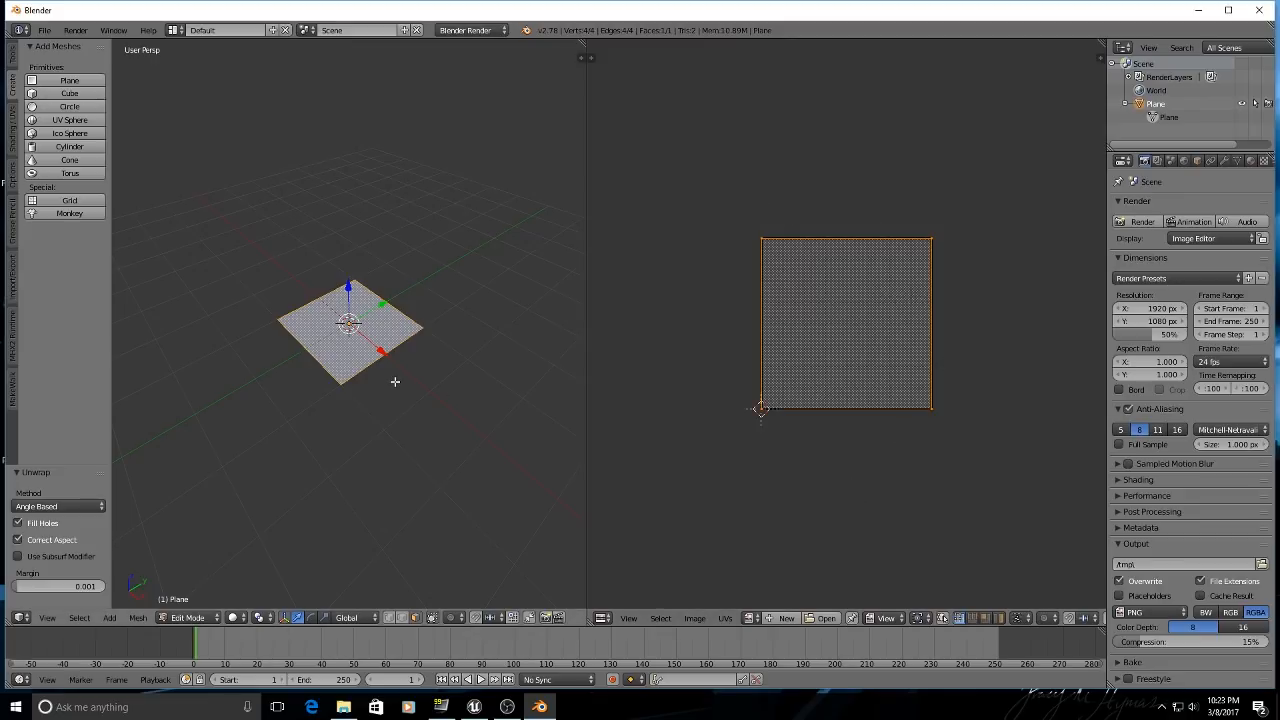
Load Grass_1_png.png from D:\Unreal Projects\TEXTURES\SpeedTree_Textures\Grass_1 as the image for the plane's UVs.
click(692, 620)
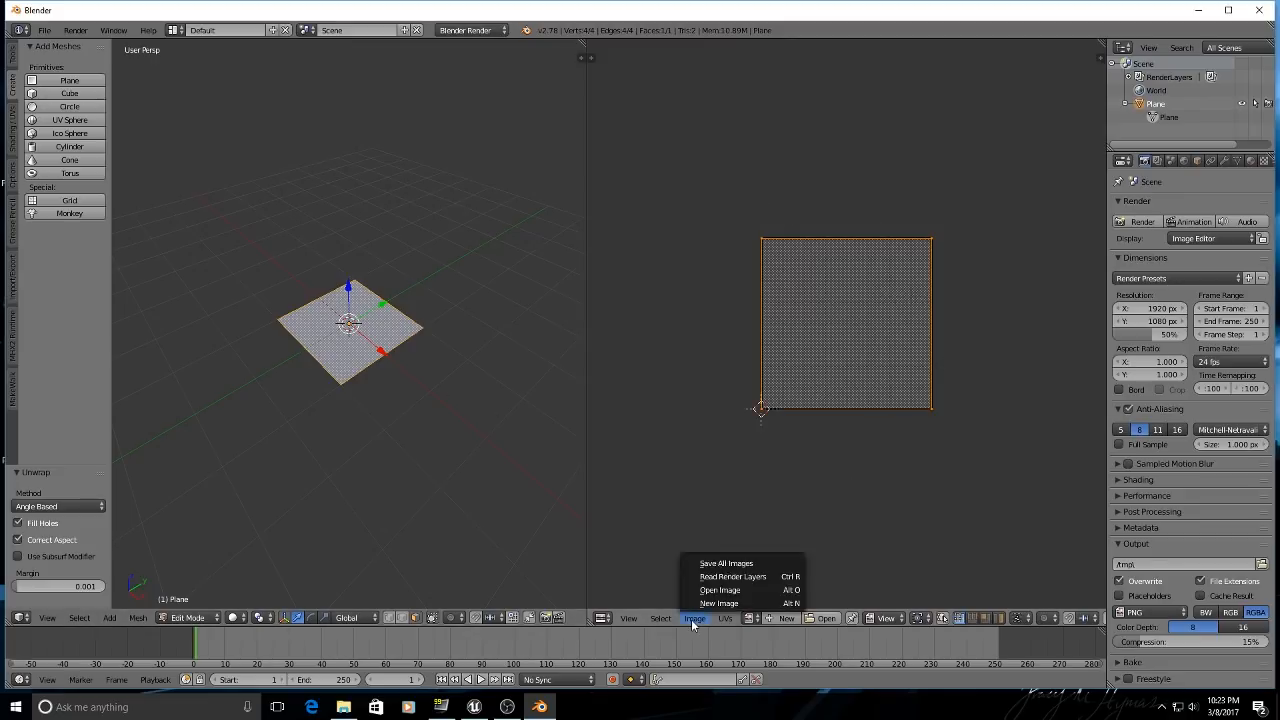
click(742, 589)
click(55, 103)
click(212, 405)
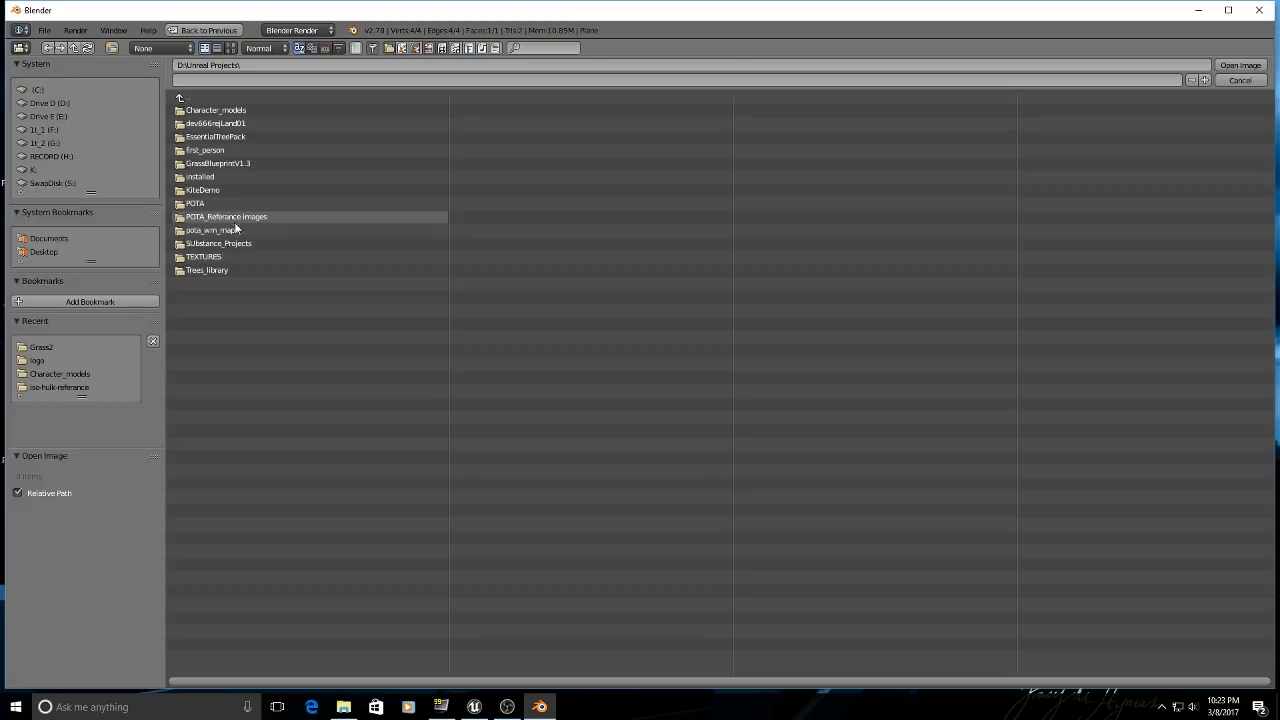
click(204, 256)
click(215, 243)
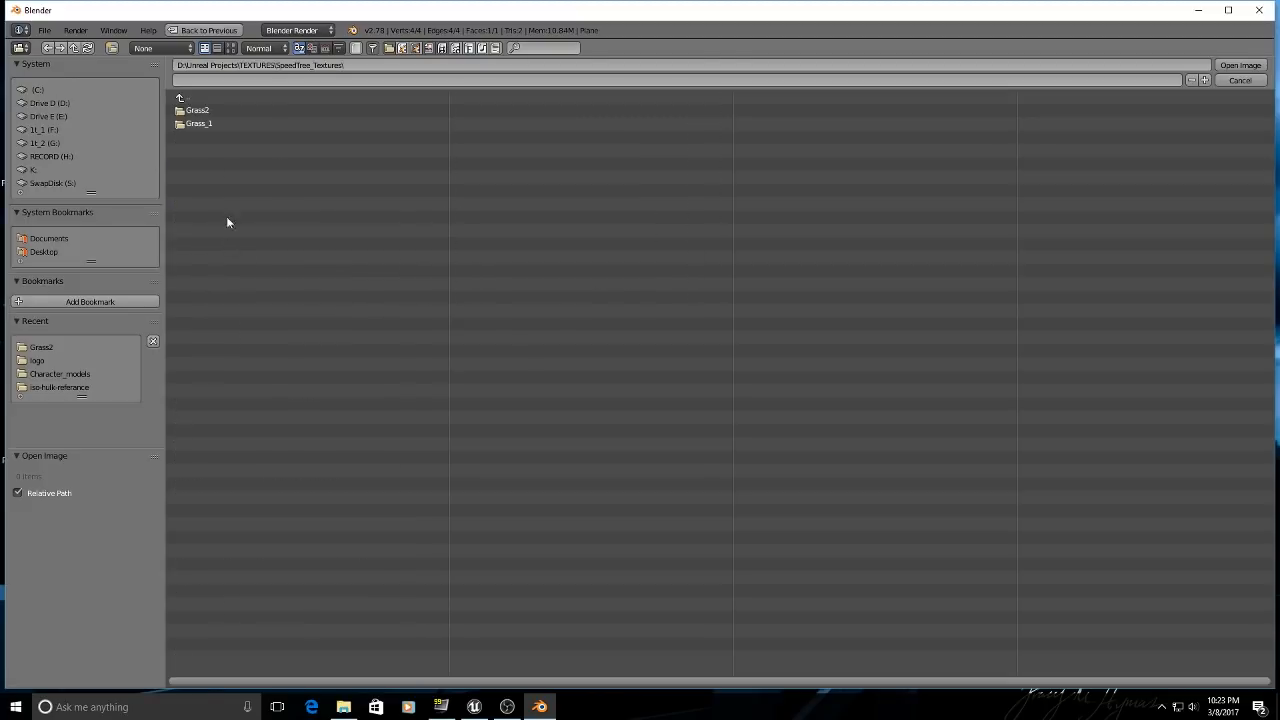
click(210, 122)
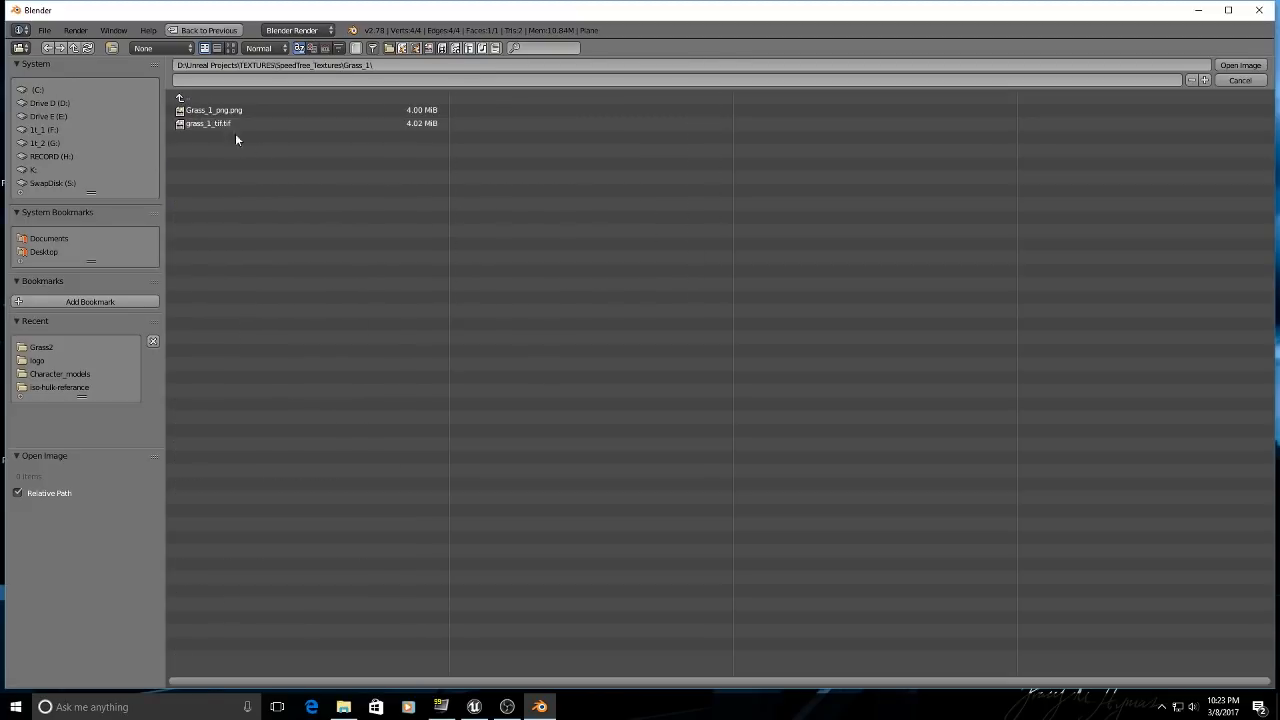
click(236, 110)
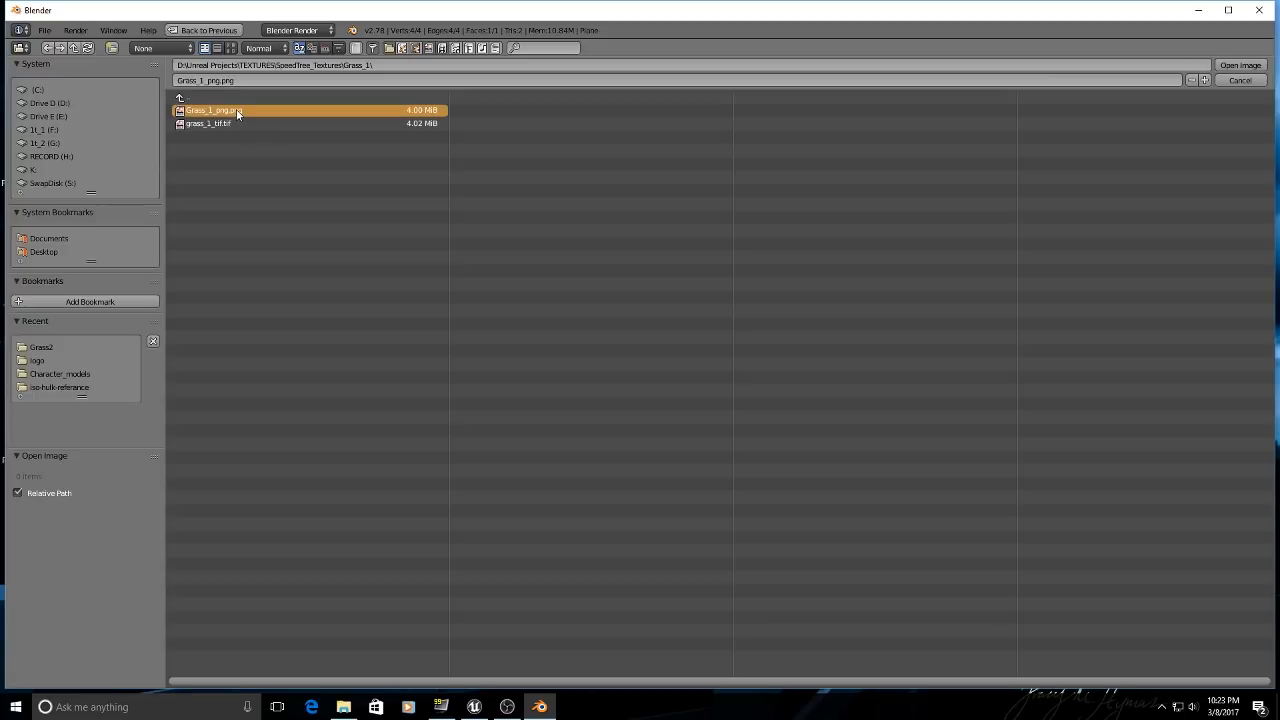
click(1240, 65)
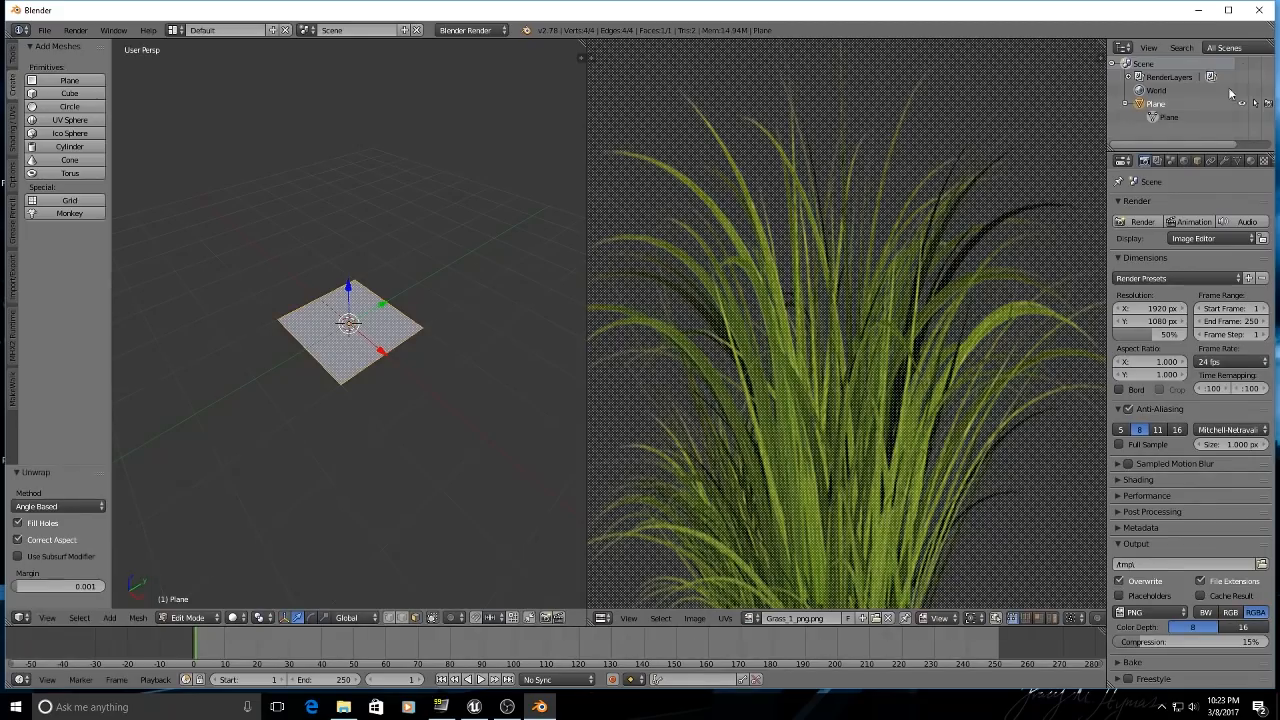
scroll(692, 432, down, 2)
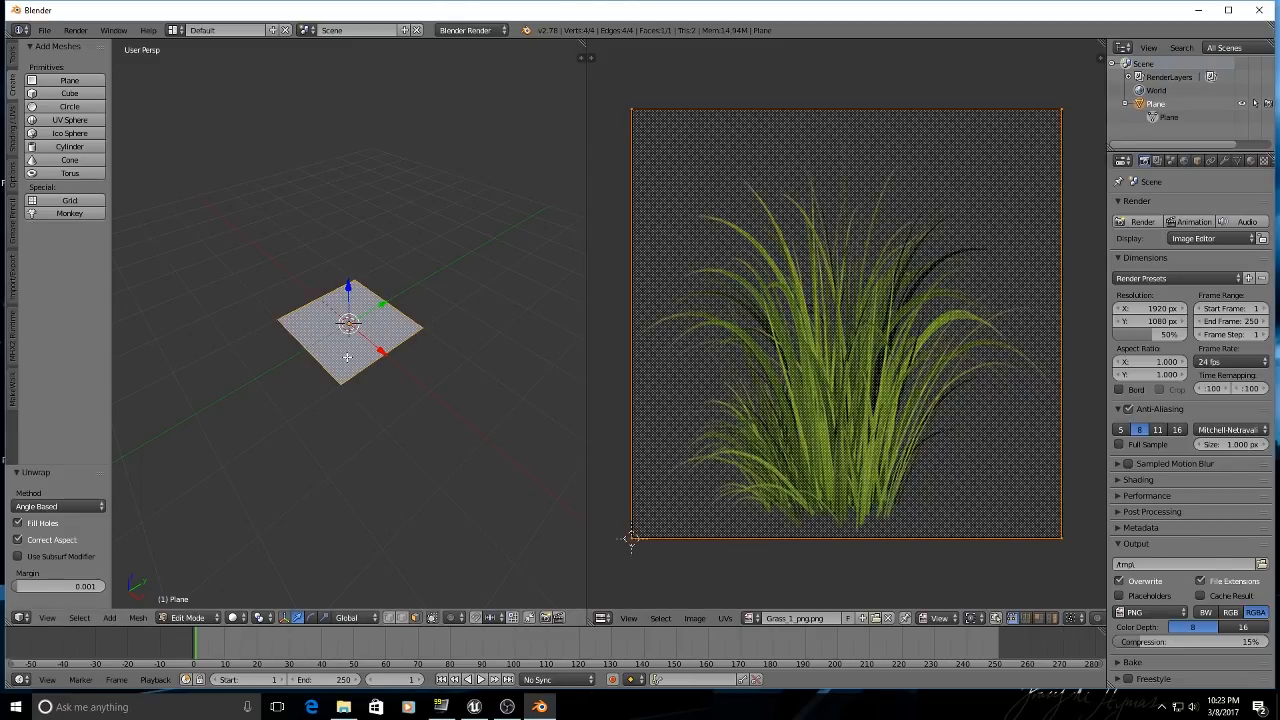
Return the plane to Object Mode and set the 3D viewport shading to Texture.
click(188, 617)
click(179, 602)
click(247, 617)
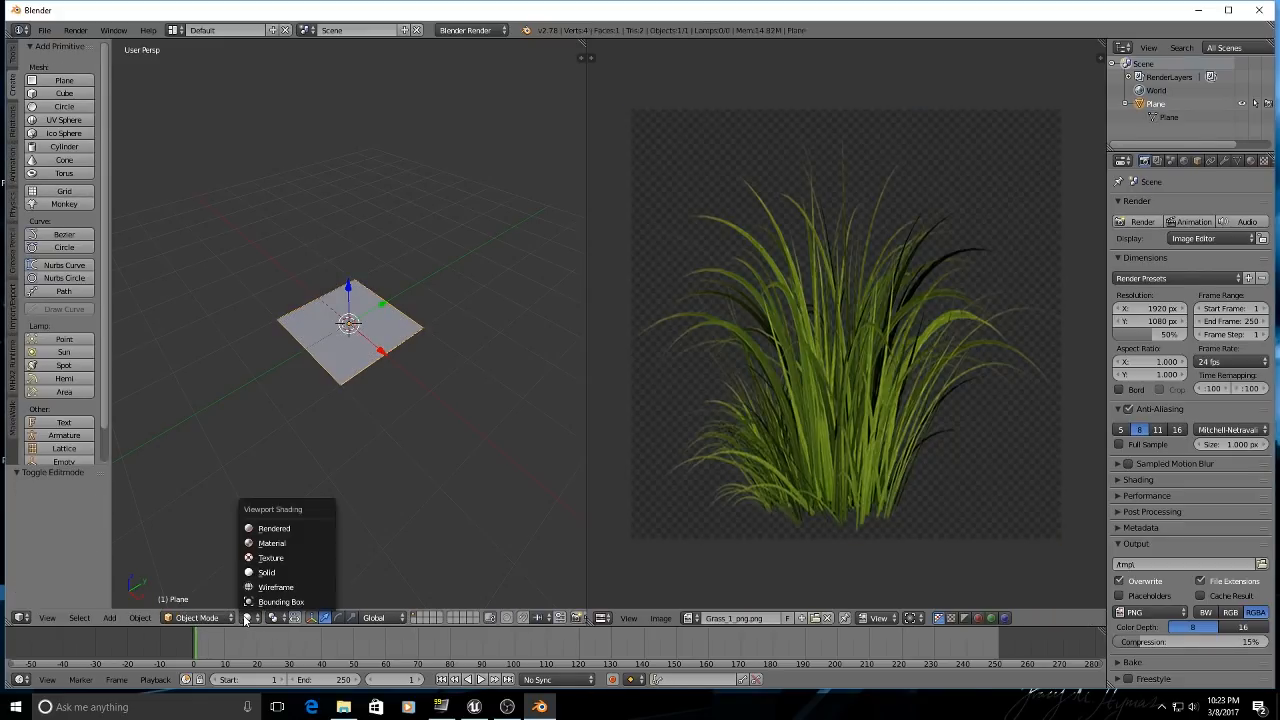
click(281, 556)
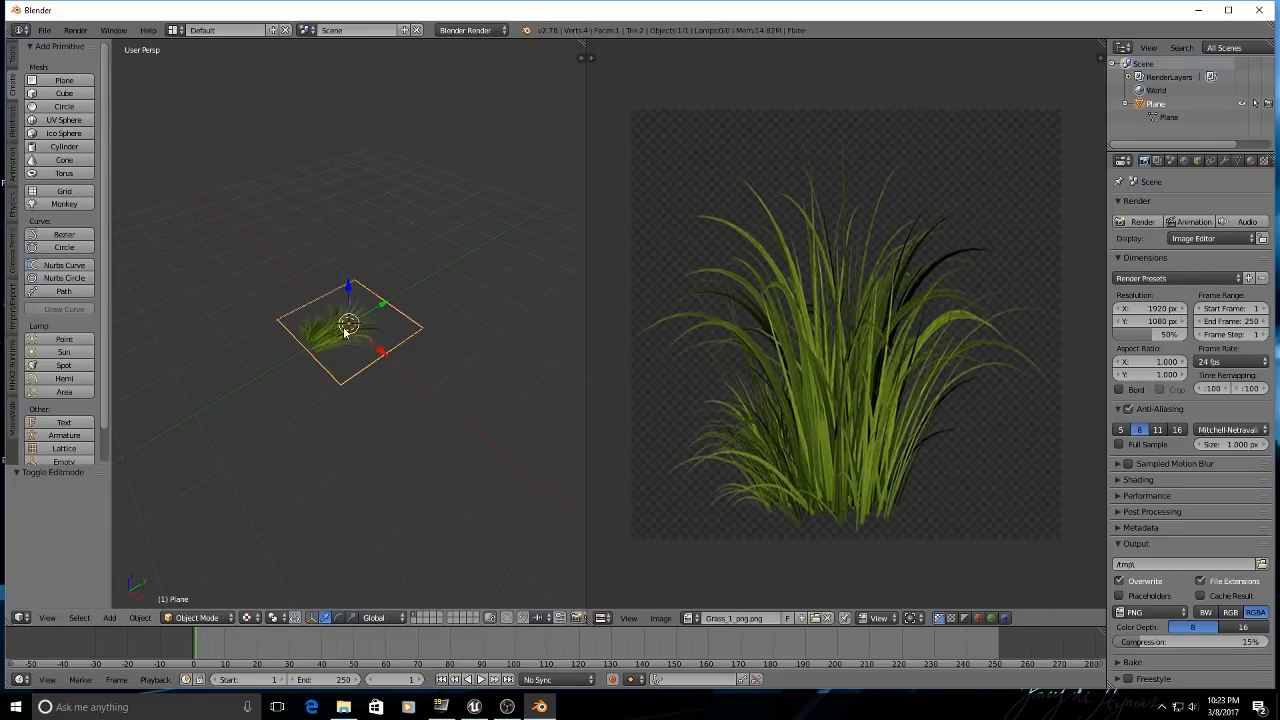
Merge the UV/Image Editor area back into a single 3D view and inspect the textured grass plane.
drag(583, 43, 706, 47)
scroll(633, 288, up, 2)
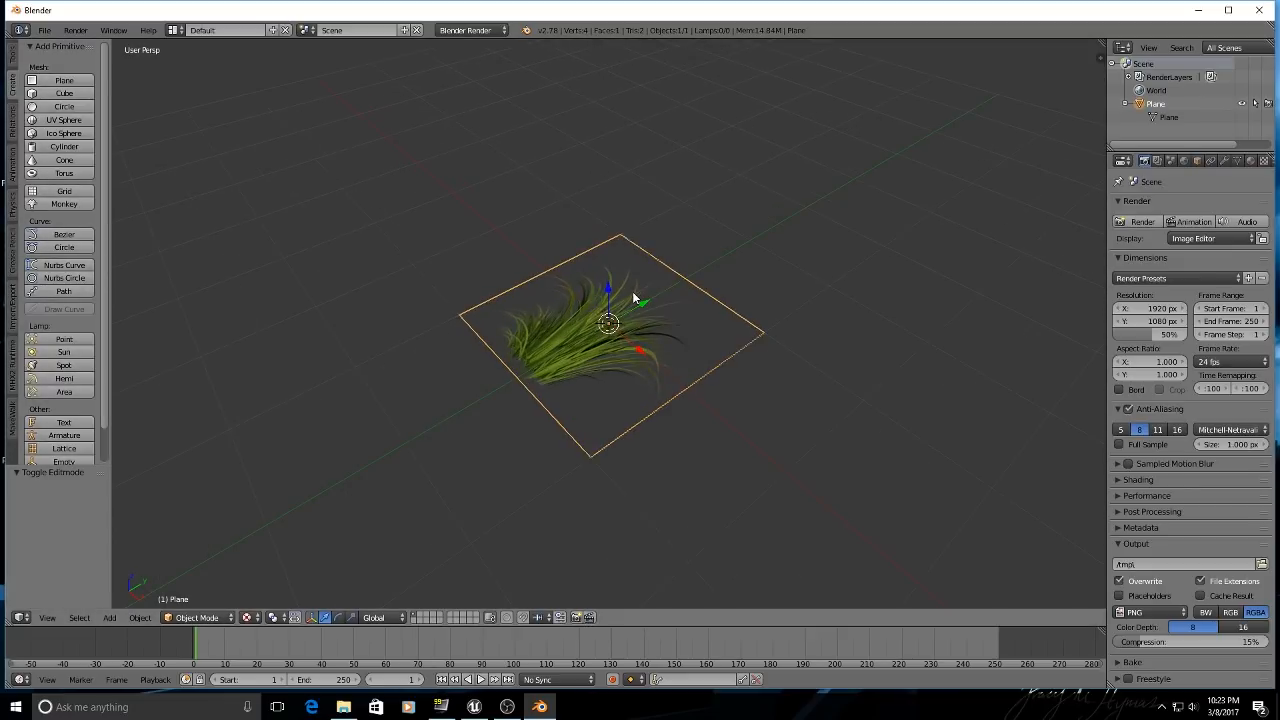
middle_drag(660, 449, 793, 517)
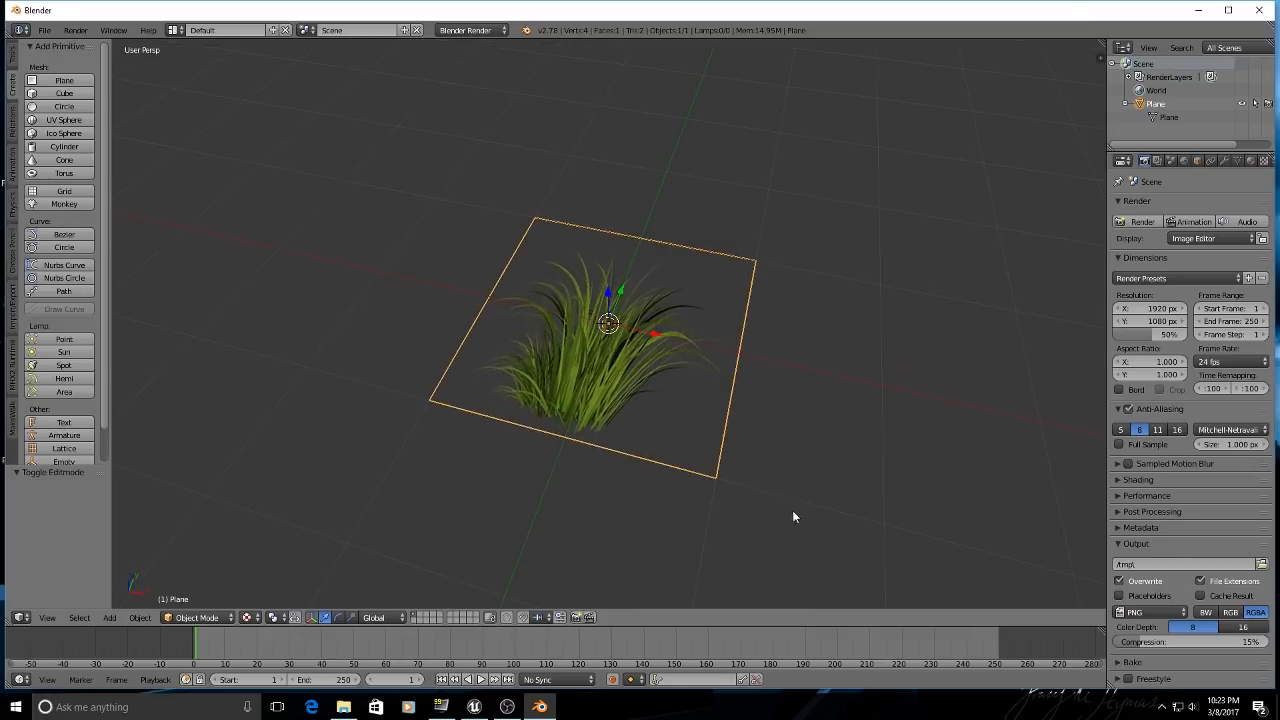
middle_drag(716, 521, 793, 576)
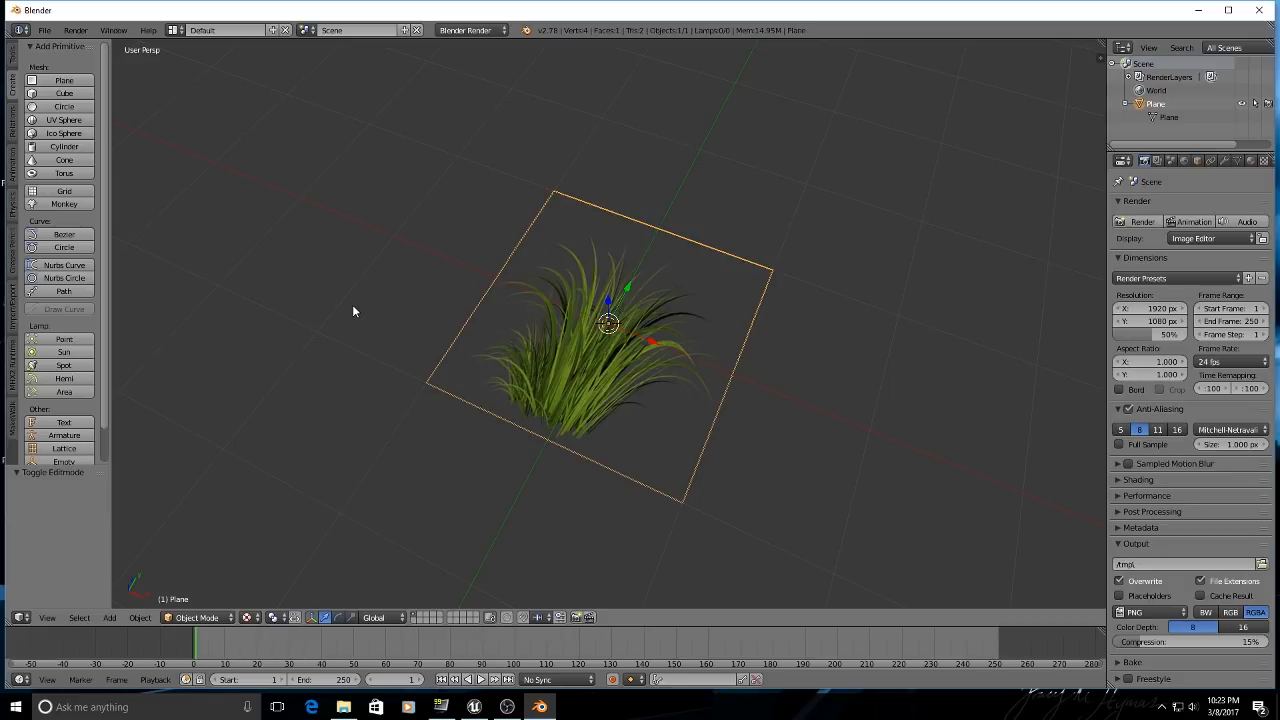
Export the plane as an FBX file named grass_1_uvtest.fbx to D:\Unreal Projects\TEXTURES\SpeedTree_Textures\Grass_1.
click(44, 30)
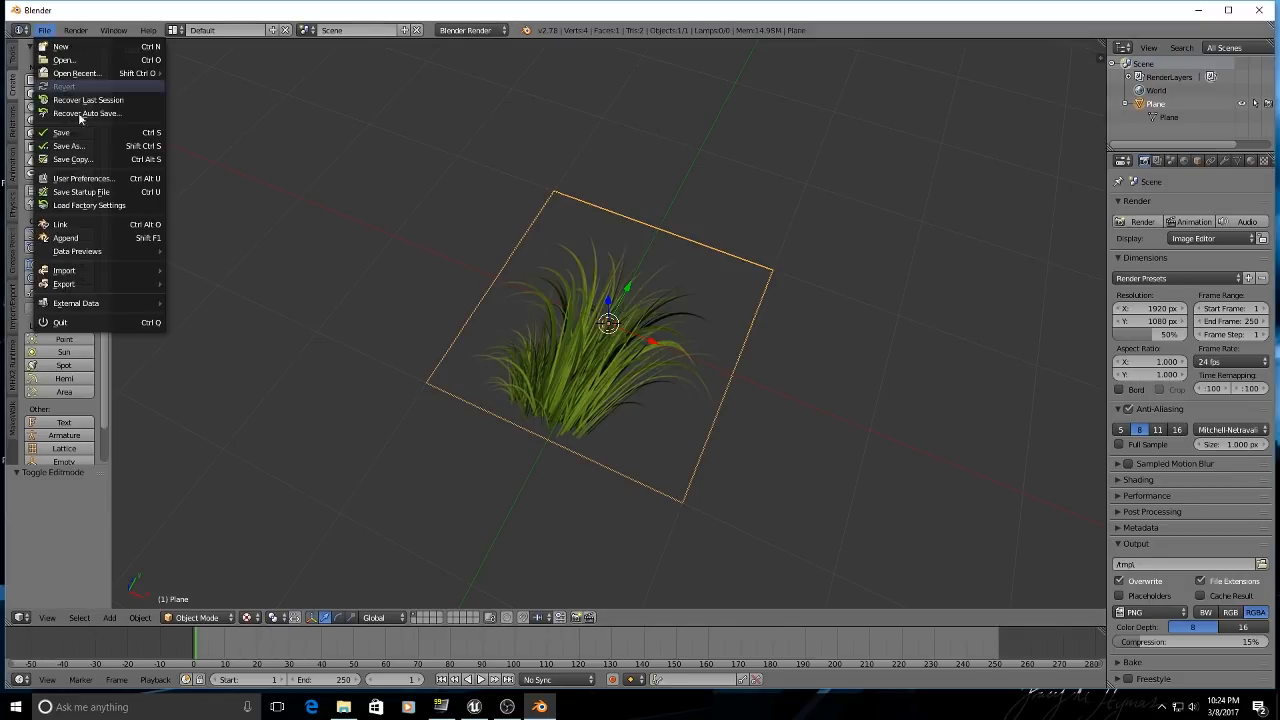
mouse_move(109, 285)
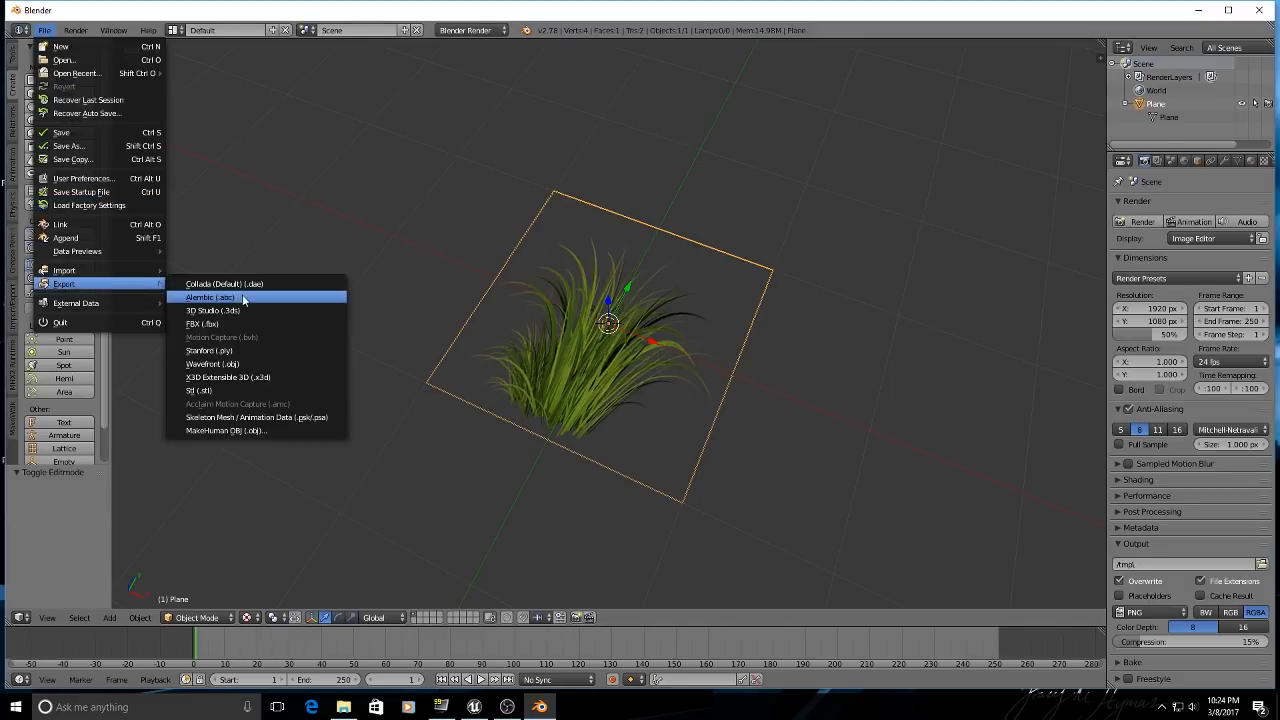
click(206, 324)
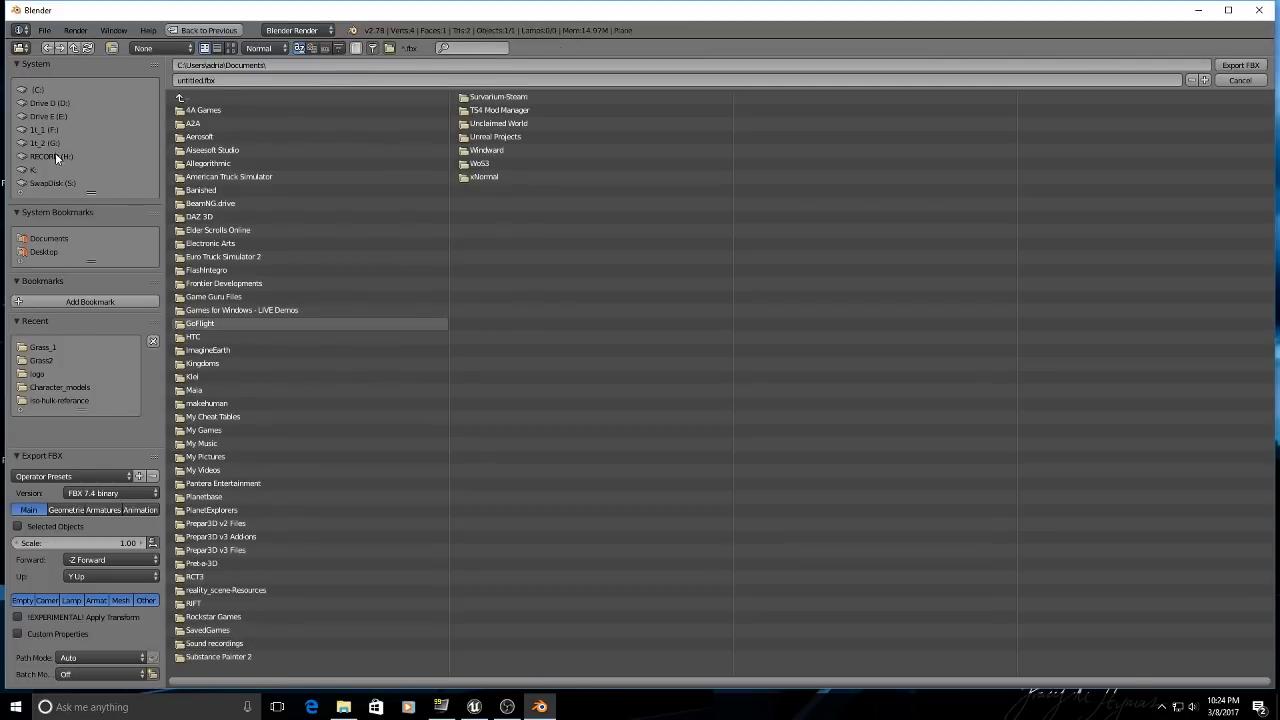
click(46, 103)
double_click(209, 404)
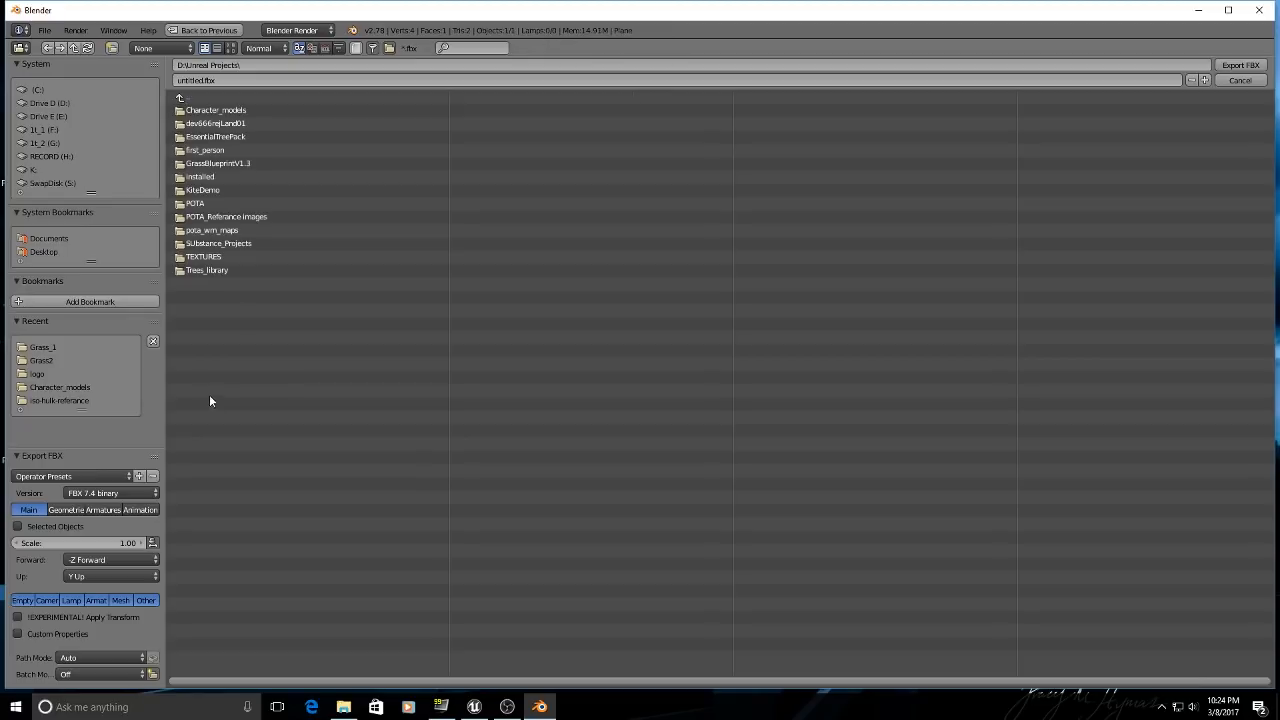
double_click(230, 256)
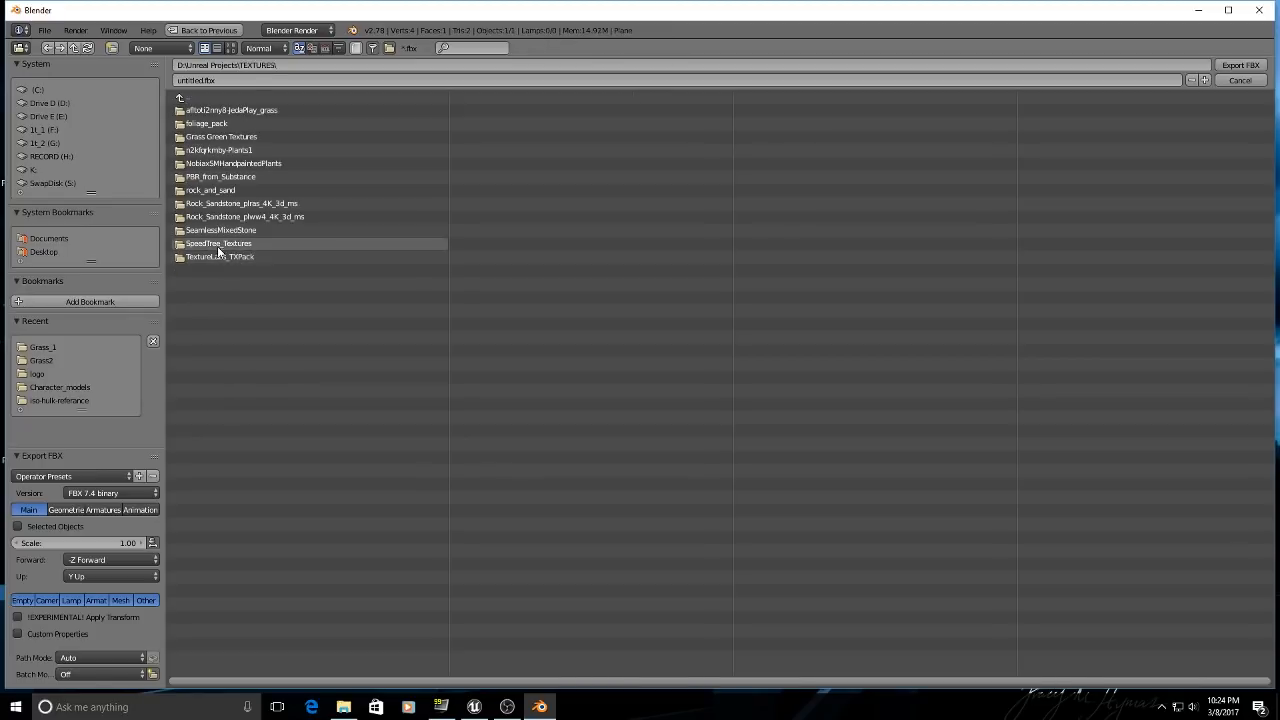
double_click(244, 249)
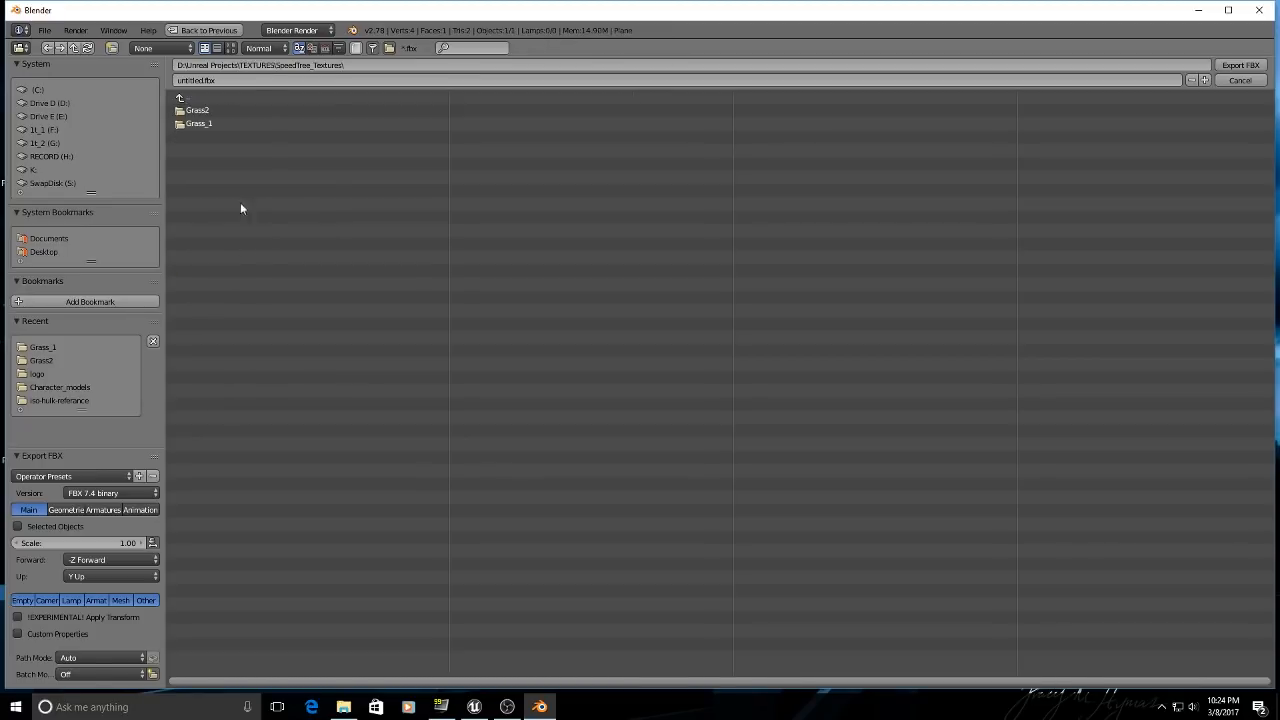
double_click(206, 122)
click(215, 81)
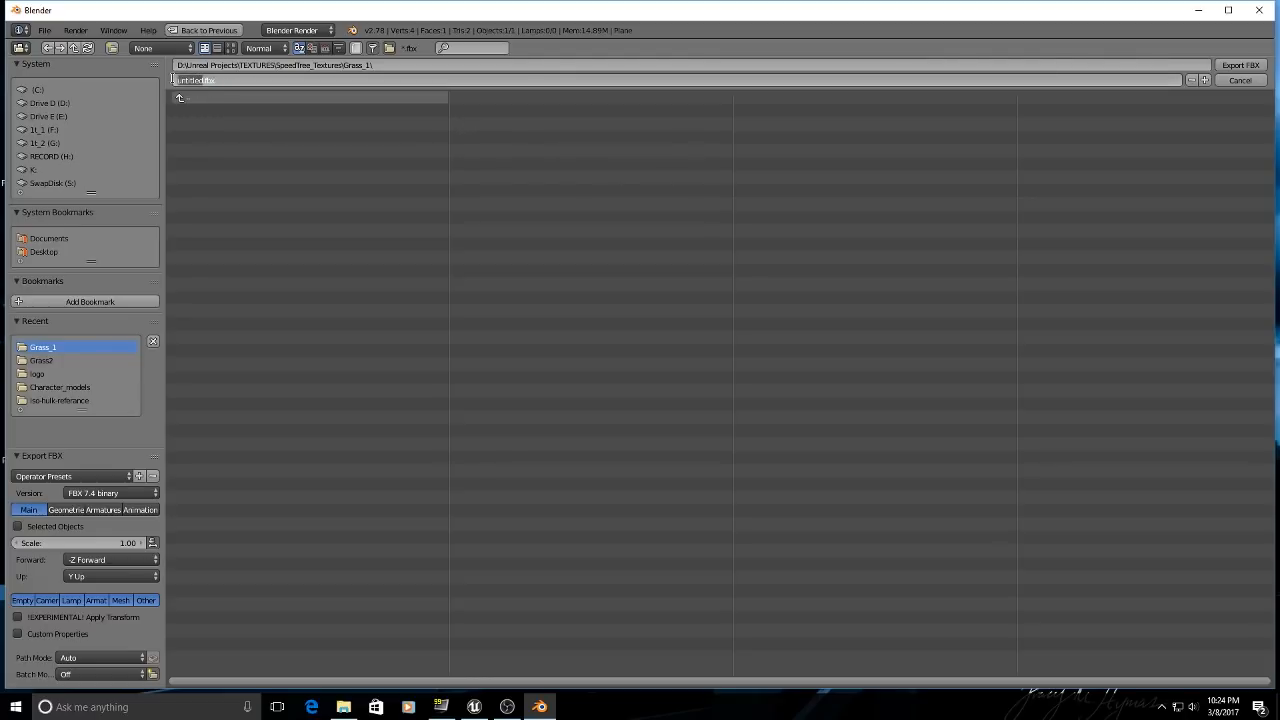
key(BackSpace)
click(1231, 61)
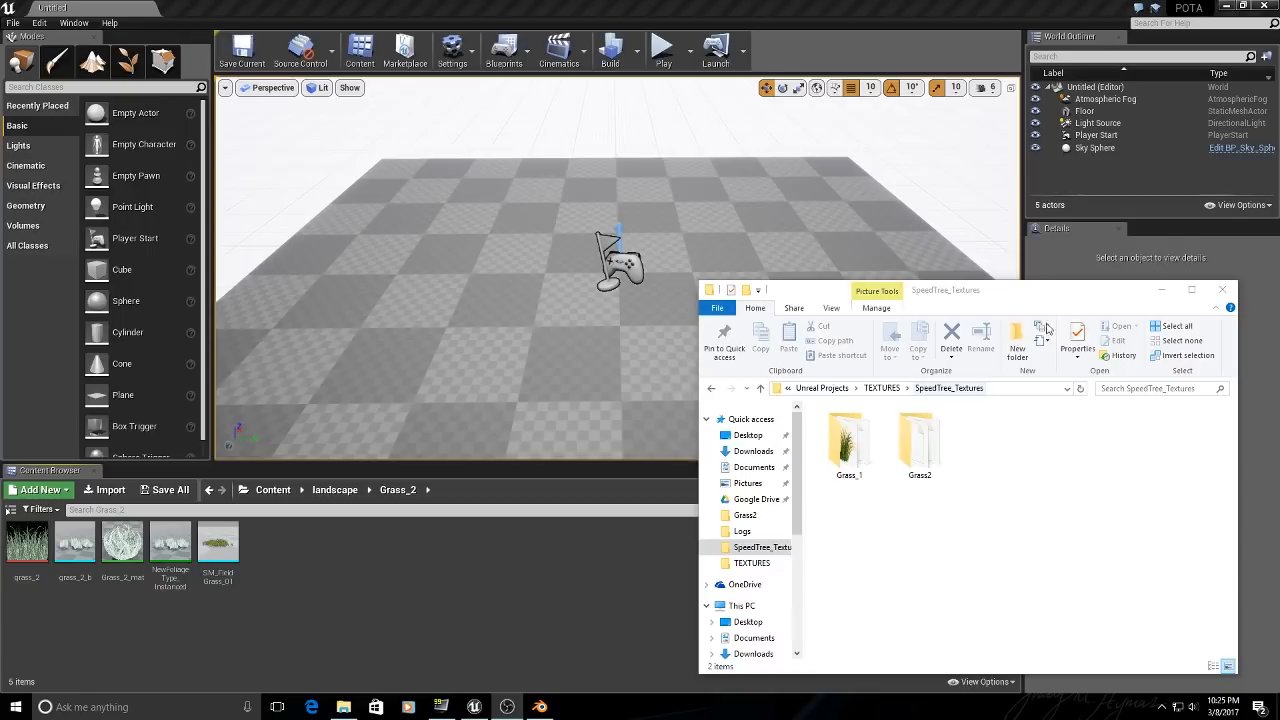
Switch to Unreal Editor and import grass_1_uvtest.fbx from the Grass_1 folder into Content/landscape/Grass_2 with the default options, then dismiss the message log.
drag(1033, 298, 1047, 299)
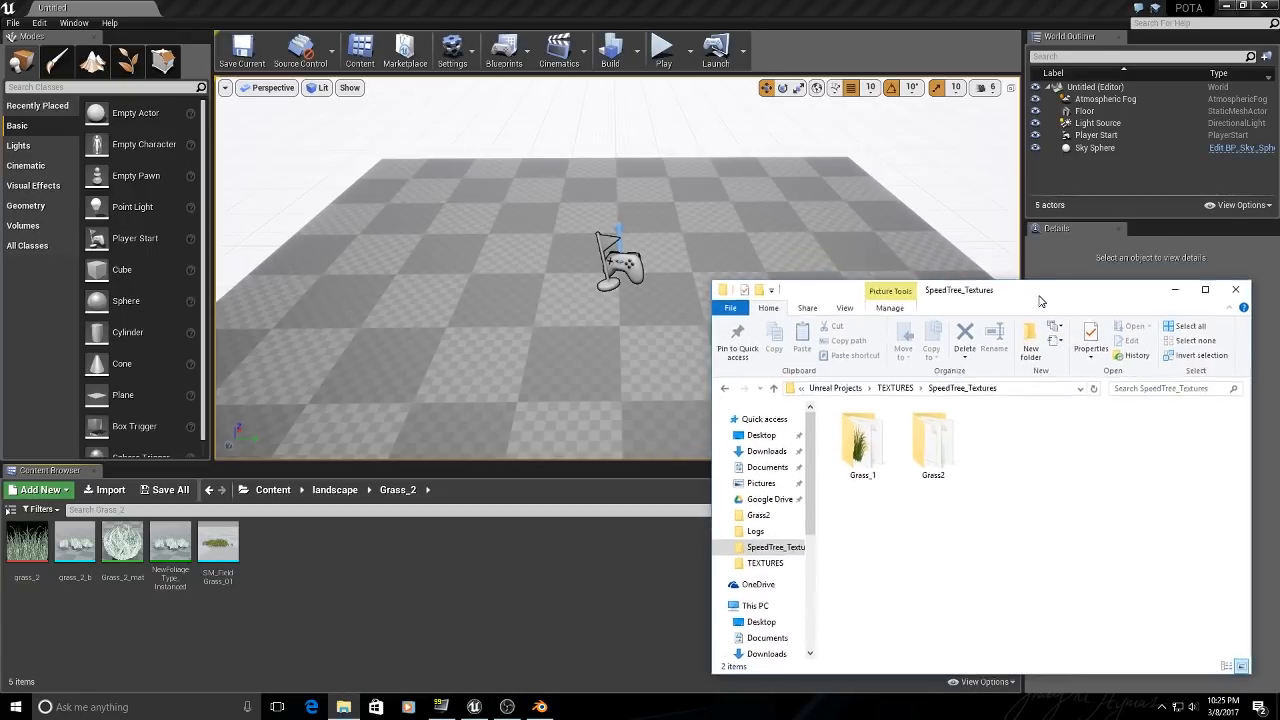
double_click(861, 447)
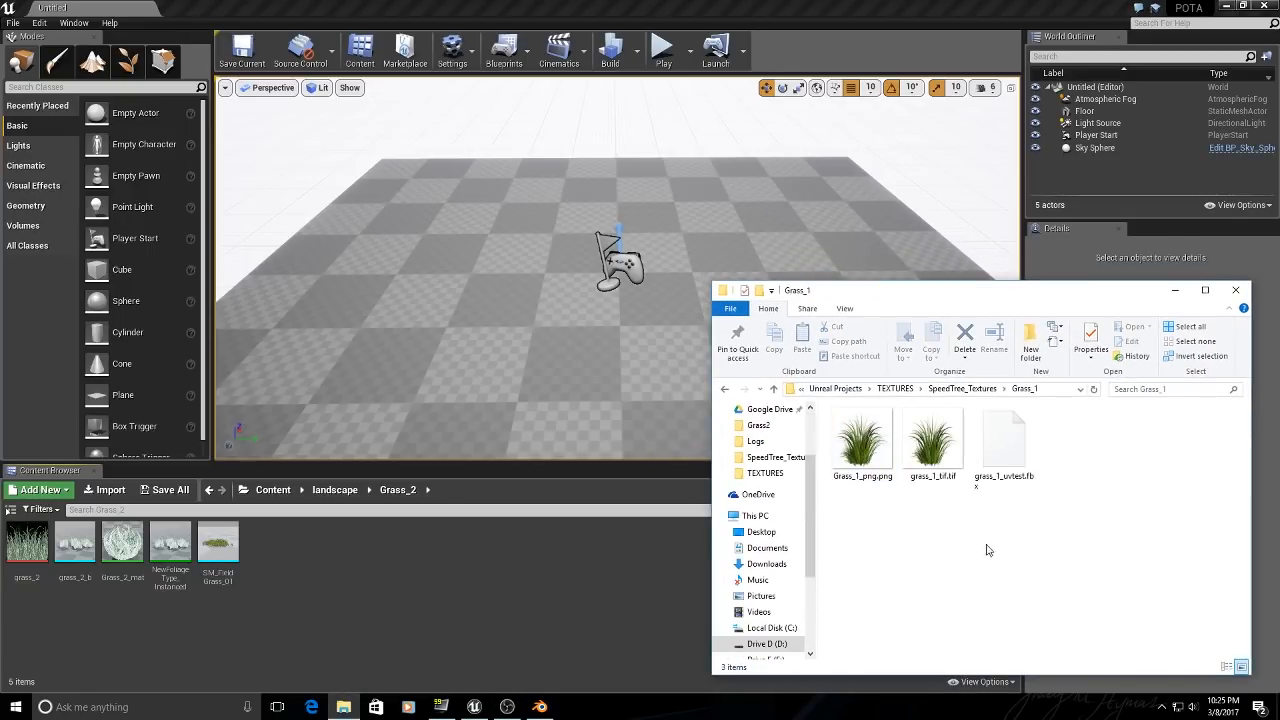
click(1005, 447)
drag(1005, 447, 357, 578)
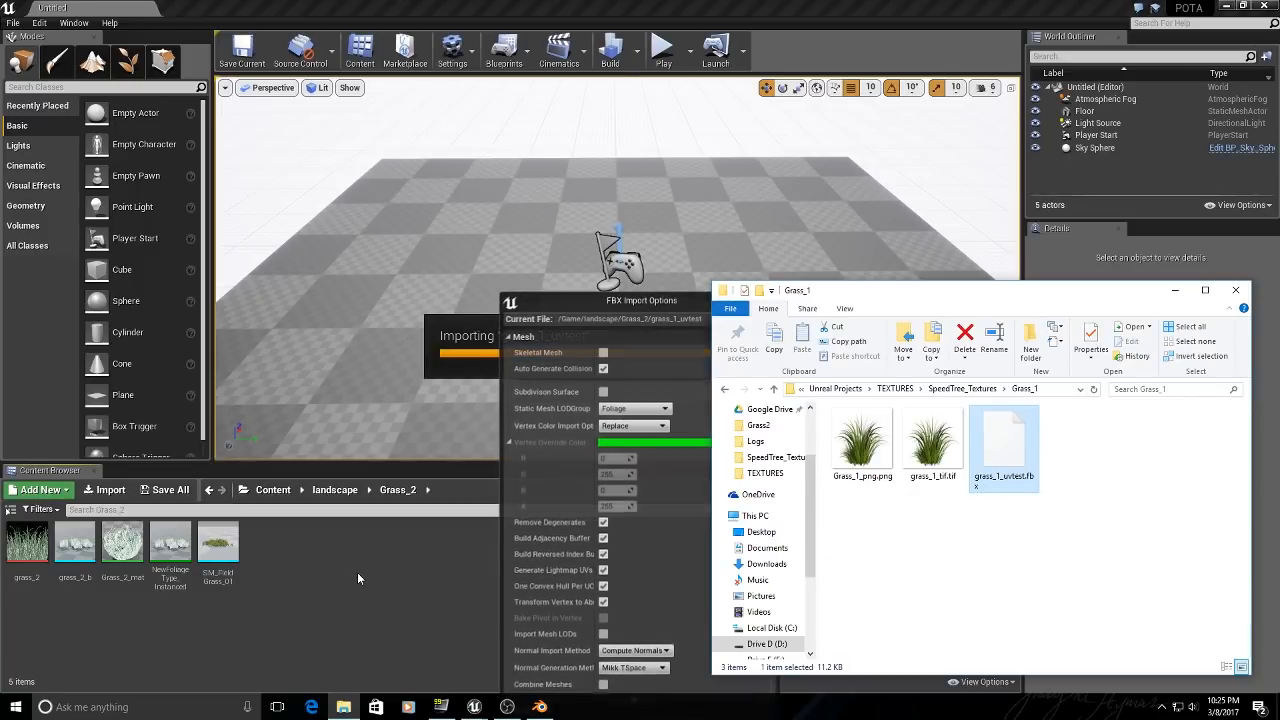
drag(596, 294, 489, 131)
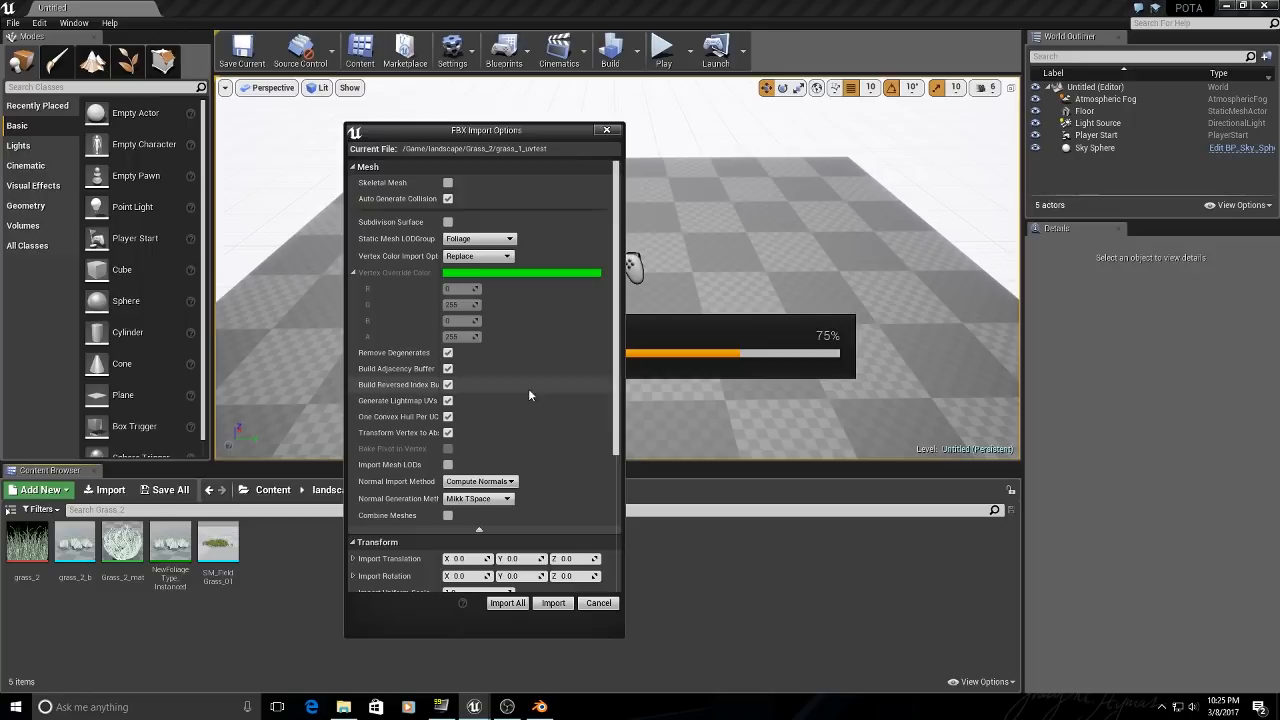
drag(616, 435, 618, 400)
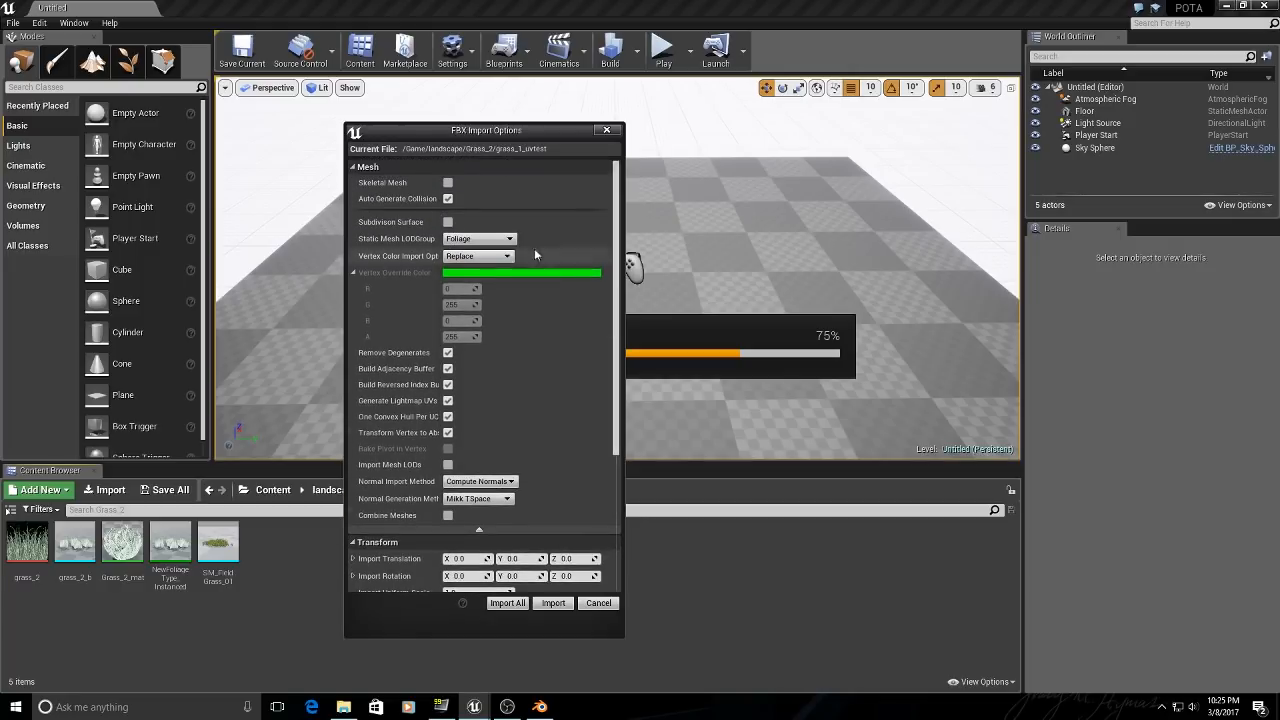
click(551, 603)
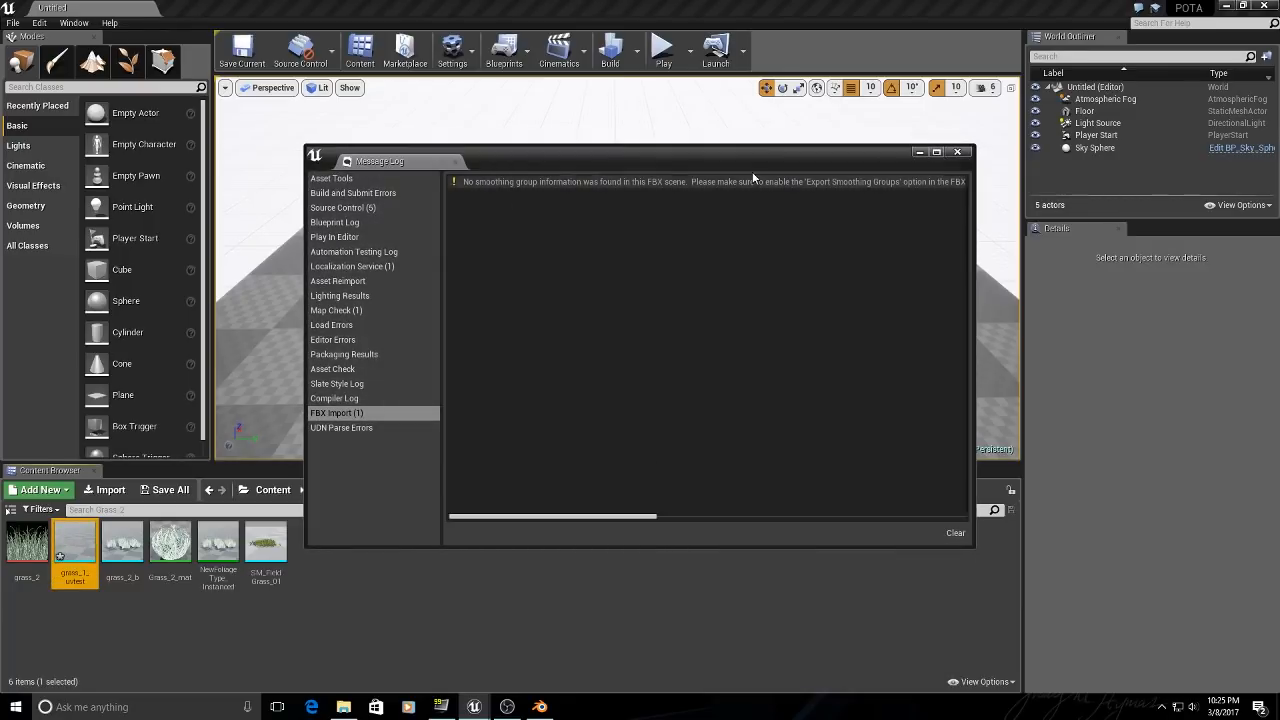
click(958, 151)
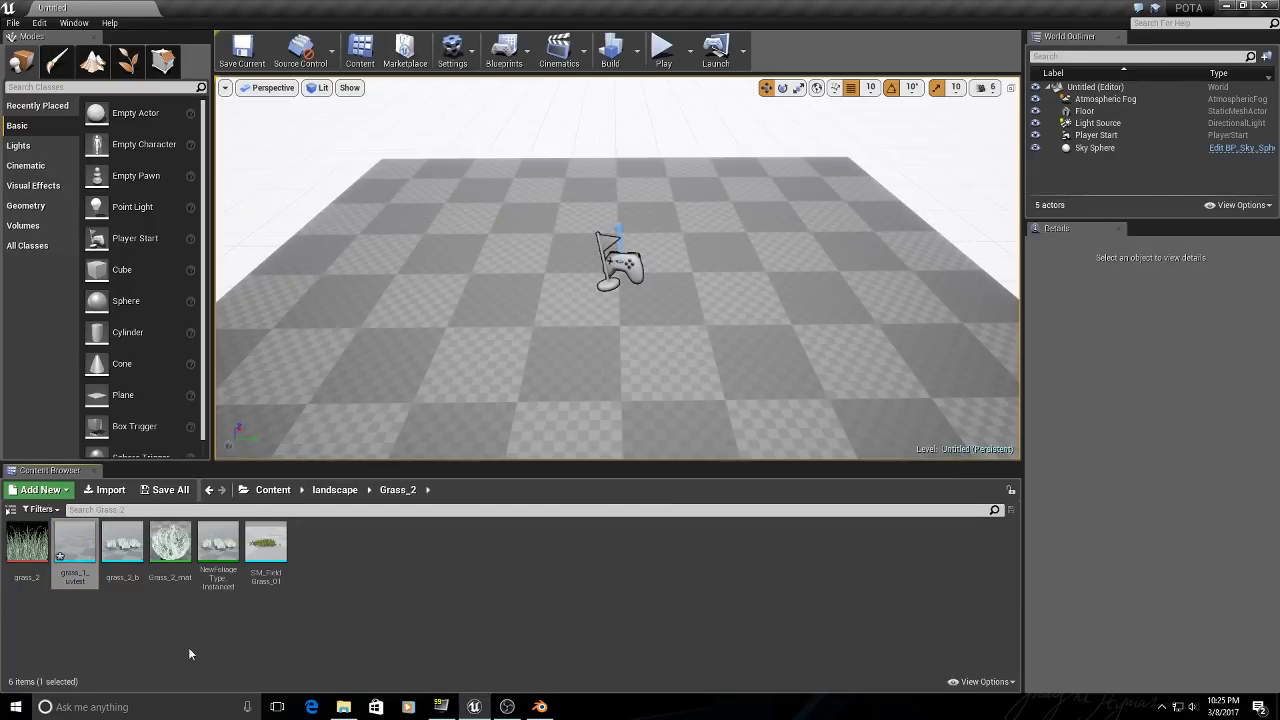
Open the grass_1_uvtest mesh, assign Grass_2_mat to its Element 0 material slot to check the UVs, and close the mesh editor.
click(80, 546)
double_click(80, 546)
drag(651, 366, 651, 334)
middle_drag(754, 371, 754, 325)
right_drag(601, 296, 603, 430)
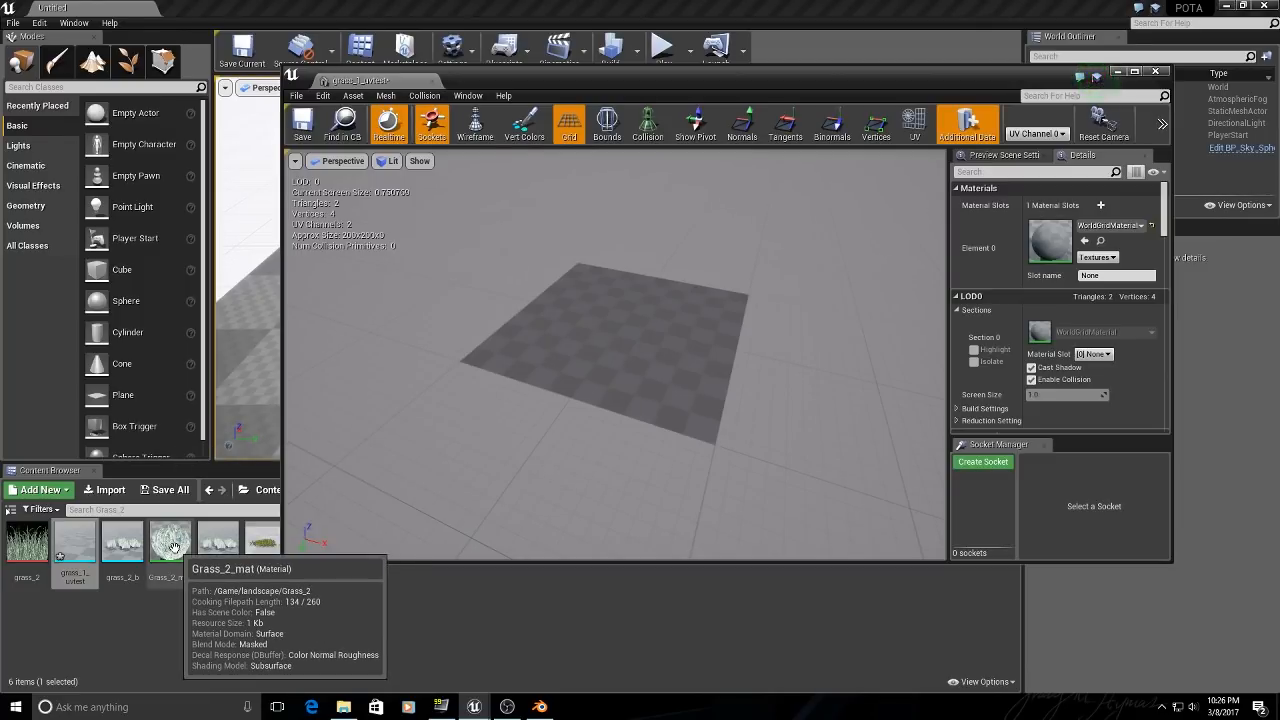
drag(173, 546, 1073, 235)
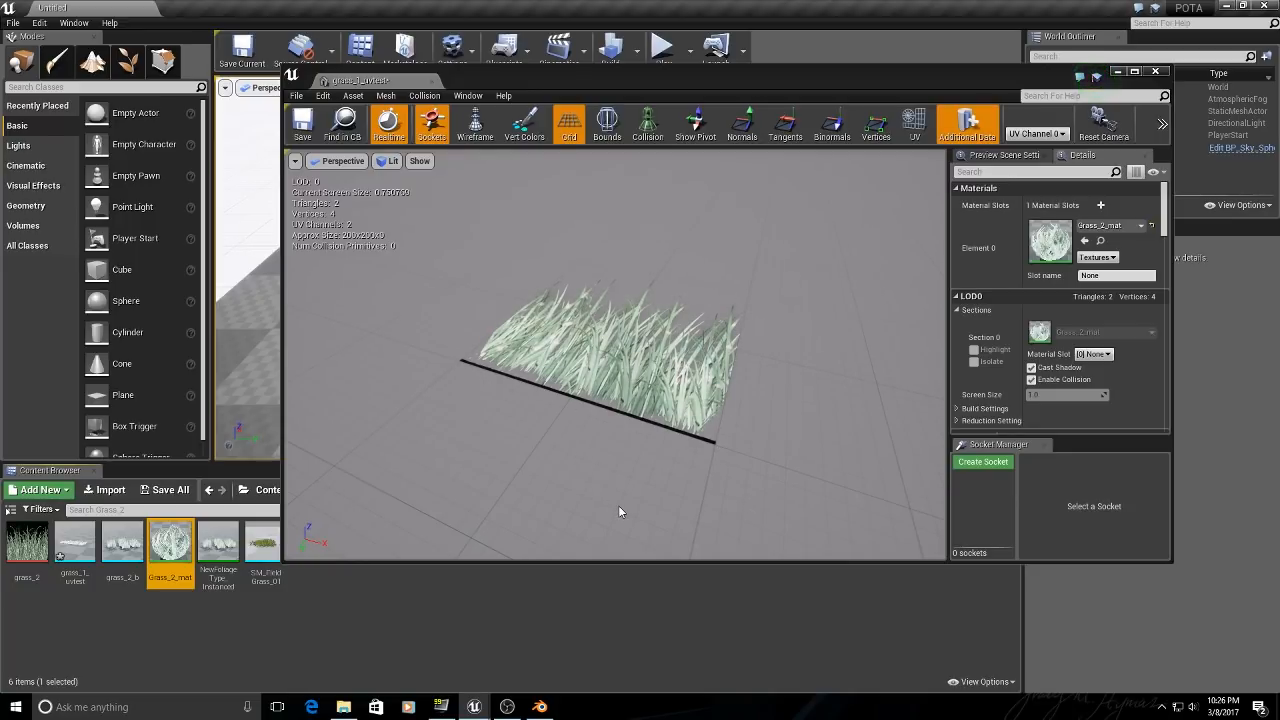
click(1155, 71)
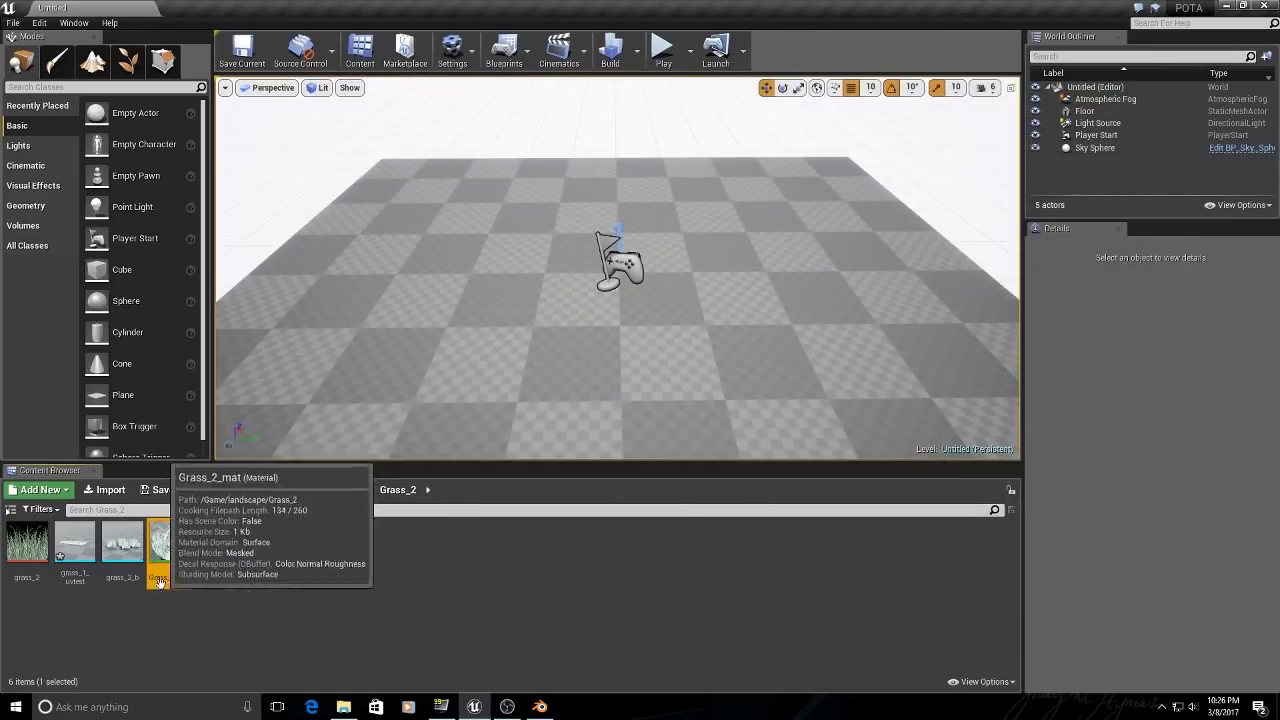
Delete the grass_1_uvtest static mesh from the Grass_2 content folder.
right_click(78, 540)
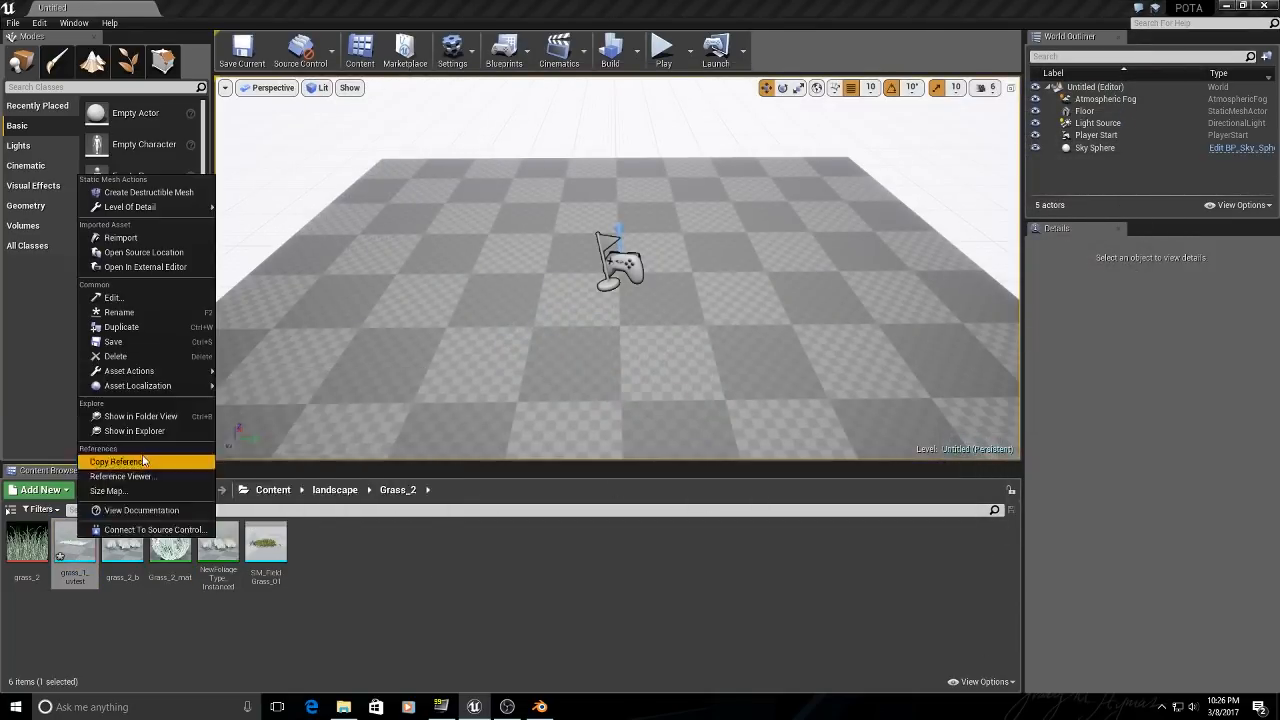
click(112, 356)
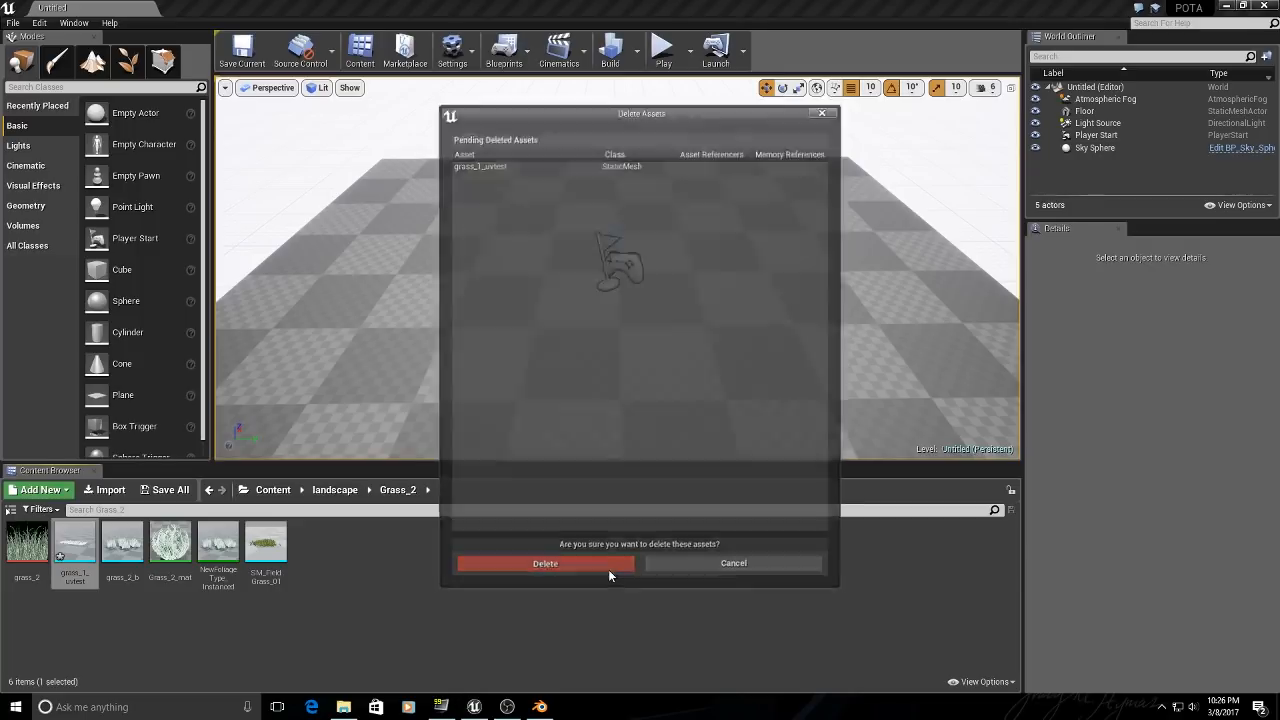
click(608, 569)
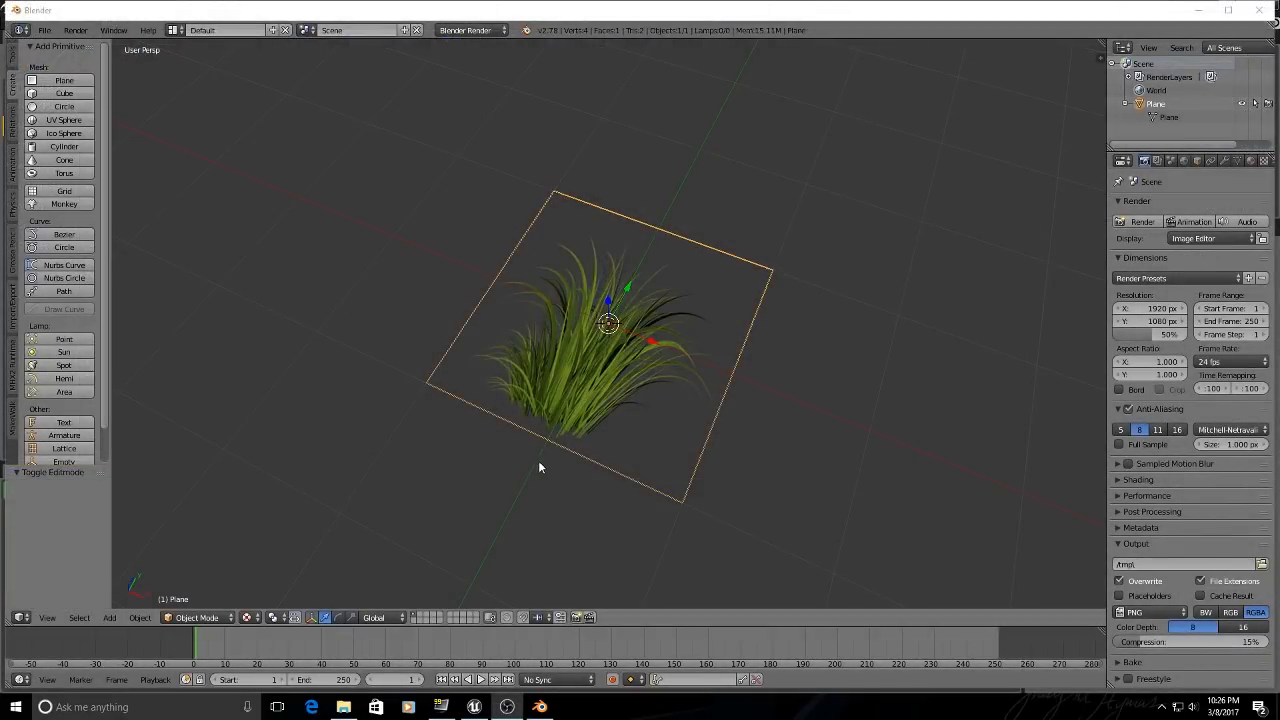
Switch back to Blender, face the grass plane straight on, and put it in Edit Mode.
middle_drag(542, 494, 585, 547)
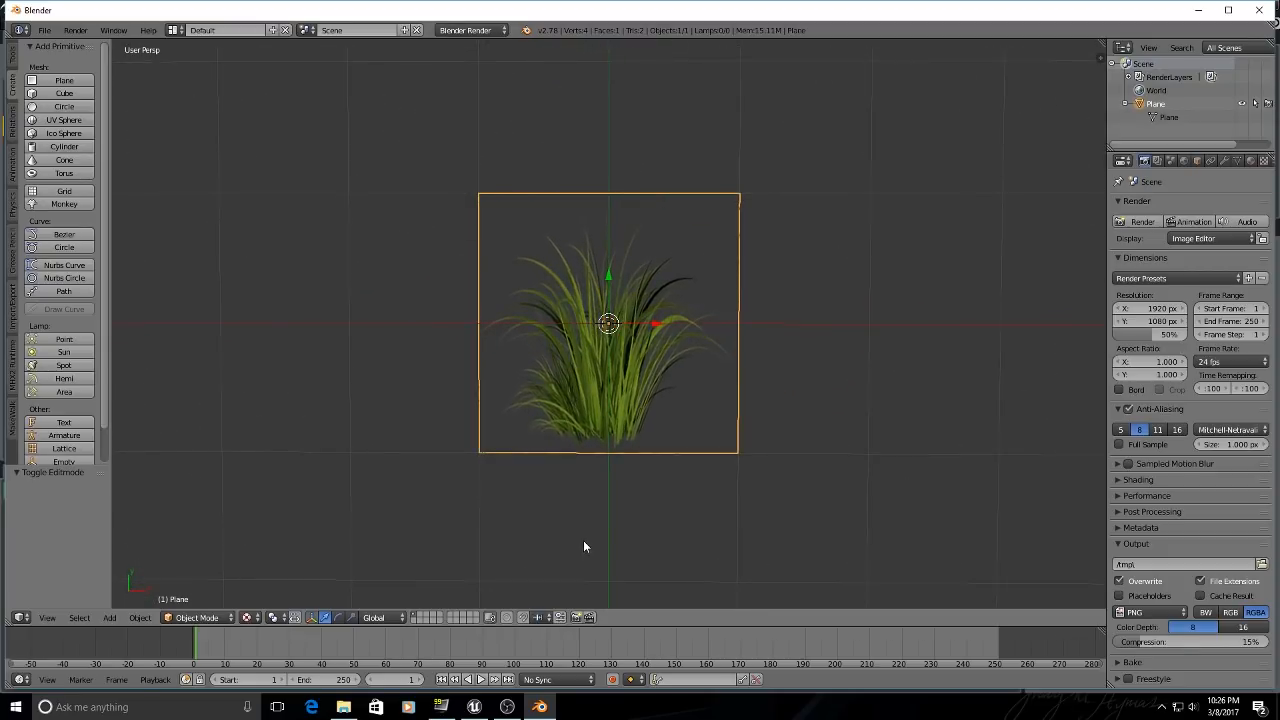
click(12, 64)
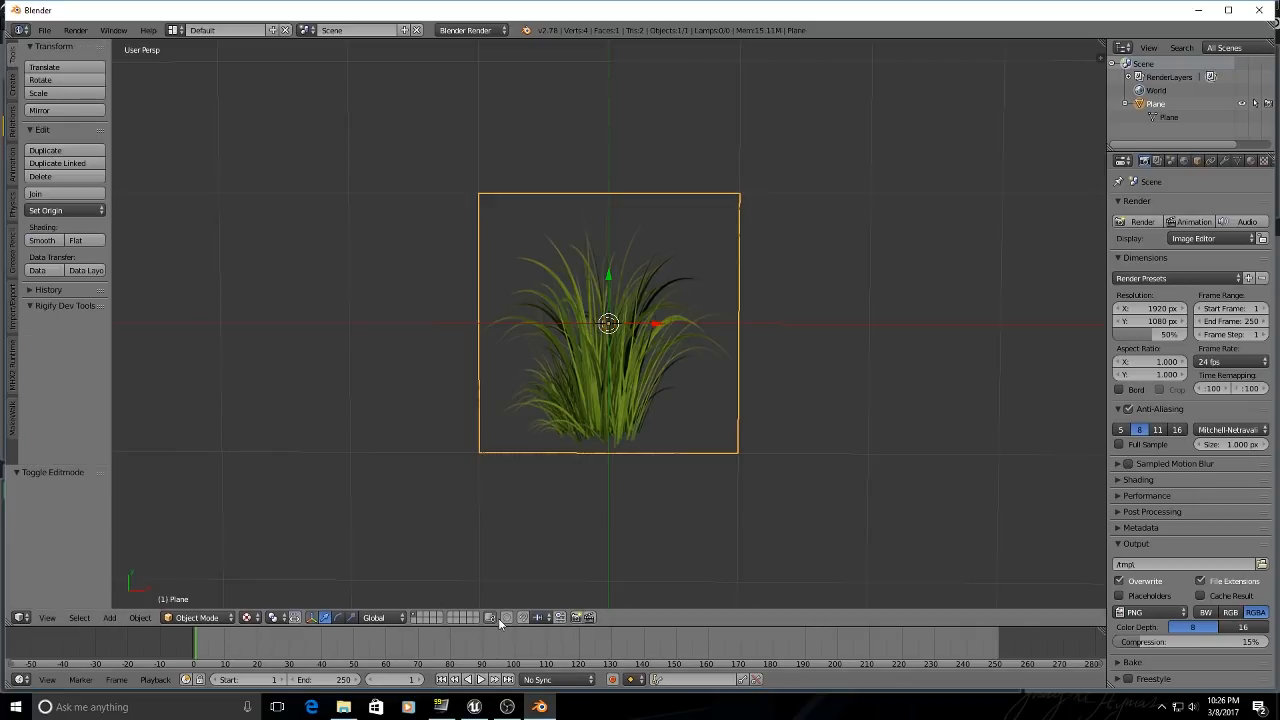
click(201, 618)
click(190, 590)
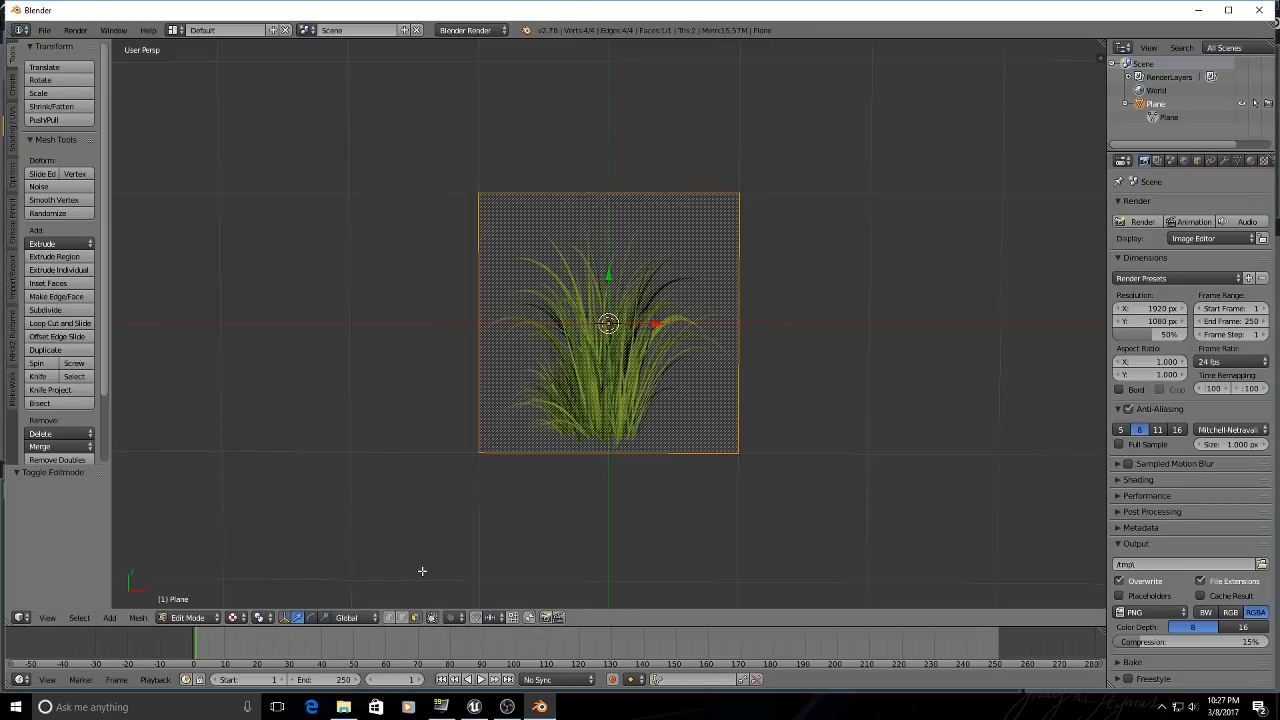
Subdivide the plane's top and bottom edges with 3 cuts to divide it into vertical strips.
click(401, 620)
right_click(647, 454)
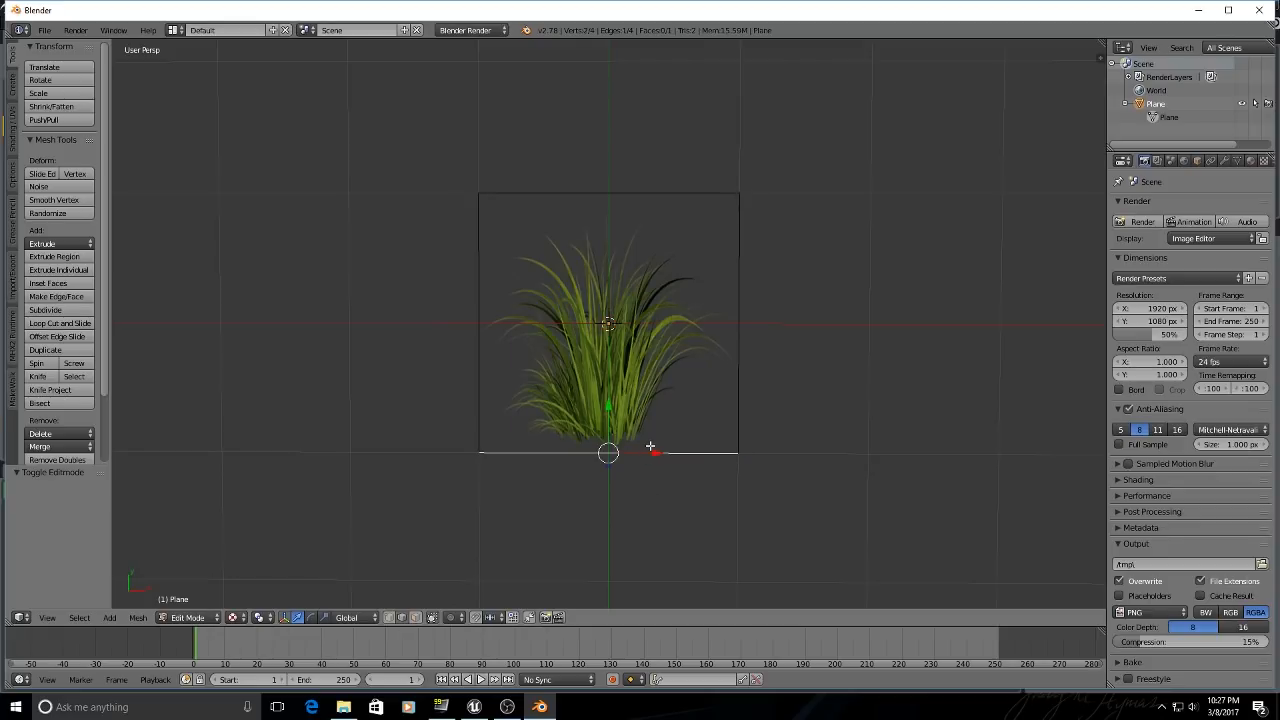
shift+right_click(643, 193)
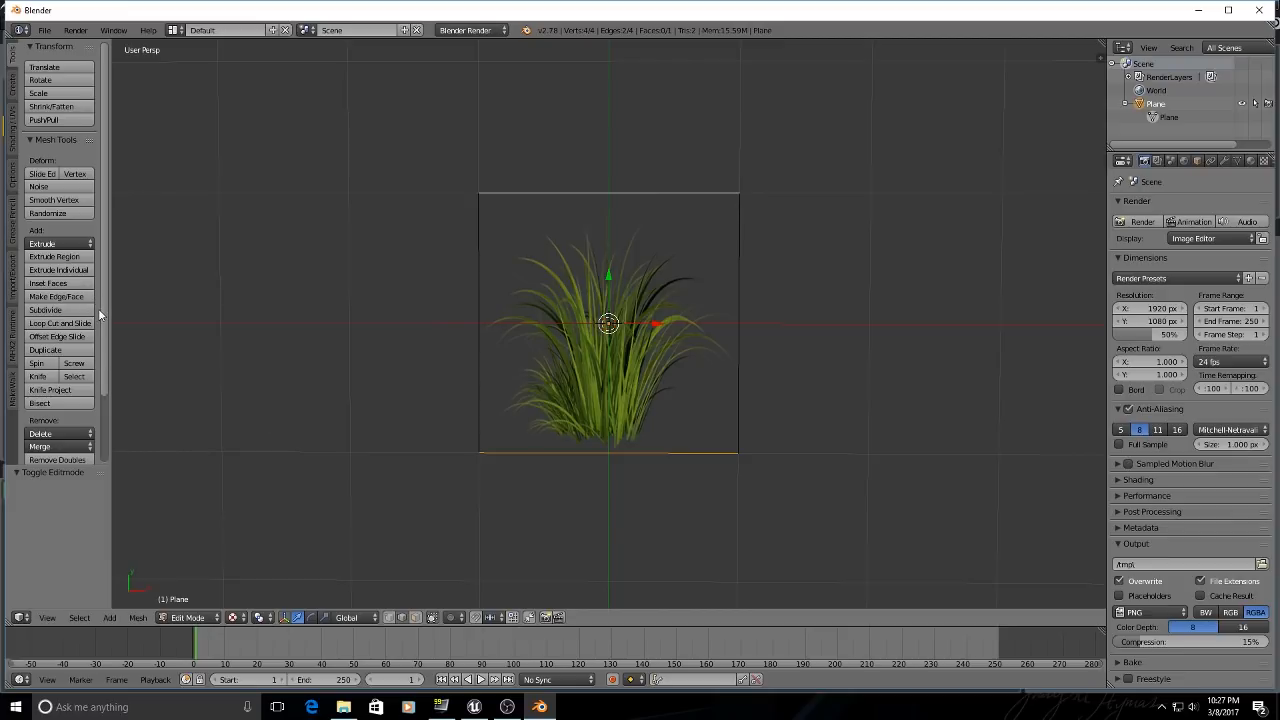
click(66, 311)
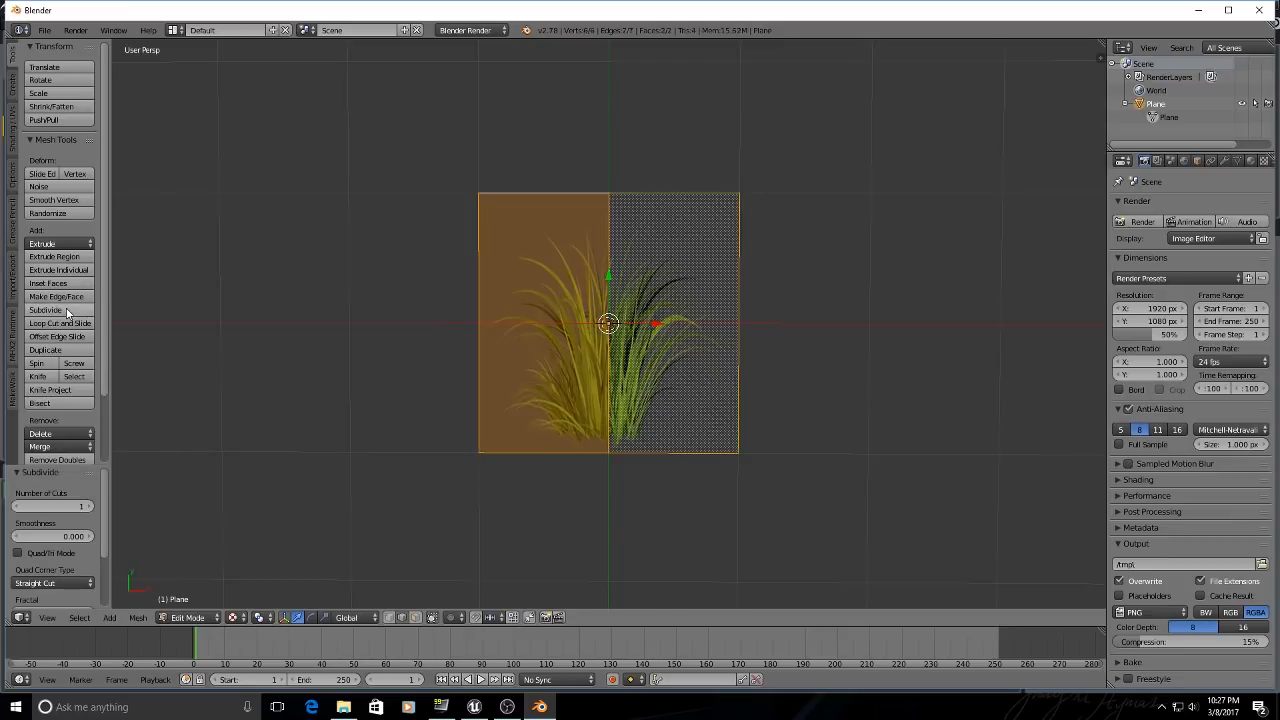
click(91, 507)
click(91, 507)
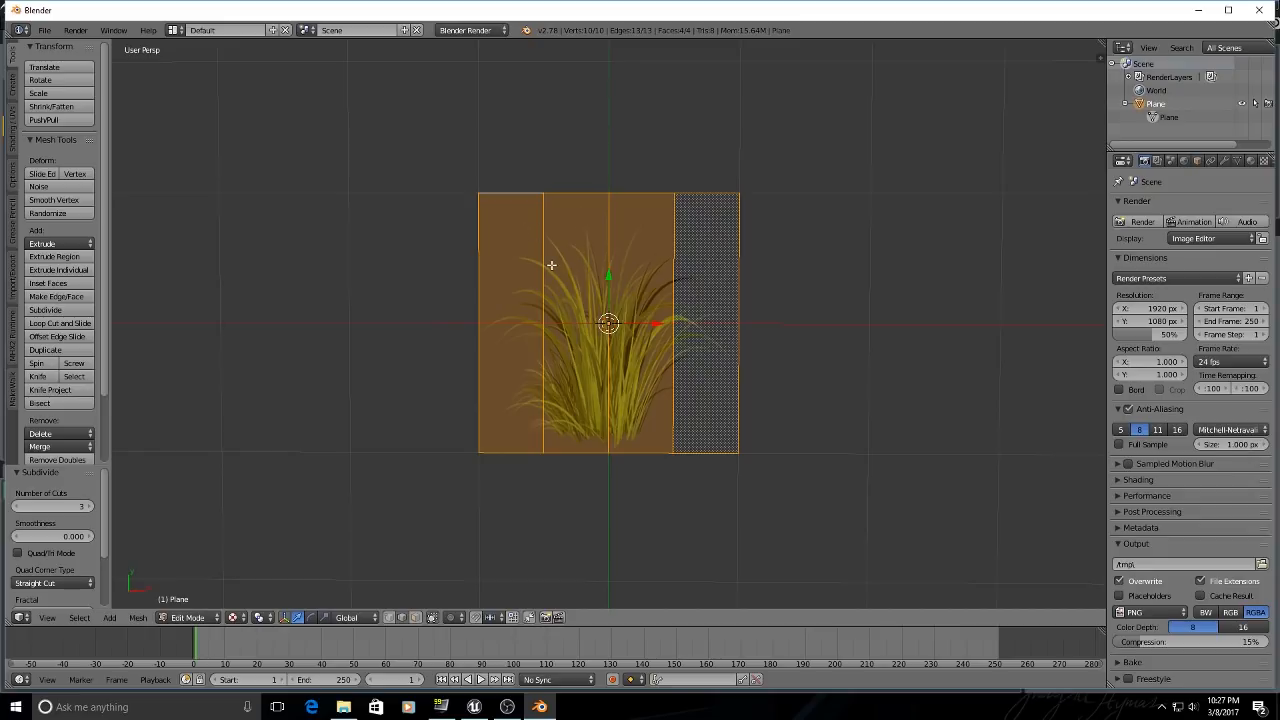
Subdivide the plane's five vertical edges with 2 cuts to add horizontal divisions.
right_click(739, 324)
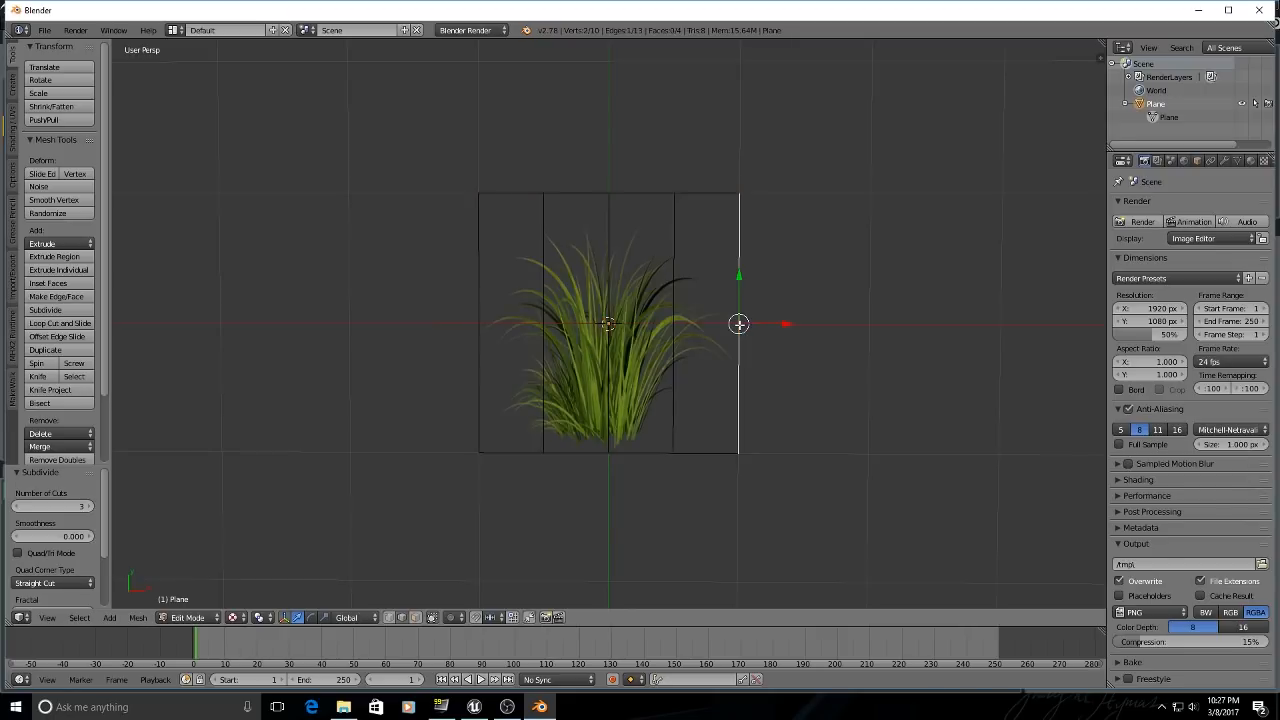
shift+right_click(675, 298)
shift+right_click(615, 287)
shift+right_click(545, 289)
shift+right_click(479, 296)
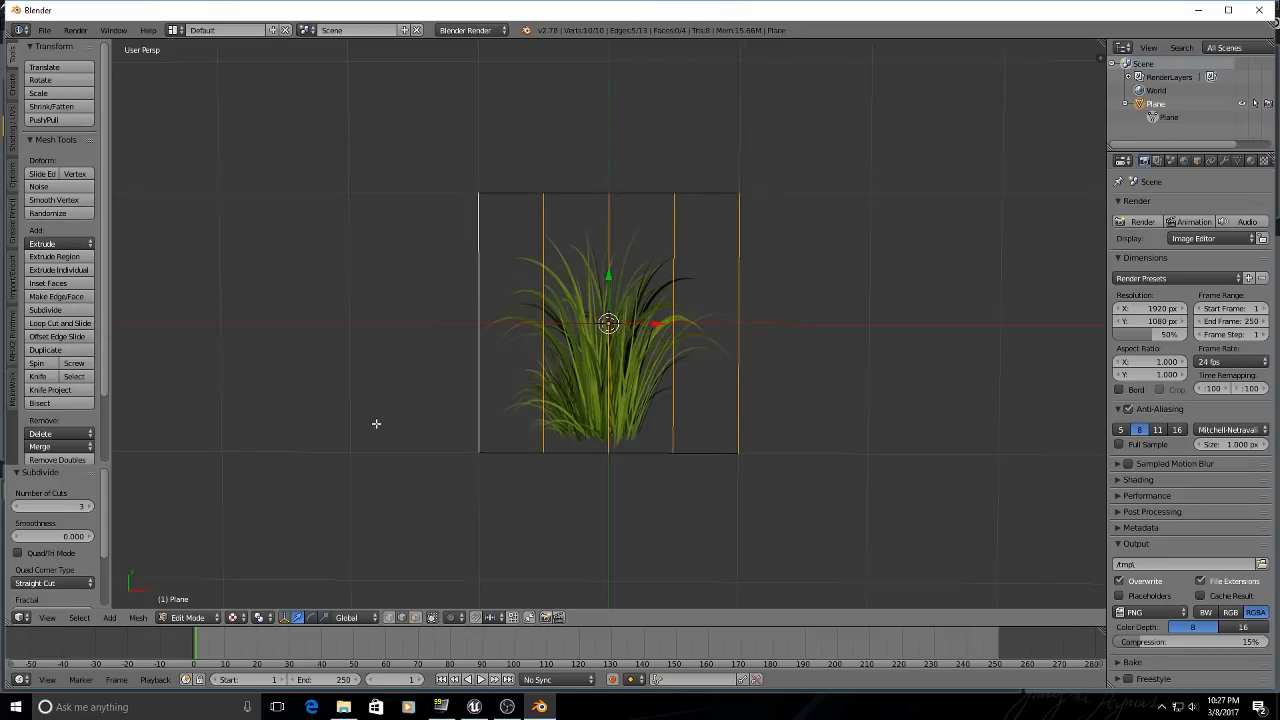
click(58, 311)
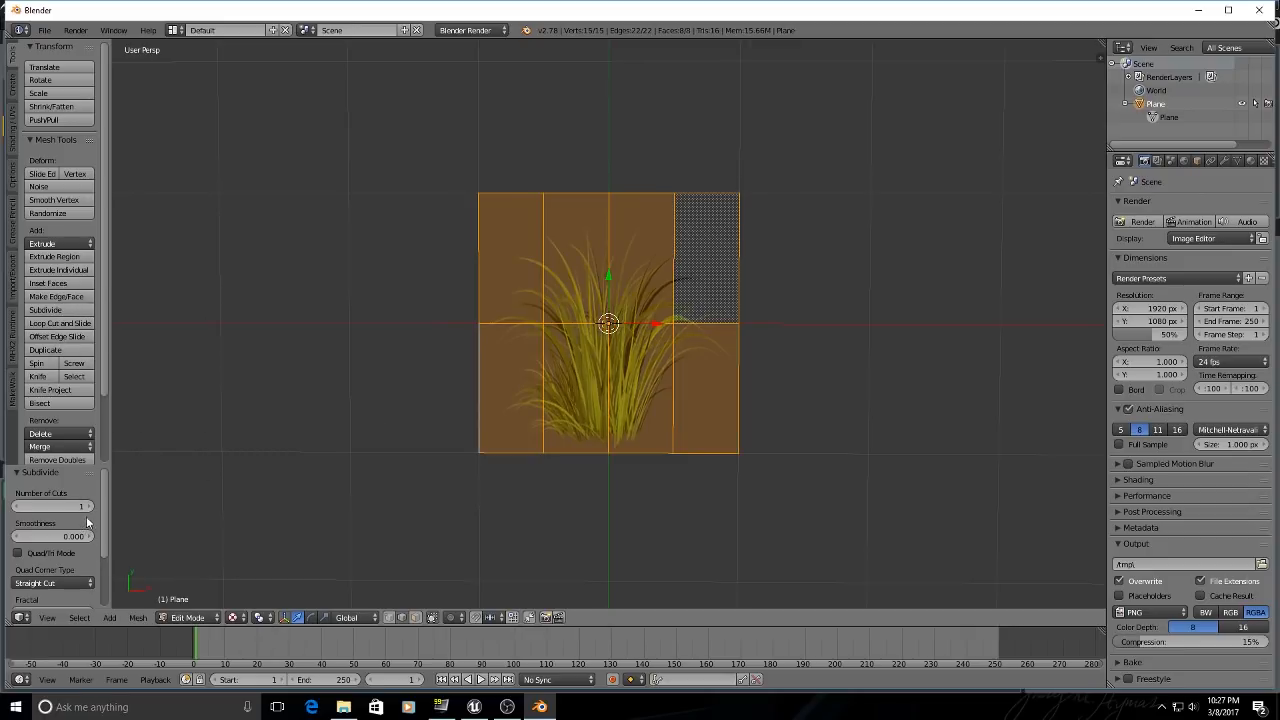
click(89, 507)
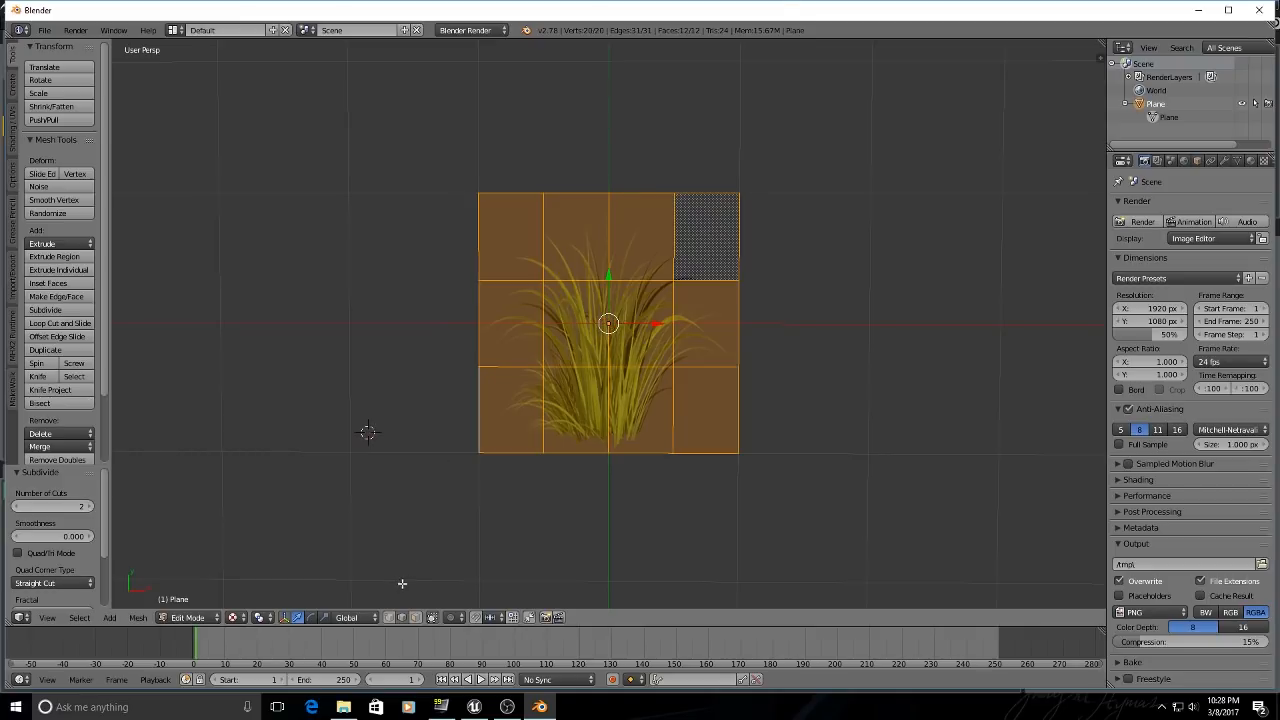
Return the plane to Object Mode and set the viewport shading to Solid.
click(190, 618)
click(195, 601)
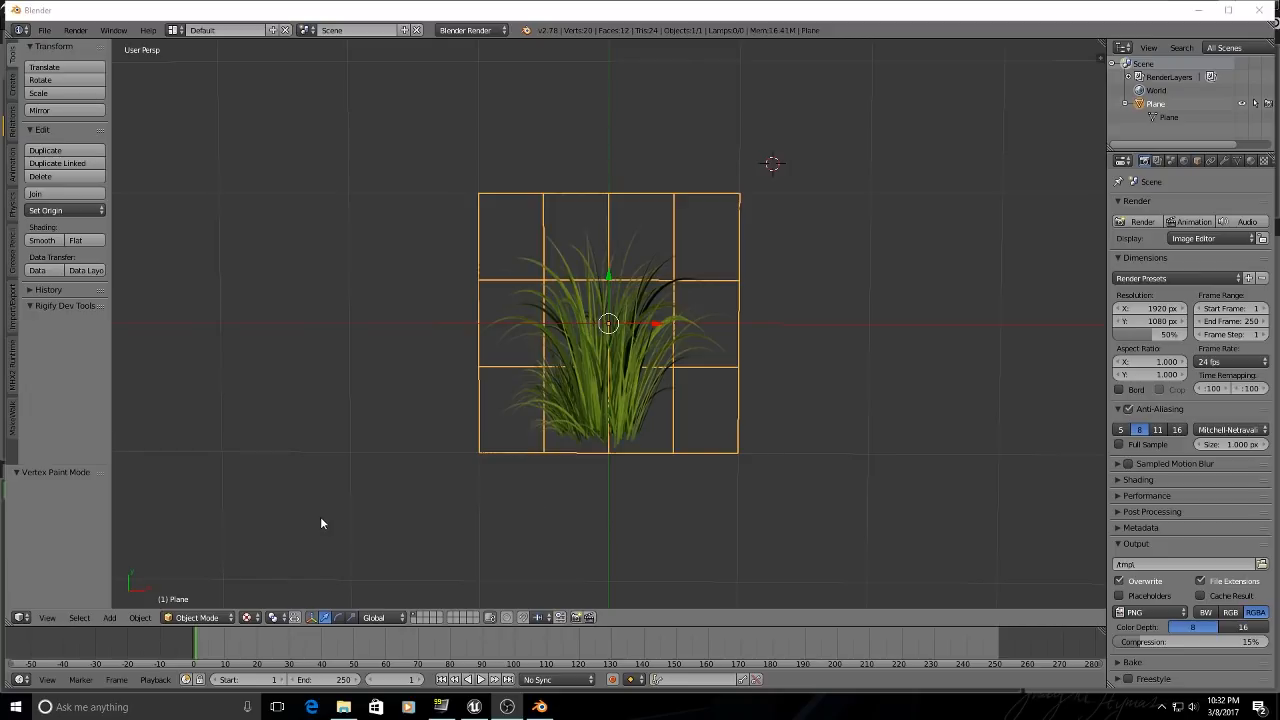
click(248, 618)
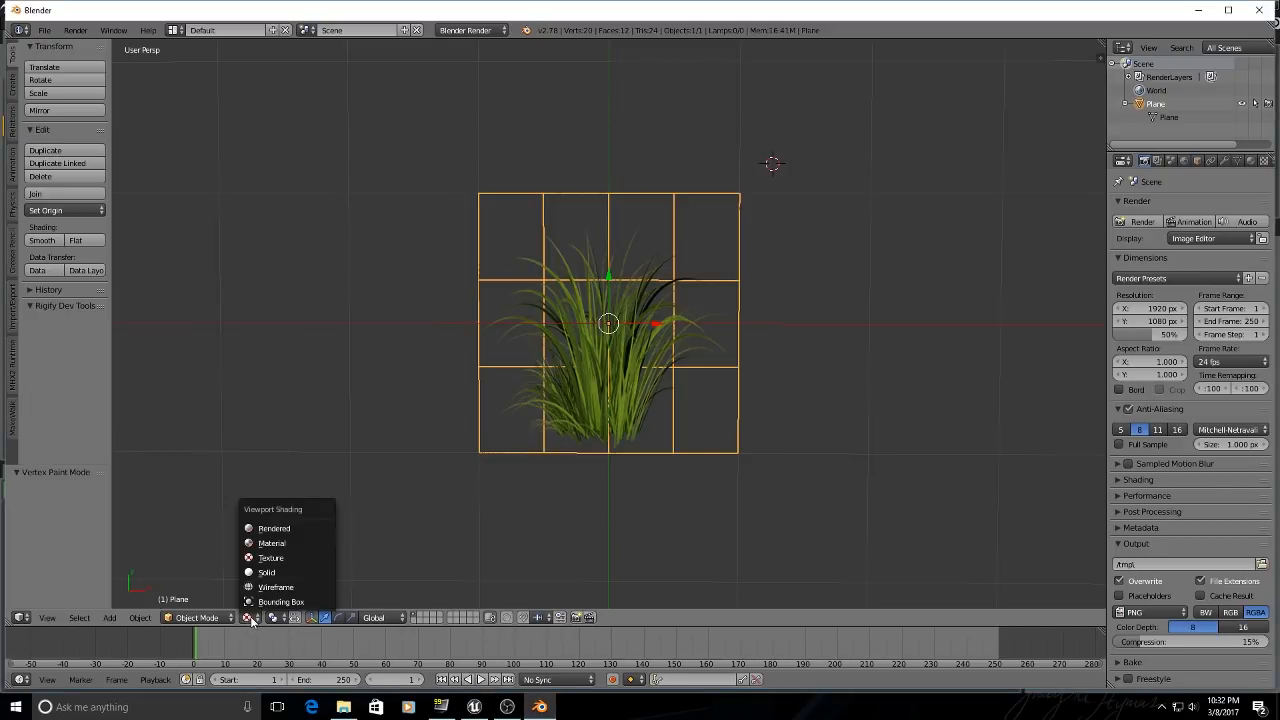
click(270, 573)
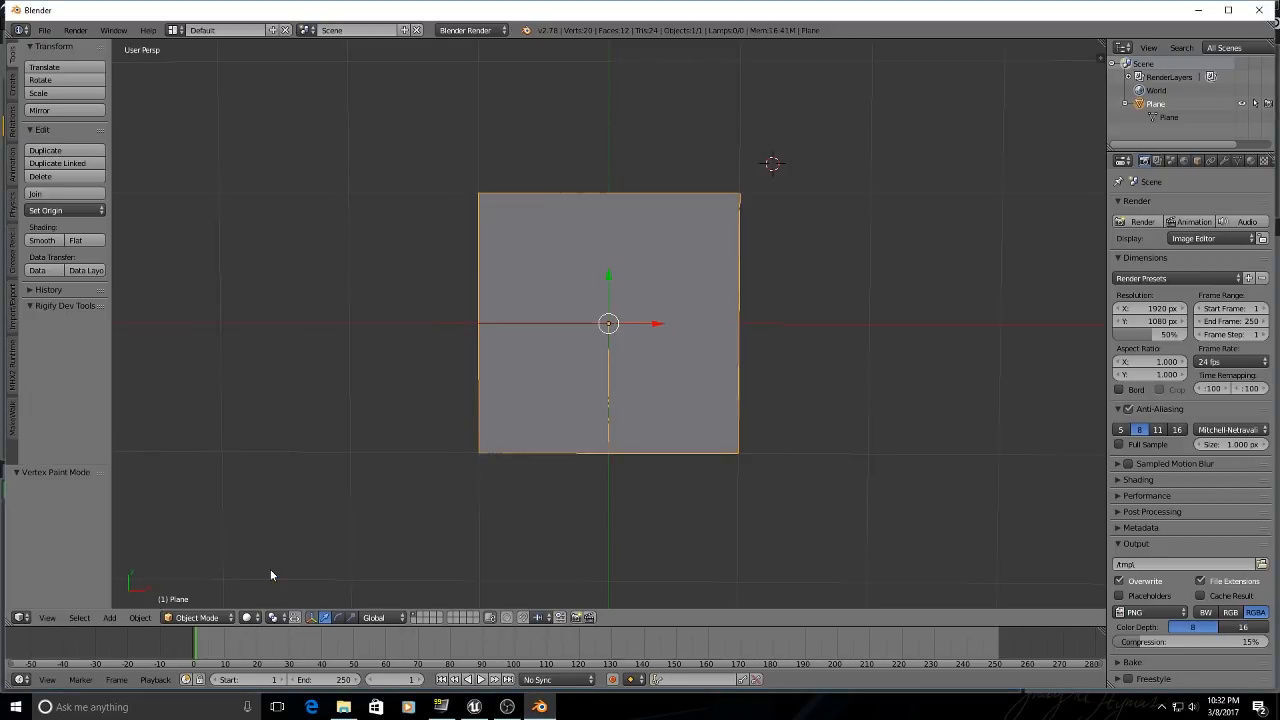
Switch the plane to Vertex Paint mode and paint its bottom row of vertices black.
click(197, 618)
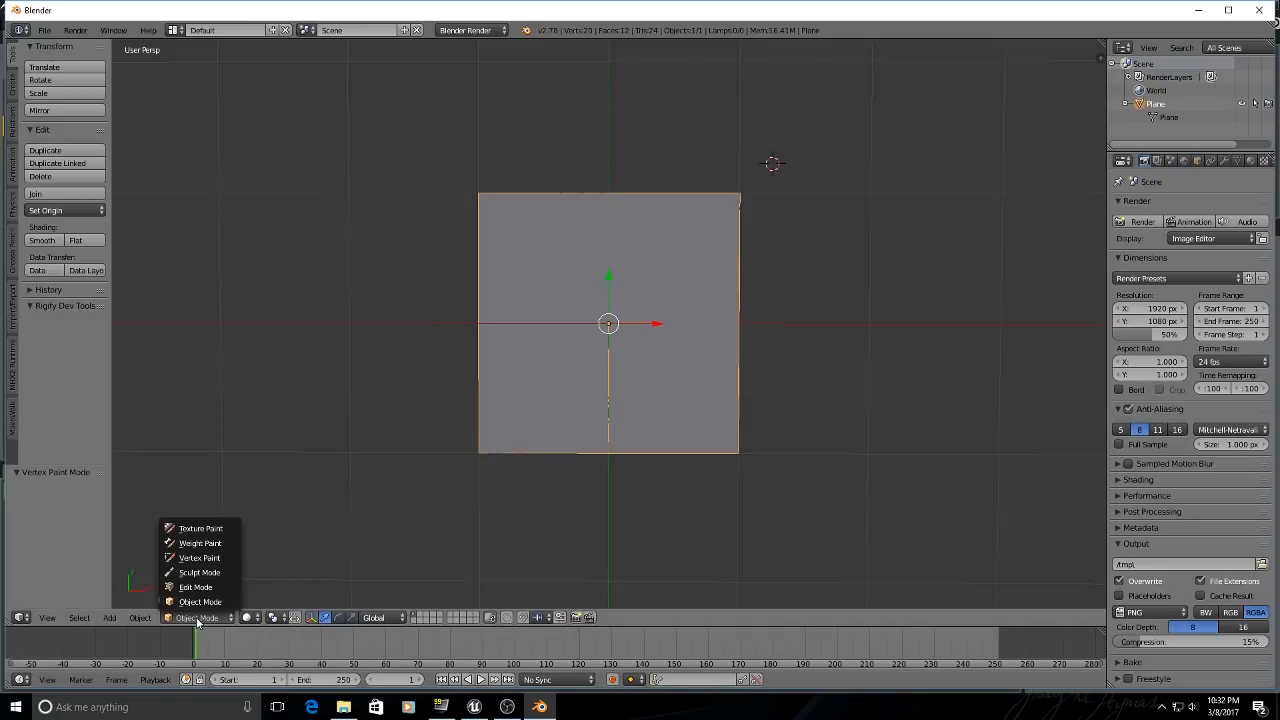
click(200, 557)
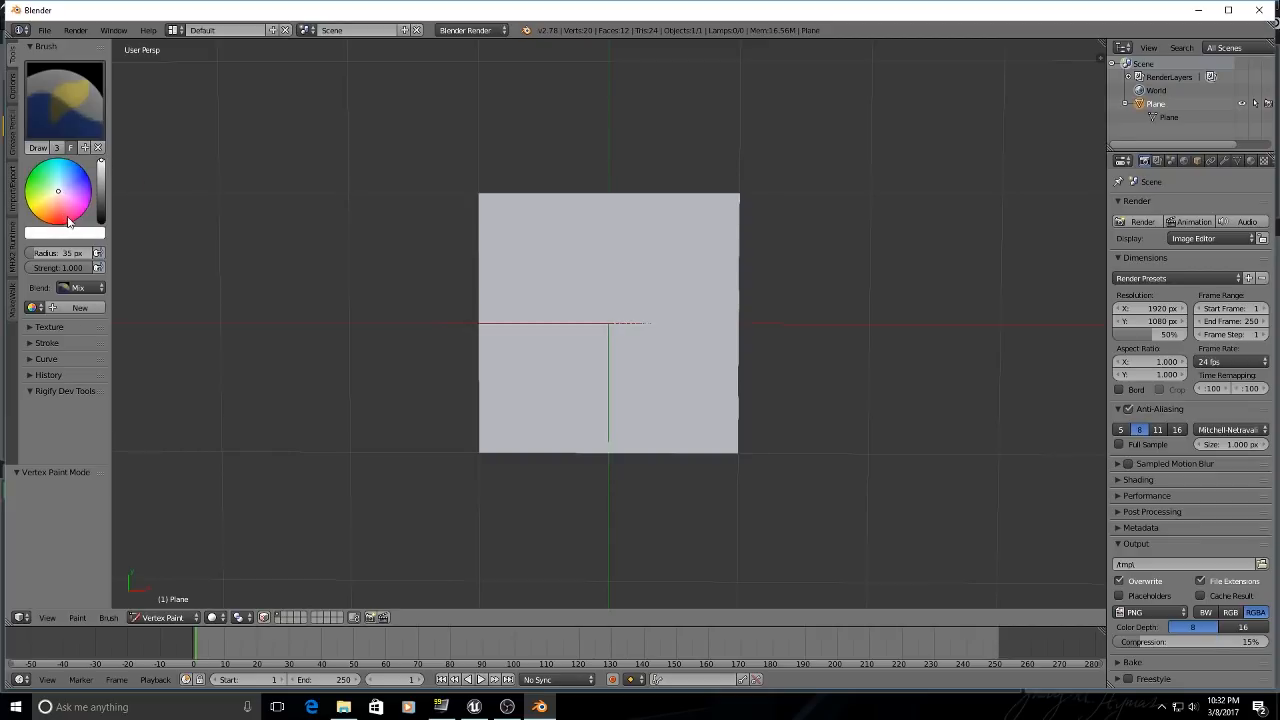
drag(101, 163, 101, 222)
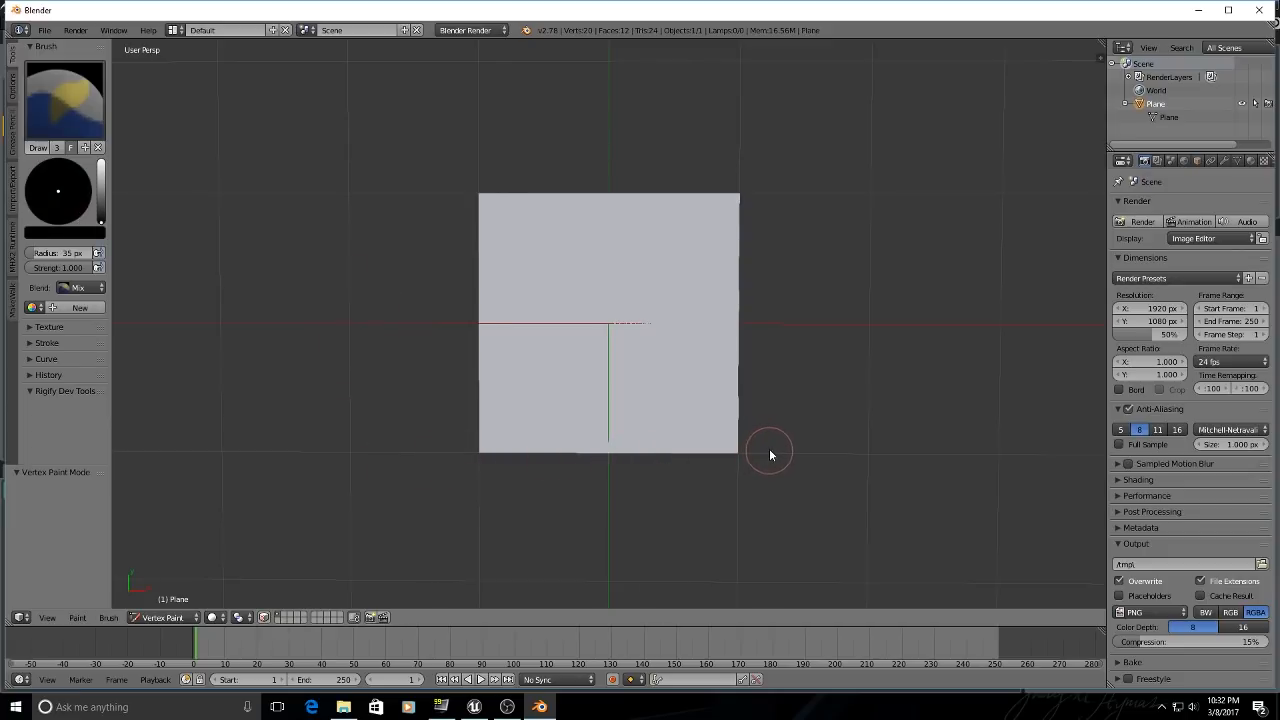
drag(766, 449, 417, 449)
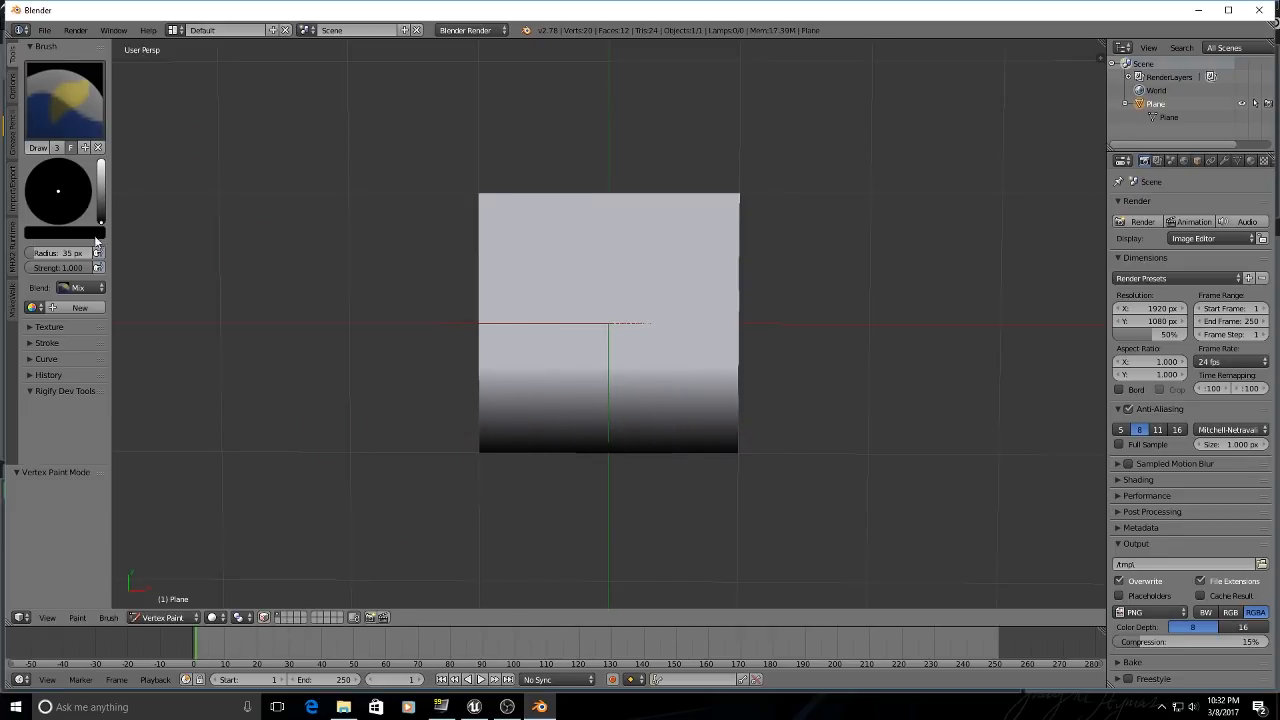
Vertex paint the plane's top row bright green and the two middle rows in progressively darker greens to form a gradient.
drag(102, 222, 102, 156)
drag(61, 196, 30, 176)
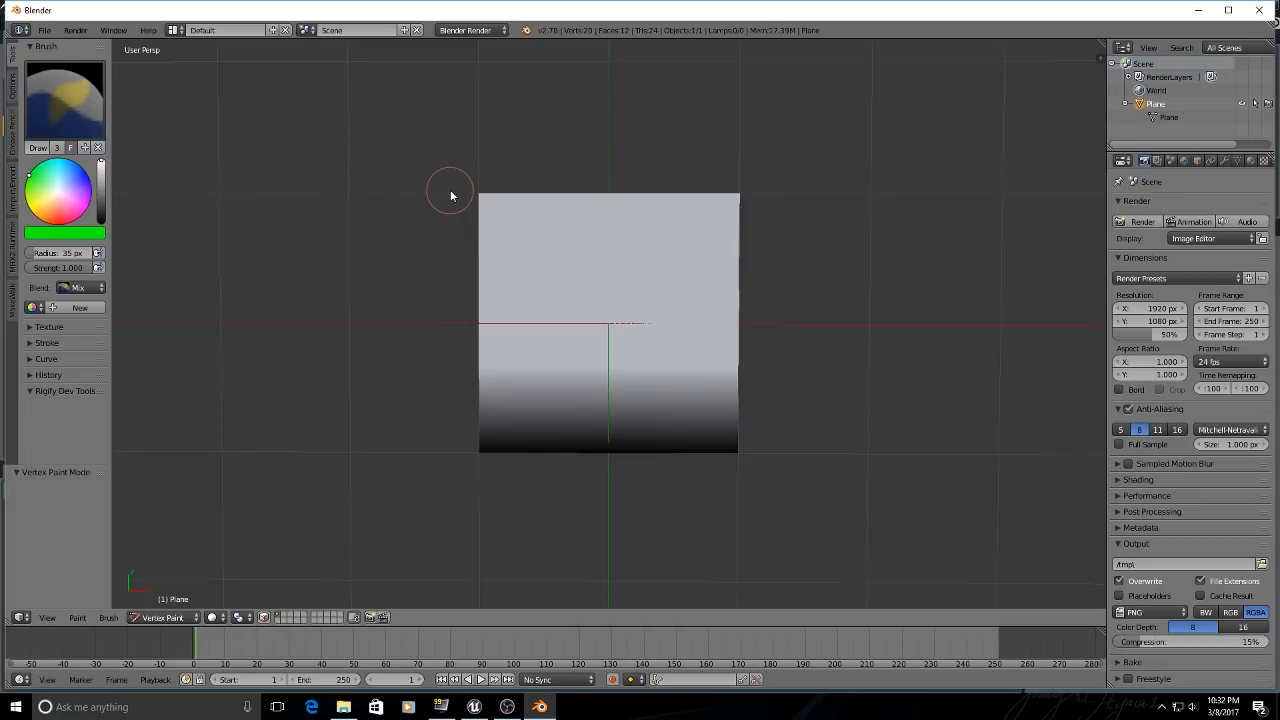
drag(450, 193, 763, 203)
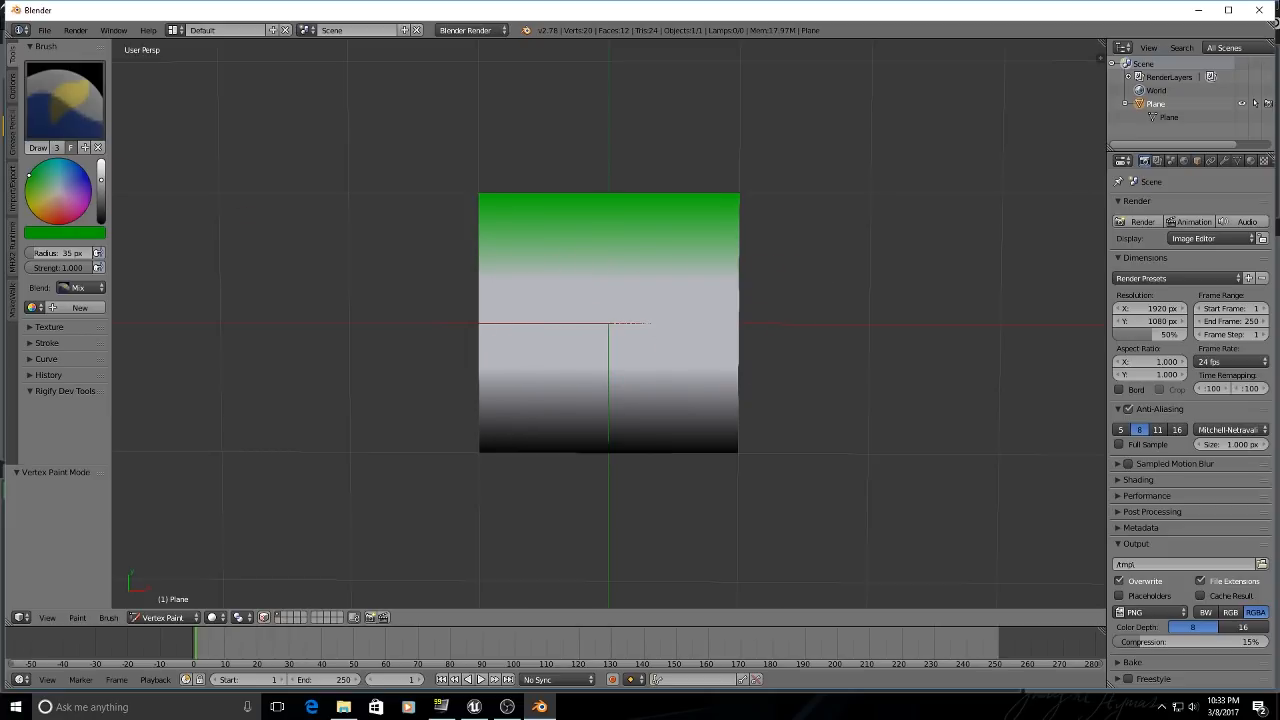
drag(440, 272, 786, 271)
drag(101, 177, 101, 189)
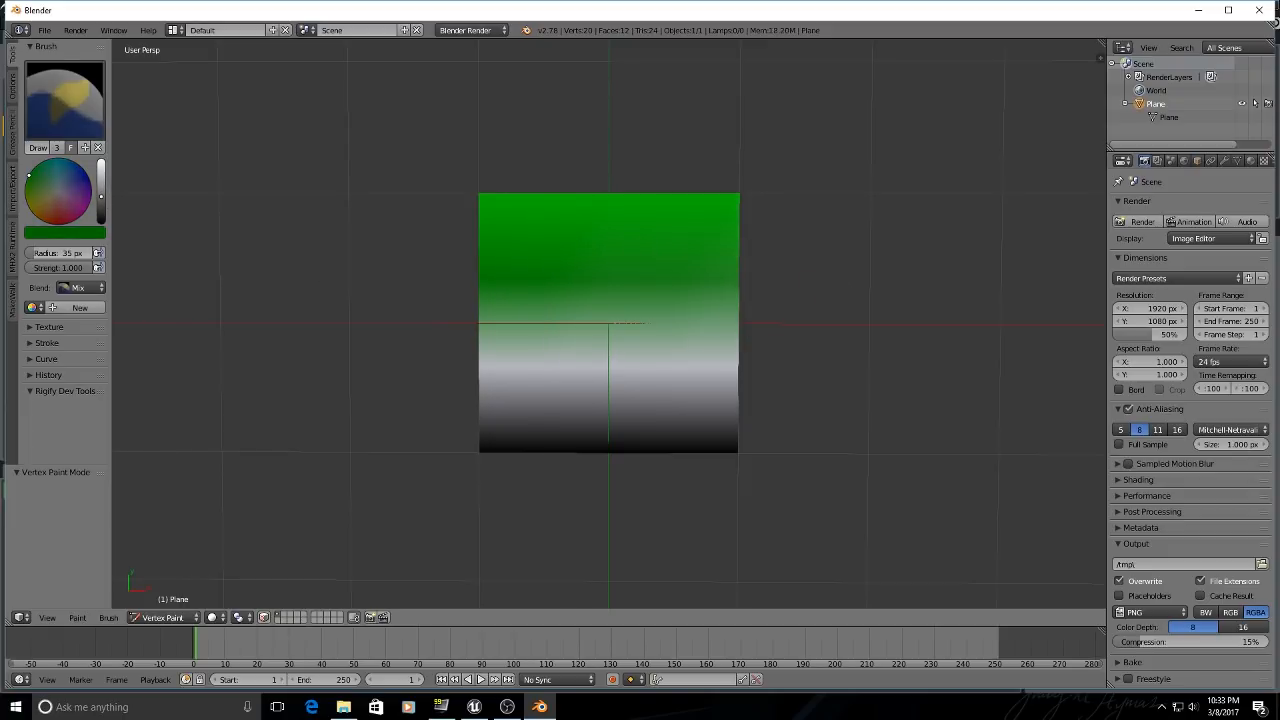
mouse_move(449, 371)
mouse_down()
mouse_move(694, 363)
mouse_move(906, 488)
mouse_up()
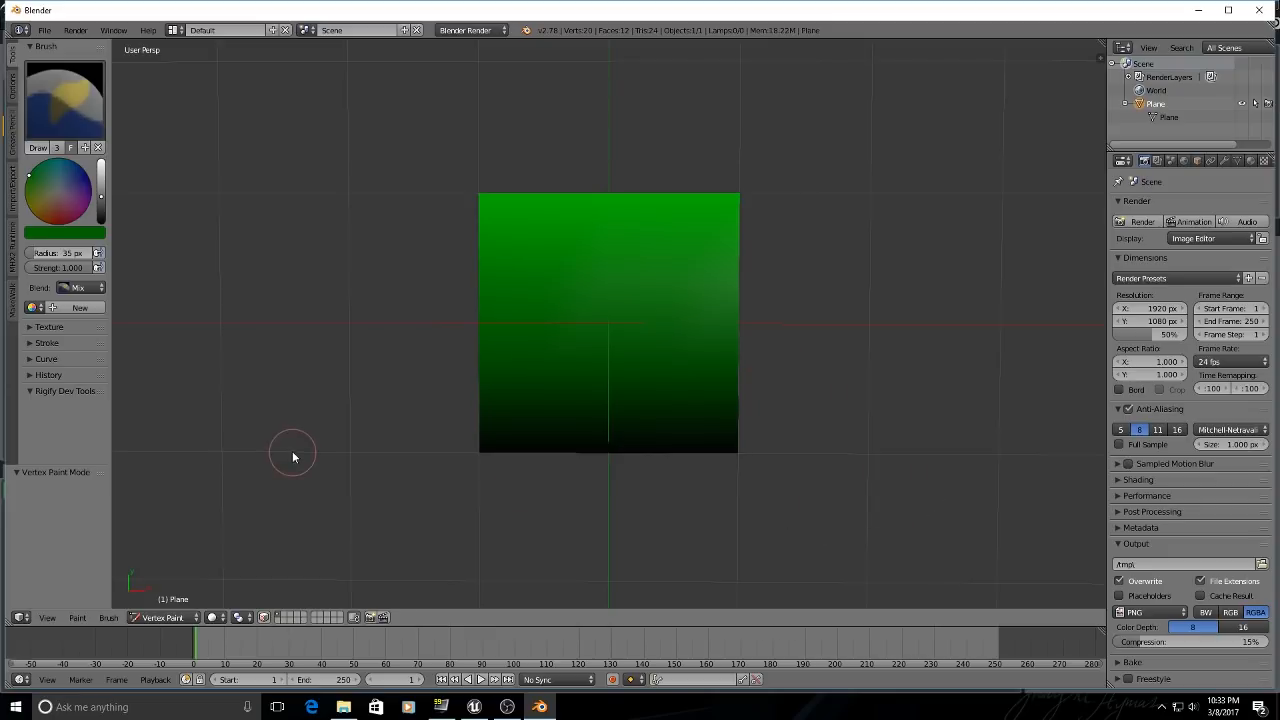
Preview the vertex-painted grass in Texture shading, staying in Vertex Paint mode, and return the viewport to Solid shading.
click(212, 618)
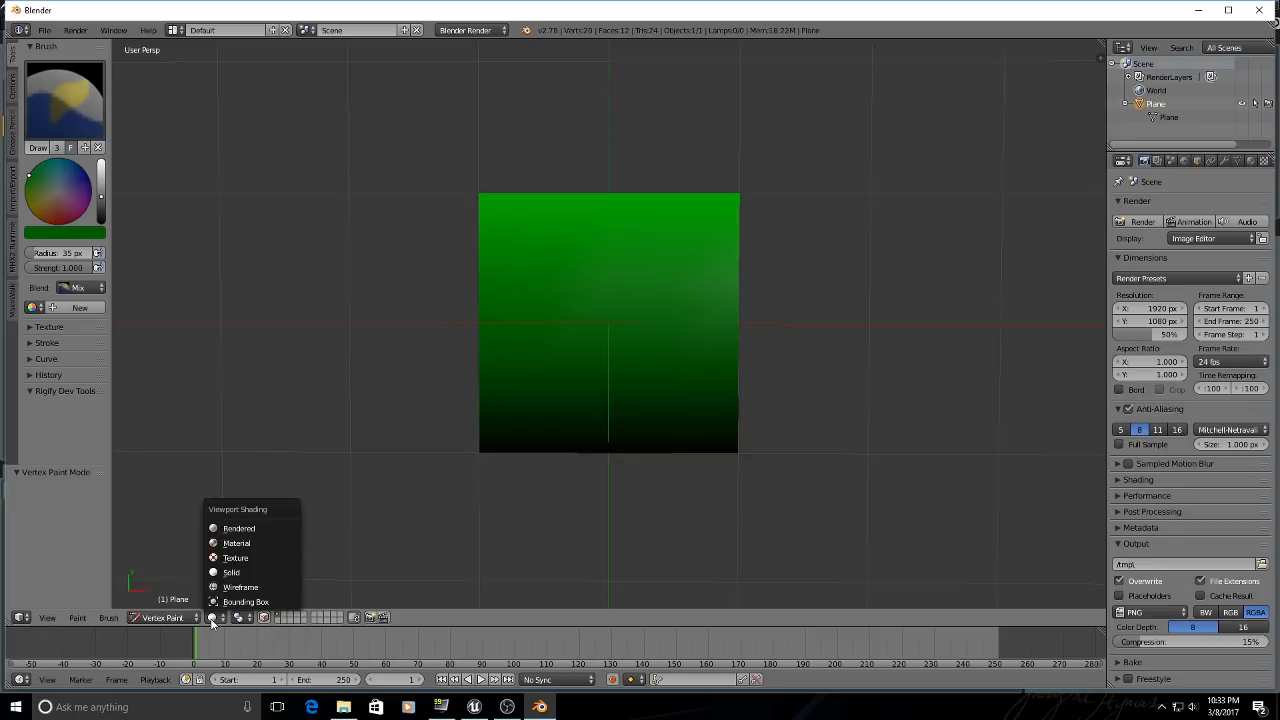
click(226, 557)
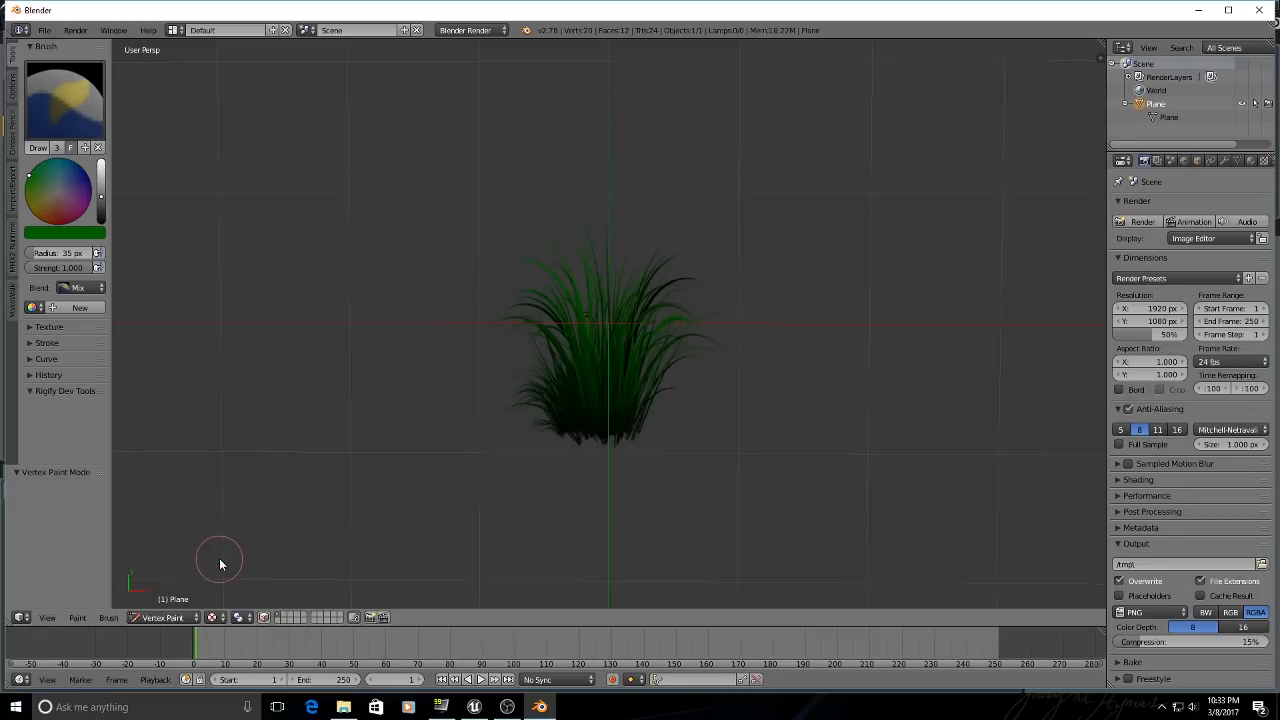
click(164, 618)
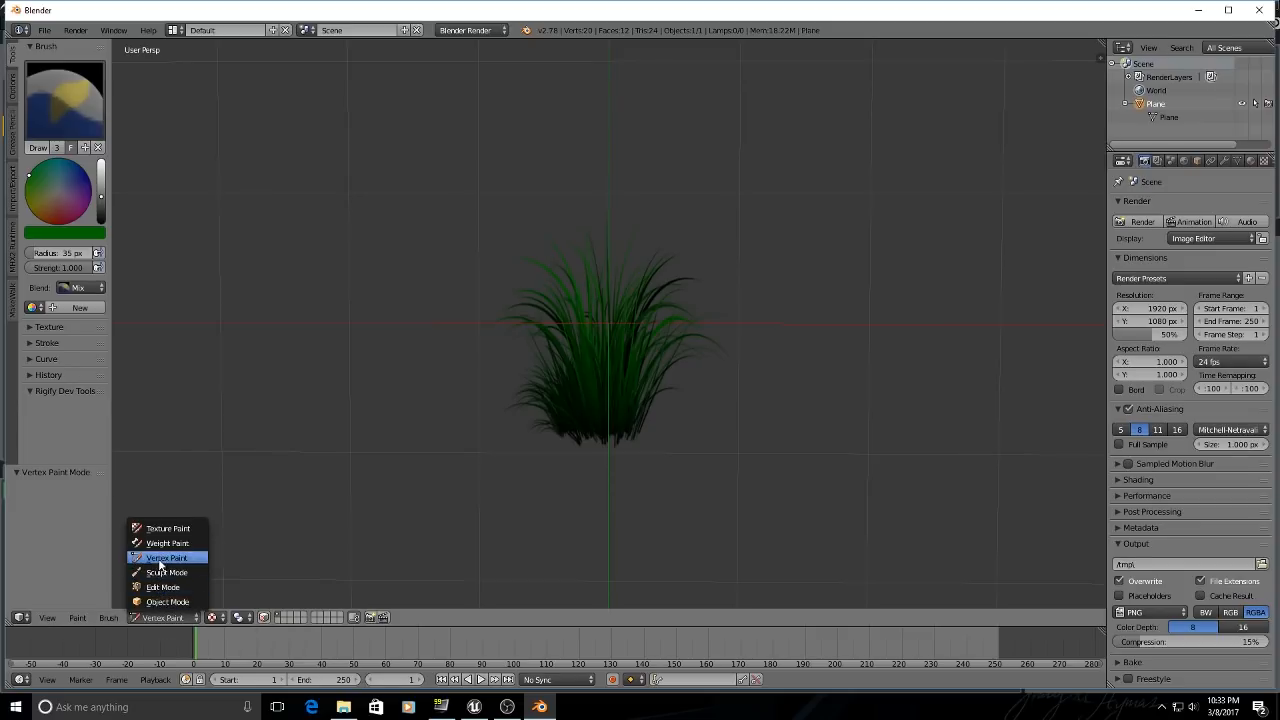
click(160, 558)
click(212, 617)
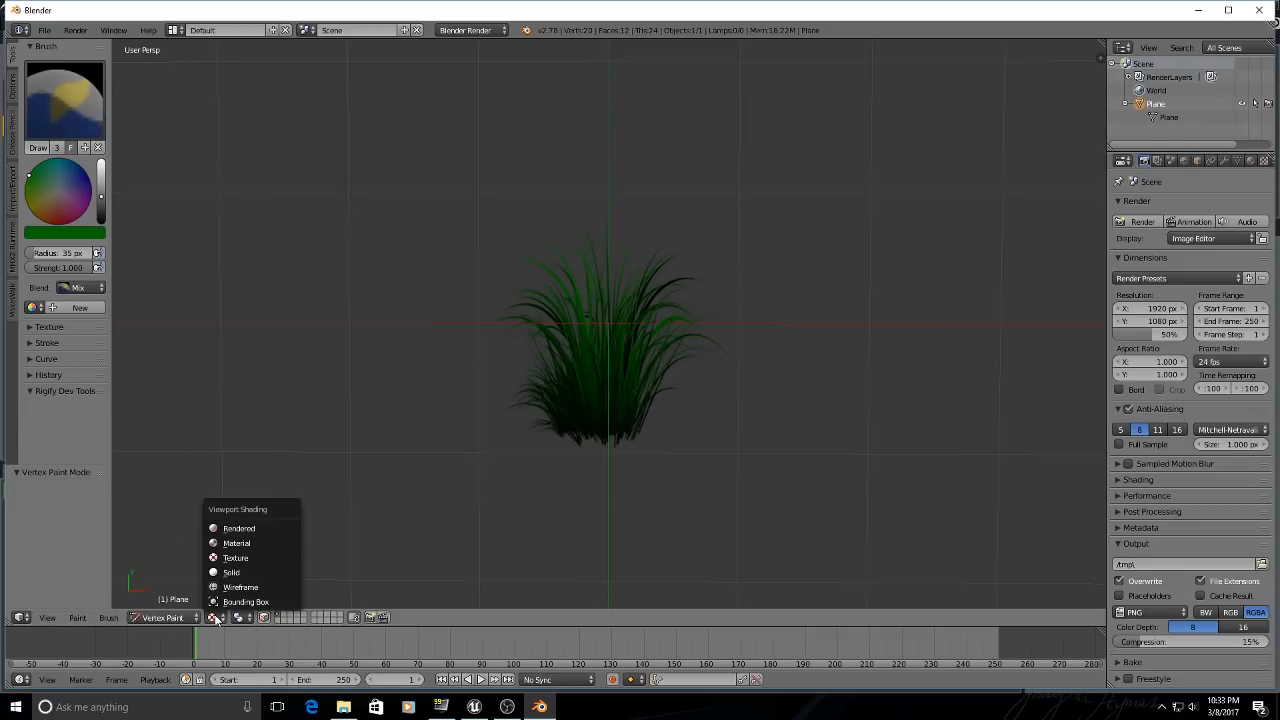
click(228, 569)
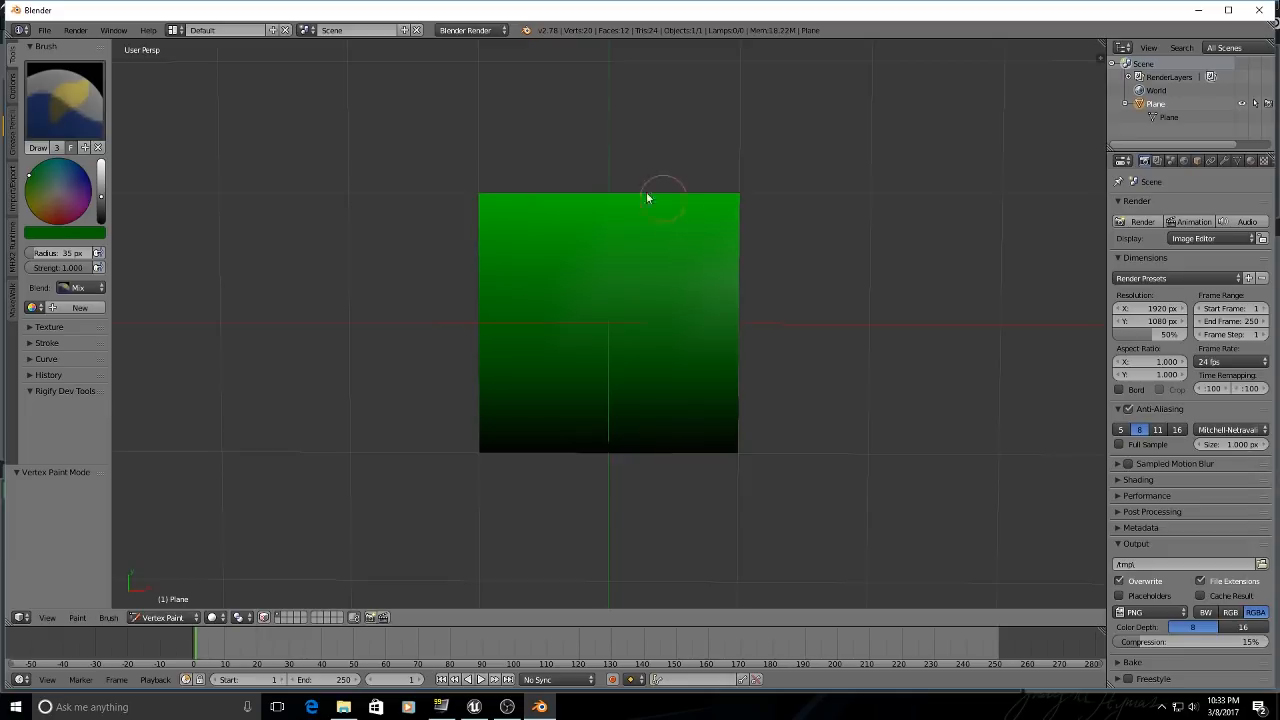
Save the Blender file as grass_1 in the SpeedTree_Textures\Grass_1 folder.
click(45, 31)
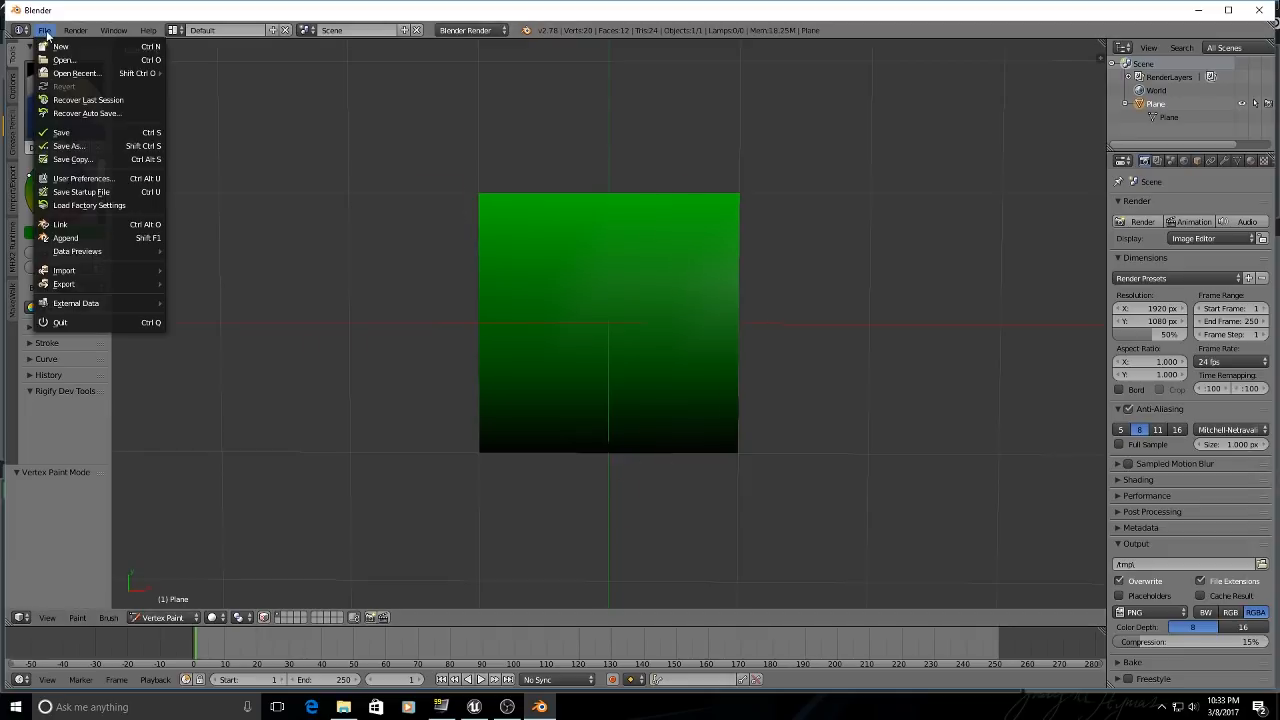
click(67, 147)
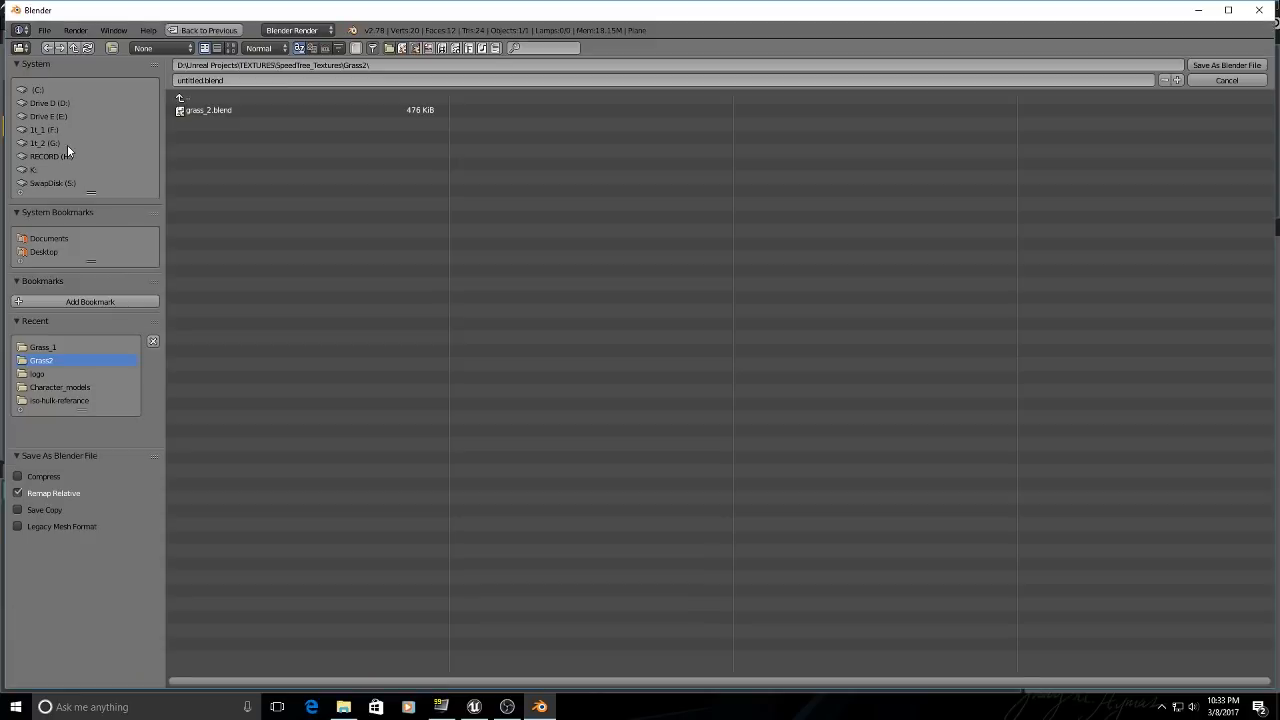
click(196, 99)
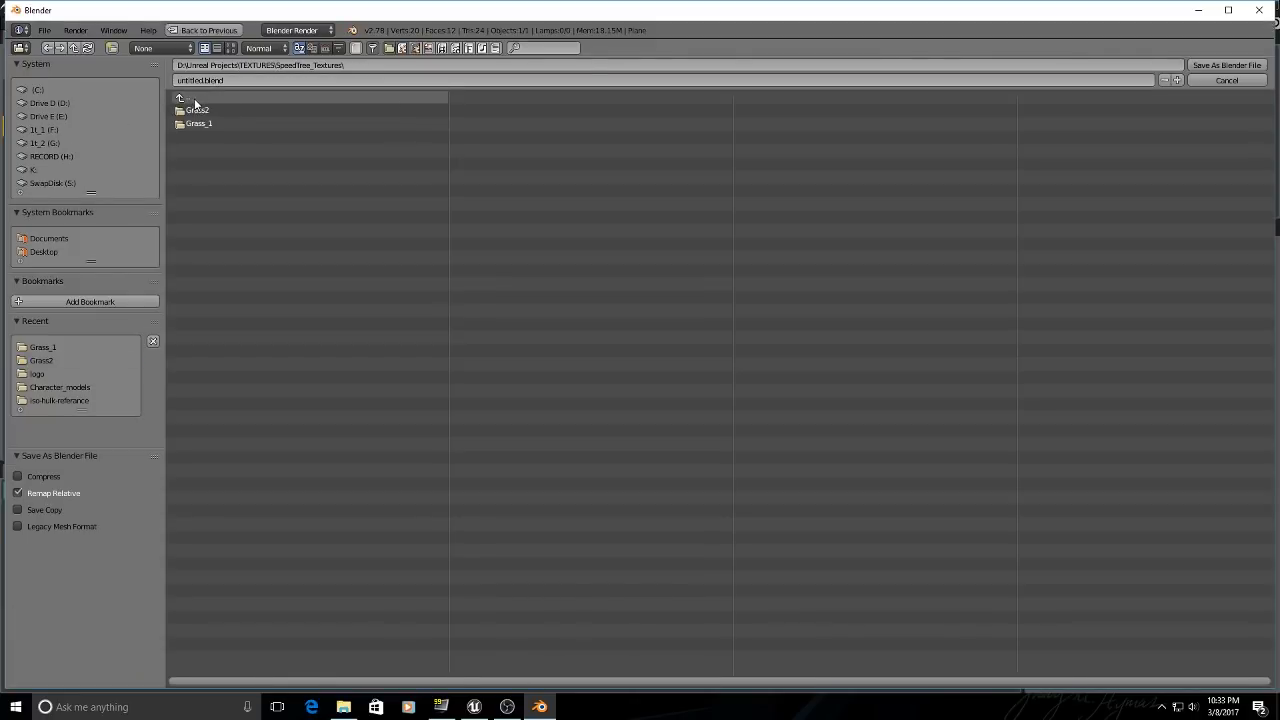
click(196, 124)
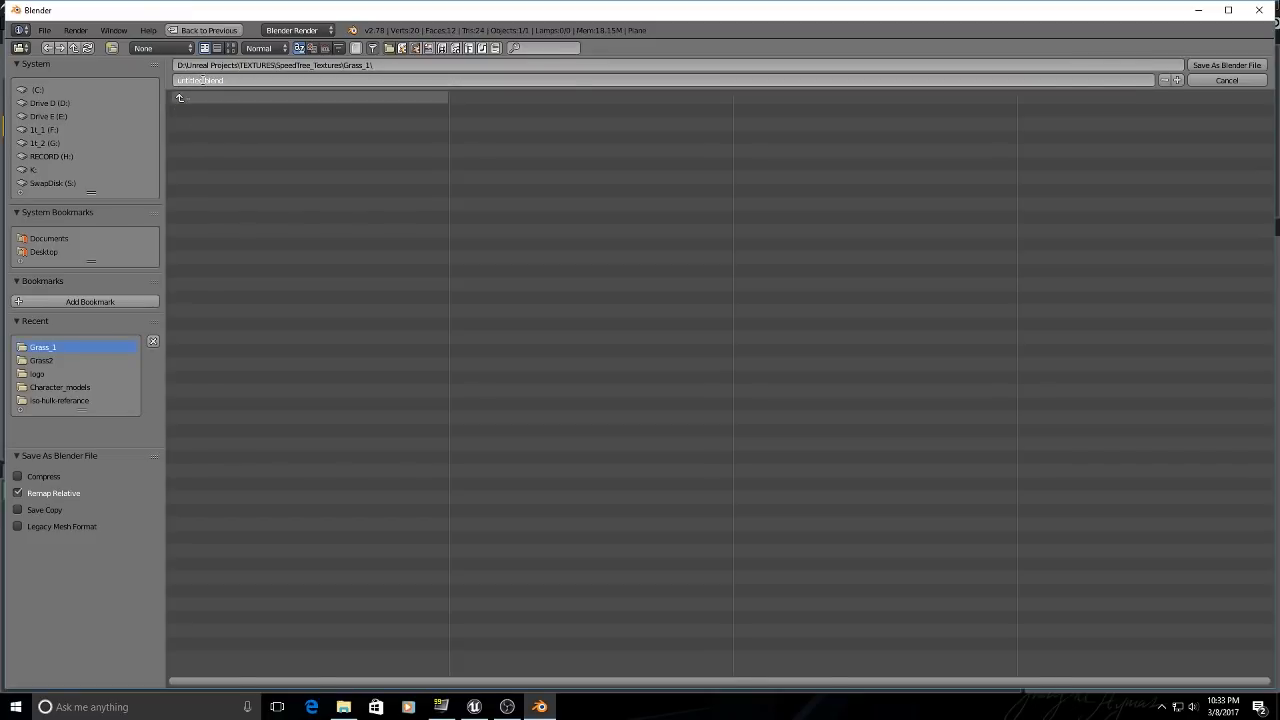
text(grass_1)
click(1232, 64)
click(1228, 66)
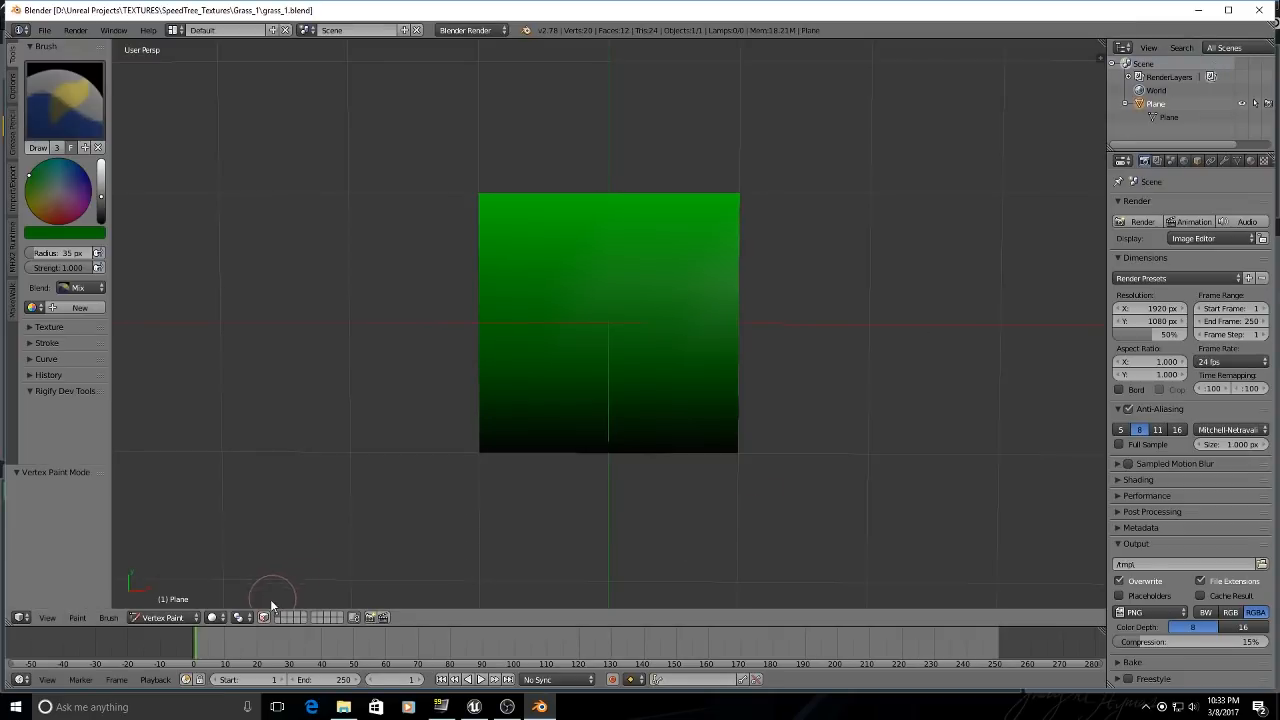
Set the viewport shading to Texture and return the plane to Object Mode.
click(215, 620)
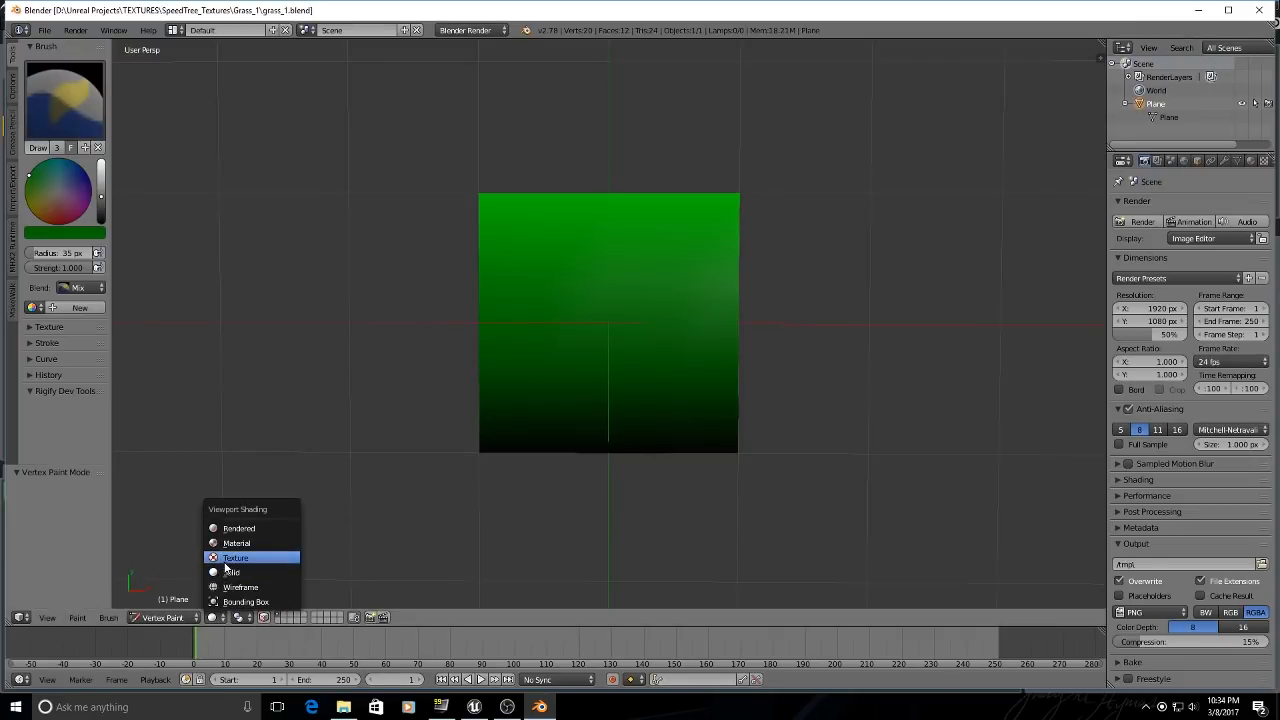
click(225, 560)
click(163, 617)
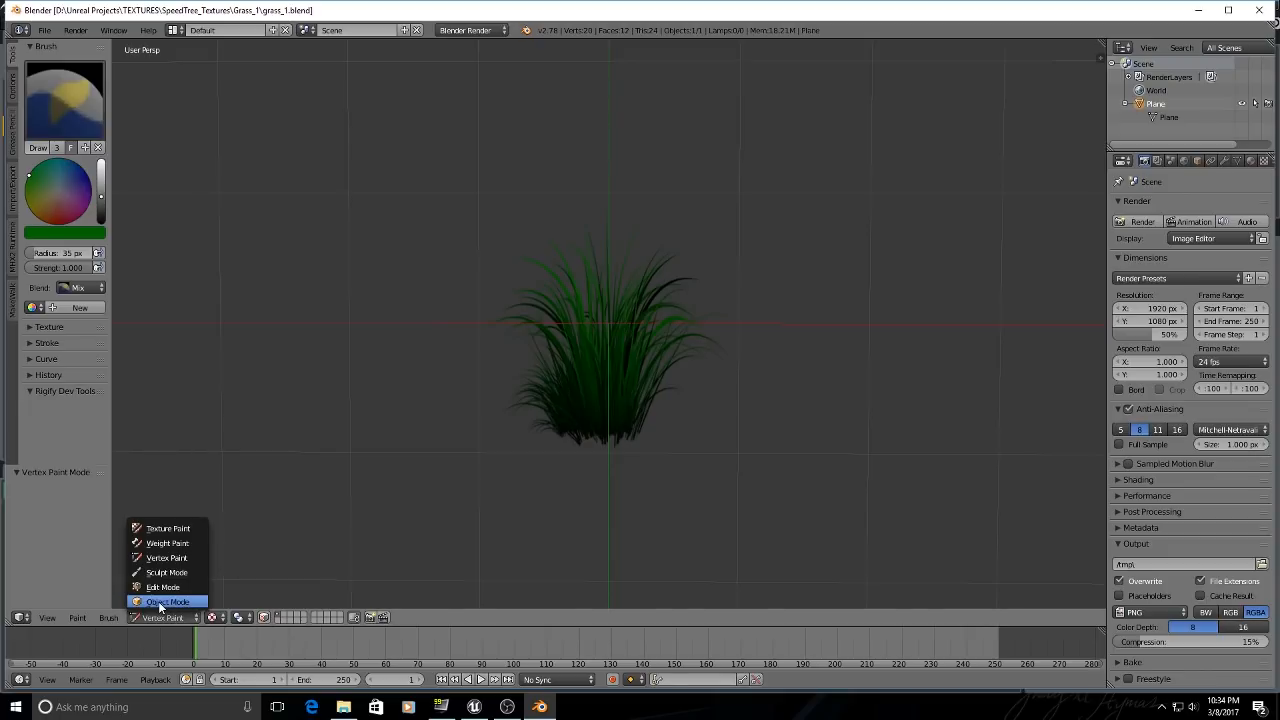
click(166, 603)
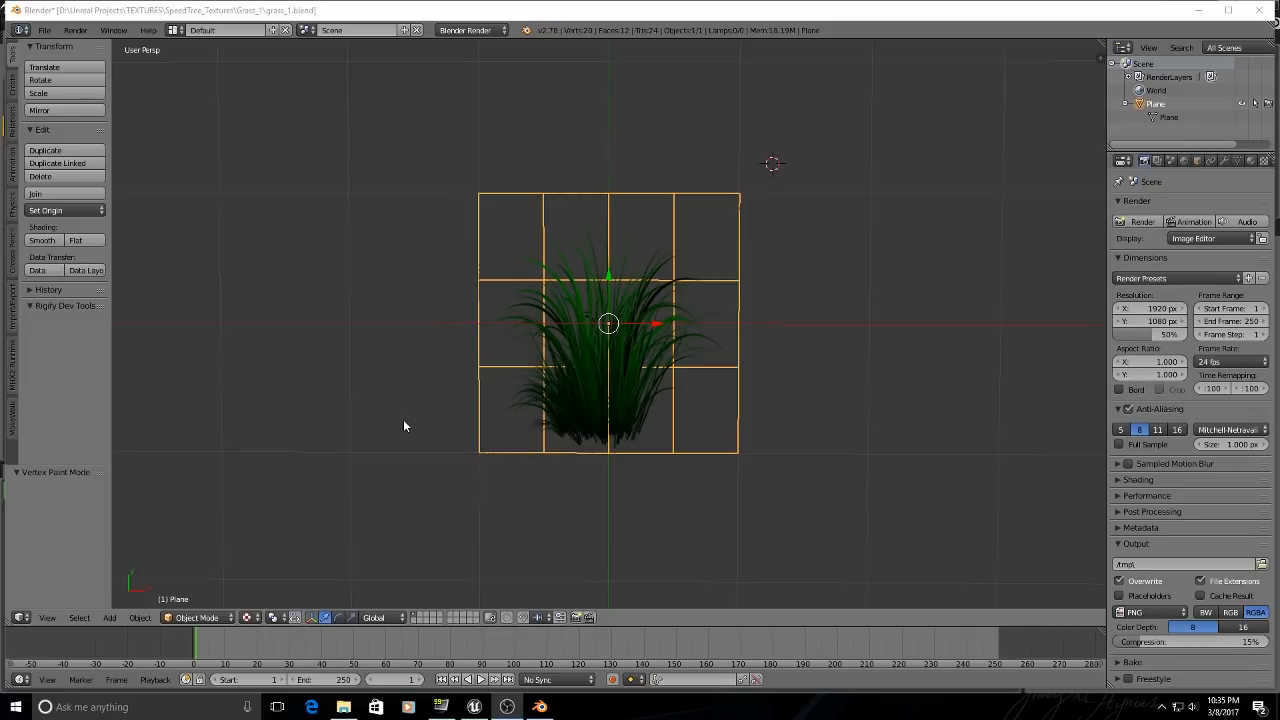
Rotate the grass plane 90° about the global X axis so it stands upright.
scroll(664, 496, down, 2)
middle_drag(666, 499, 590, 398)
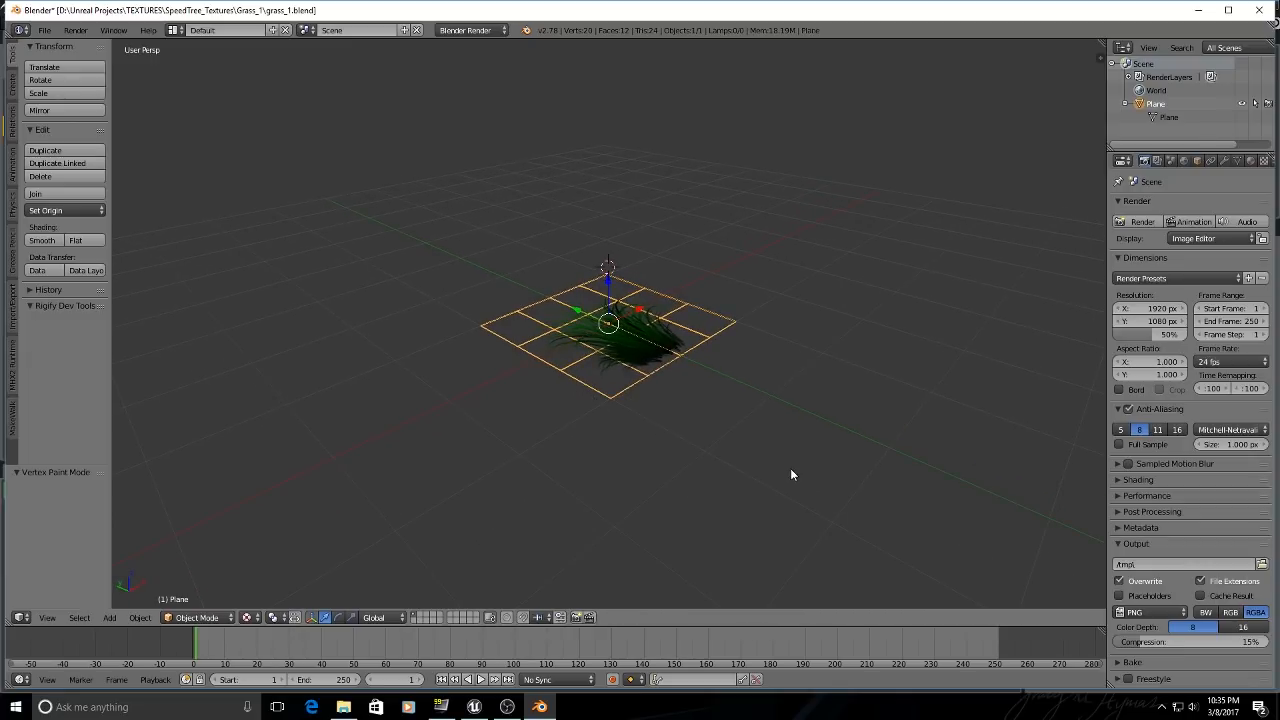
click(1125, 104)
key(r)
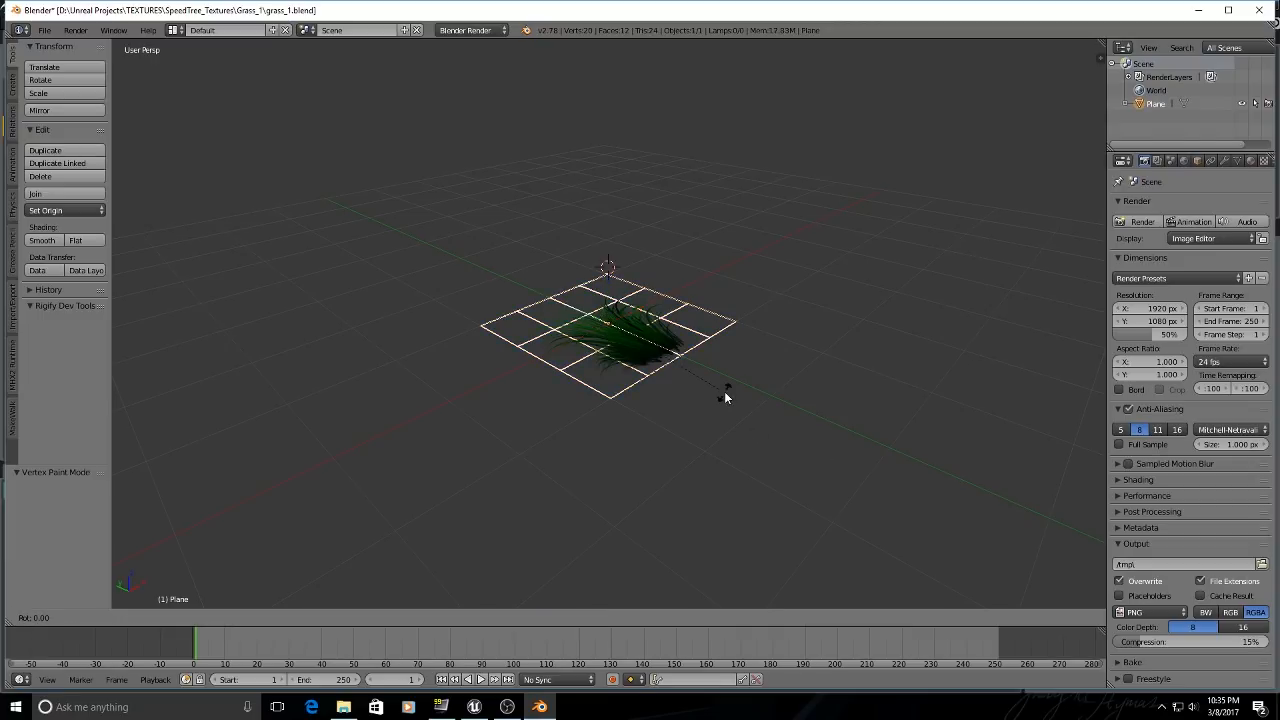
key(x)
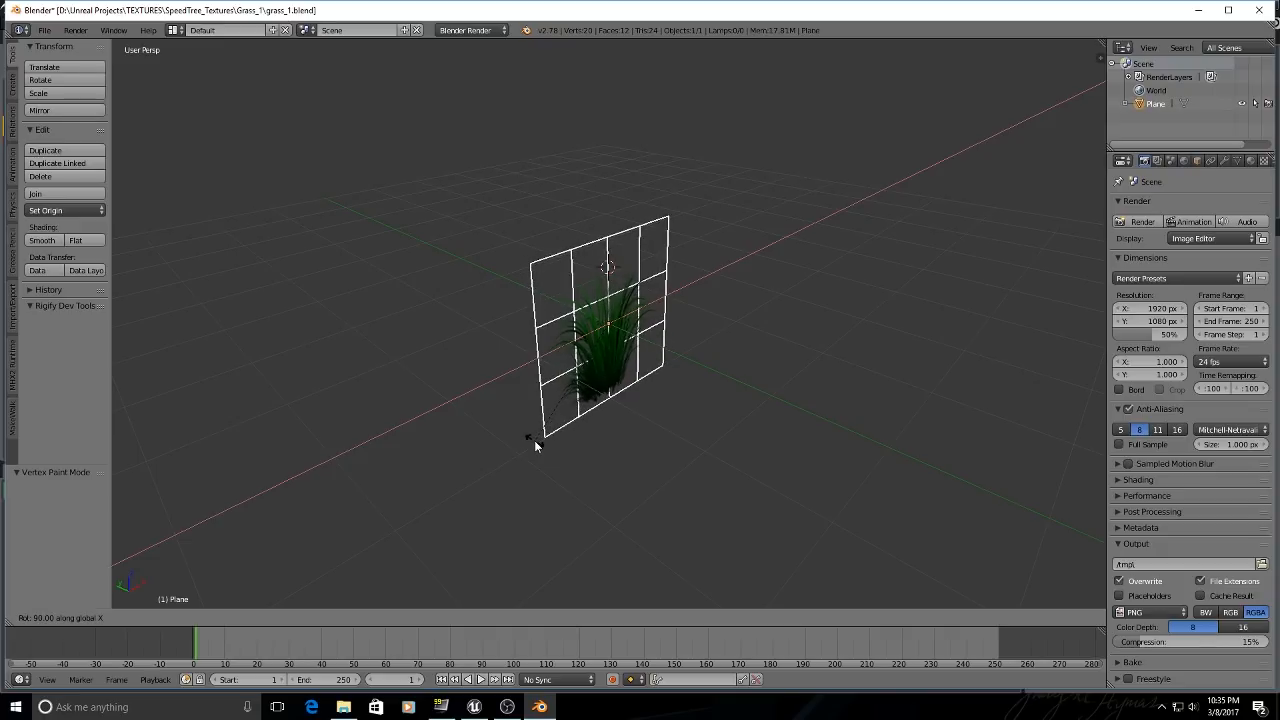
click(535, 445)
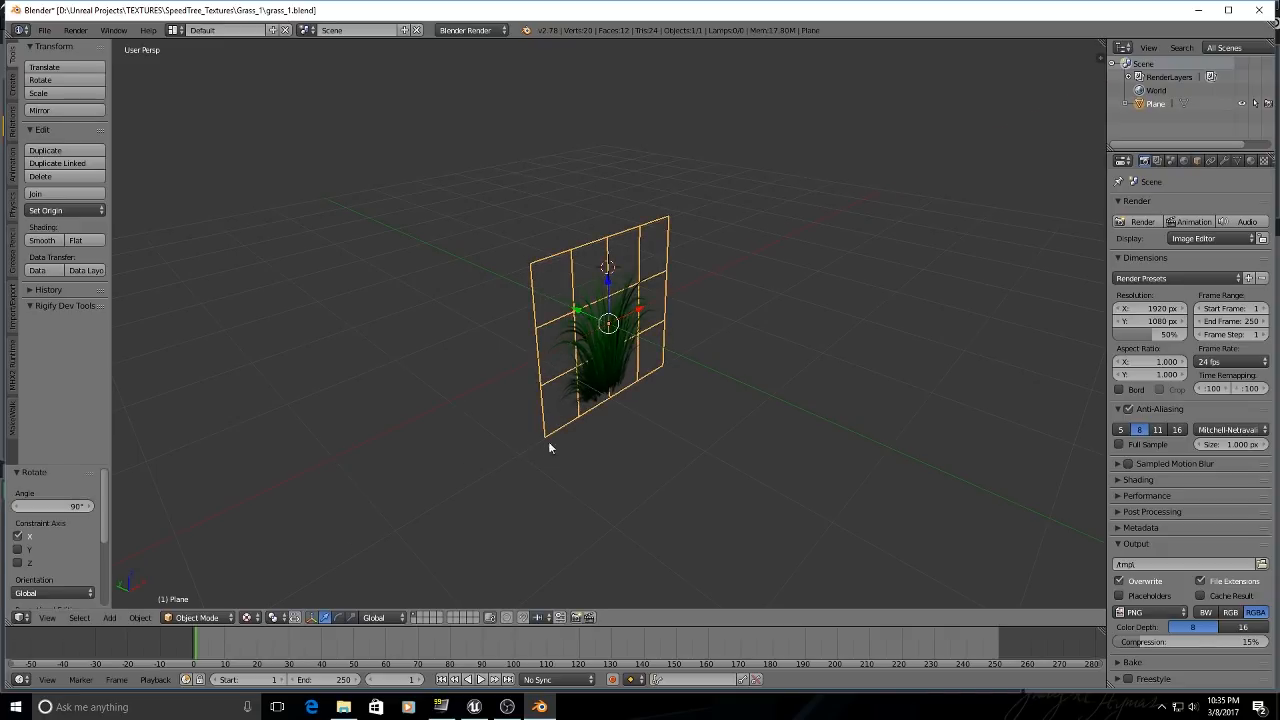
Raise the upright grass plane about 0.87 along Z so its base sits near the grid floor.
mouse_move(734, 403)
middle_down()
mouse_move(783, 443)
mouse_move(720, 434)
mouse_move(737, 412)
middle_up()
drag(610, 280, 609, 201)
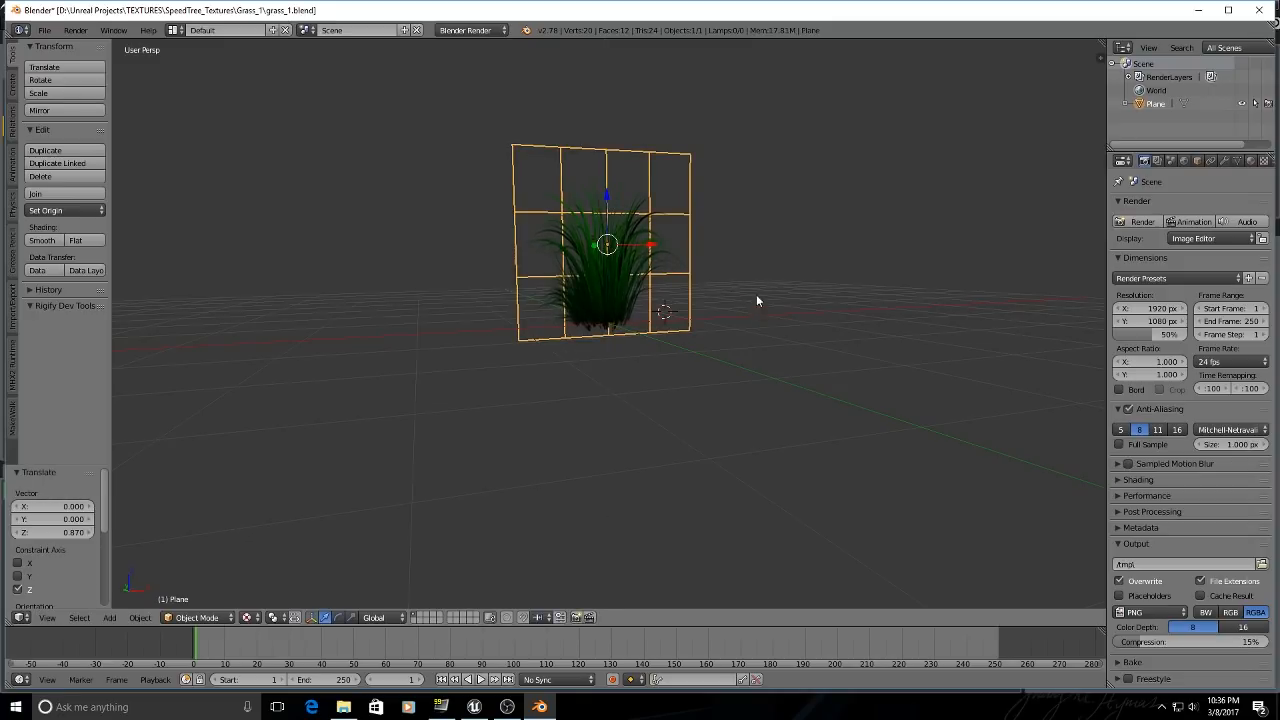
middle_drag(761, 320, 693, 345)
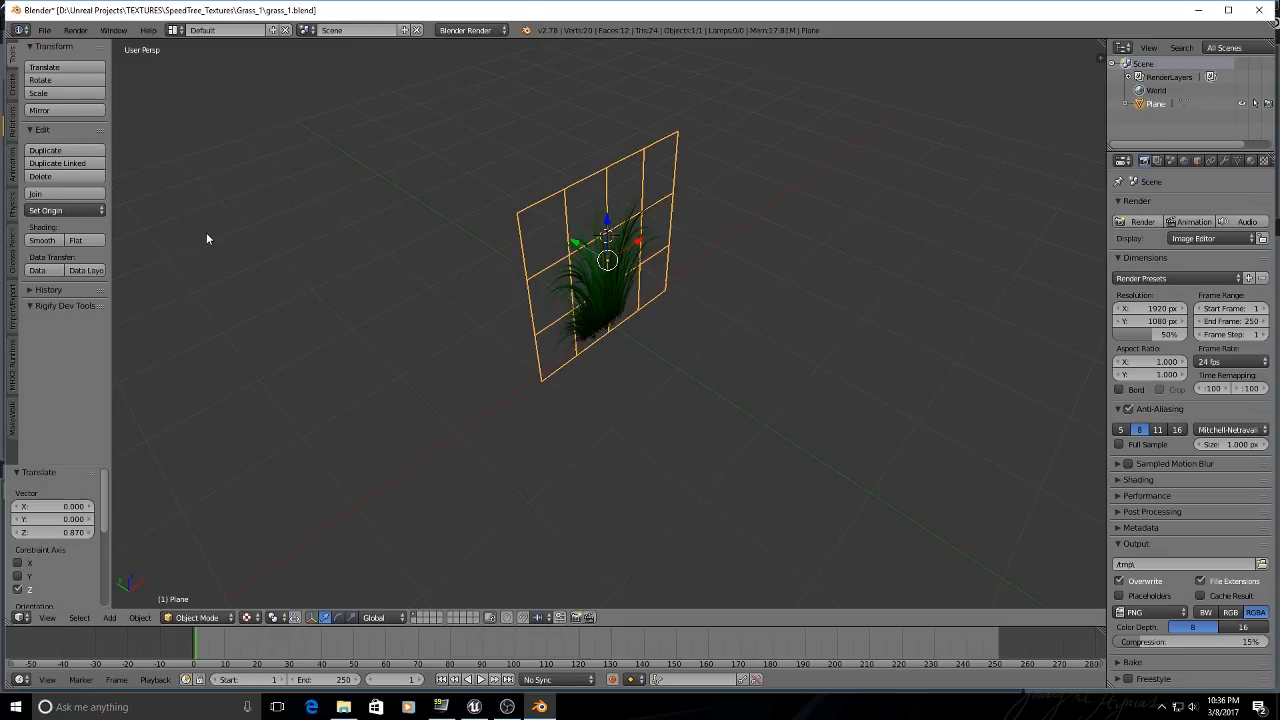
Duplicate the upright grass plane and place the copy beside it, offset about -1.04 along Y.
middle_drag(652, 403, 676, 487)
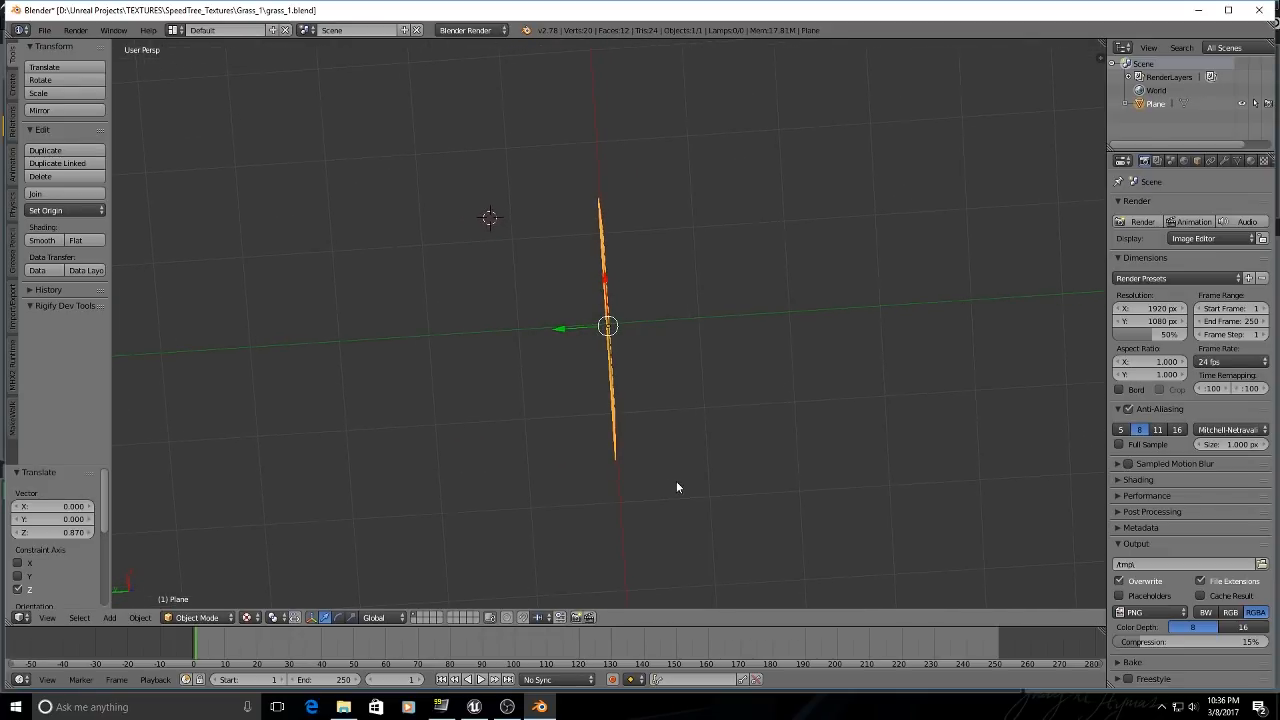
middle_drag(707, 366, 768, 341)
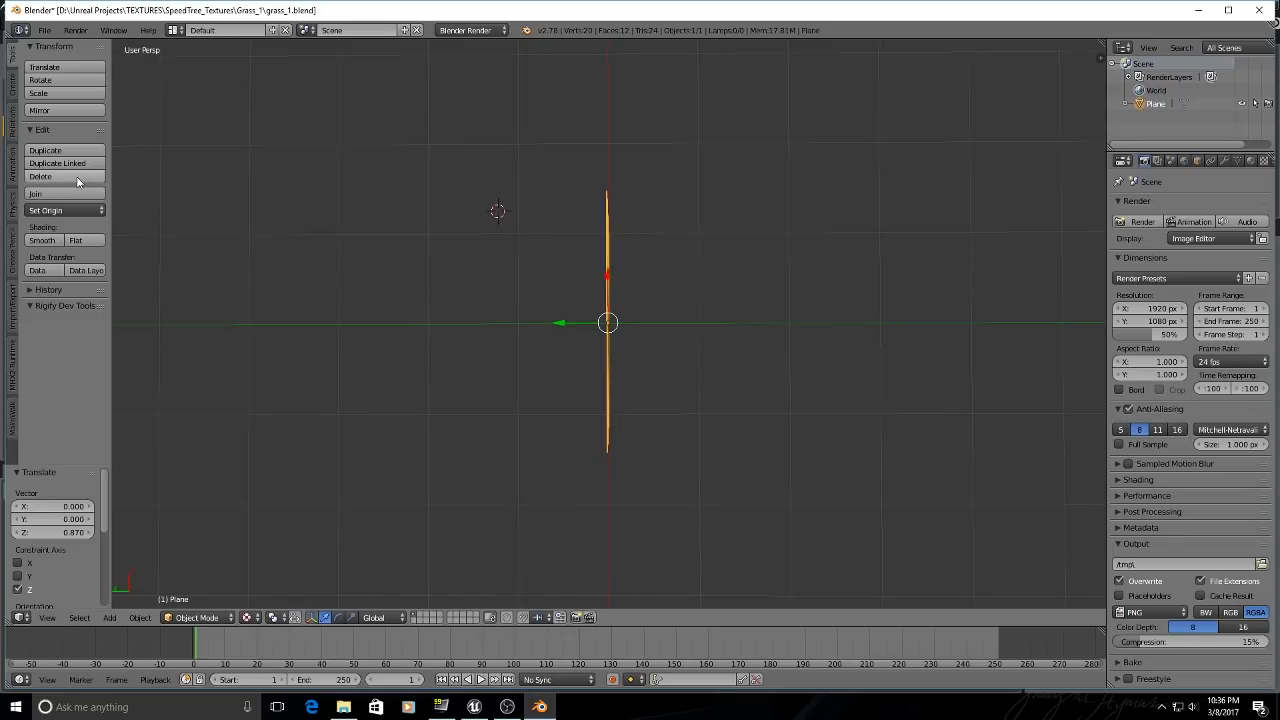
click(63, 154)
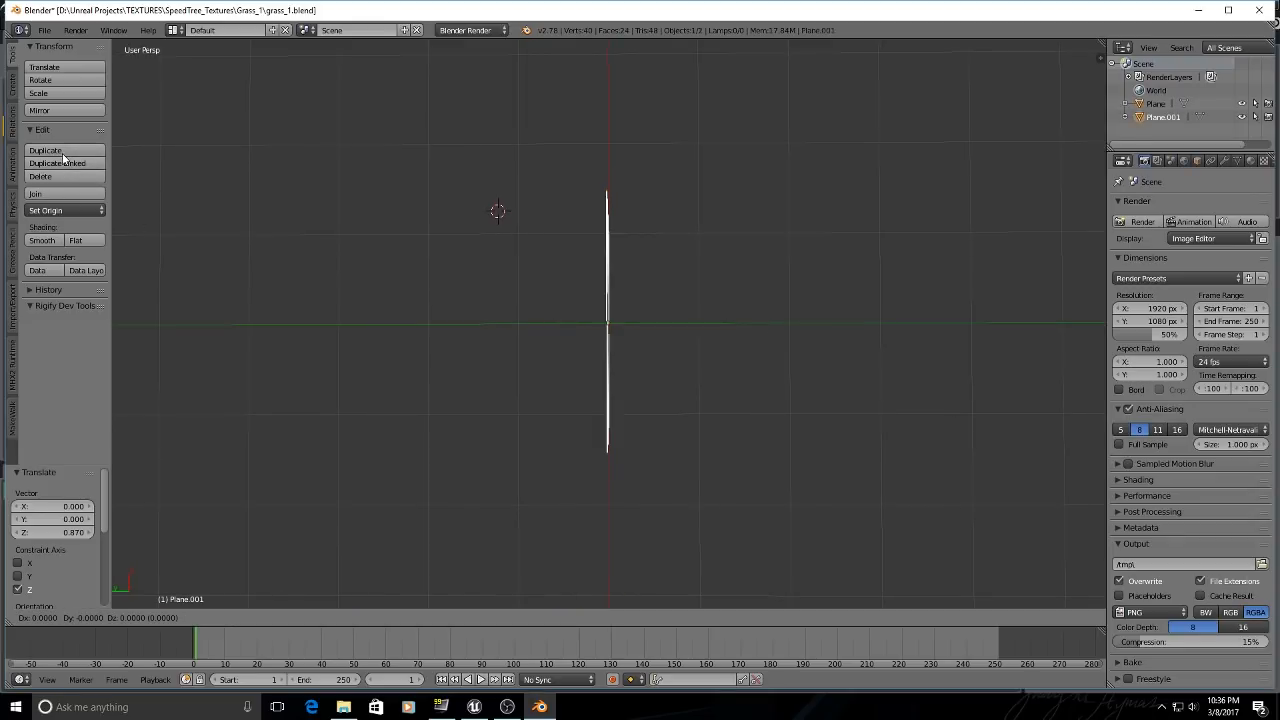
click(171, 156)
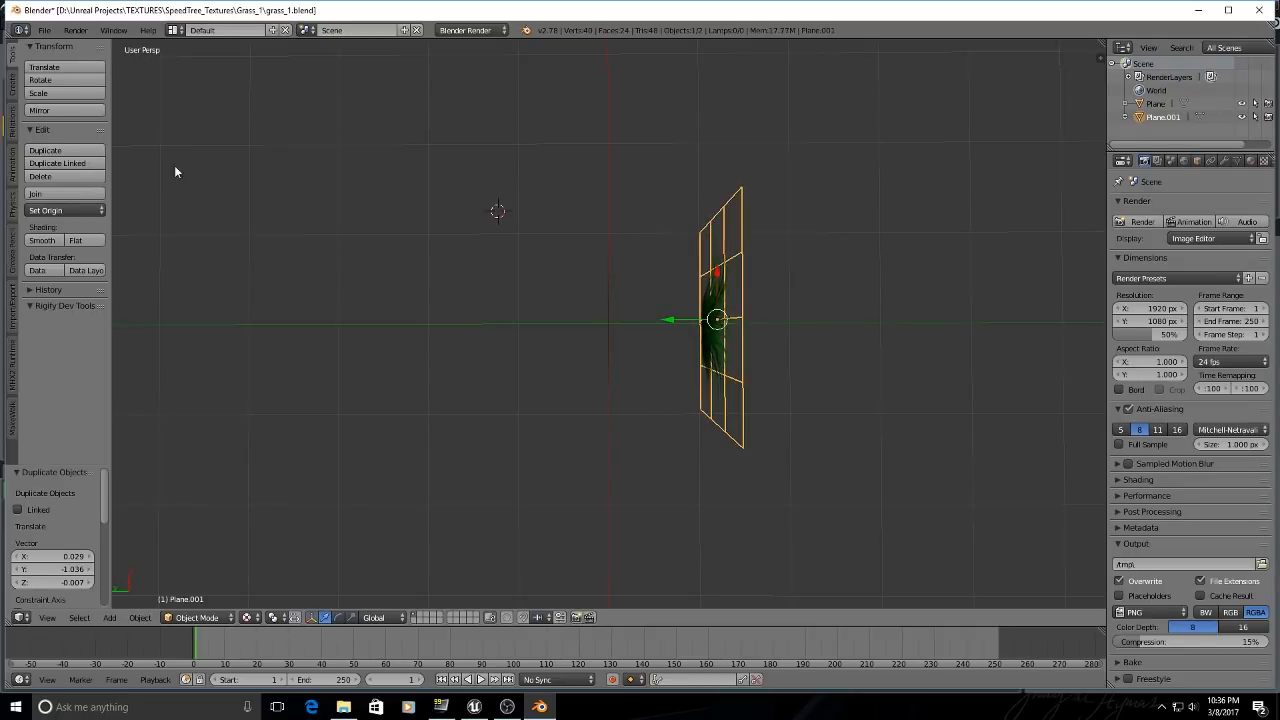
Rotate the duplicated grass plane -90° about the global Z axis so it stands perpendicular to the original.
key(r)
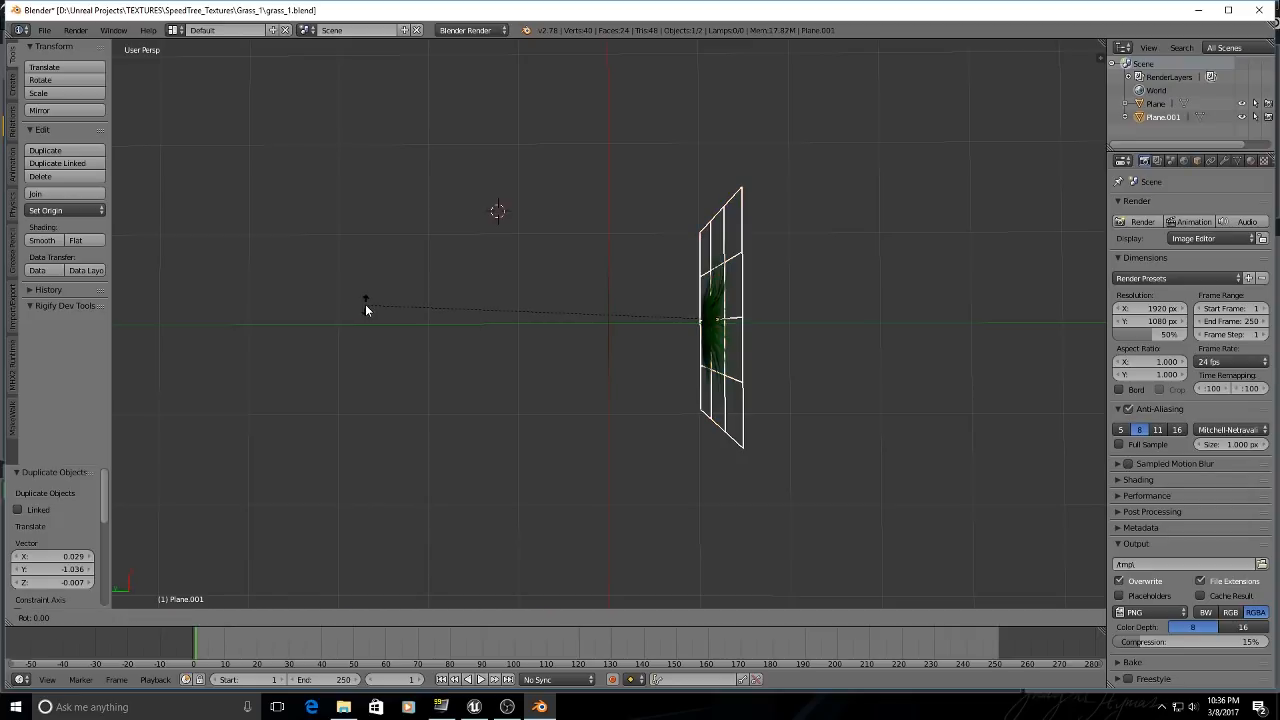
key(z)
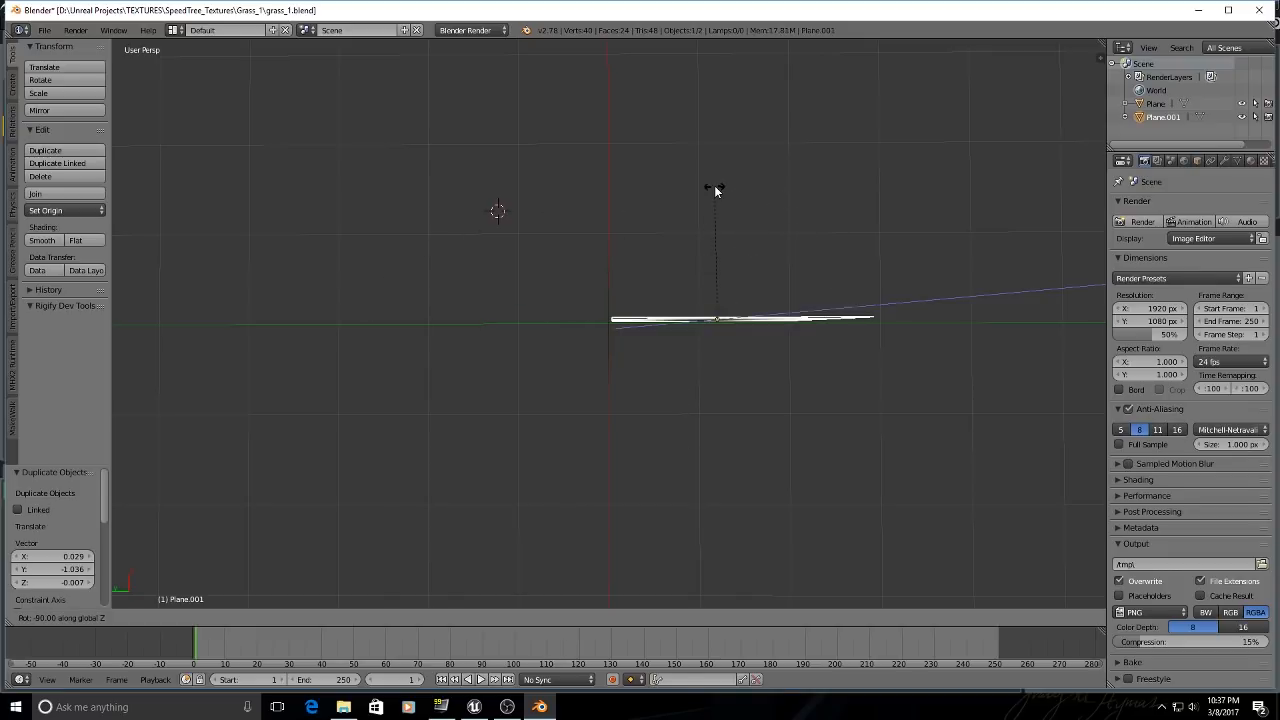
click(715, 190)
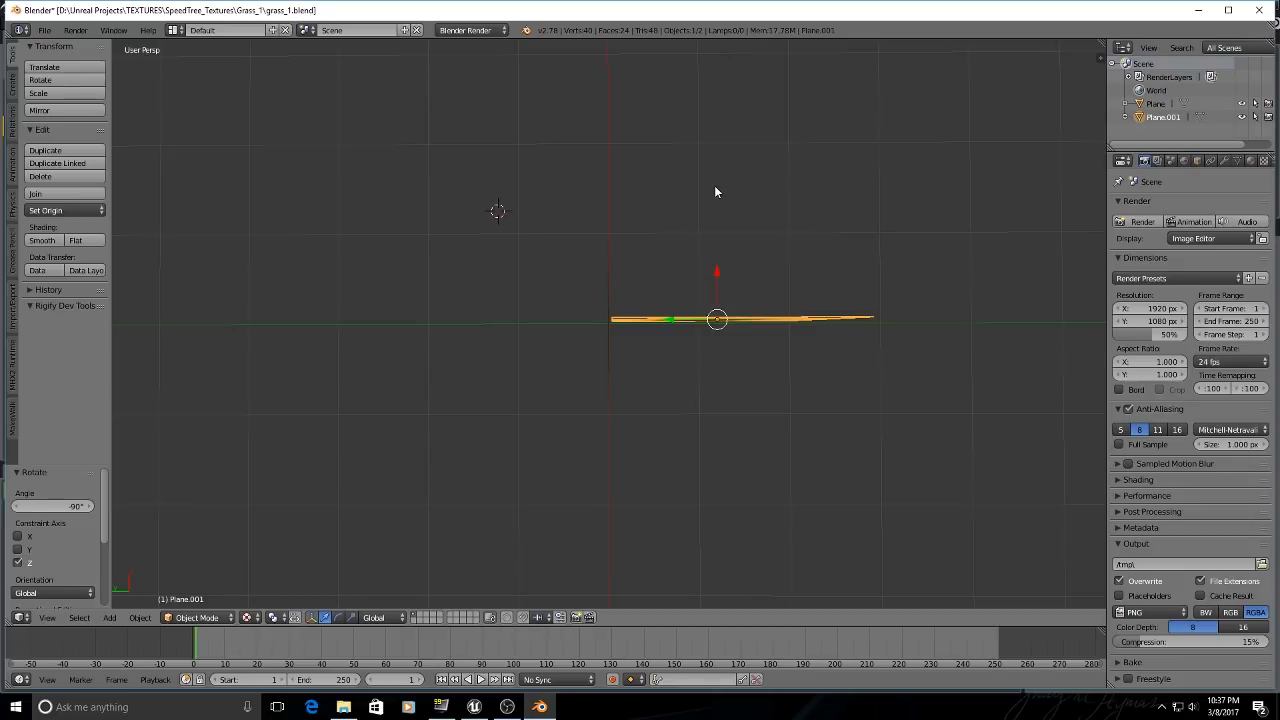
Move the rotated plane about 0.95 along Y onto the original, then nudge it -0.021 along X.
key(g)
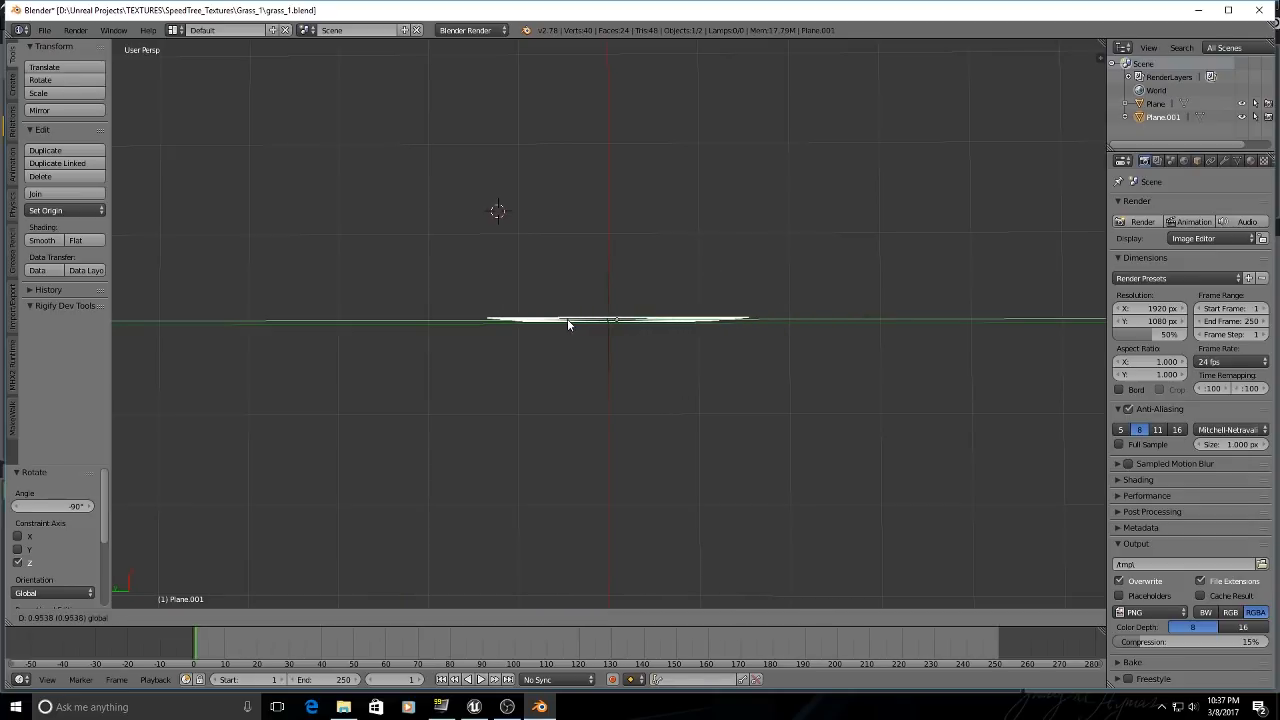
click(561, 324)
middle_drag(700, 468, 555, 360)
drag(661, 244, 657, 245)
mouse_move(601, 398)
middle_down()
mouse_move(562, 397)
mouse_move(624, 478)
mouse_move(629, 512)
mouse_move(611, 394)
middle_up()
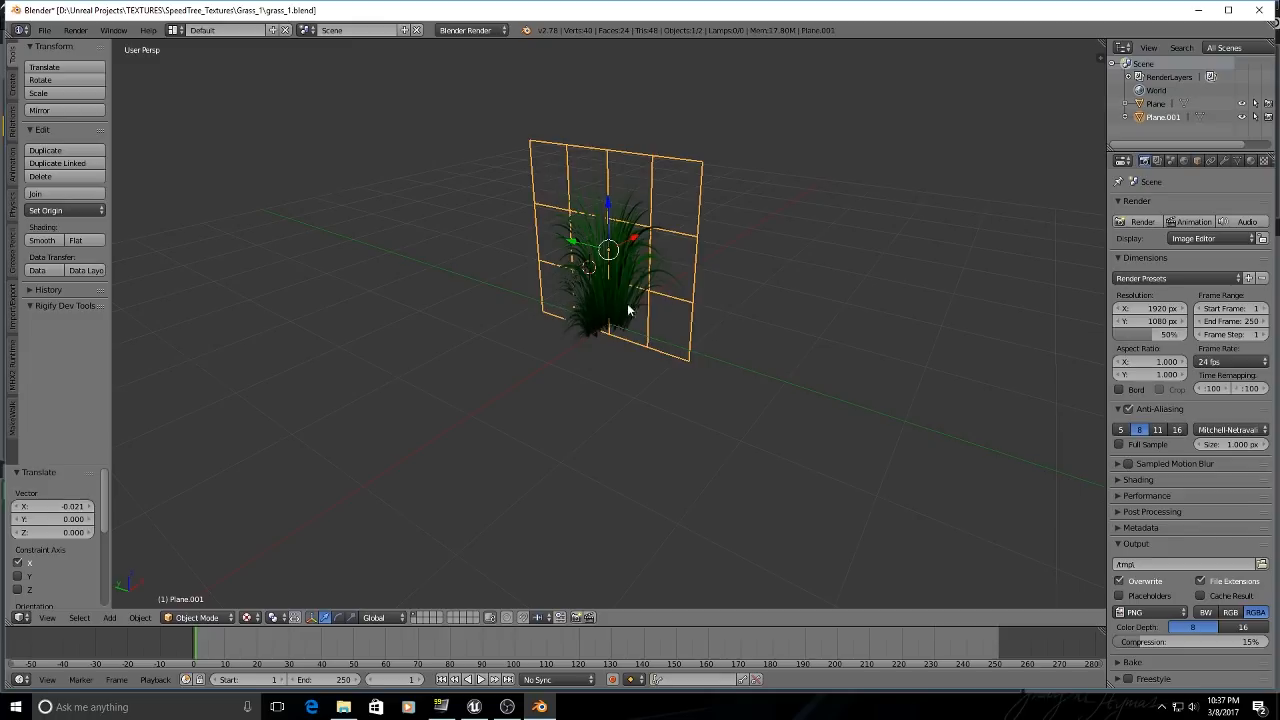
middle_drag(706, 388, 704, 459)
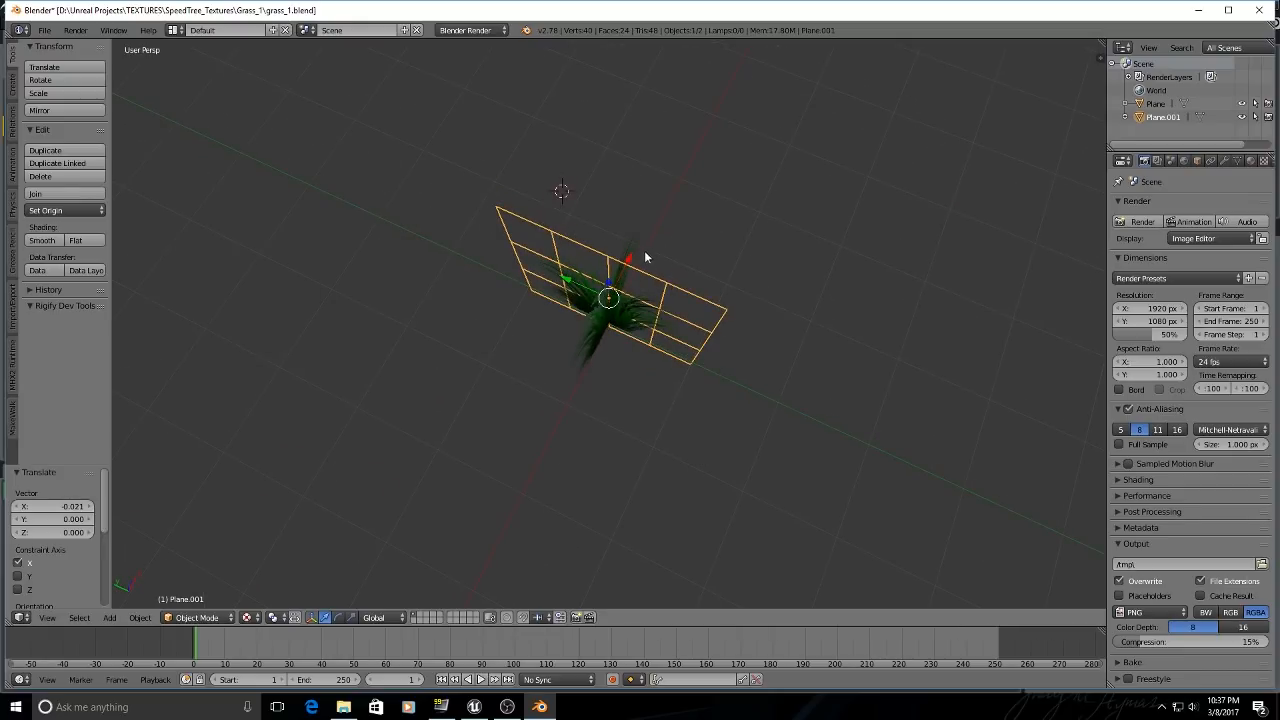
Realign the rotated plane along X, finishing with a -1.275 move, so the two planes cross at their middles.
key(g)
key(x)
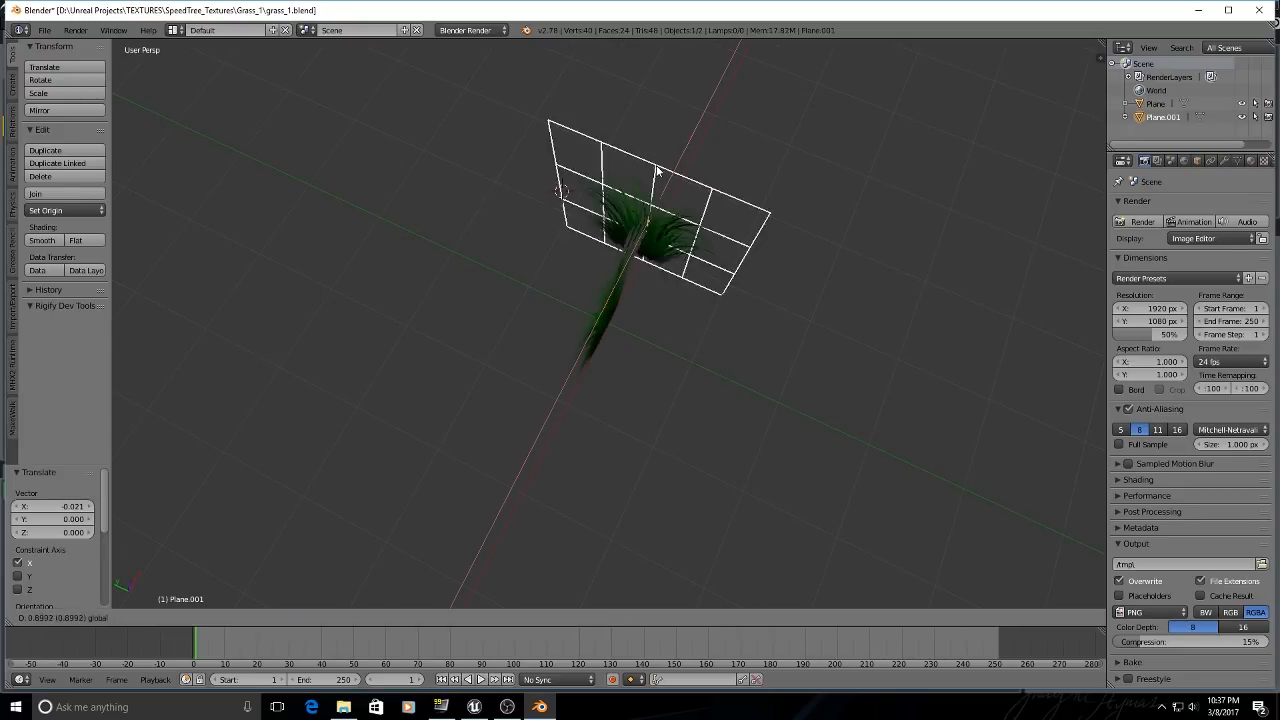
click(690, 148)
middle_drag(700, 190, 779, 260)
drag(781, 258, 651, 280)
middle_drag(654, 286, 566, 421)
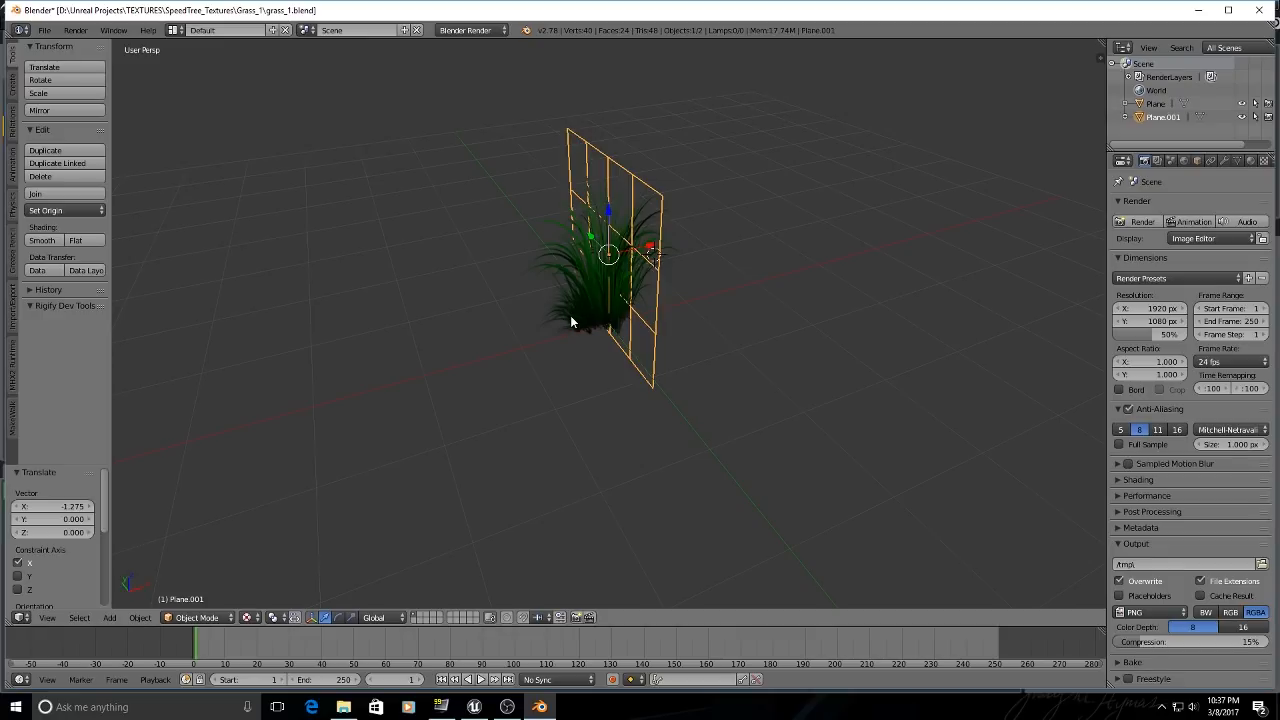
Select both crossed grass planes and join them into a single mesh object.
mouse_move(458, 153)
ctrl+mouse_down()
mouse_move(449, 191)
mouse_move(800, 229)
mouse_move(414, 149)
mouse_move(472, 243)
ctrl+mouse_up()
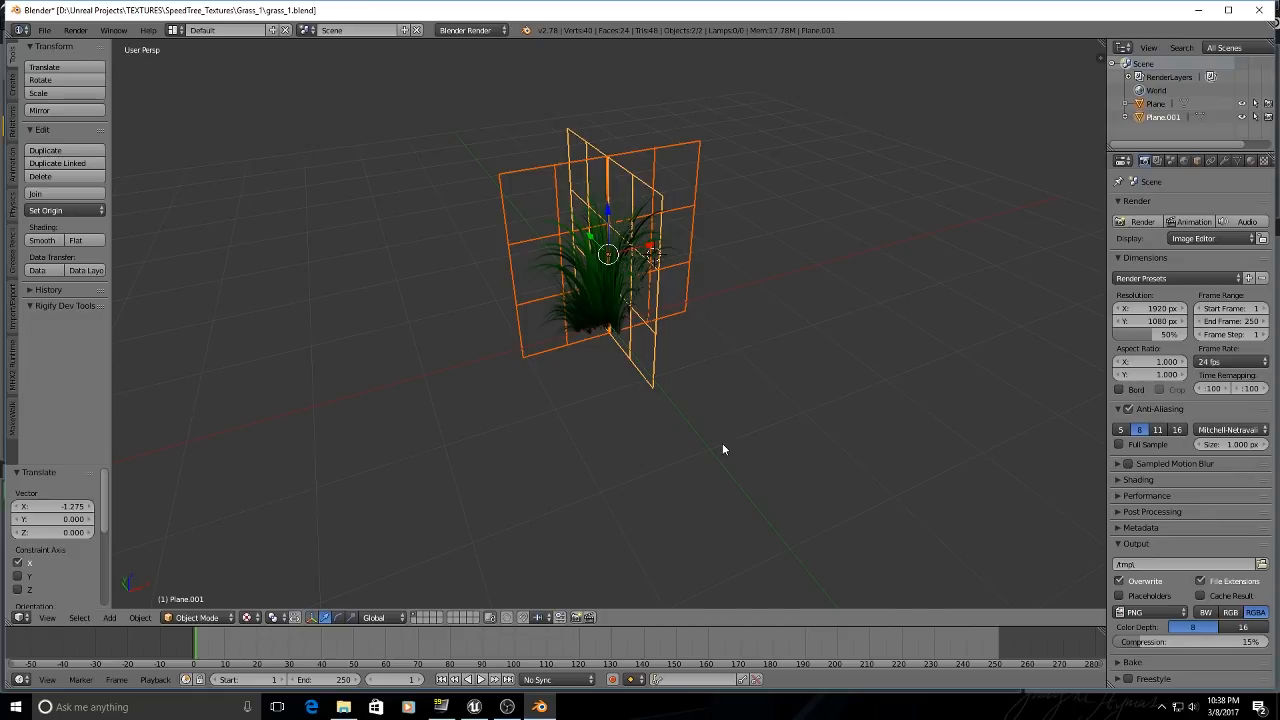
mouse_move(453, 246)
ctrl+mouse_down()
mouse_move(397, 277)
mouse_move(391, 203)
mouse_move(331, 234)
mouse_move(543, 493)
mouse_move(671, 431)
mouse_move(780, 220)
mouse_move(723, 114)
mouse_move(540, 100)
mouse_move(457, 166)
mouse_move(451, 190)
ctrl+mouse_up()
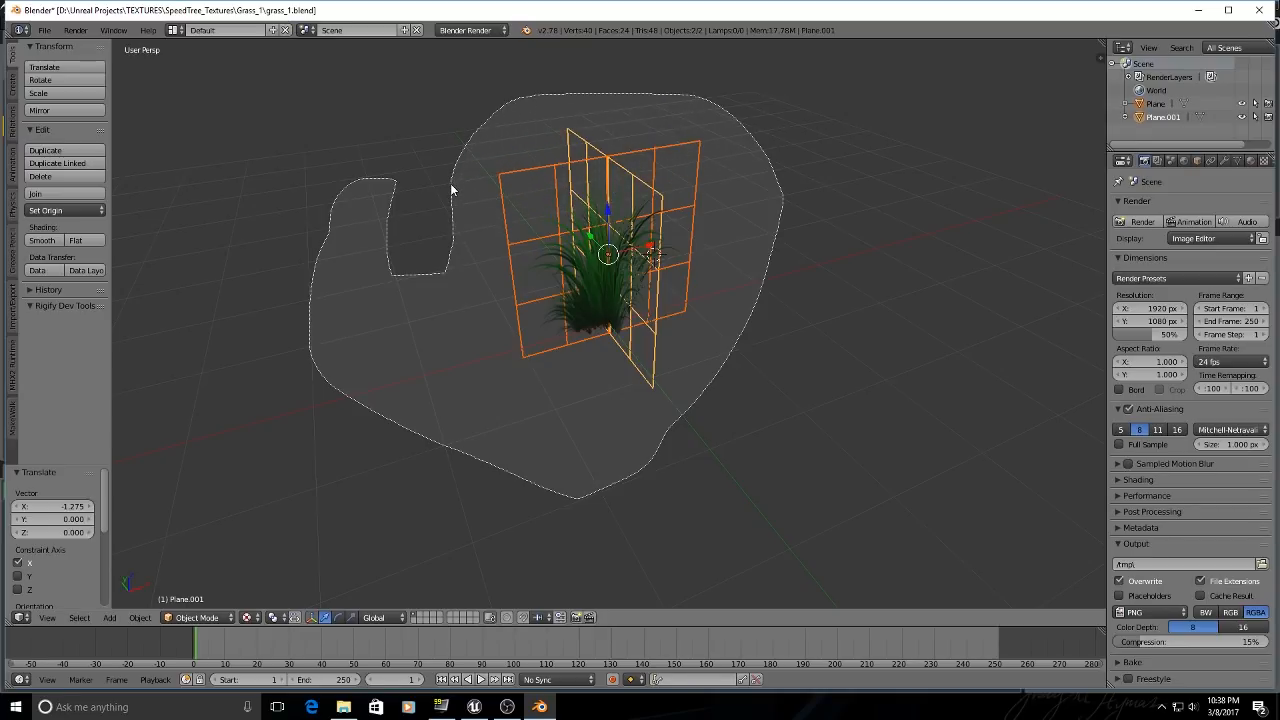
ctrl+drag(451, 190, 451, 190)
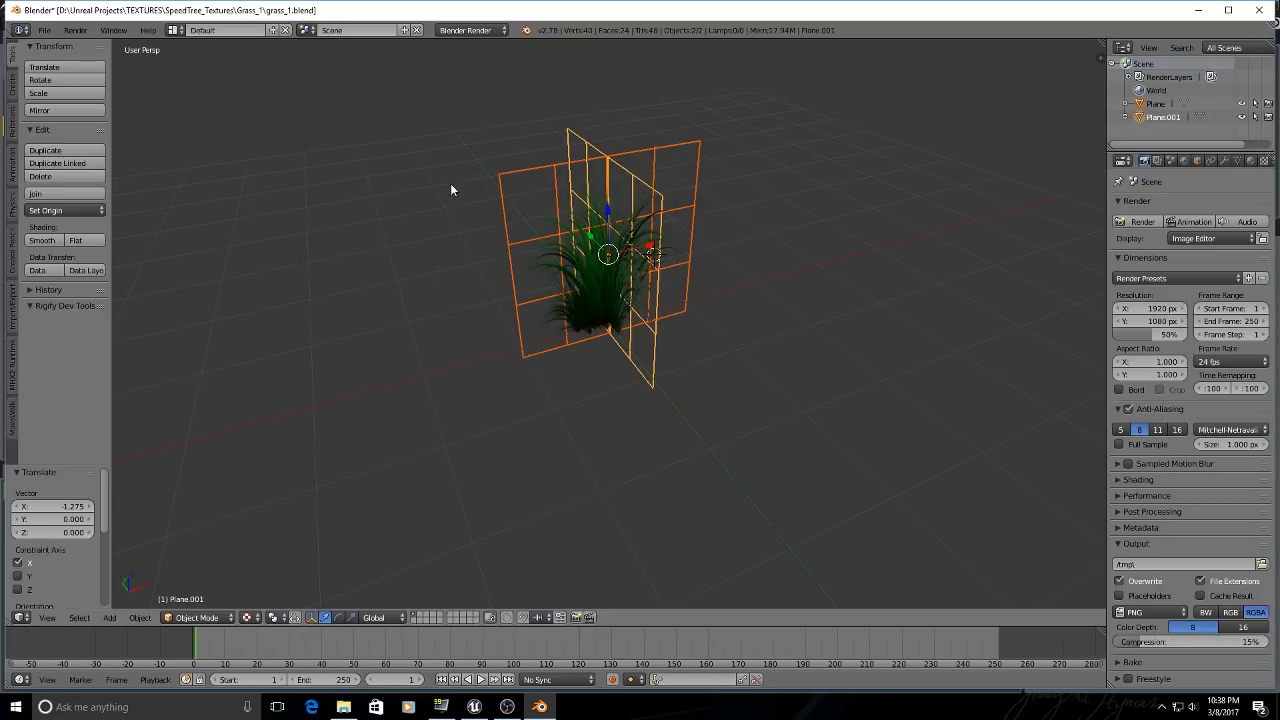
click(66, 193)
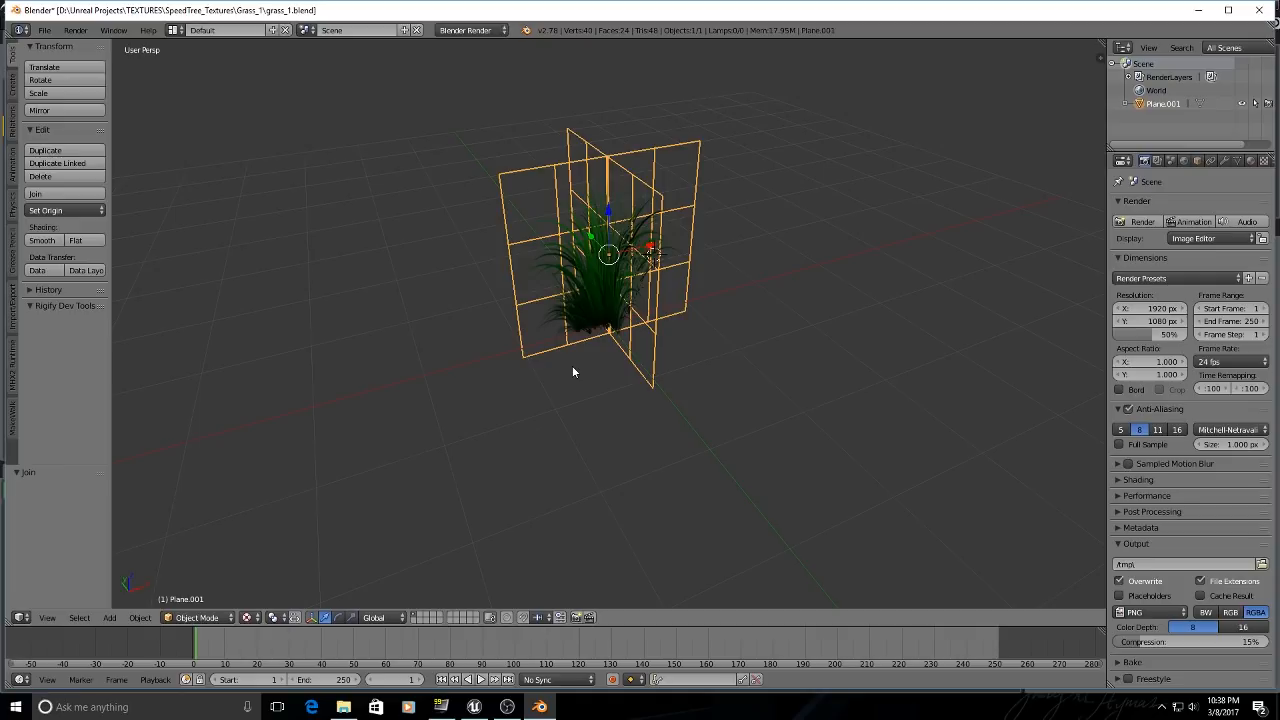
Inspect the joined crossed-plane mesh from several angles and save grass_1.blend.
middle_drag(566, 394, 602, 500)
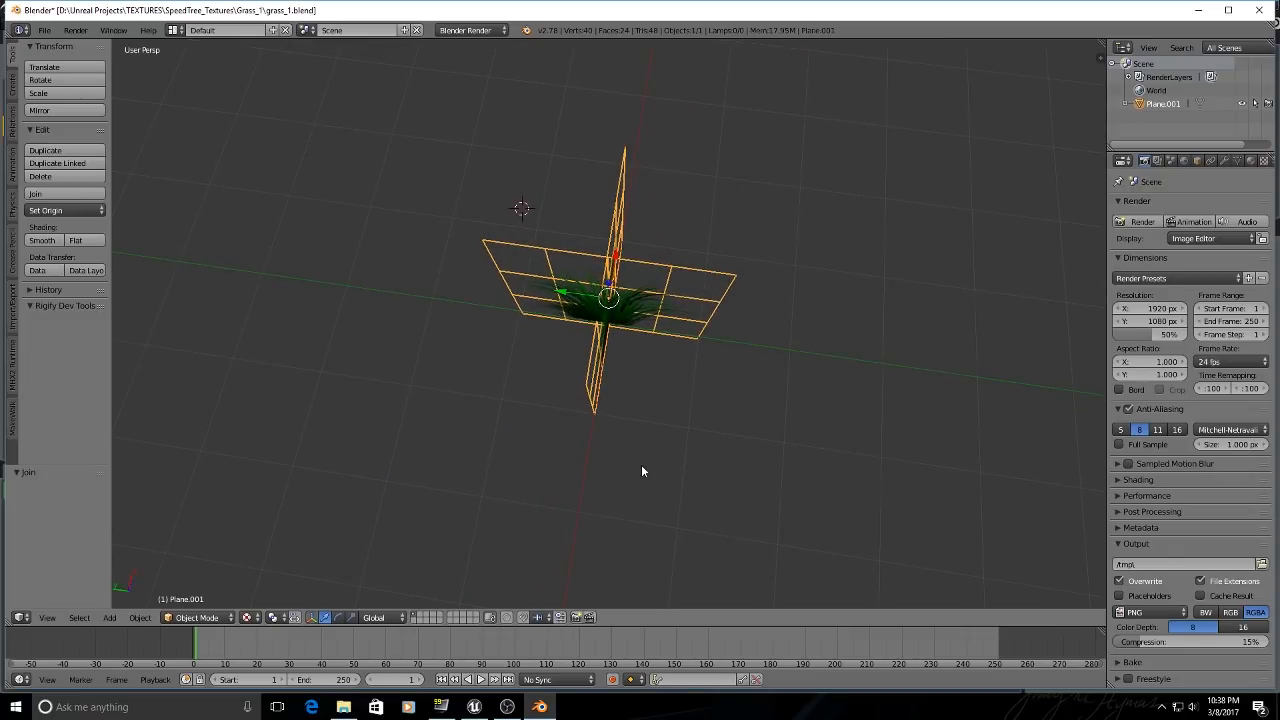
middle_drag(642, 466, 631, 389)
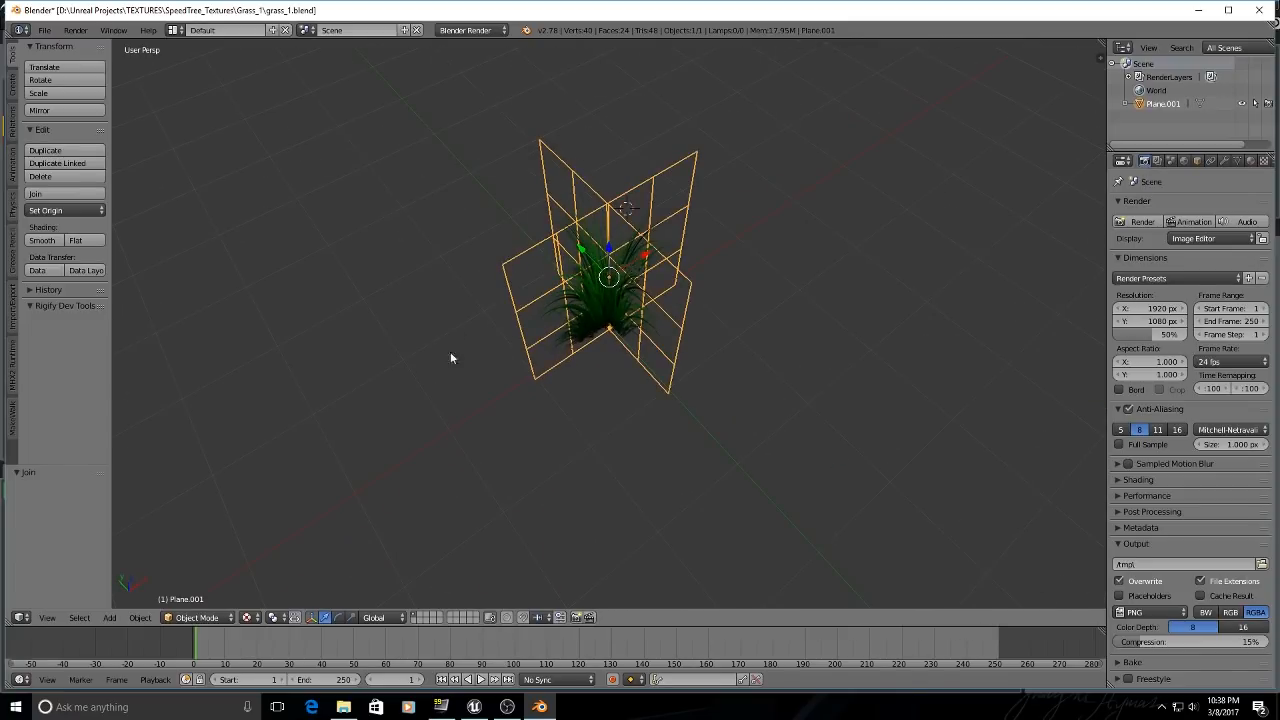
middle_drag(539, 436, 640, 460)
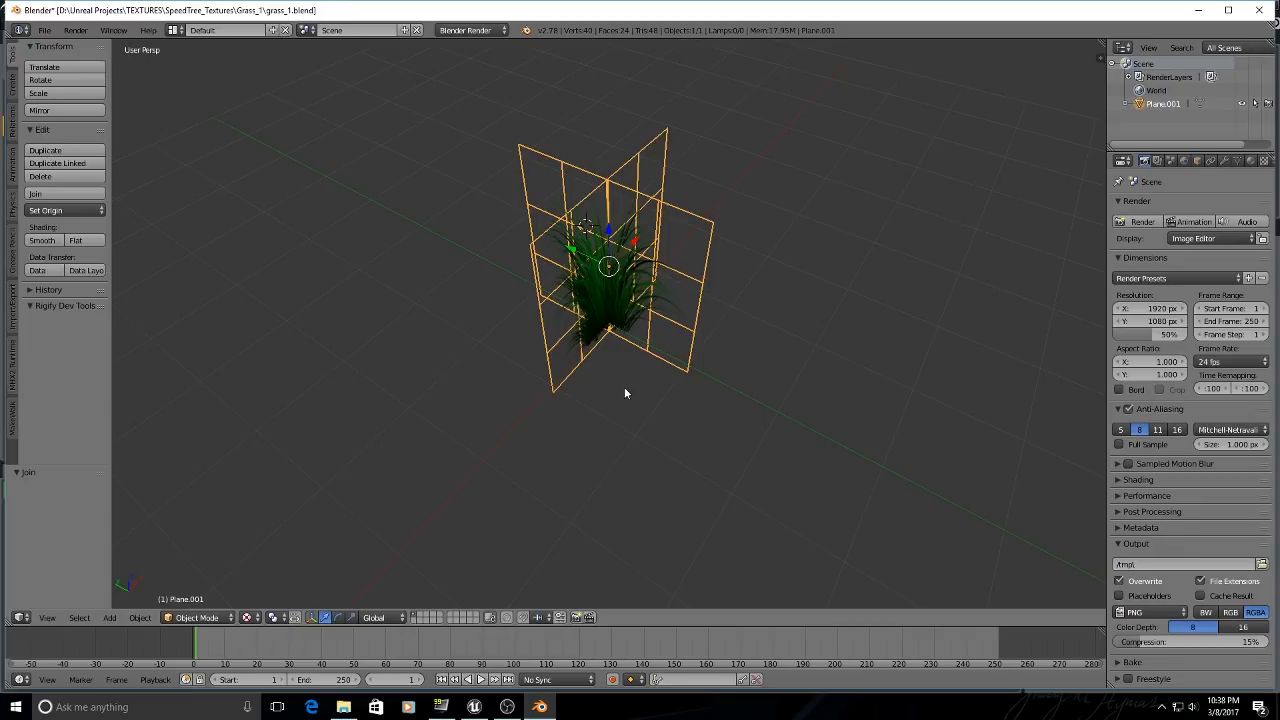
middle_drag(639, 411, 546, 163)
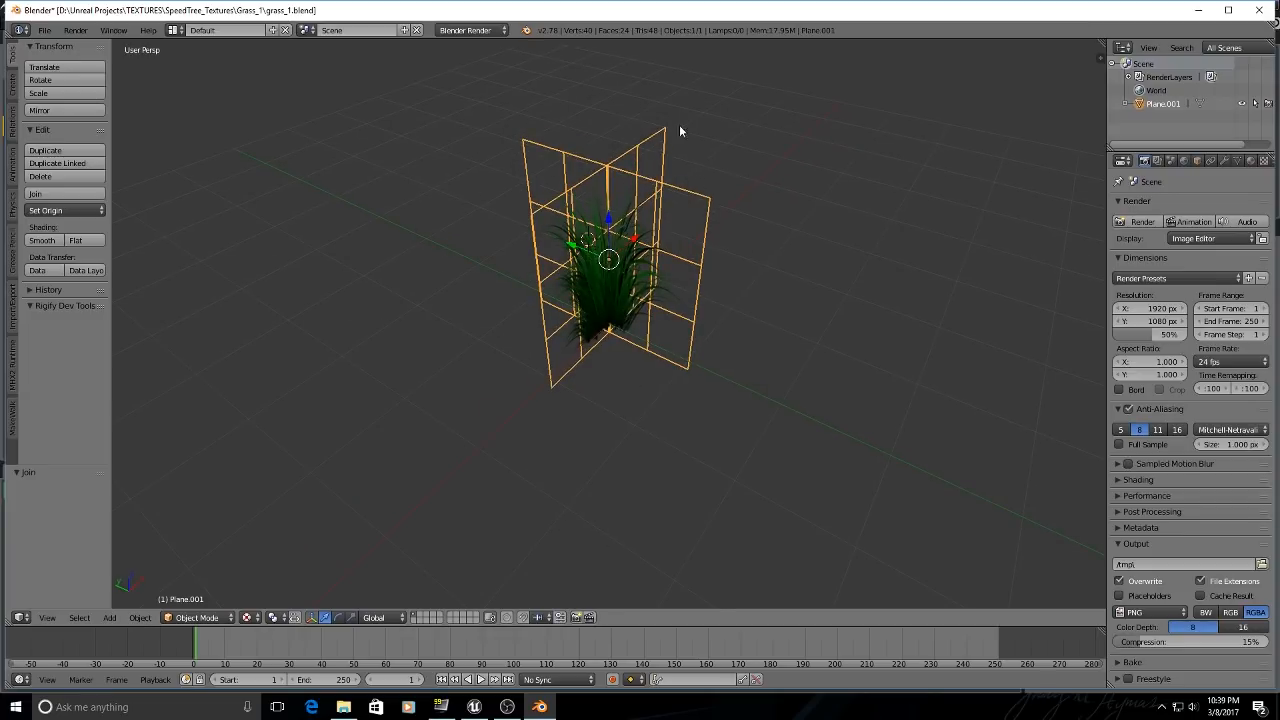
middle_drag(543, 457, 552, 470)
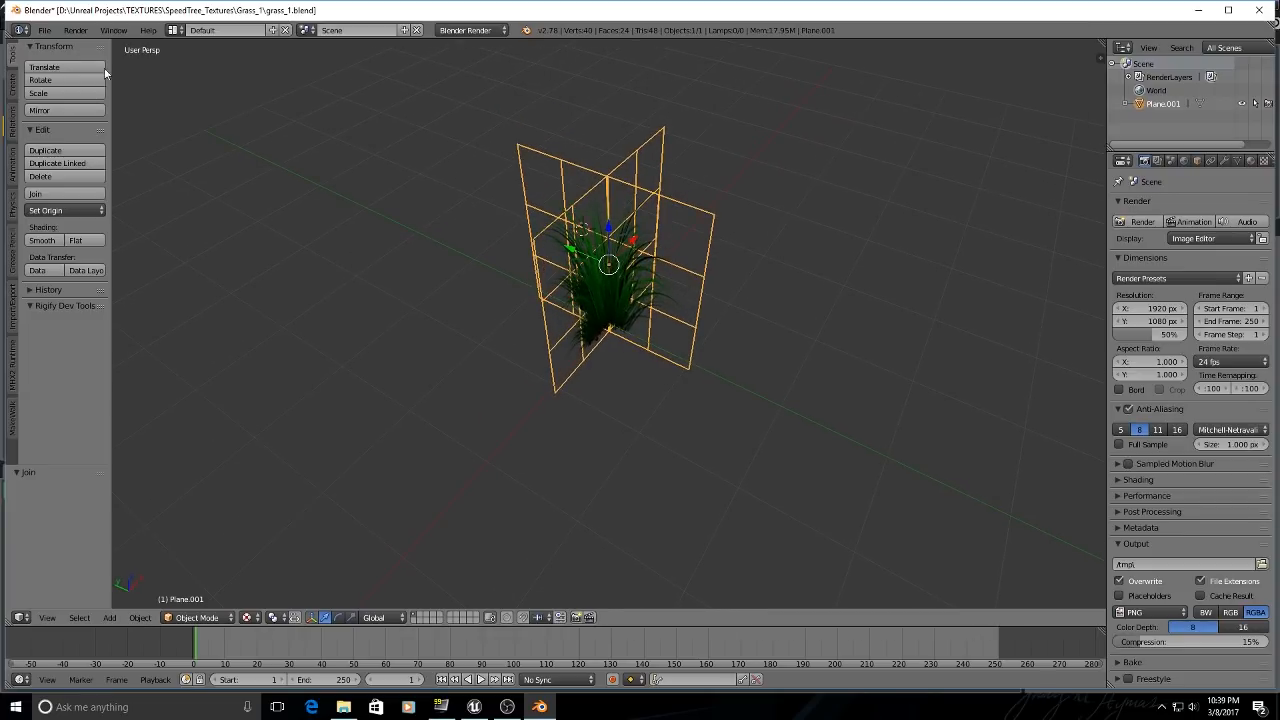
click(44, 30)
click(69, 136)
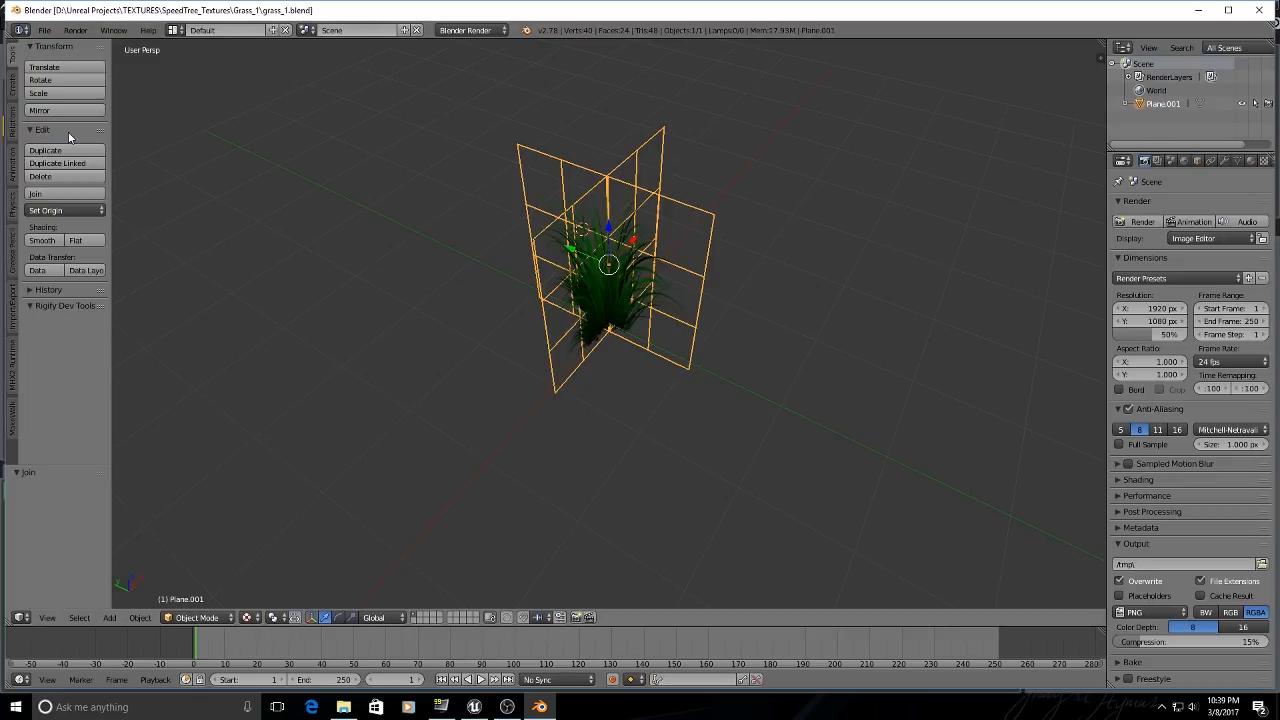
Export the grass mesh as an FBX file named grass_1.fbx in the Grass_1 textures folder.
click(44, 30)
mouse_move(98, 284)
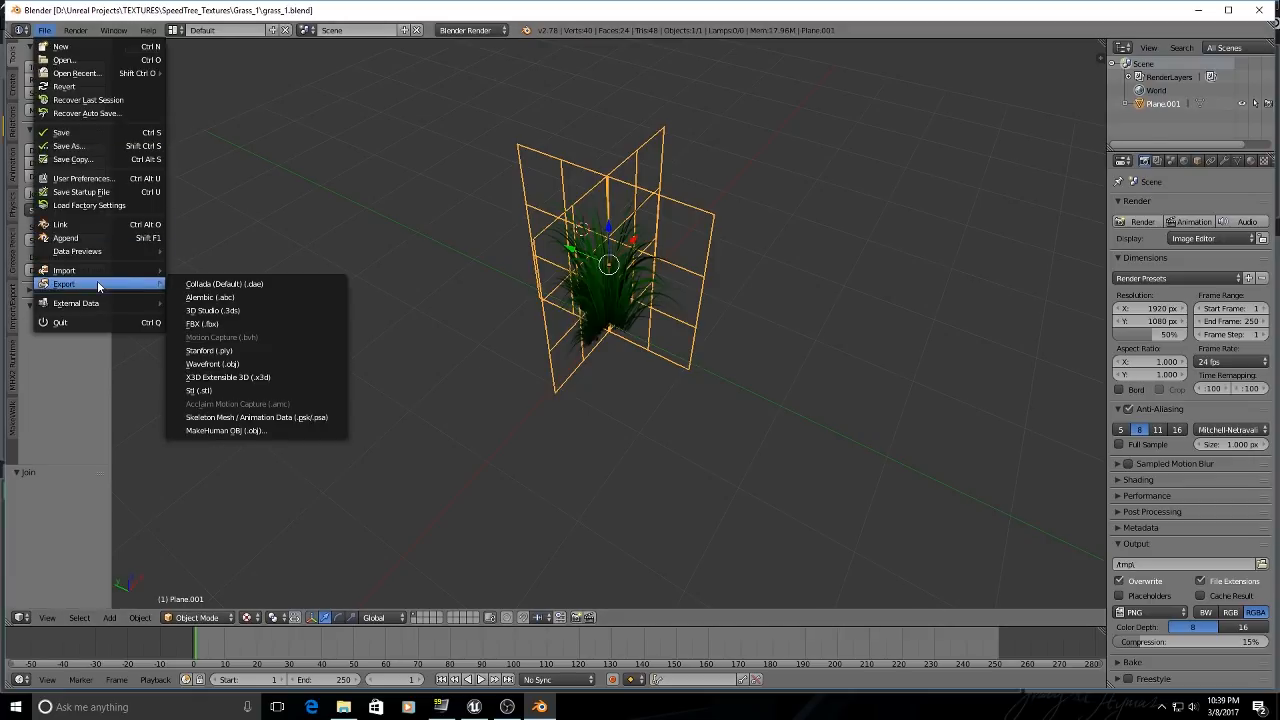
click(212, 327)
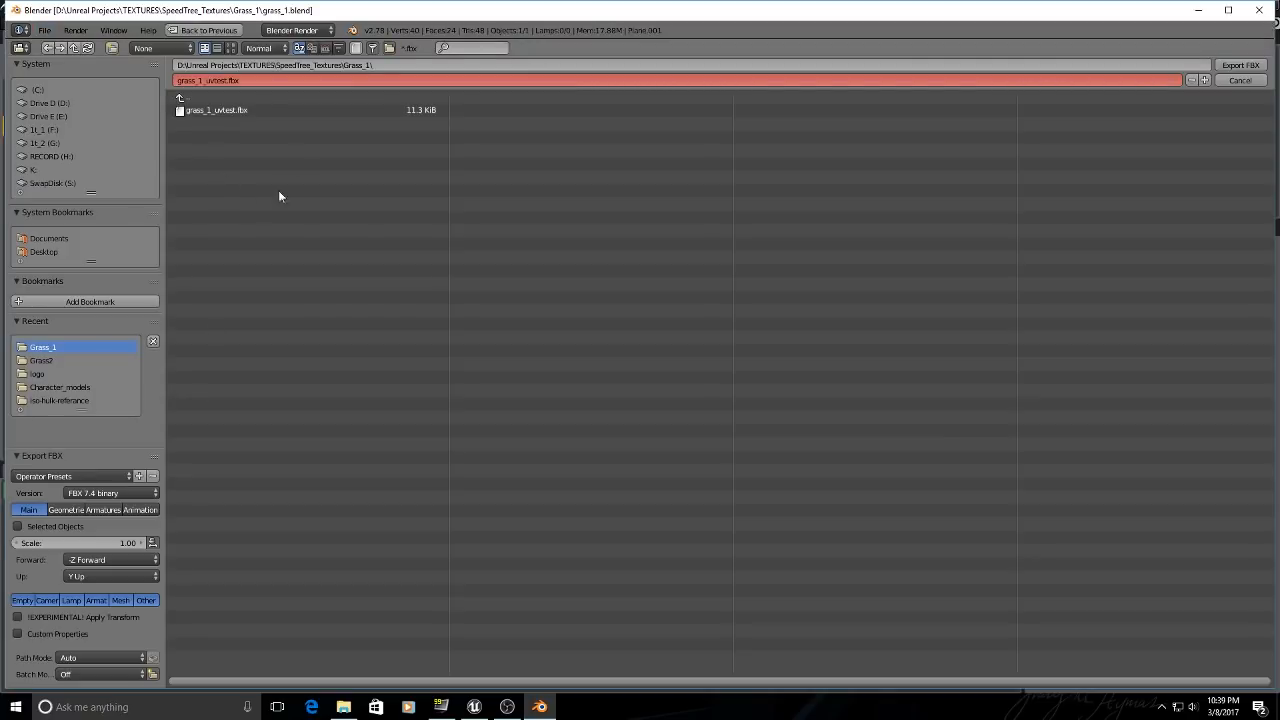
click(208, 80)
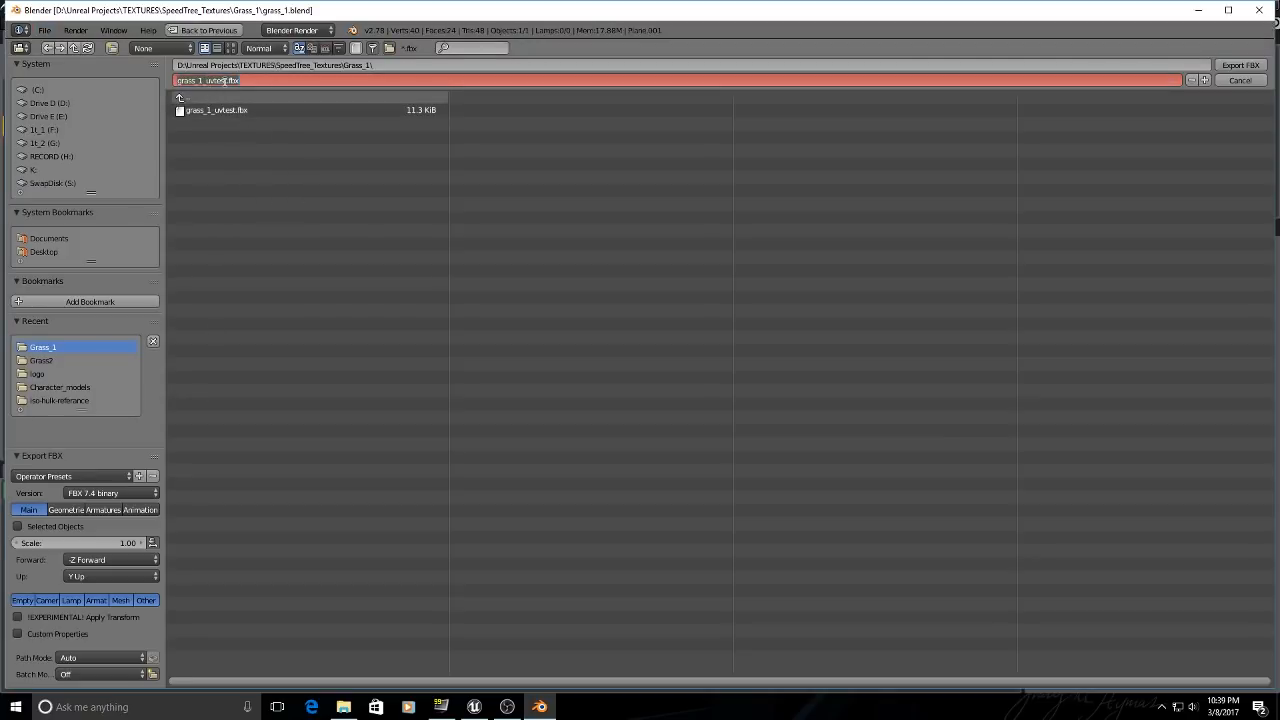
click(225, 82)
key(BackSpace)
key(BackSpace)
key(BackSpace)
key(BackSpace)
key(BackSpace)
key(BackSpace)
key(BackSpace)
click(1236, 66)
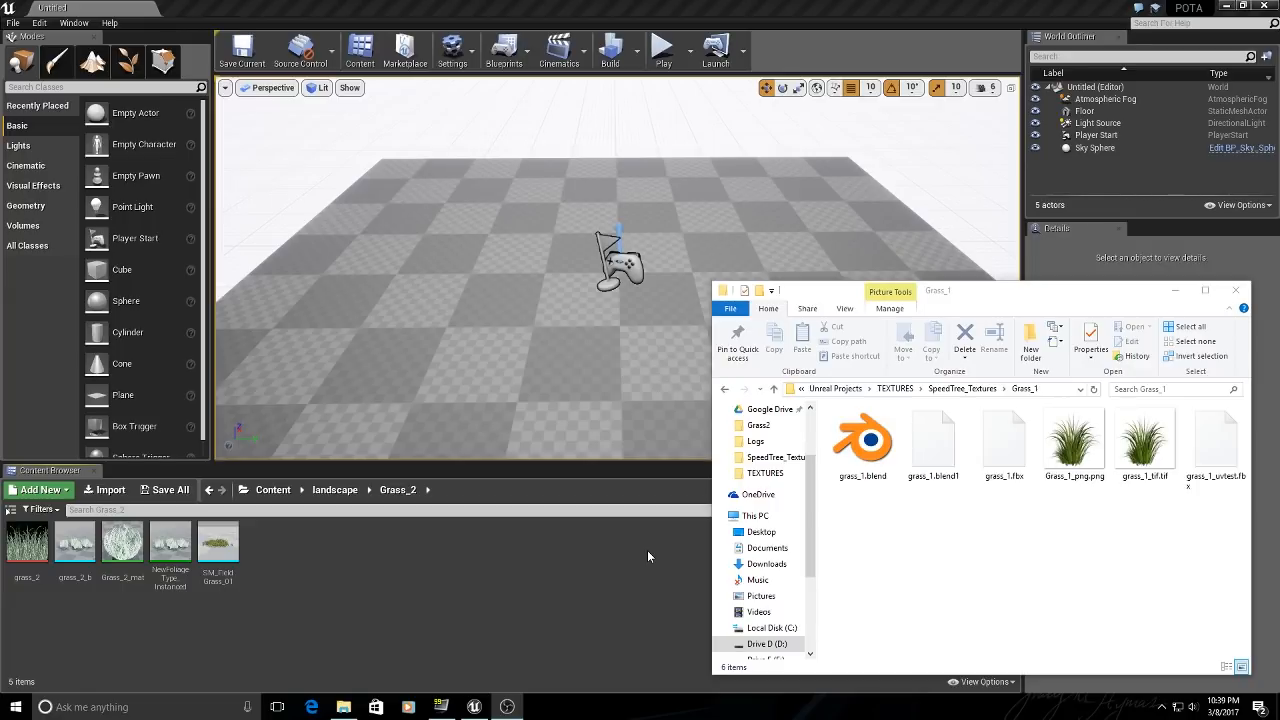
click(1008, 480)
drag(1010, 483, 416, 568)
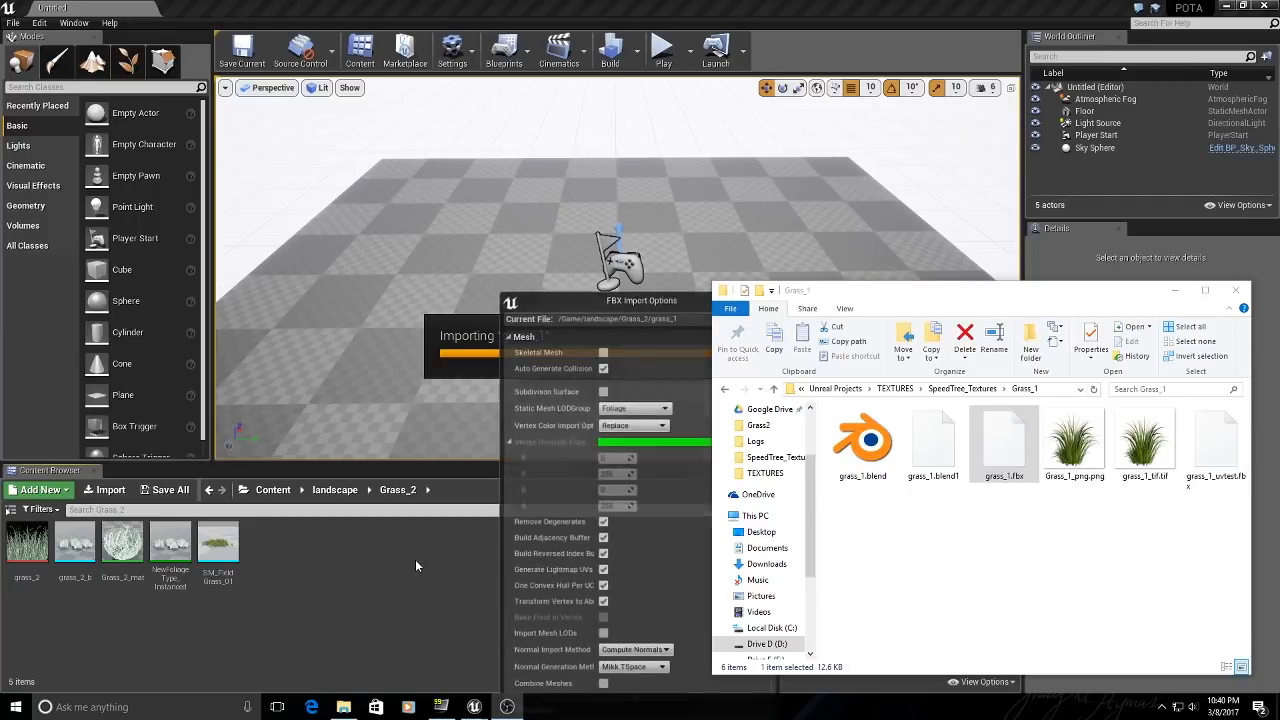
drag(657, 305, 527, 119)
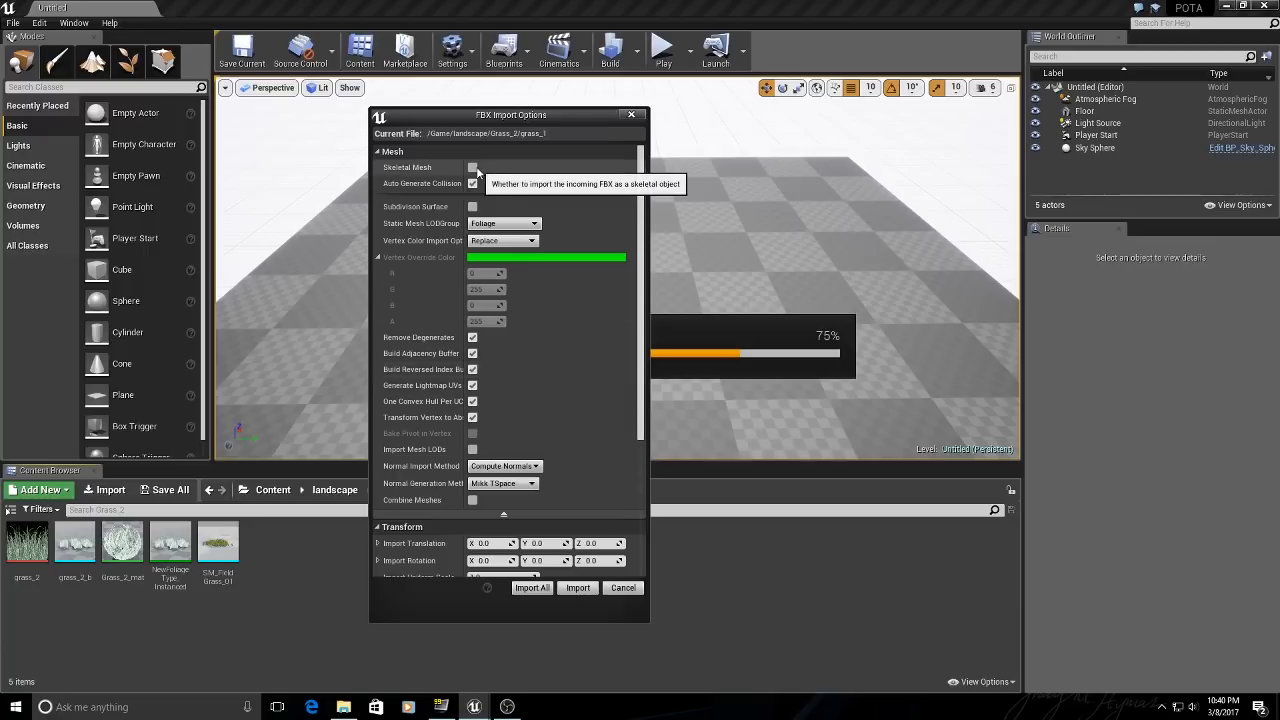
click(473, 184)
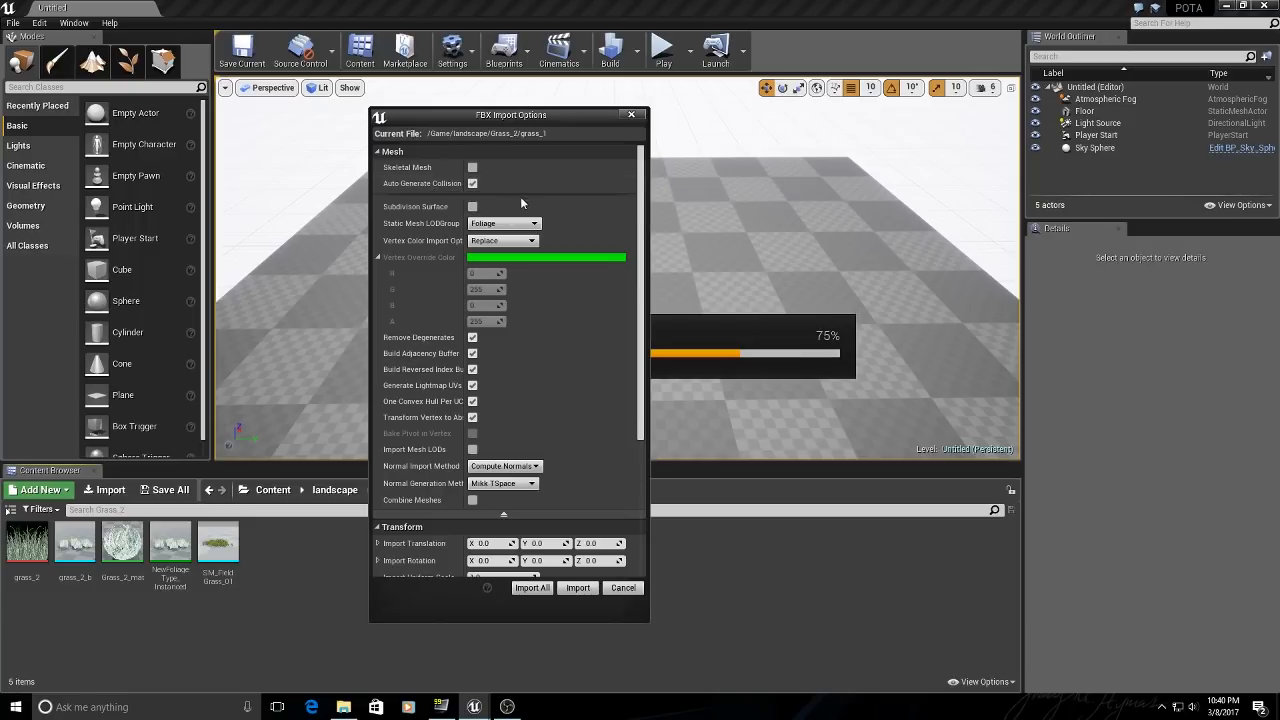
click(508, 225)
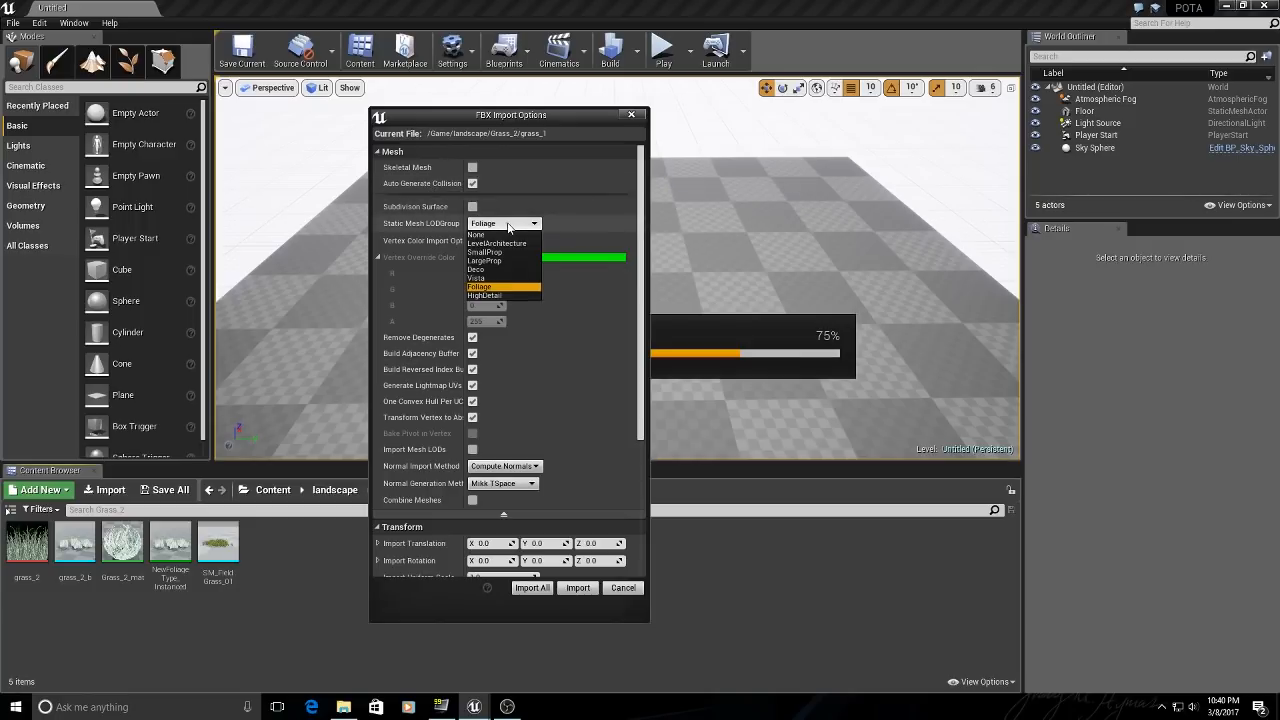
click(521, 288)
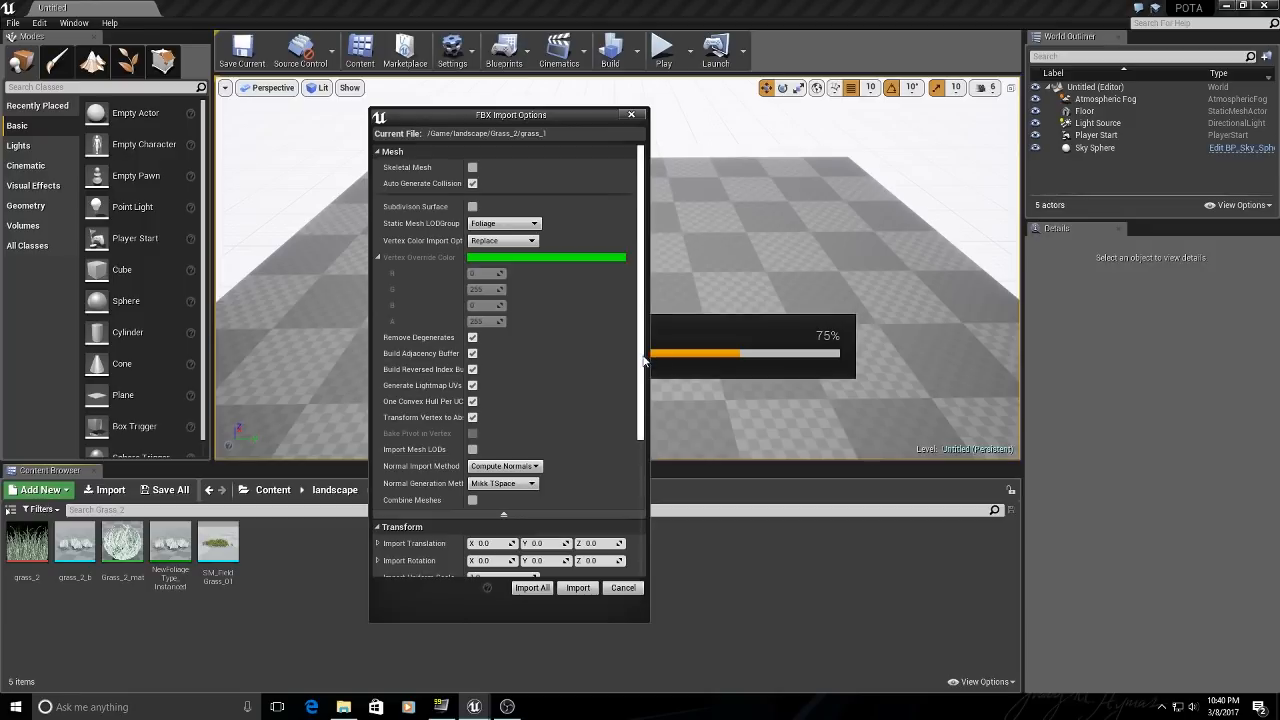
scroll(600, 340, down, 4)
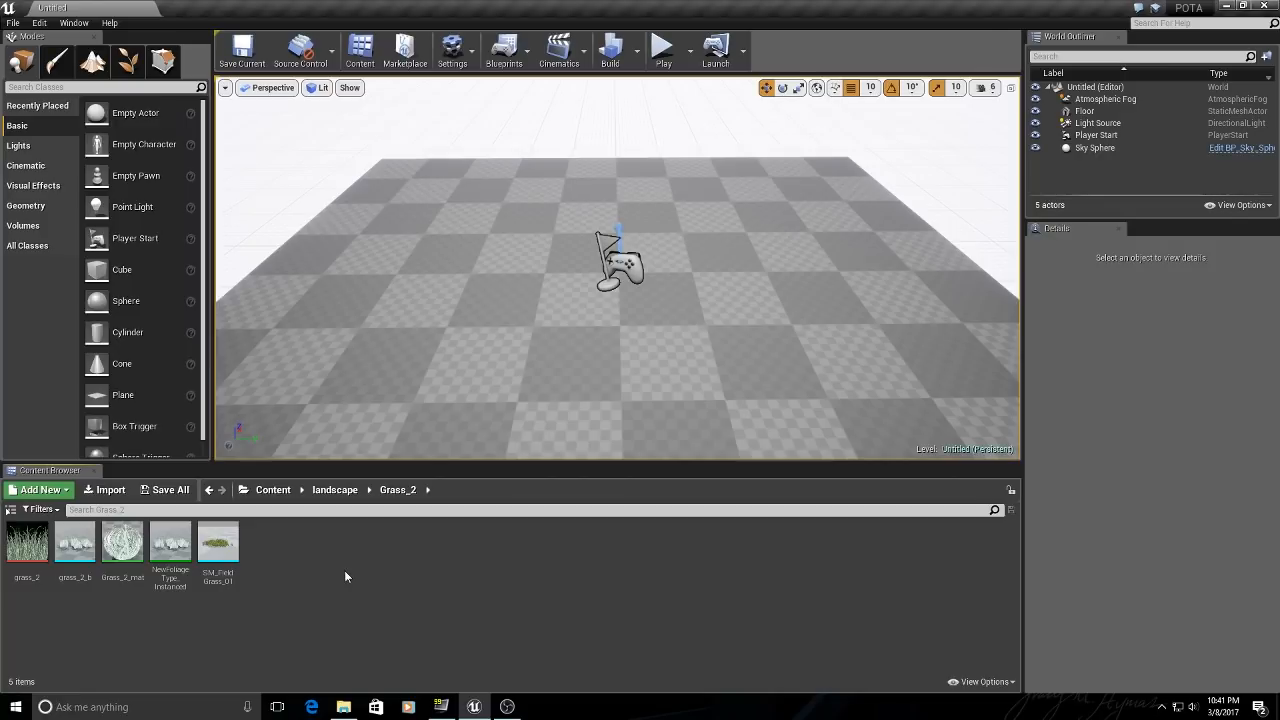
Create a folder named Grass_1 inside the landscape content folder in Unreal Editor and open it.
click(331, 488)
right_click(412, 618)
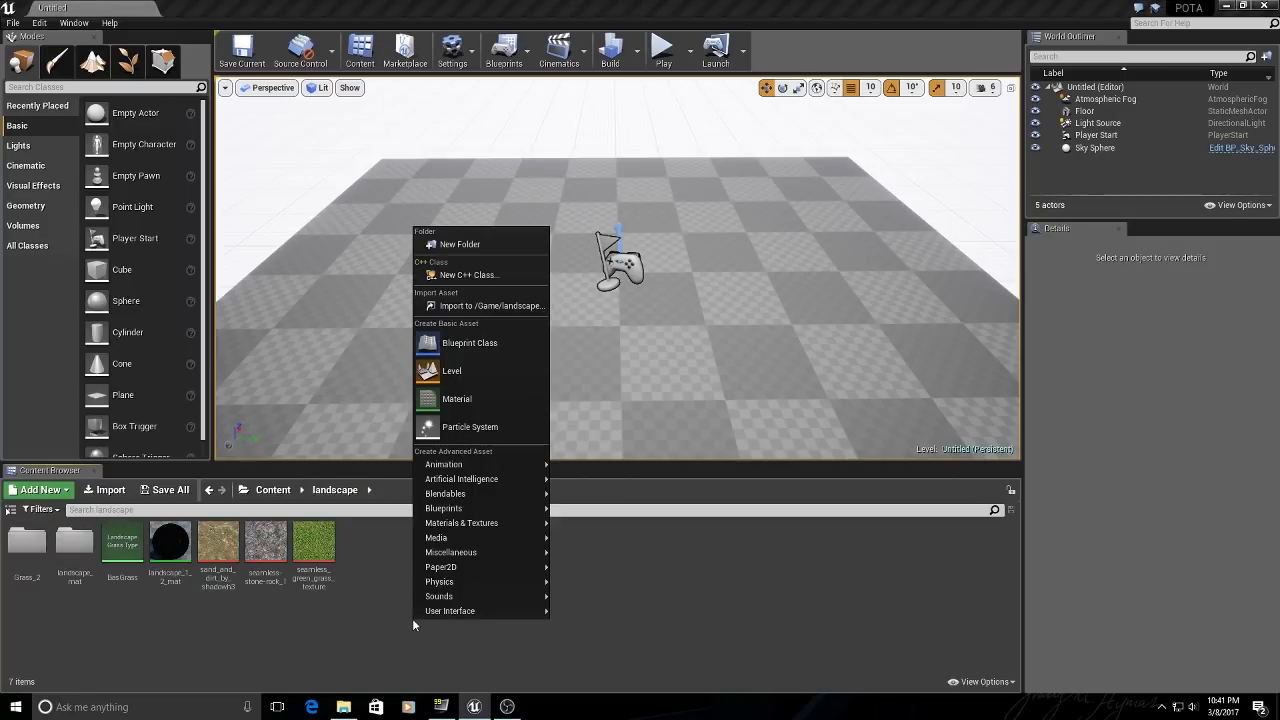
click(462, 244)
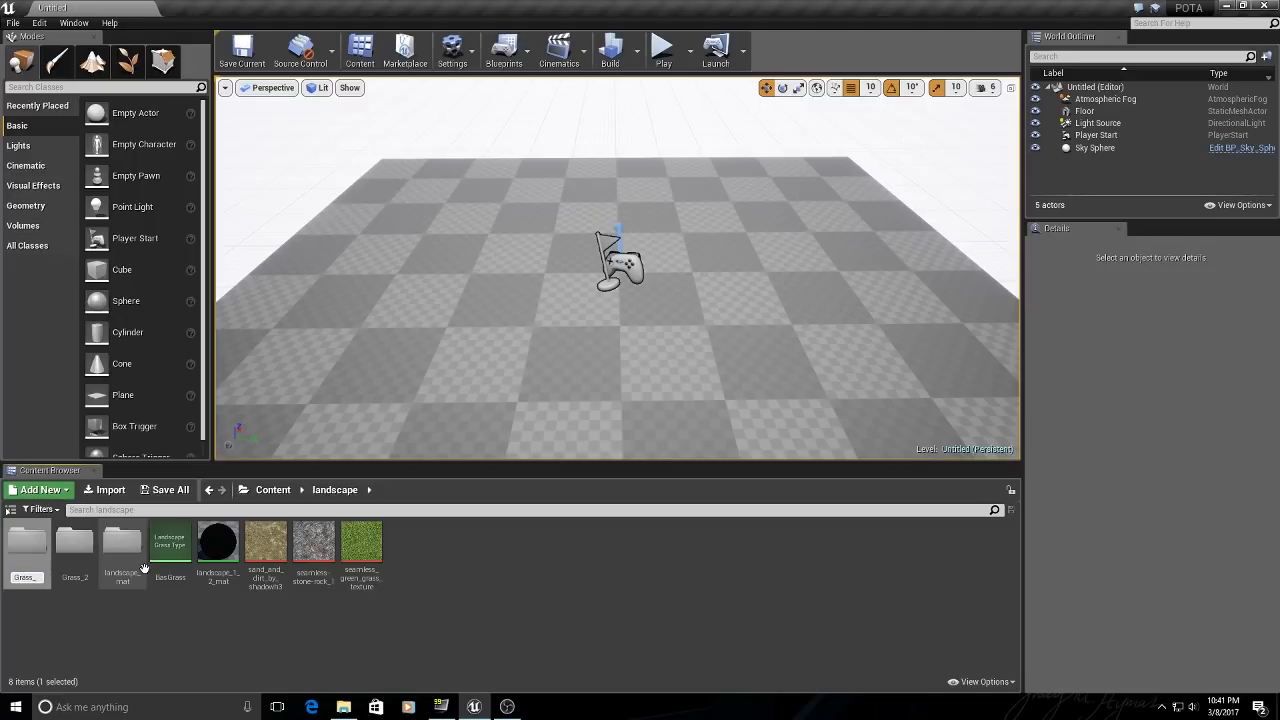
click(149, 628)
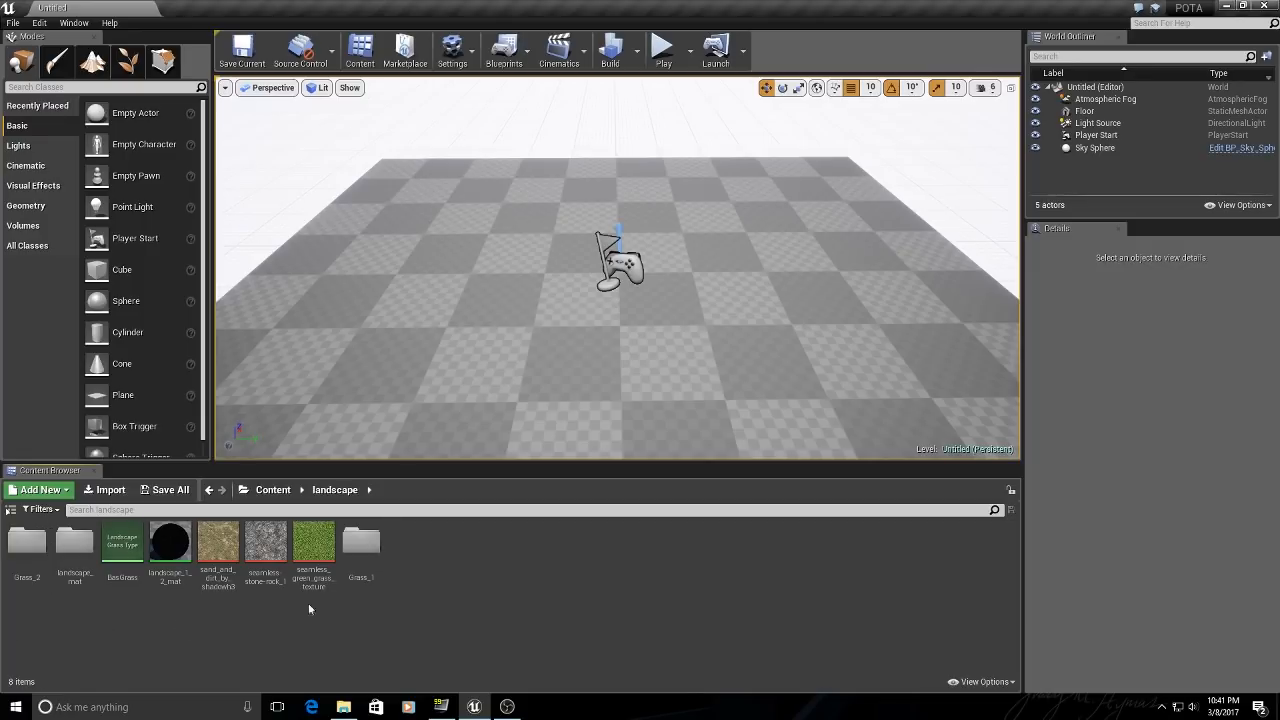
double_click(361, 542)
Import grass_1.fbx into the Grass_1 folder with the Foliage LOD group and vertex colors set to Replace, then dismiss the message log.
click(350, 707)
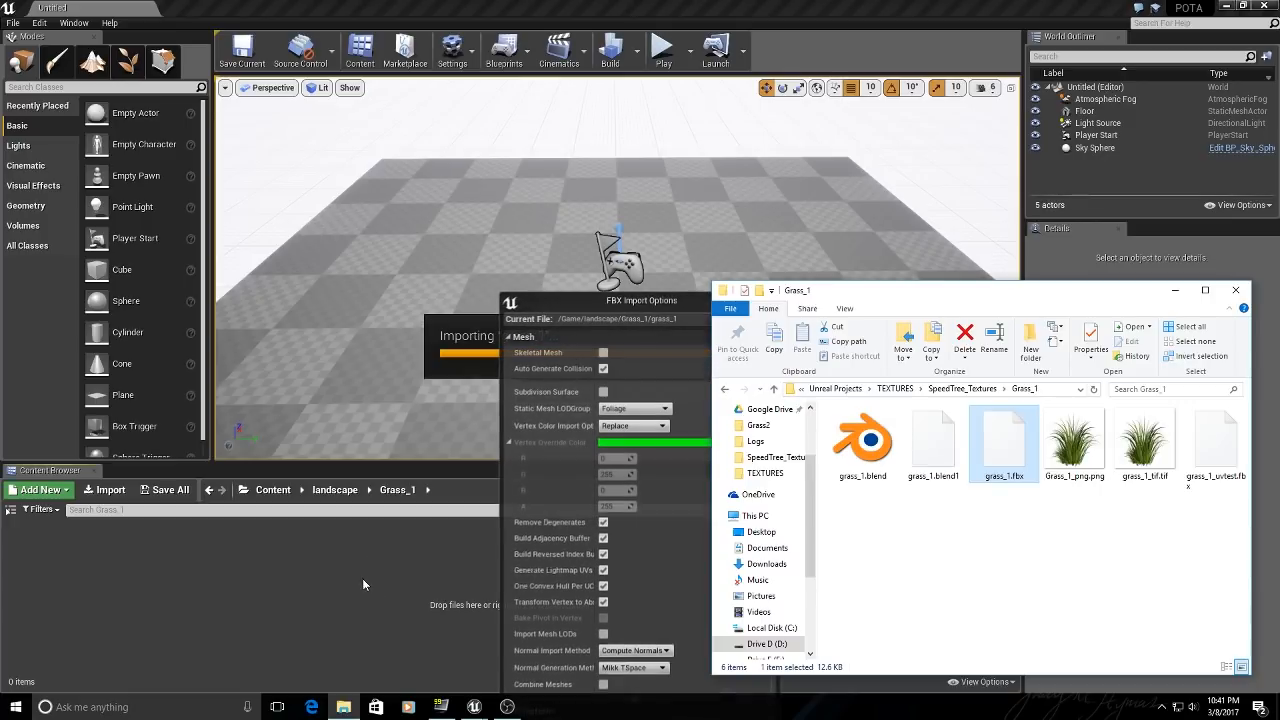
drag(613, 303, 468, 168)
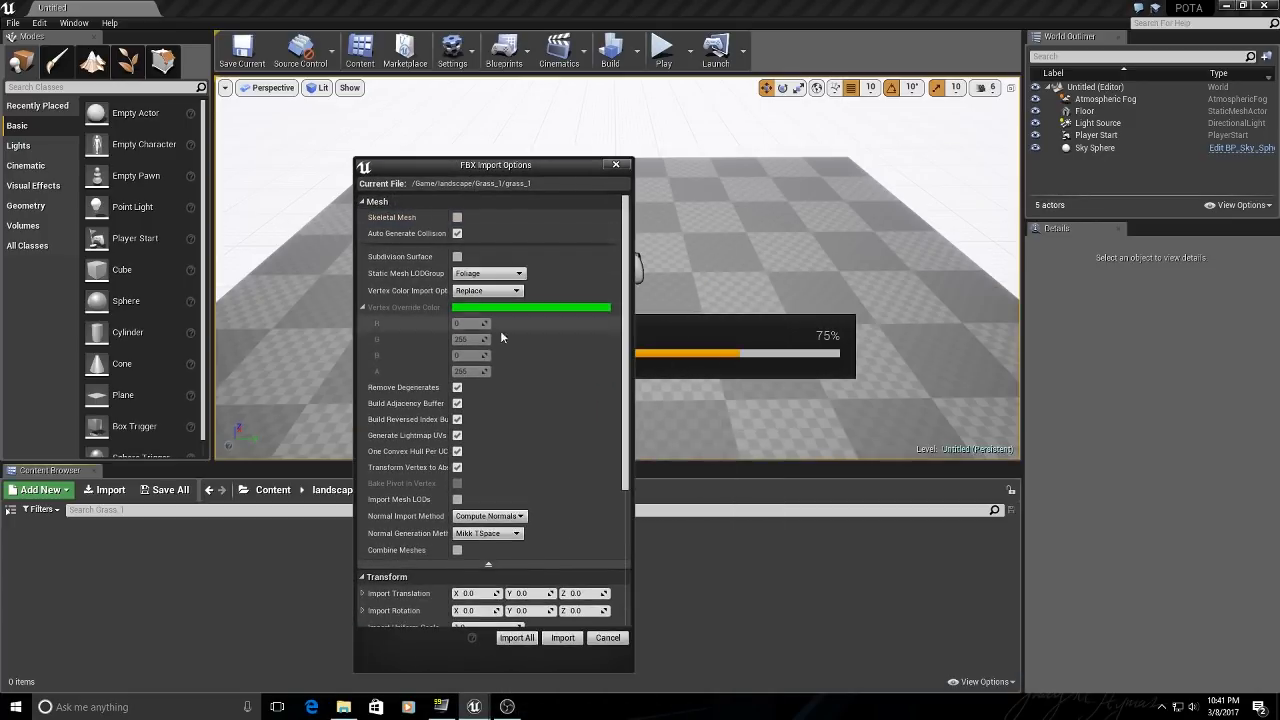
click(572, 639)
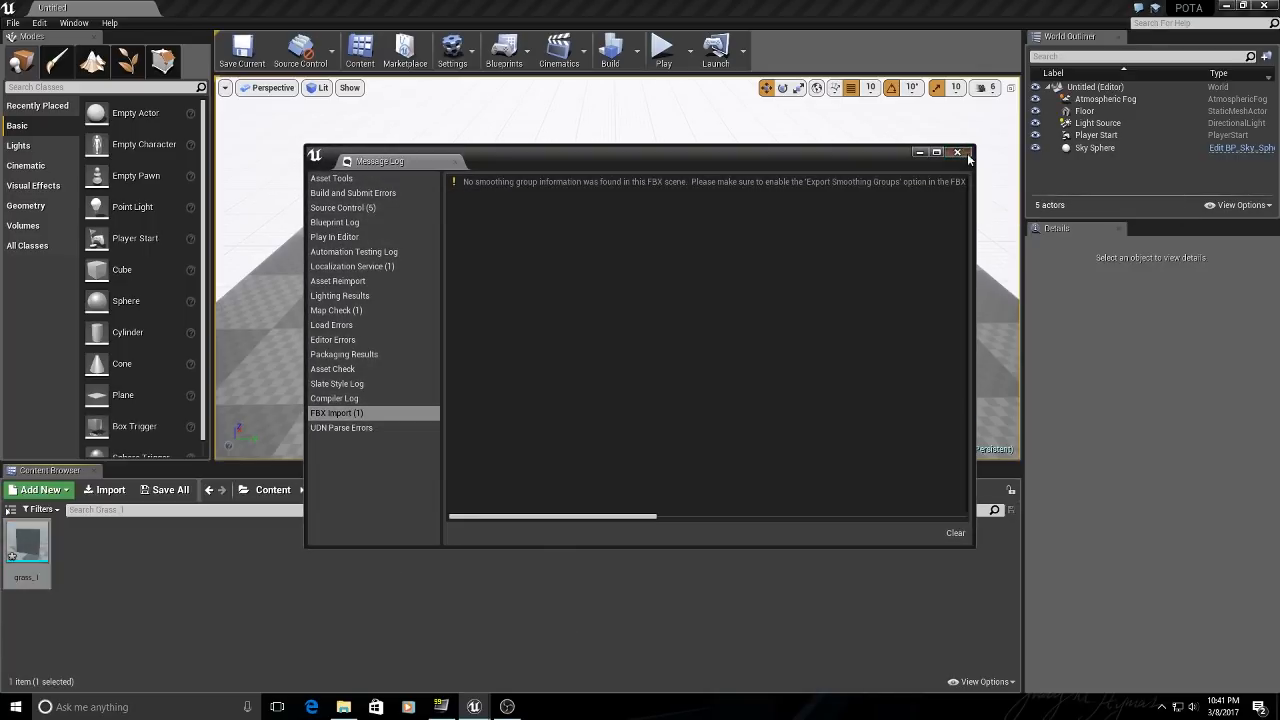
click(959, 153)
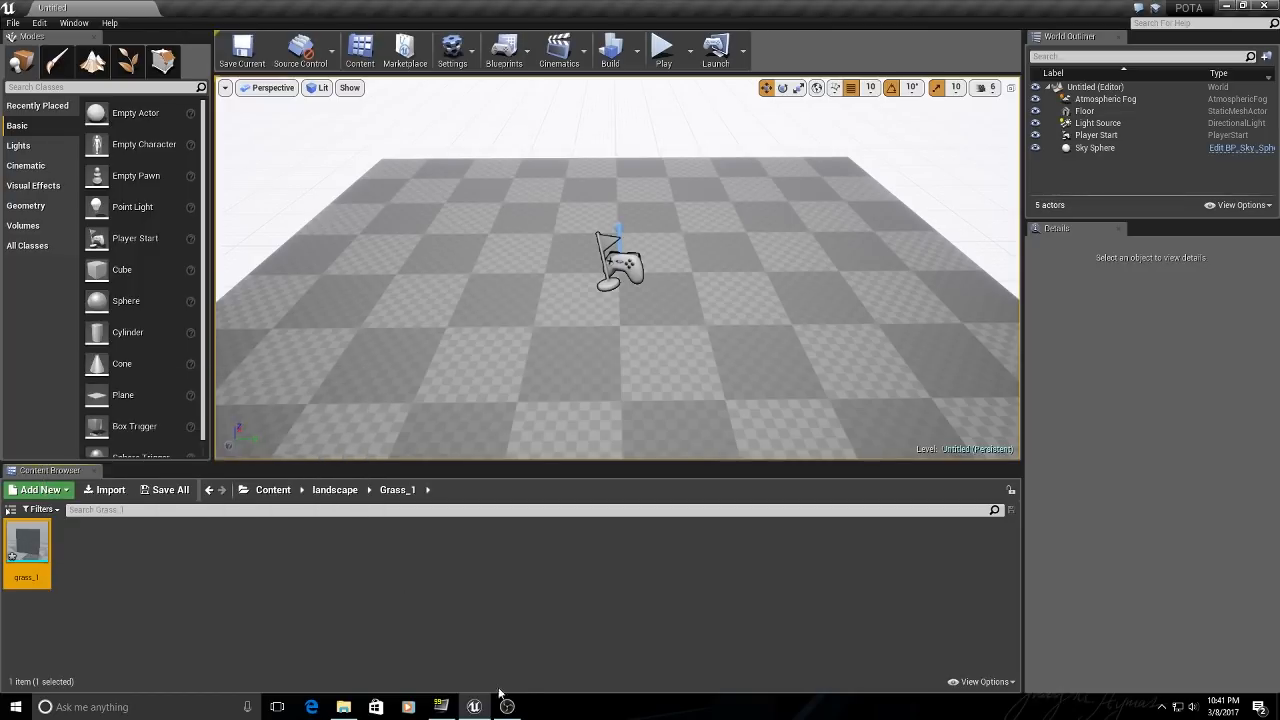
Import the texture Grass_1_png.png from the Grass_1 textures folder into the Grass_1 content folder.
click(343, 706)
click(1074, 461)
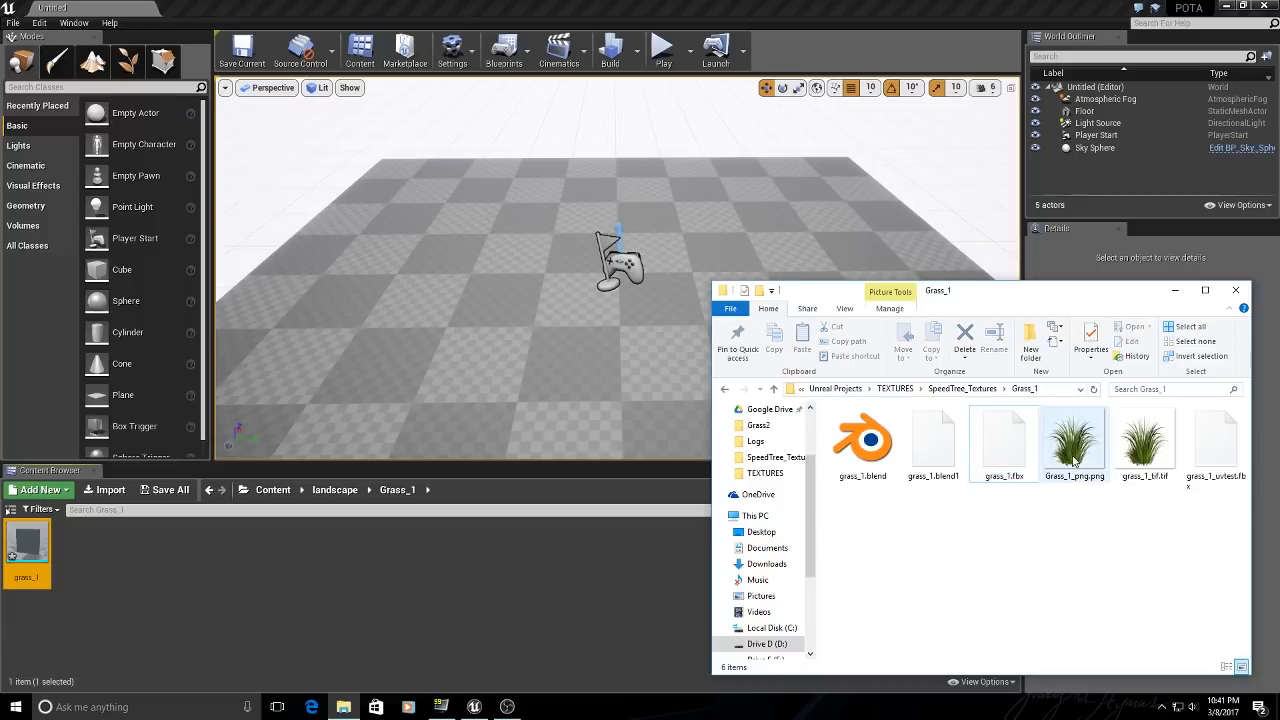
click(354, 569)
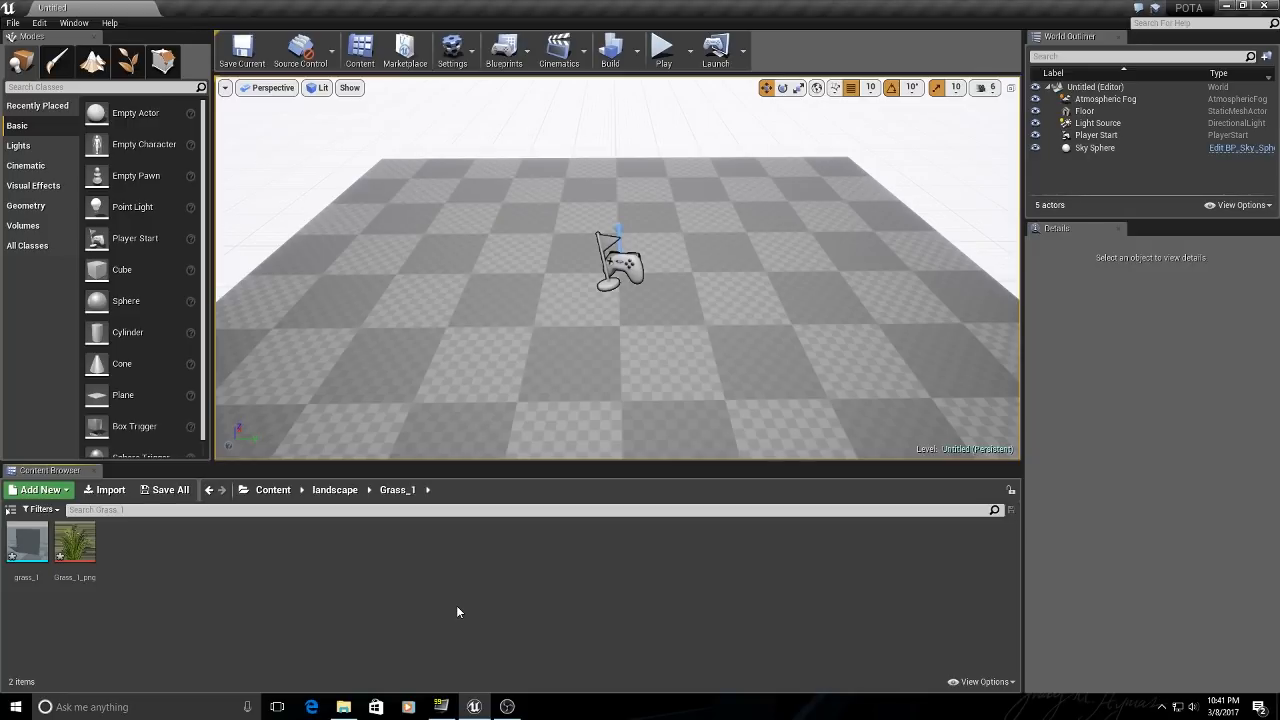
Open the M_FieldGrass_01 material from KiteDemo/Environments/Foliage/Grass/FieldGrass, examine its node graph, and close it.
click(270, 493)
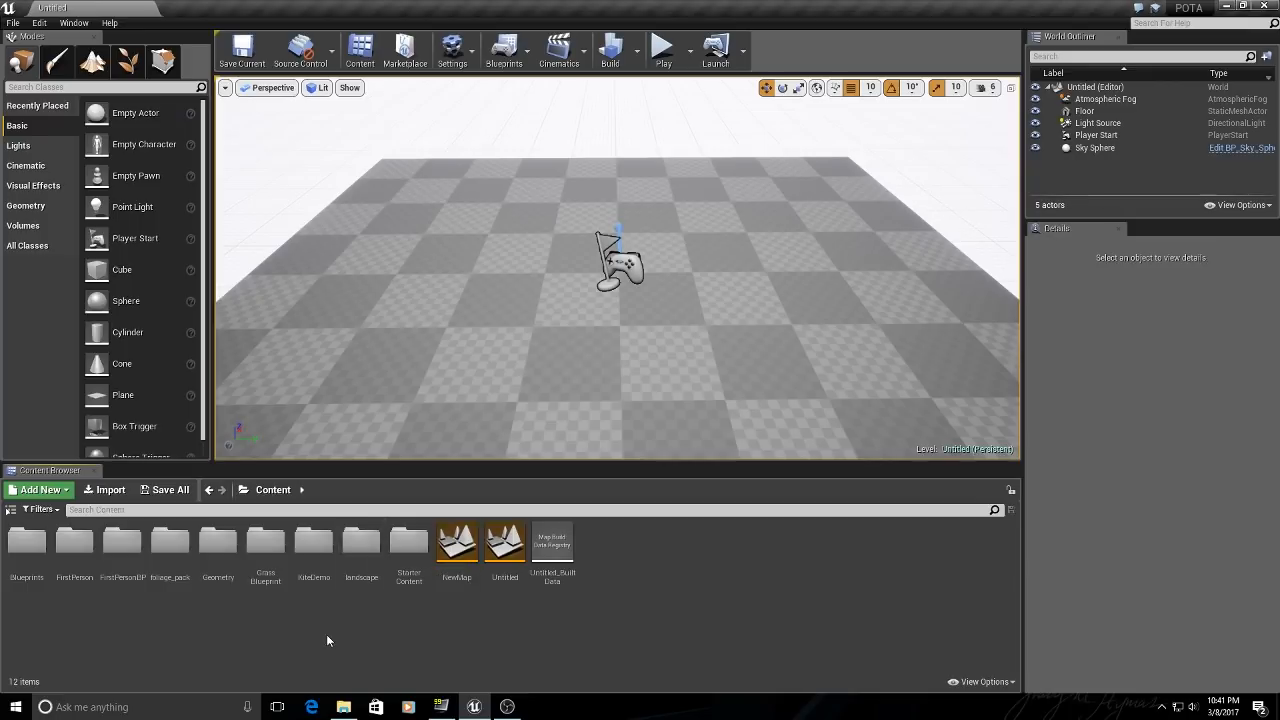
double_click(313, 545)
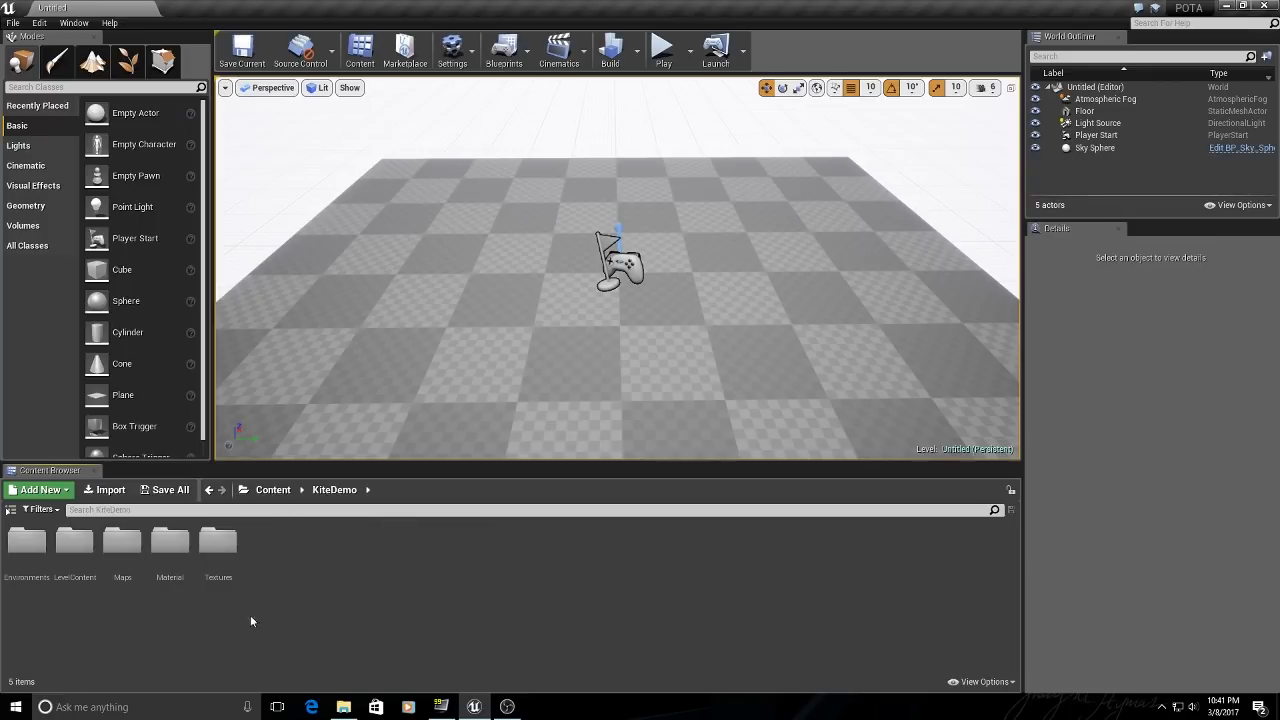
double_click(27, 541)
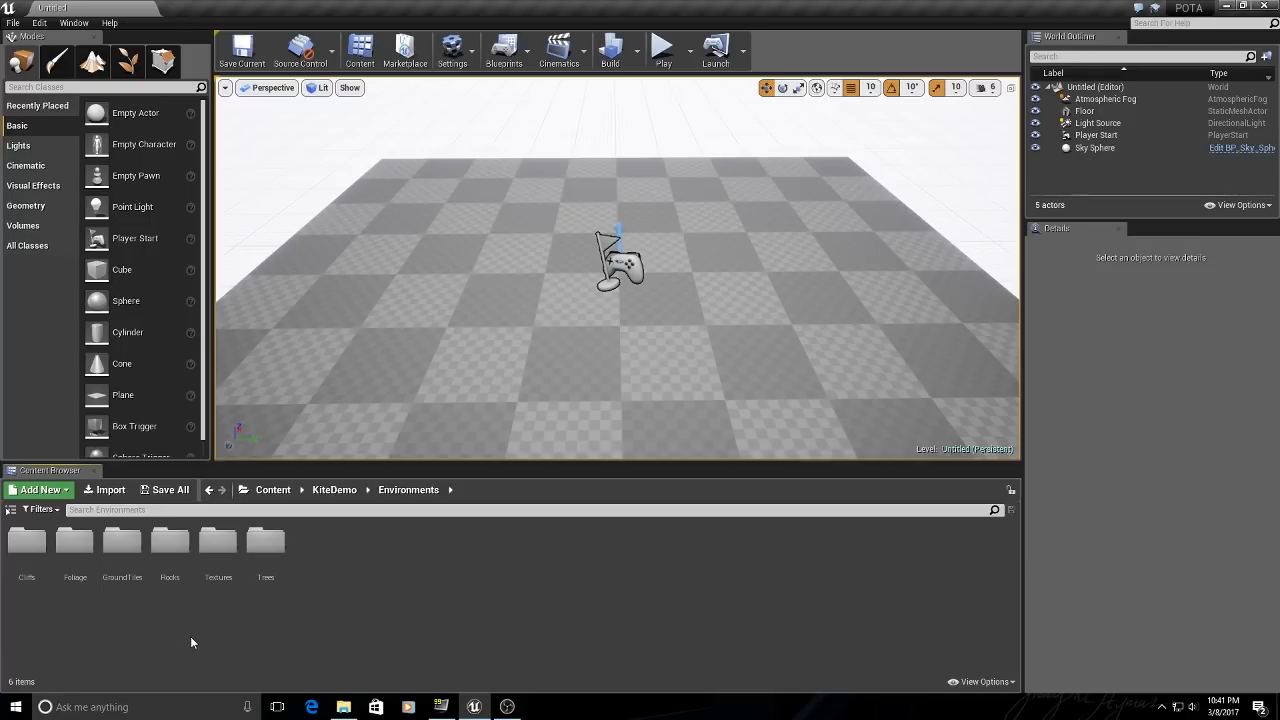
double_click(75, 541)
click(258, 553)
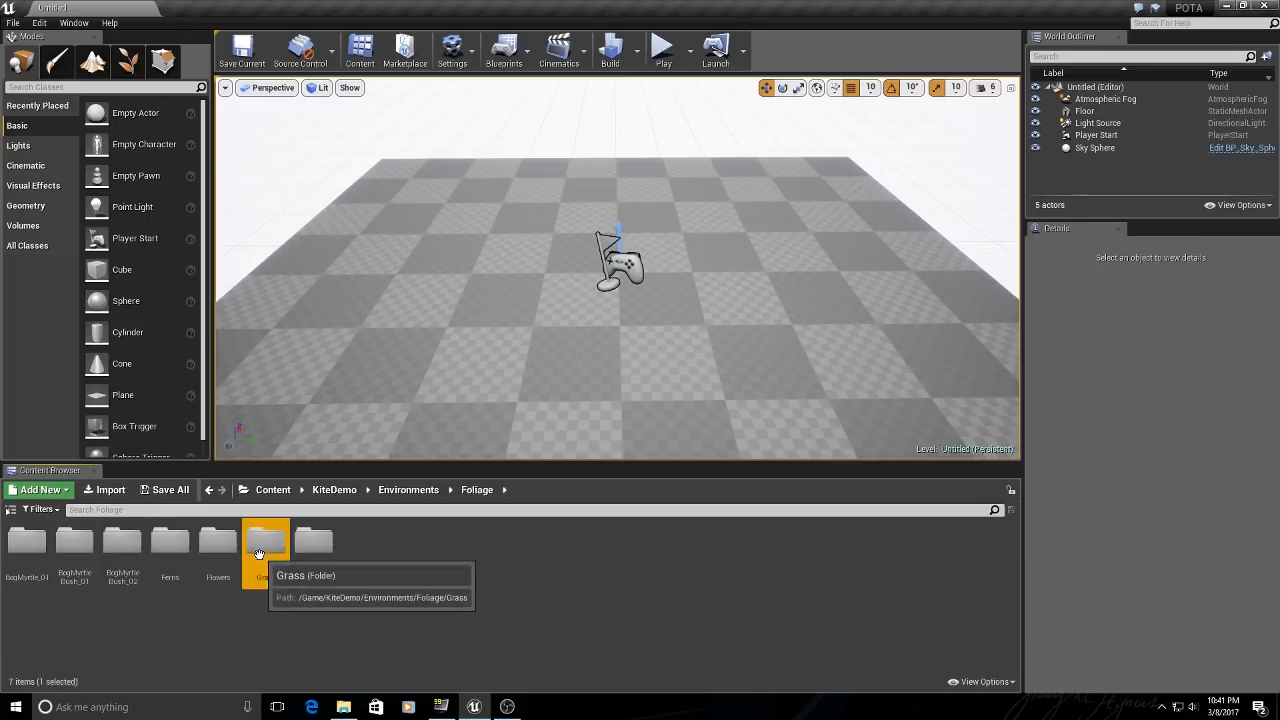
double_click(258, 553)
double_click(27, 541)
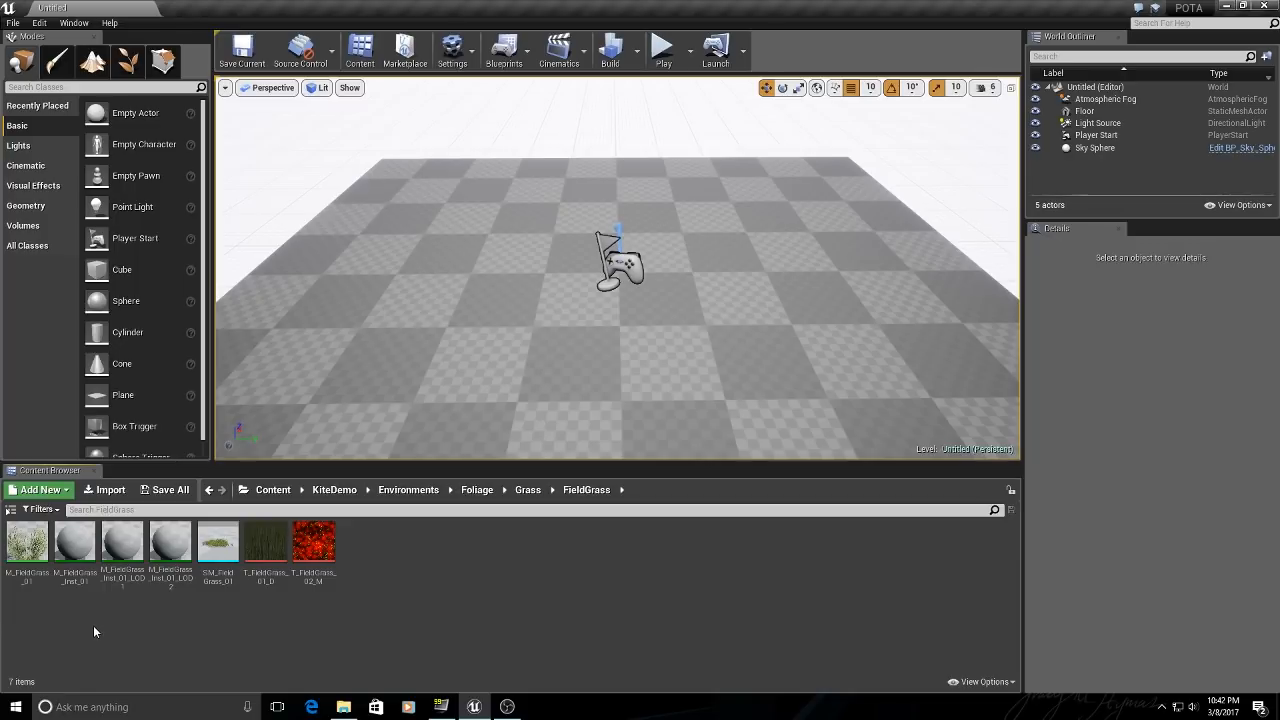
click(35, 548)
double_click(35, 548)
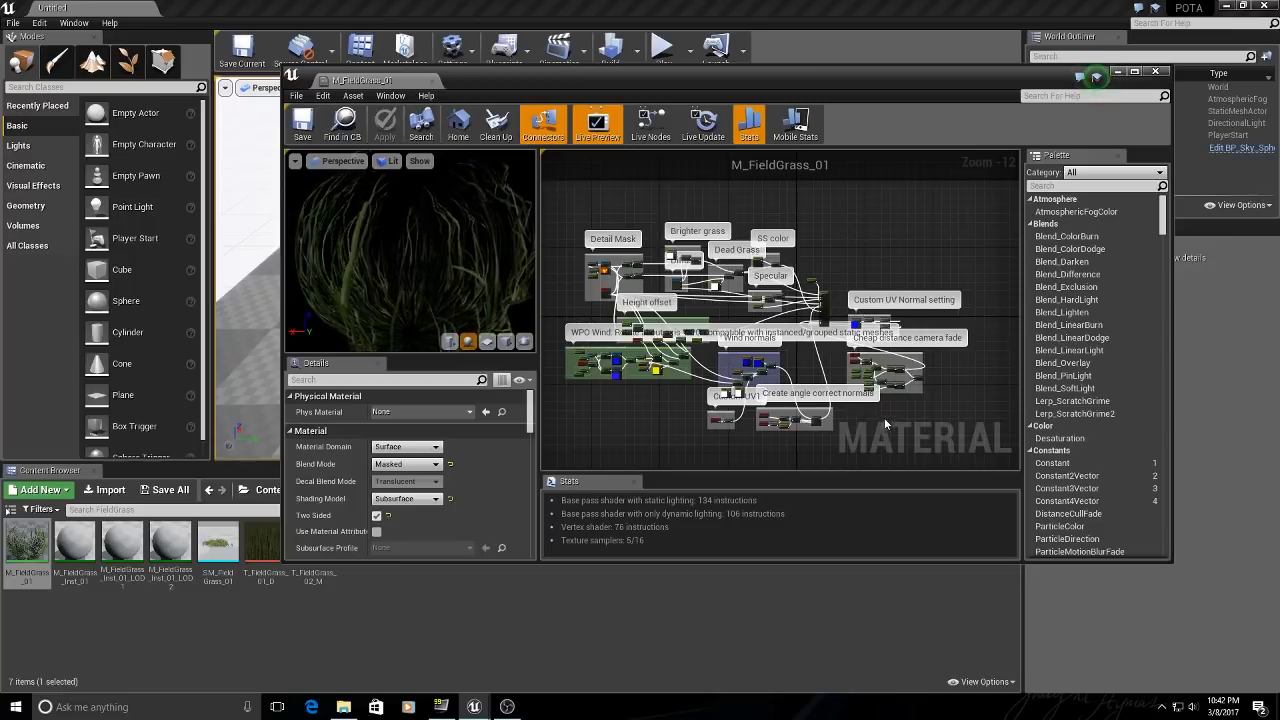
click(1155, 71)
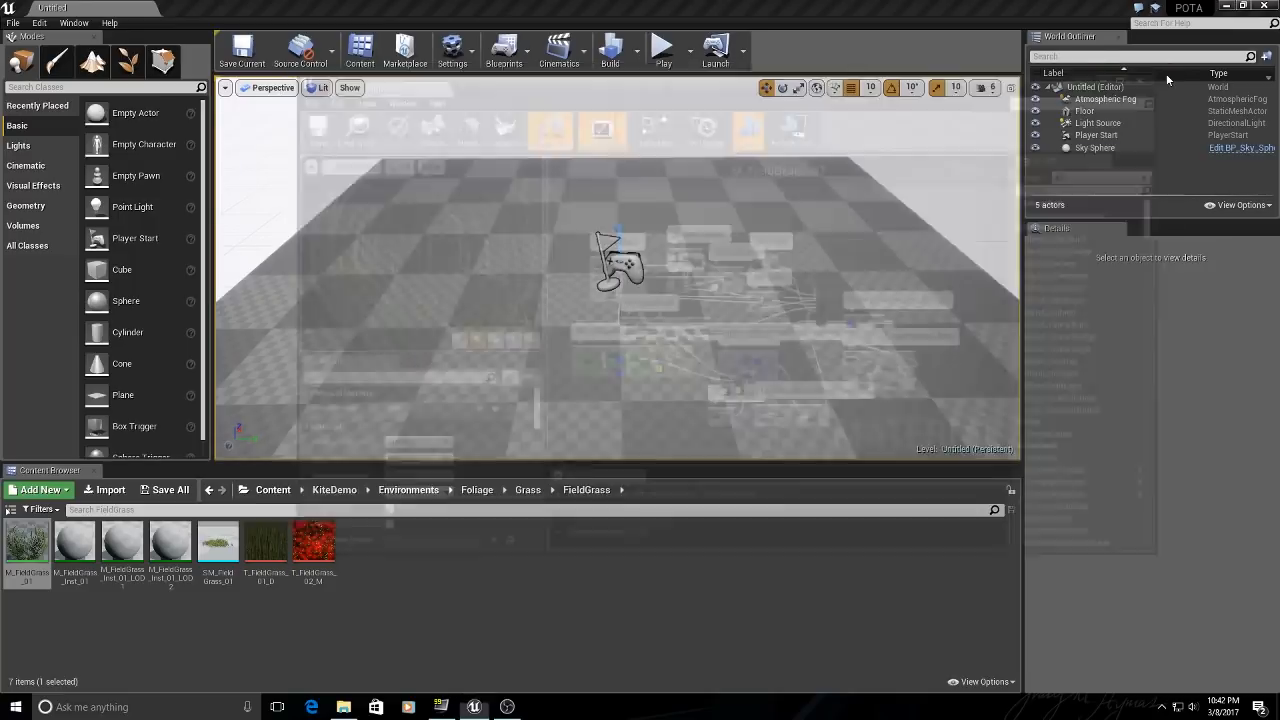
click(439, 604)
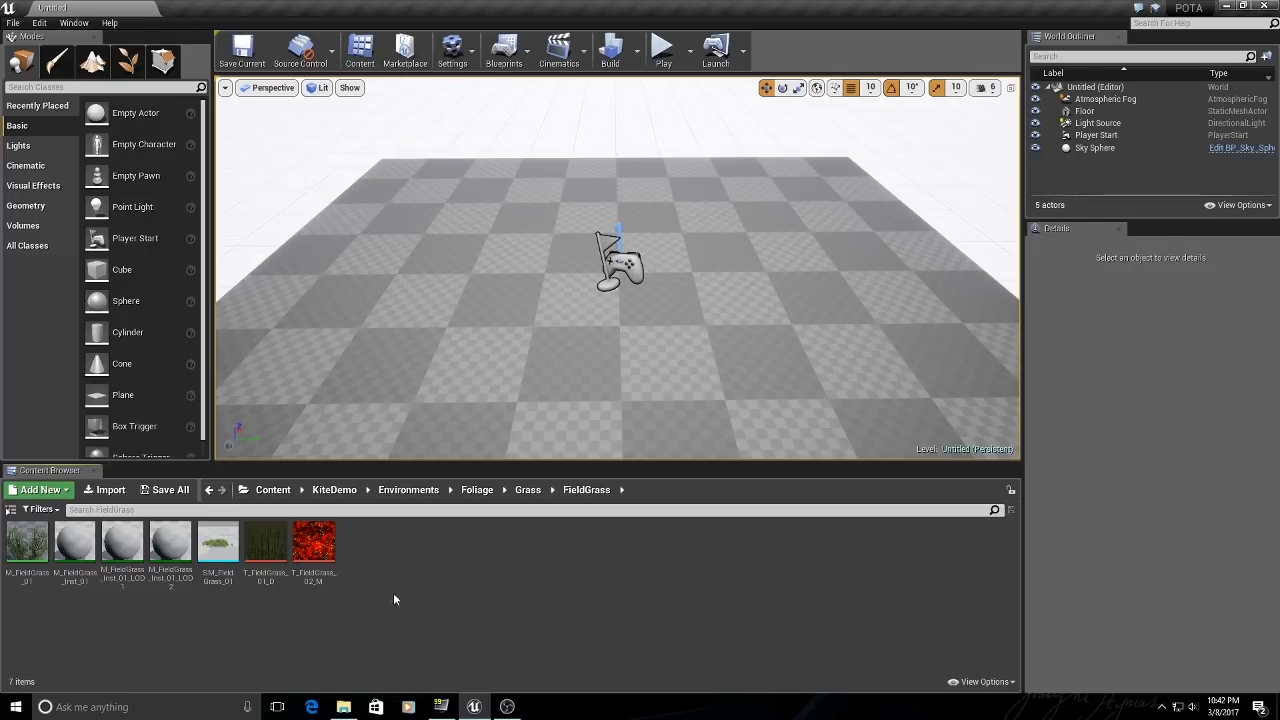
Return to the landscape/Grass_1 content folder and switch to File Explorer for the project's asset files.
click(273, 490)
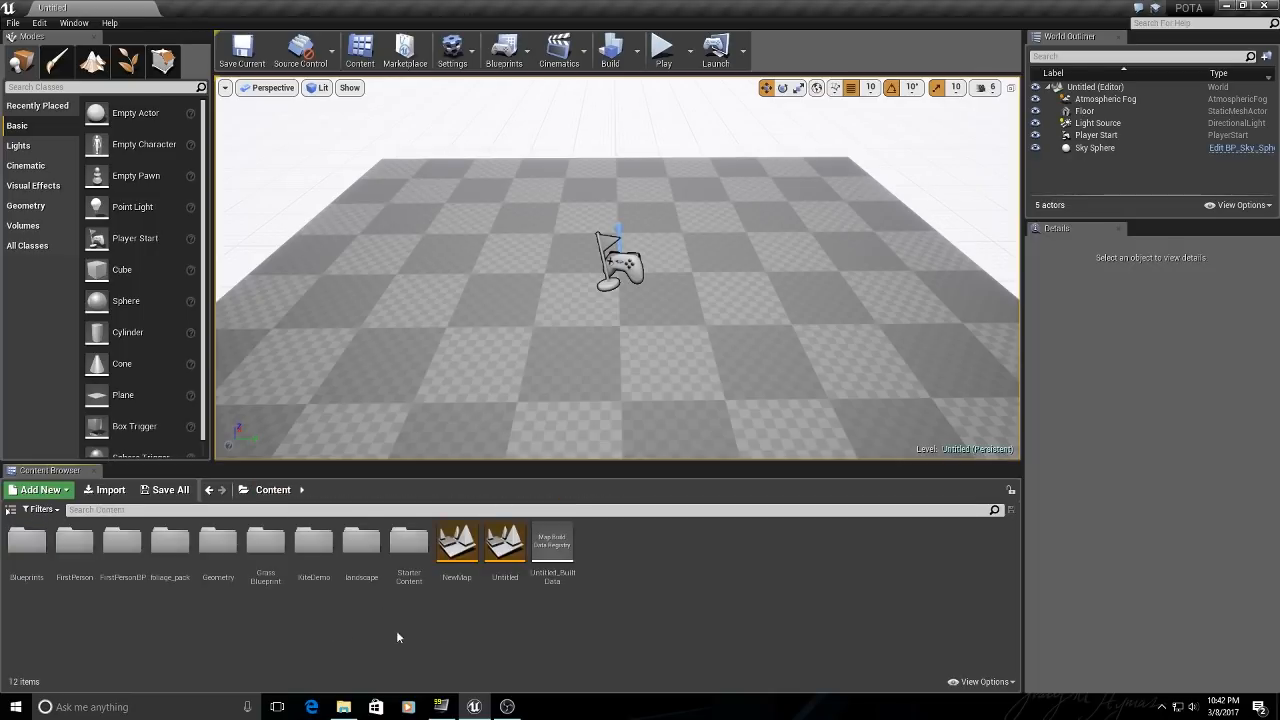
double_click(361, 541)
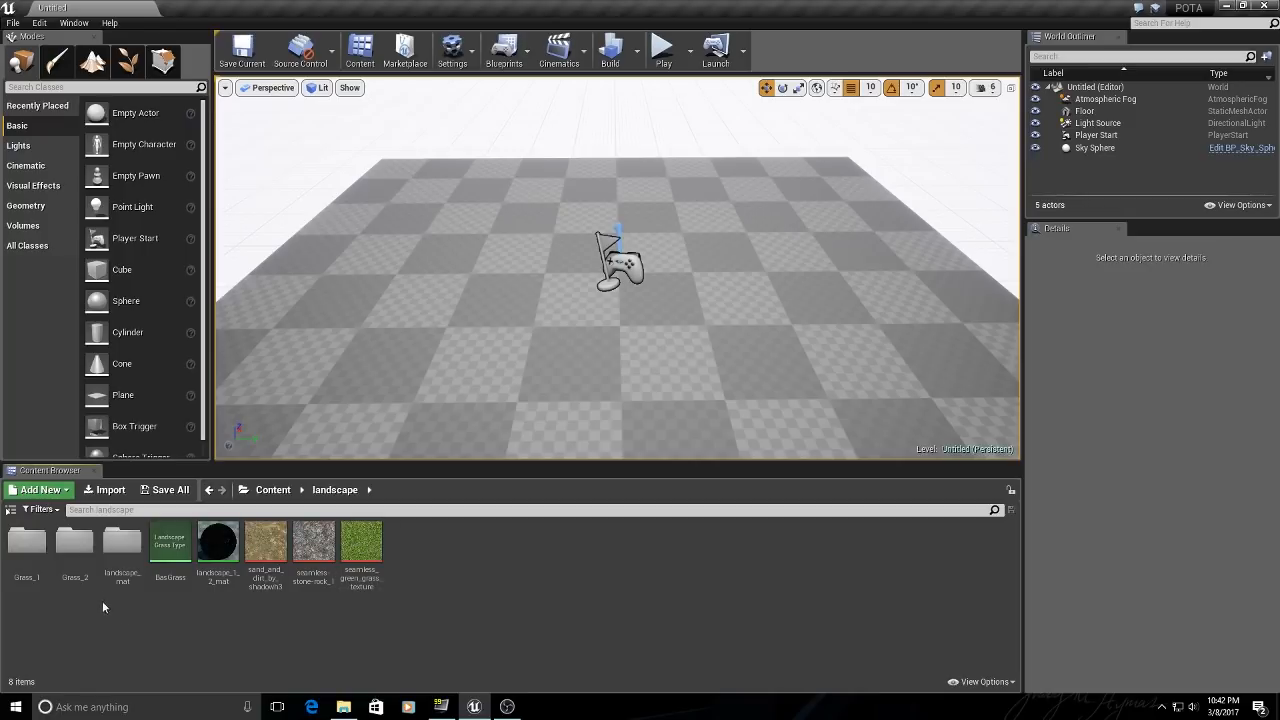
double_click(30, 543)
click(343, 707)
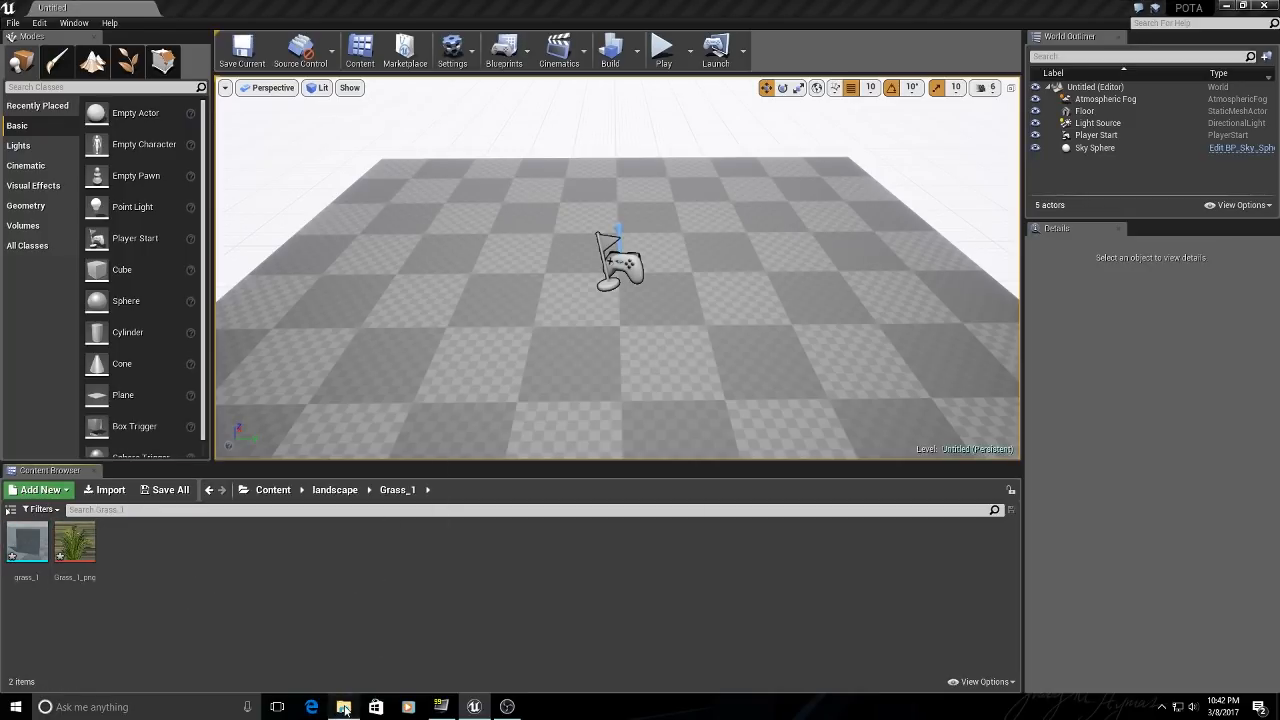
drag(998, 296, 888, 265)
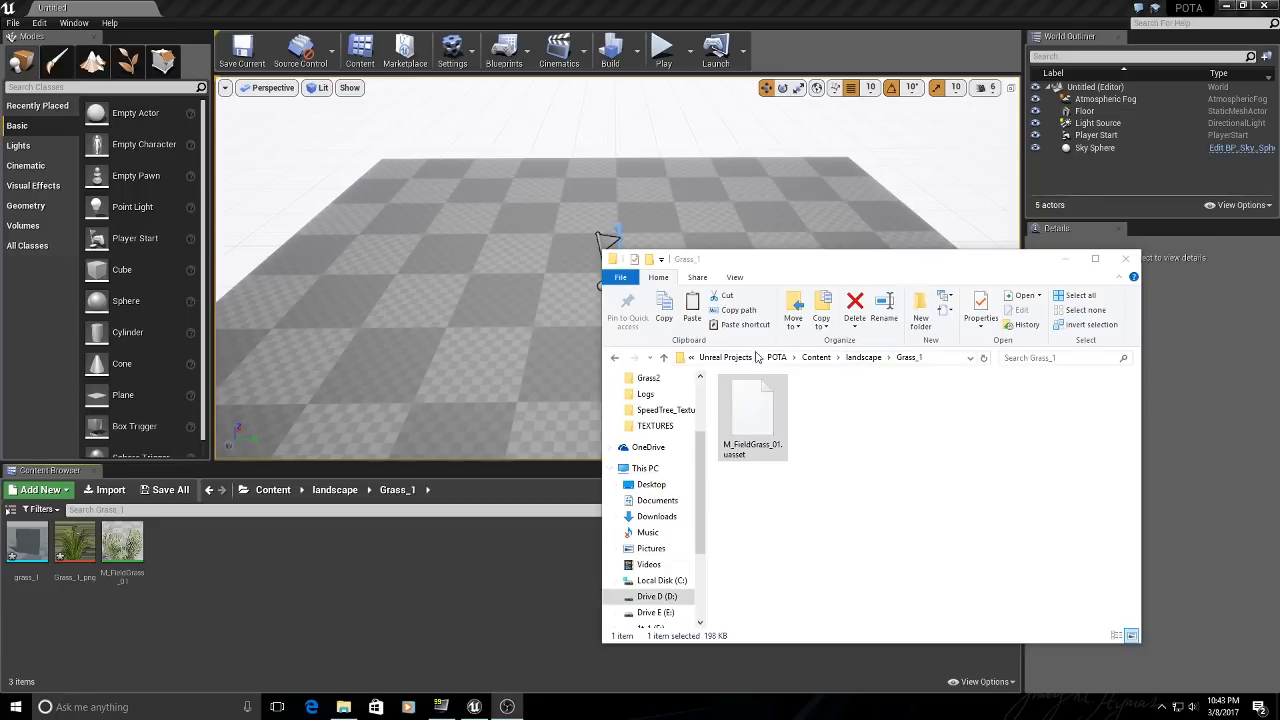
Browse in File Explorer from the POTA project folder to Content/KiteDemo/Environments/Foliage/Grass/FieldGrass.
click(776, 358)
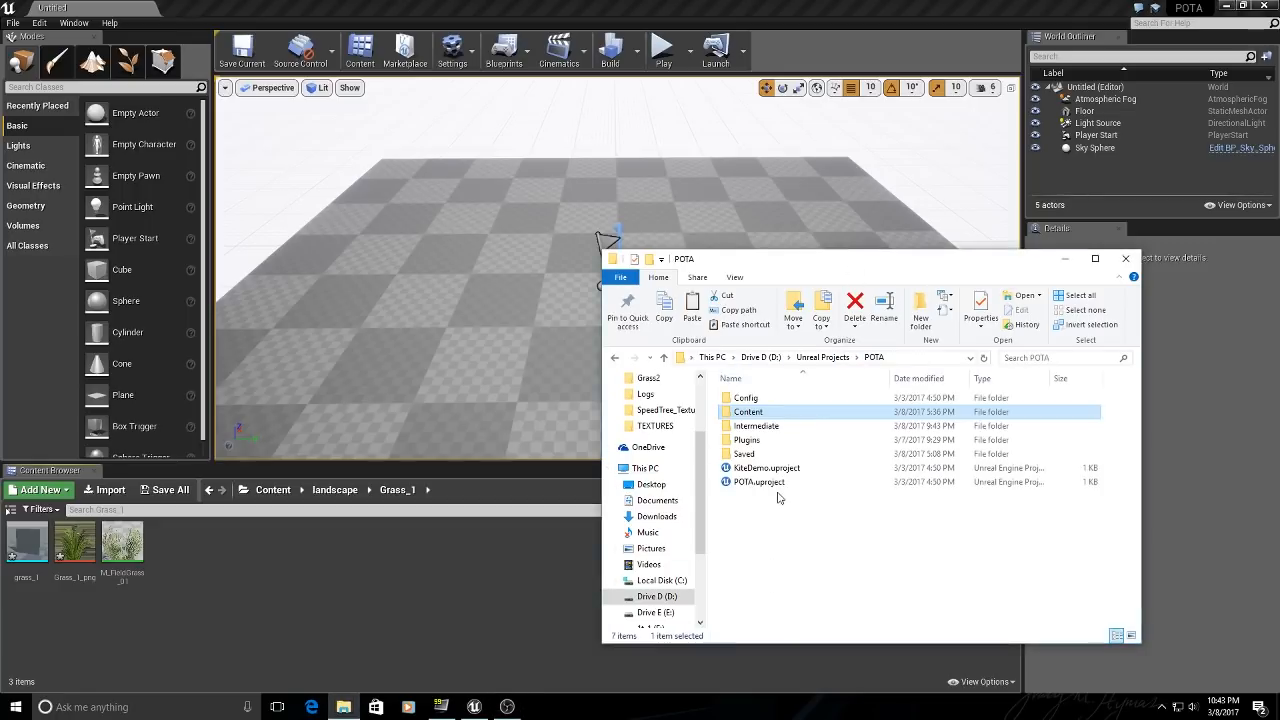
double_click(757, 412)
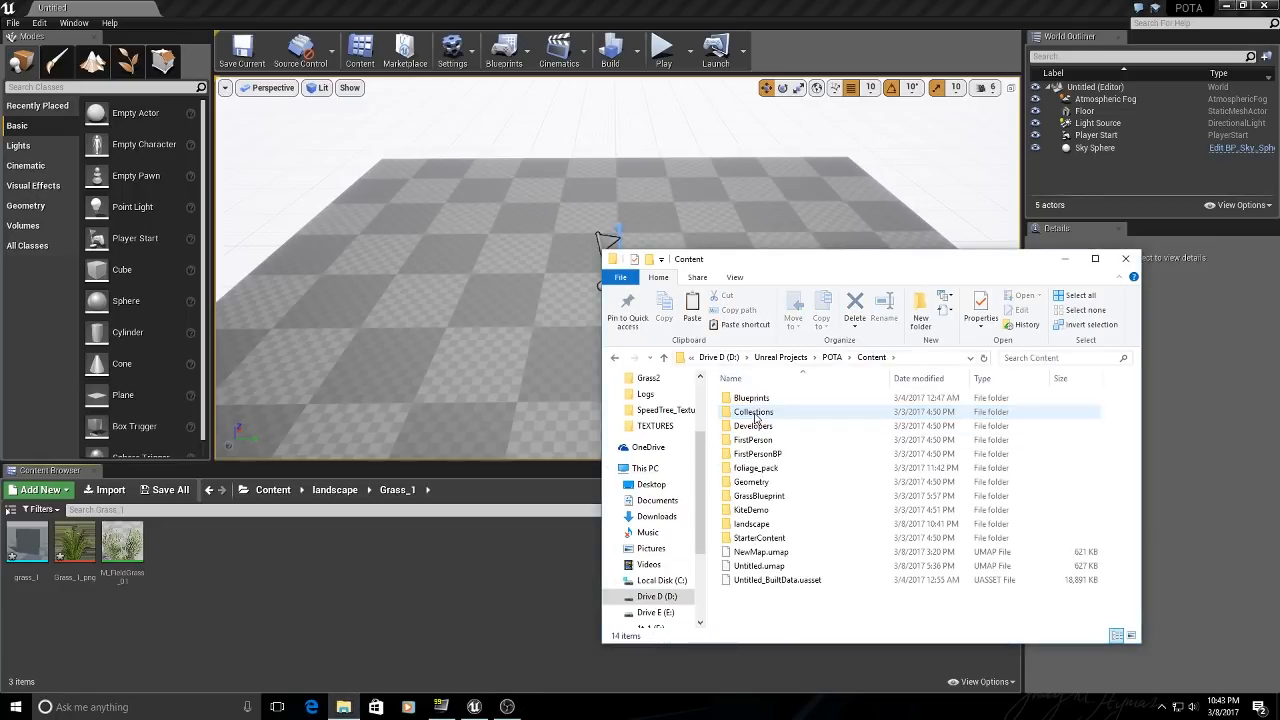
double_click(759, 512)
double_click(766, 399)
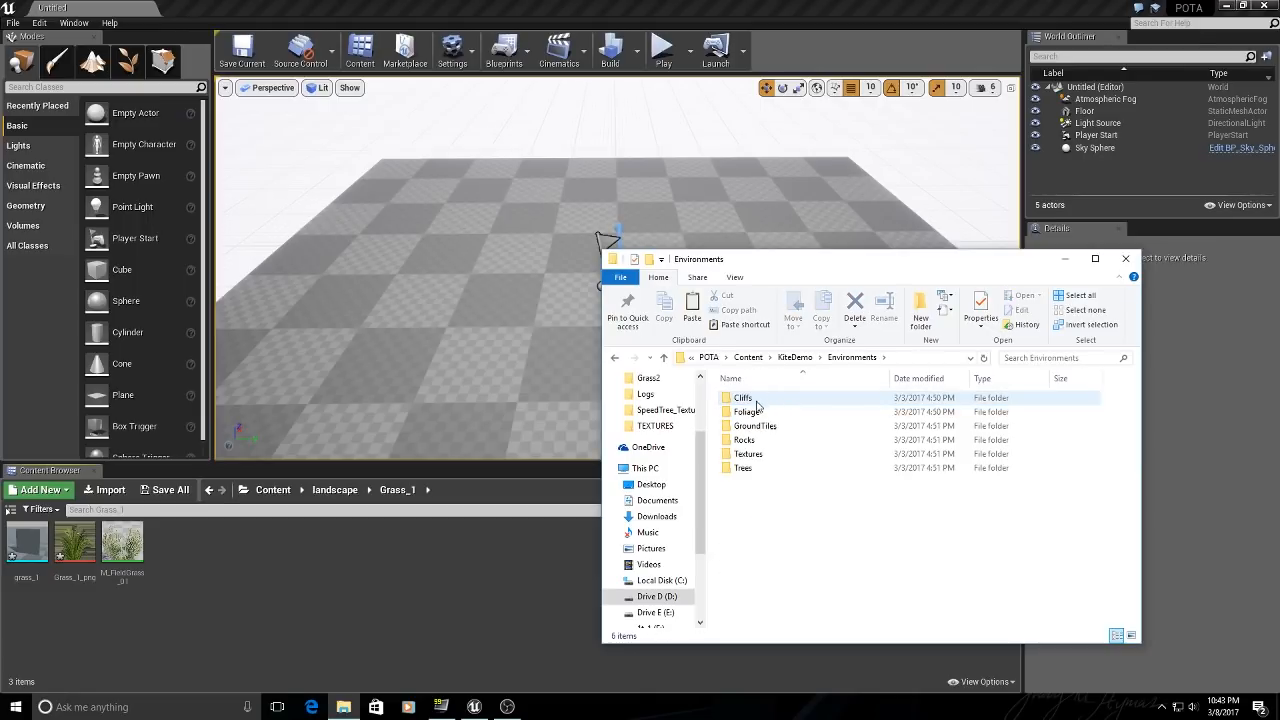
double_click(748, 411)
double_click(752, 482)
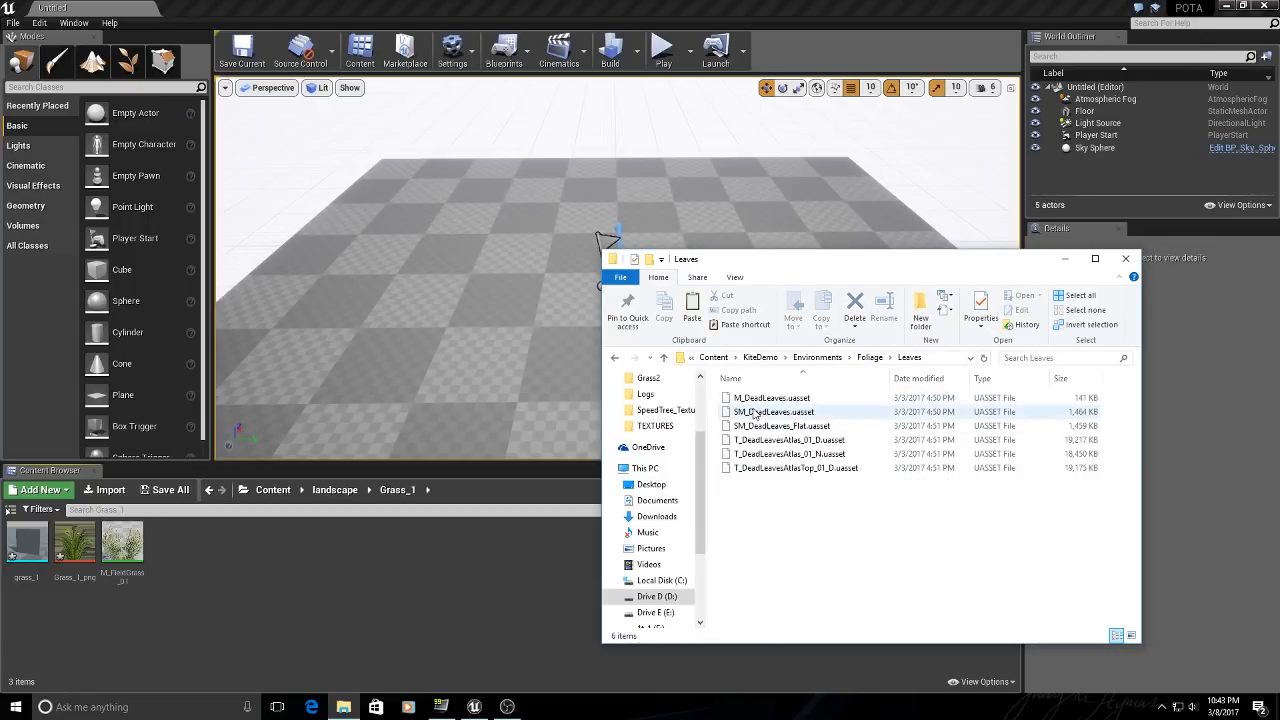
click(868, 357)
double_click(752, 467)
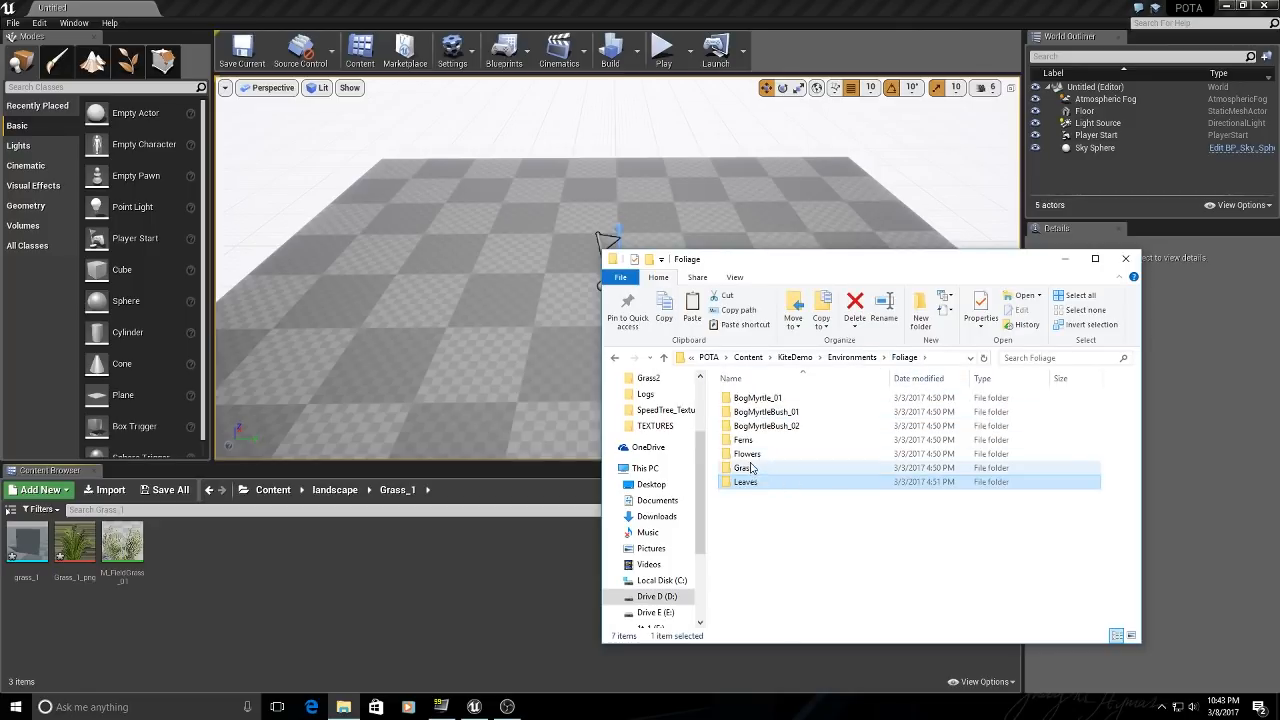
double_click(750, 398)
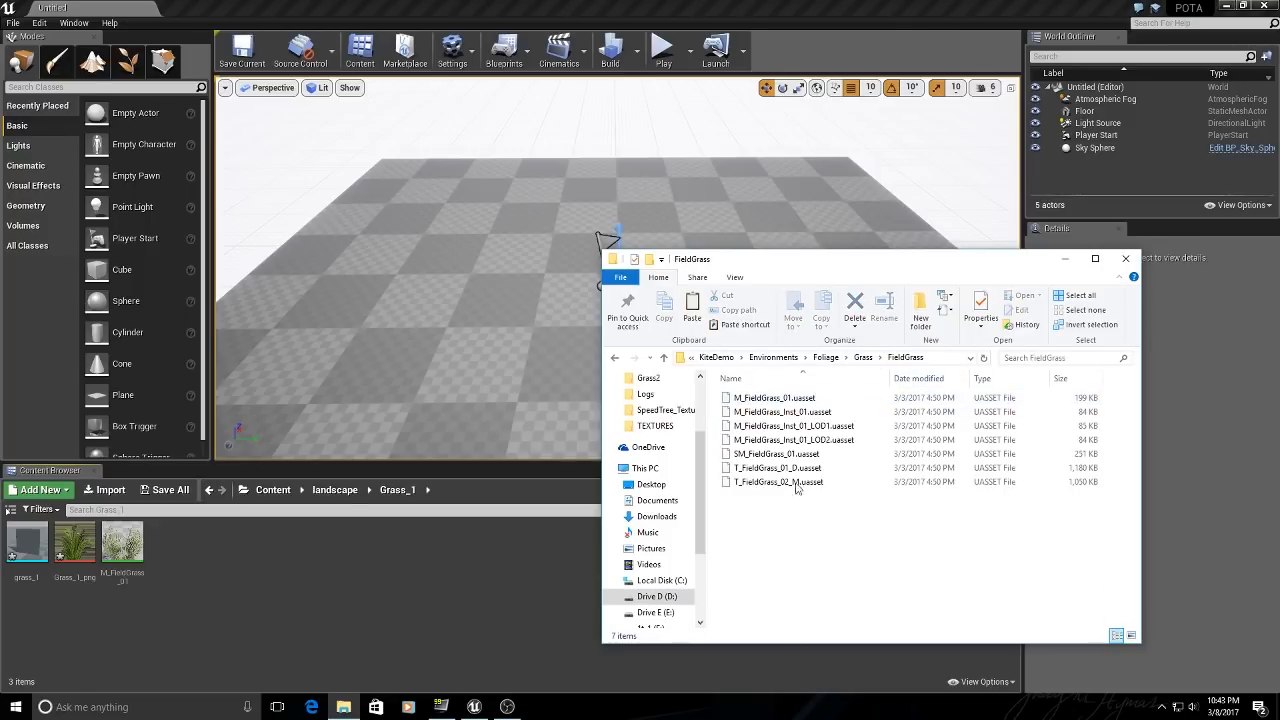
Copy the M_FieldGrass_01.uasset file from the FieldGrass folder to the clipboard.
click(756, 398)
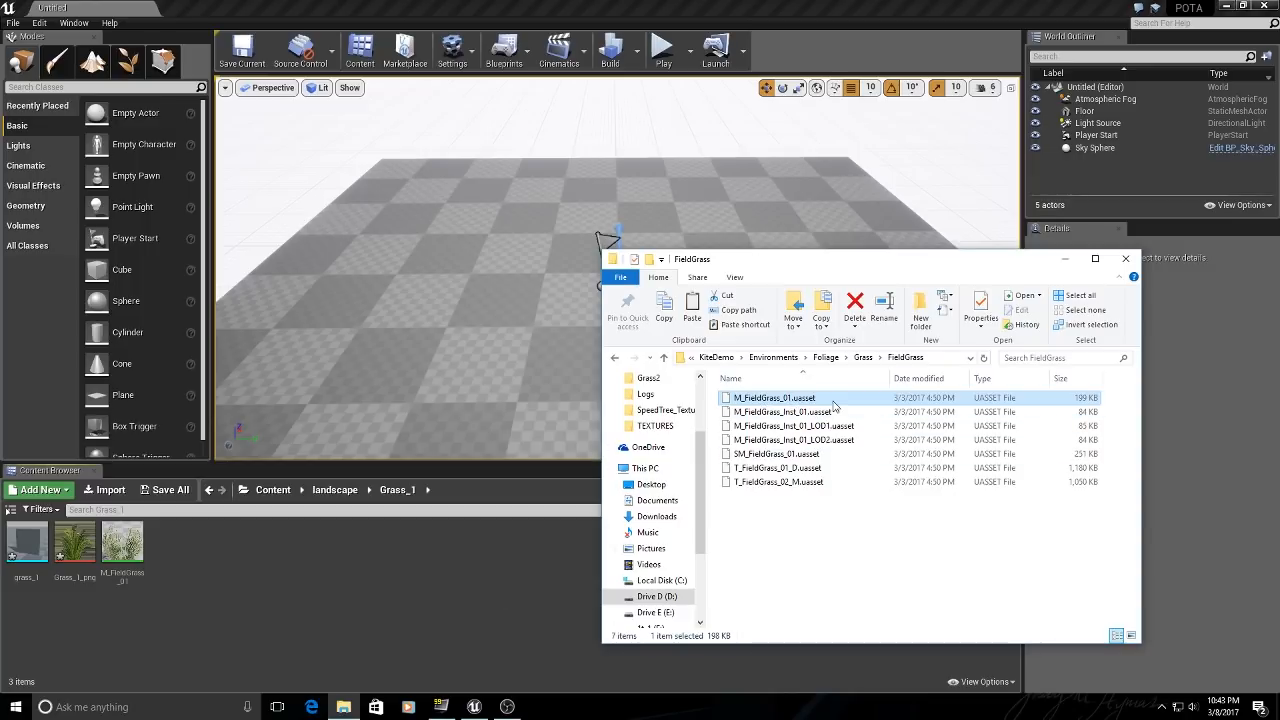
drag(833, 405, 326, 615)
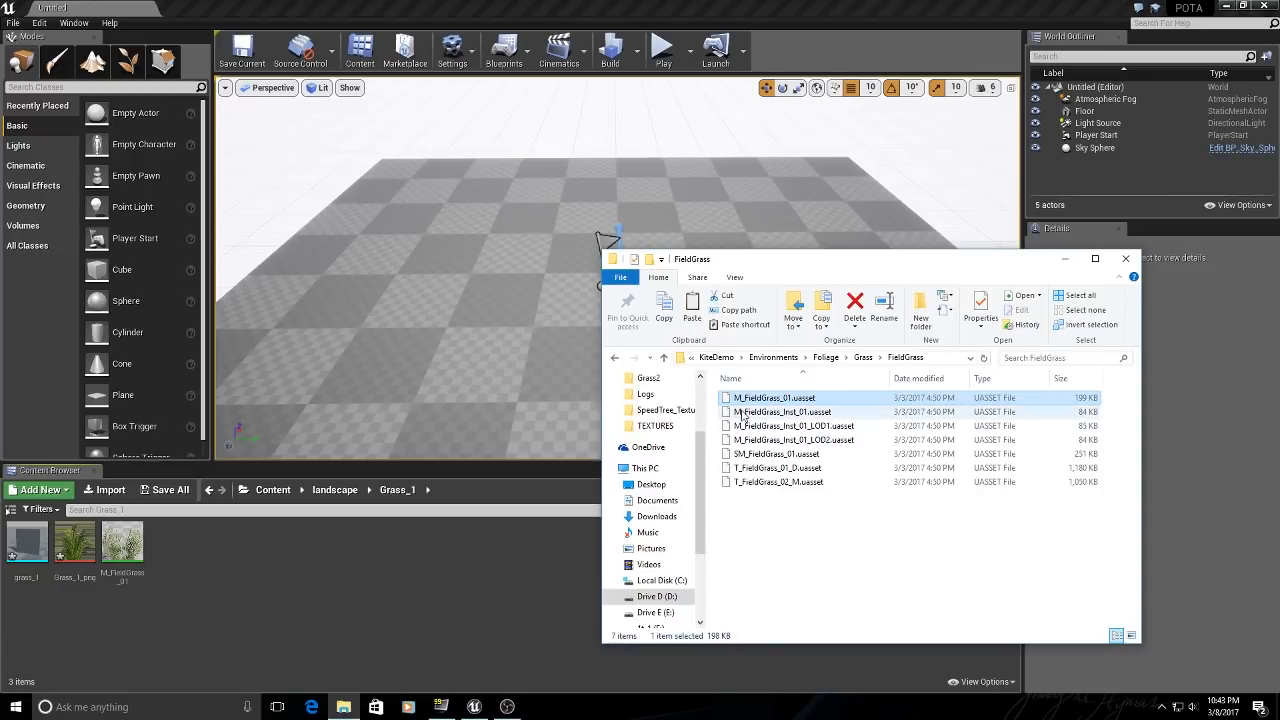
right_click(775, 400)
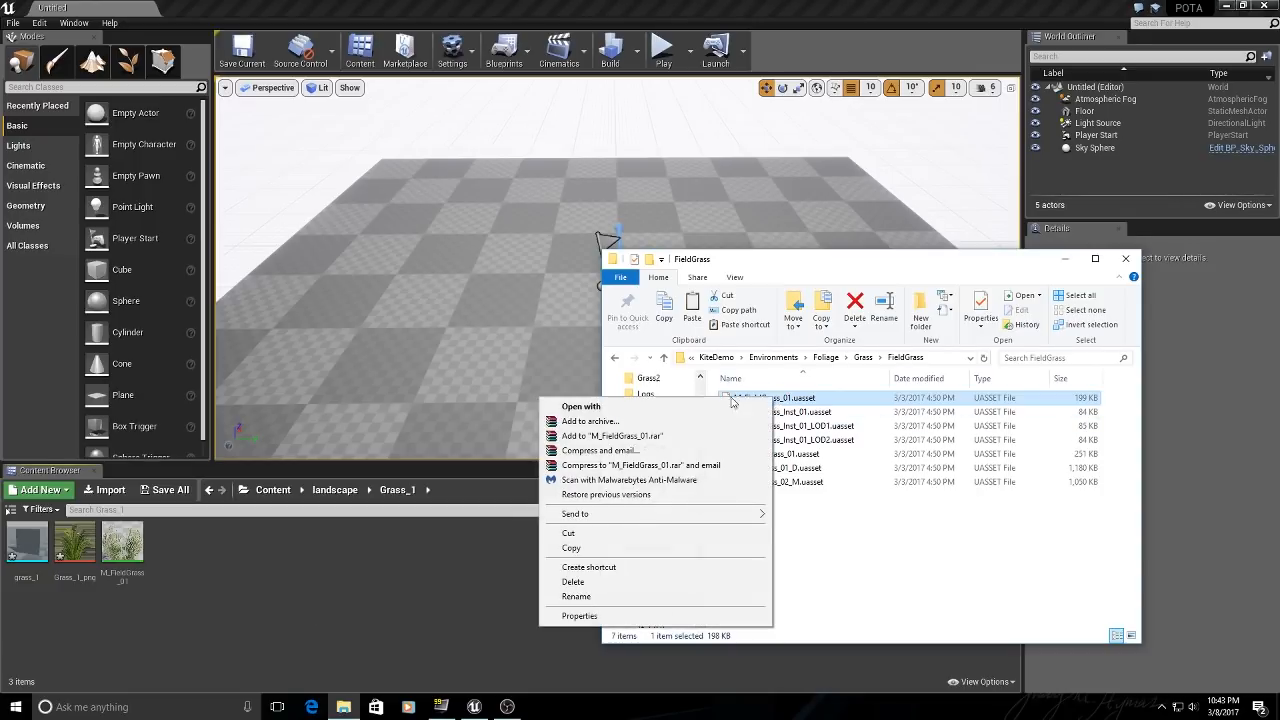
click(571, 548)
Go to the project's Content/landscape/Grass_1 folder on disk, then switch back to Unreal Editor.
click(715, 357)
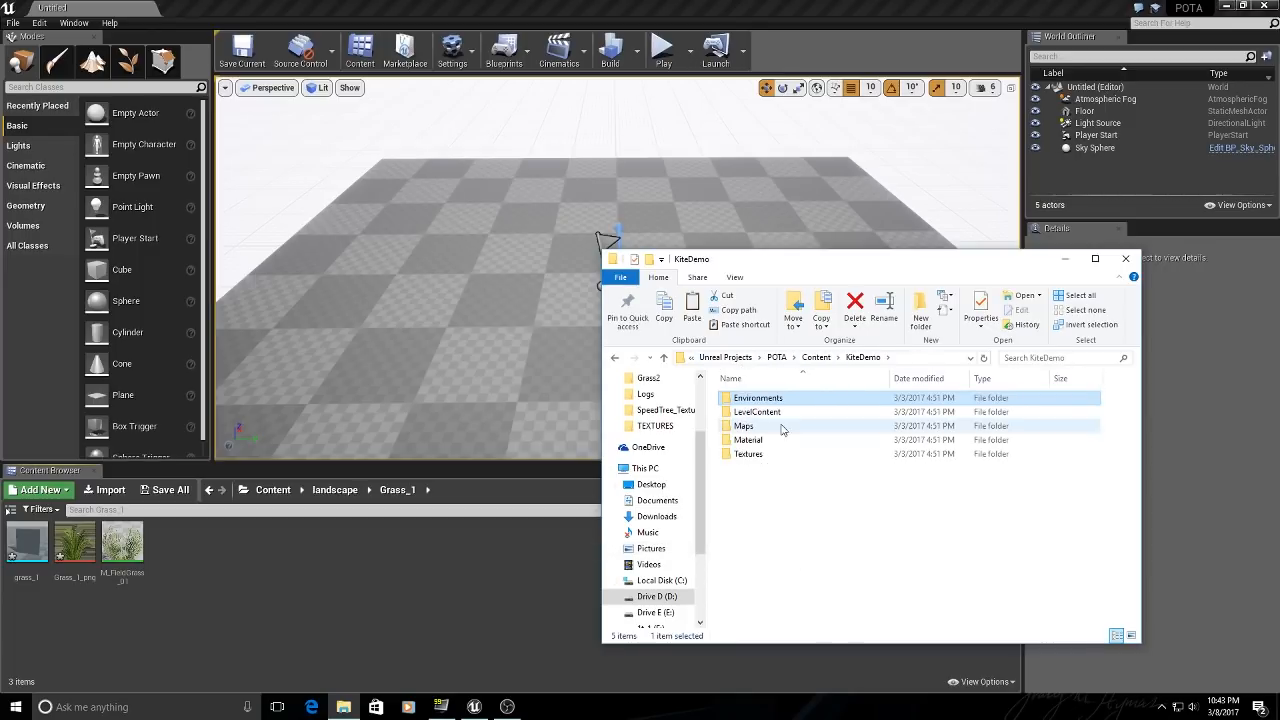
click(826, 357)
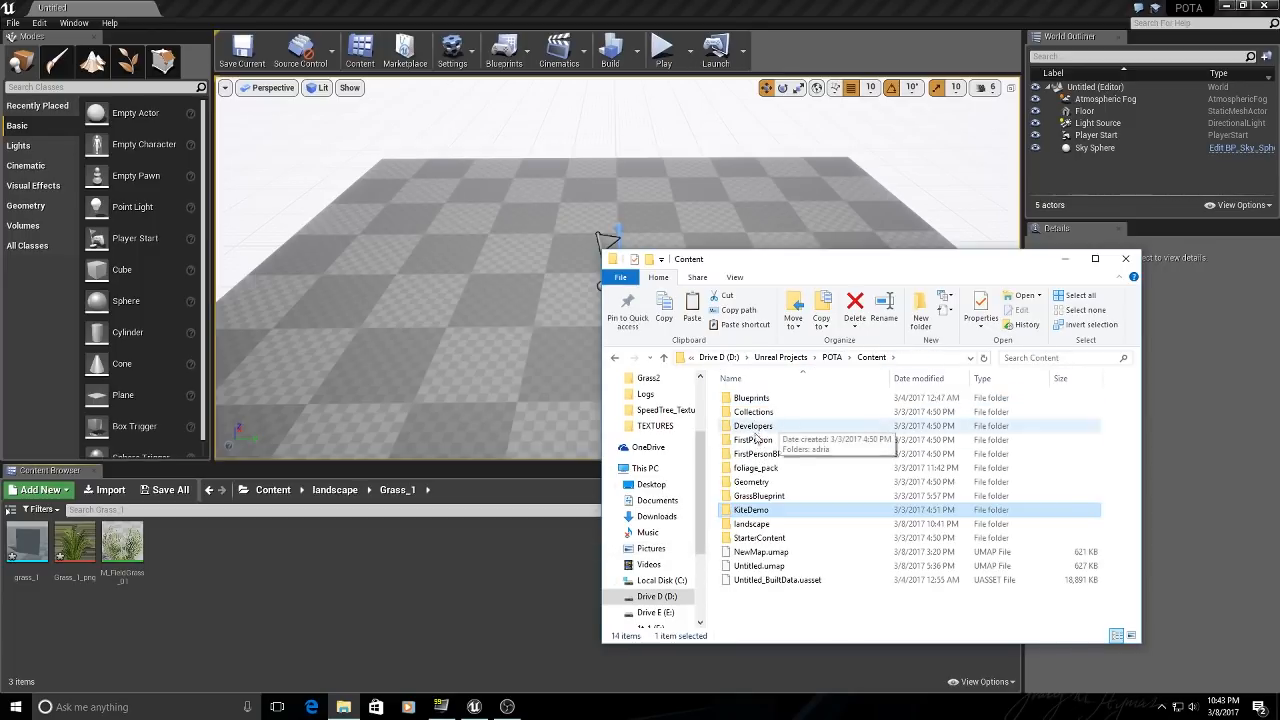
double_click(757, 523)
double_click(757, 400)
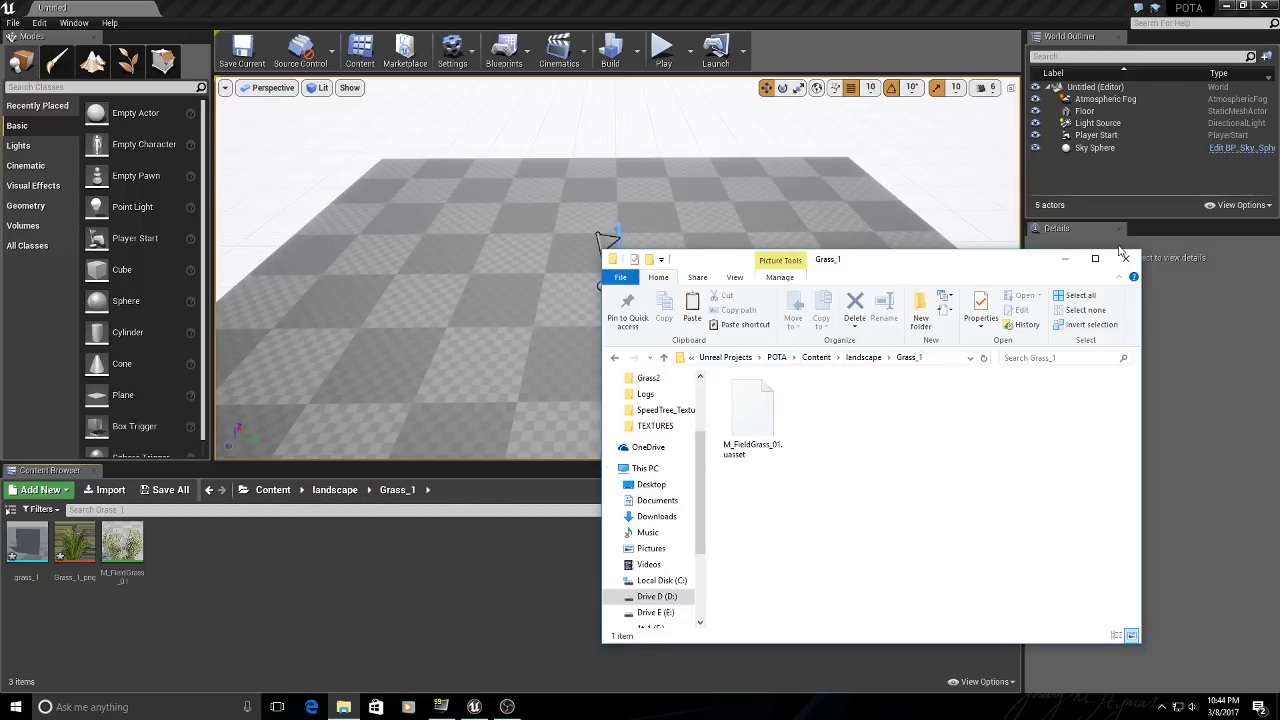
click(514, 7)
Rename the M_FieldGrass_01 material in the Grass_1 folder as grass_1_mat.
click(127, 576)
click(127, 577)
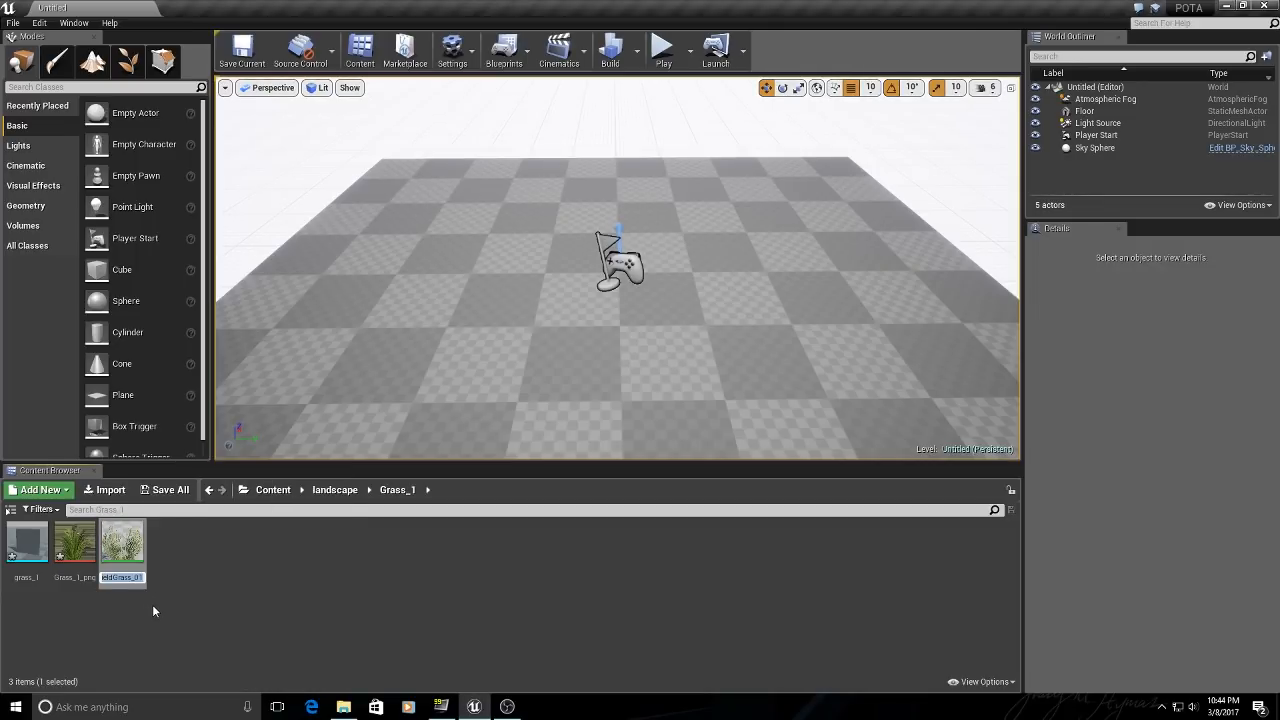
text(grass_1)
text(_ma)
text(n)
key(BackSpace)
text(t)
key(Return)
click(185, 644)
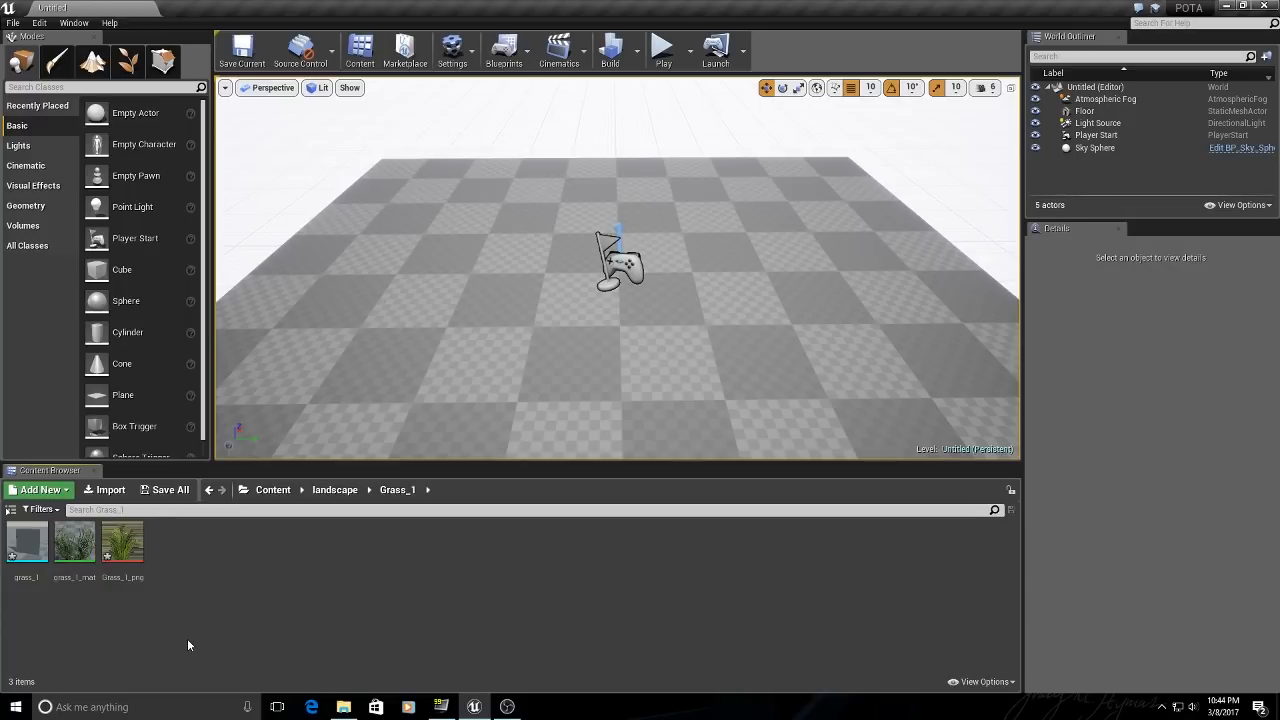
Open the Grass_1_png texture to check its image and transparency, then close the texture editor.
double_click(122, 543)
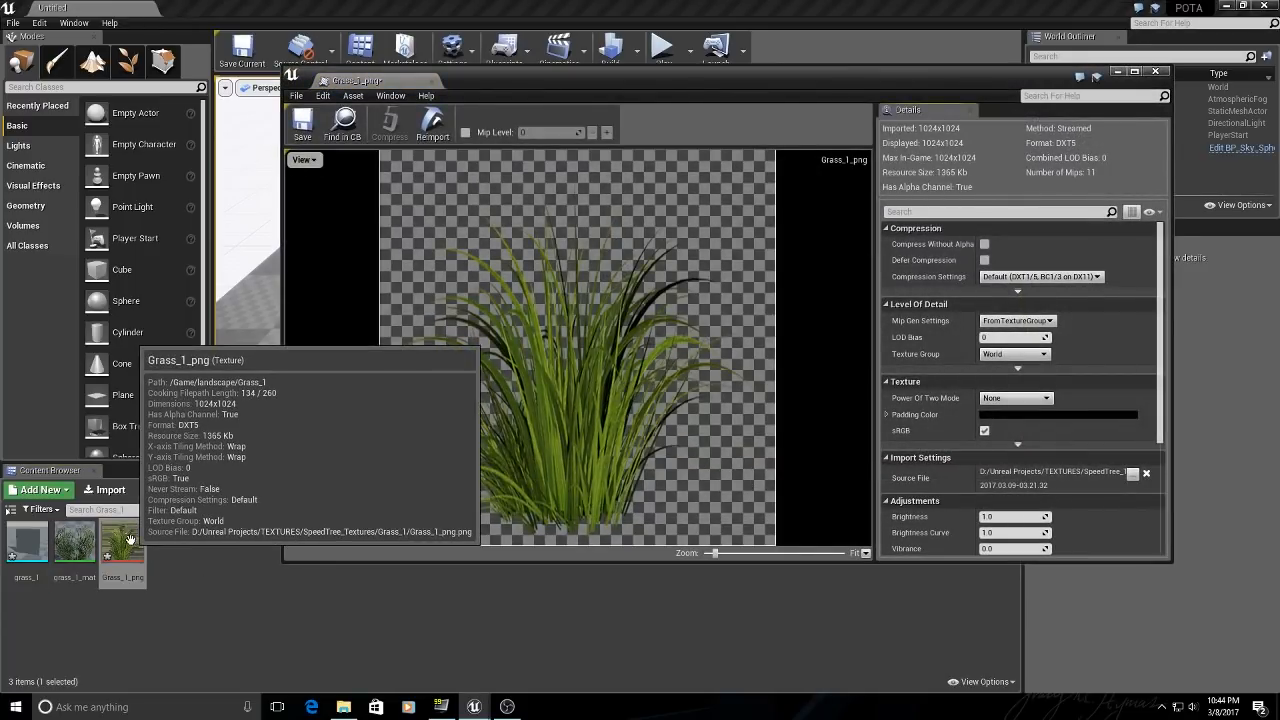
click(1155, 71)
click(172, 588)
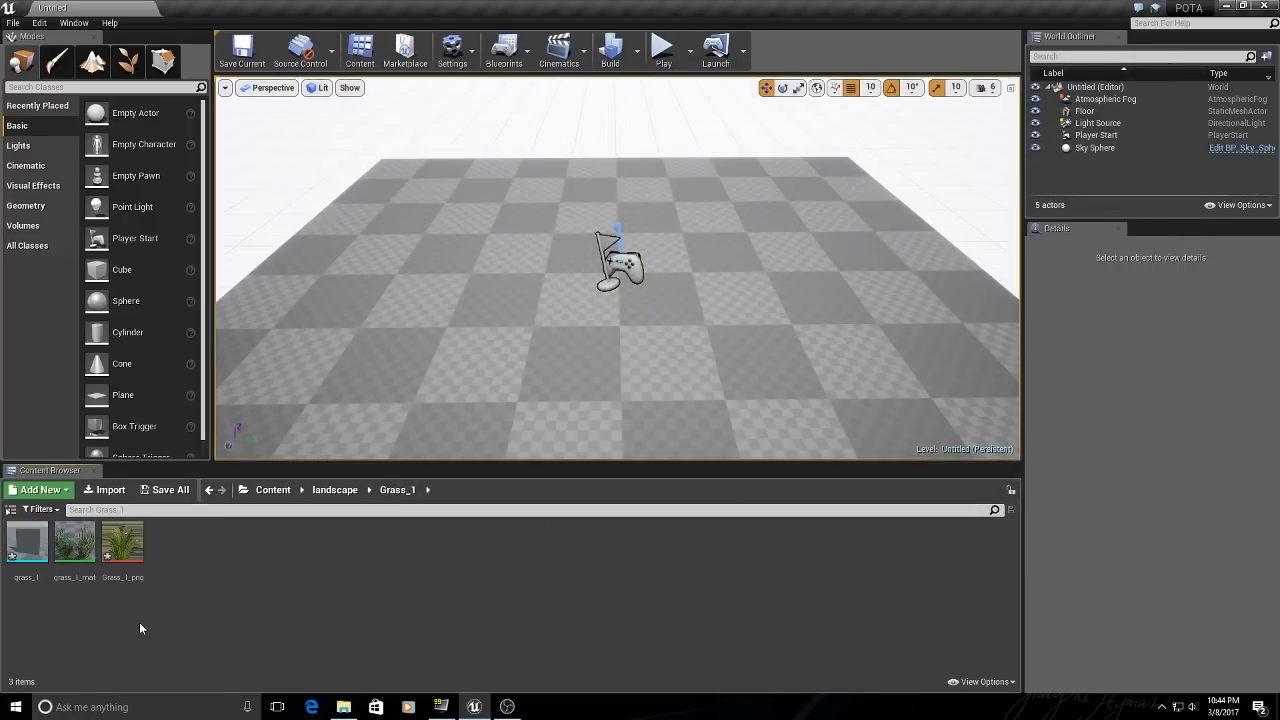
Save the Grass_1_png texture and the grass_1 static mesh.
right_click(132, 550)
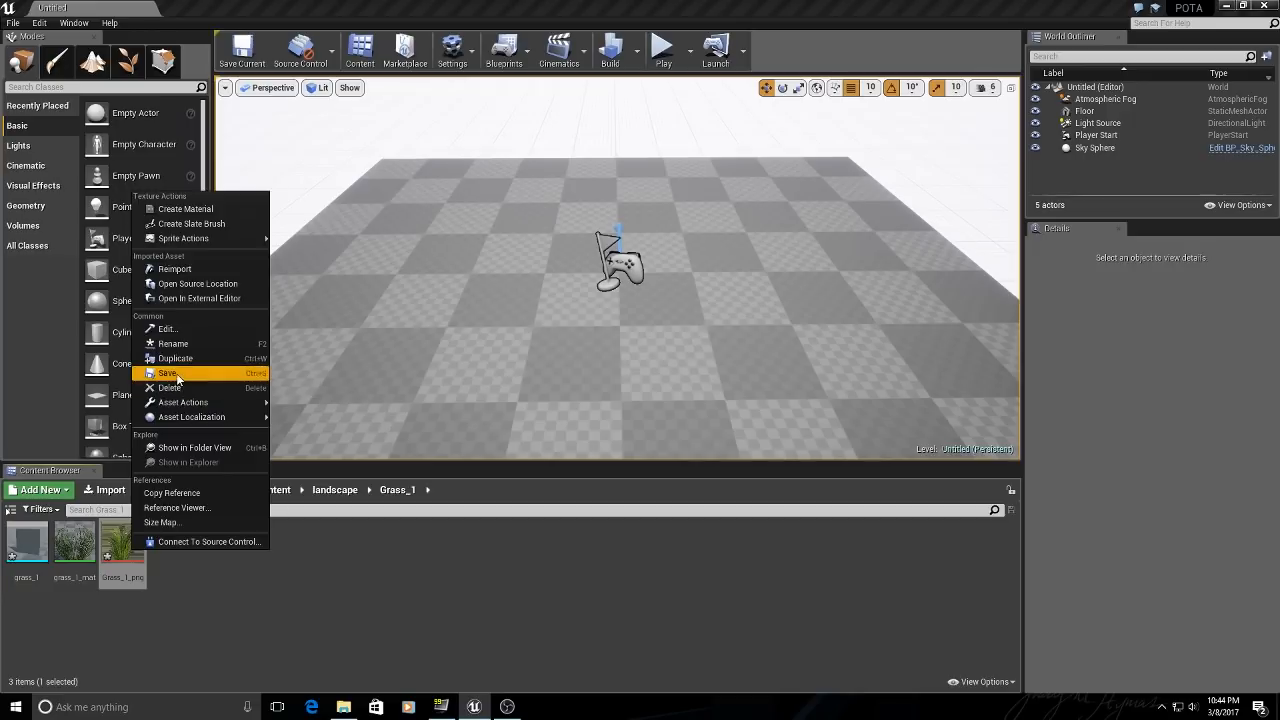
click(176, 378)
right_click(27, 545)
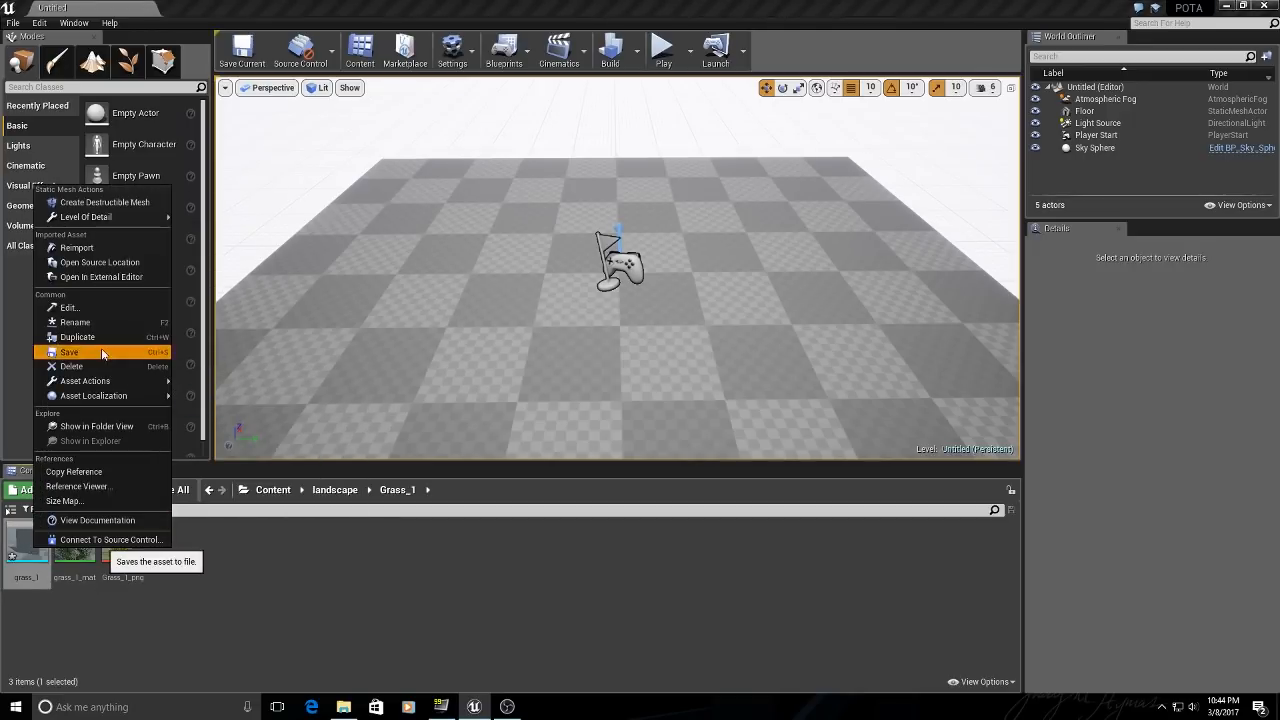
click(102, 353)
click(106, 612)
Open grass_1_mat in the material editor and maximize its window.
double_click(76, 545)
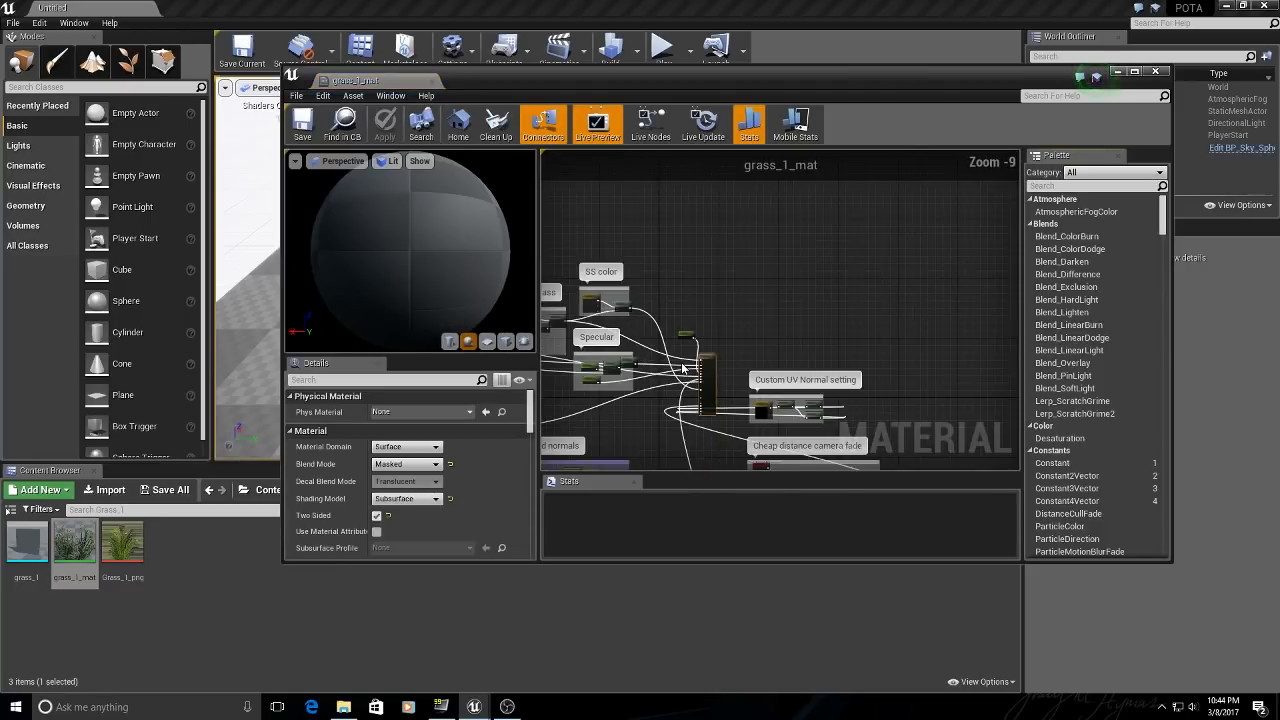
scroll(683, 368, down, 2)
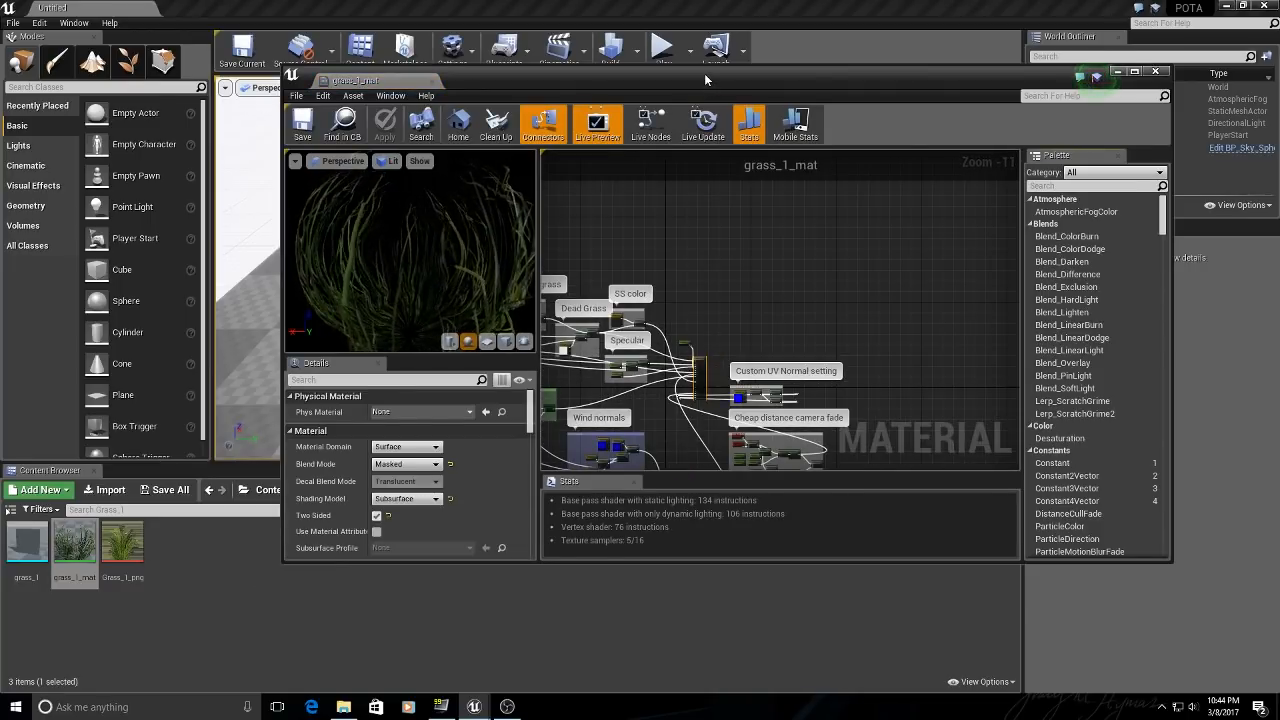
double_click(704, 73)
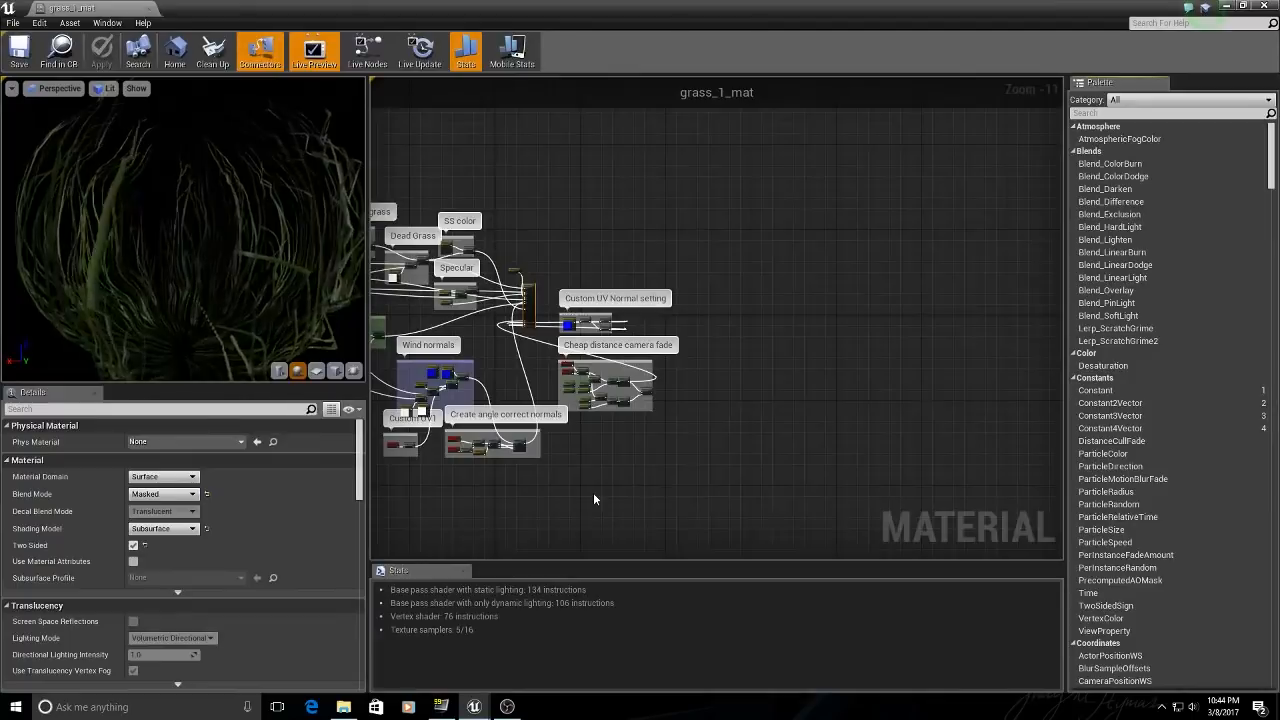
Replace the texture of the Diffuse sample in grass_1_mat with Grass_1_png, saving the material and closing its editor.
right_drag(586, 480, 803, 502)
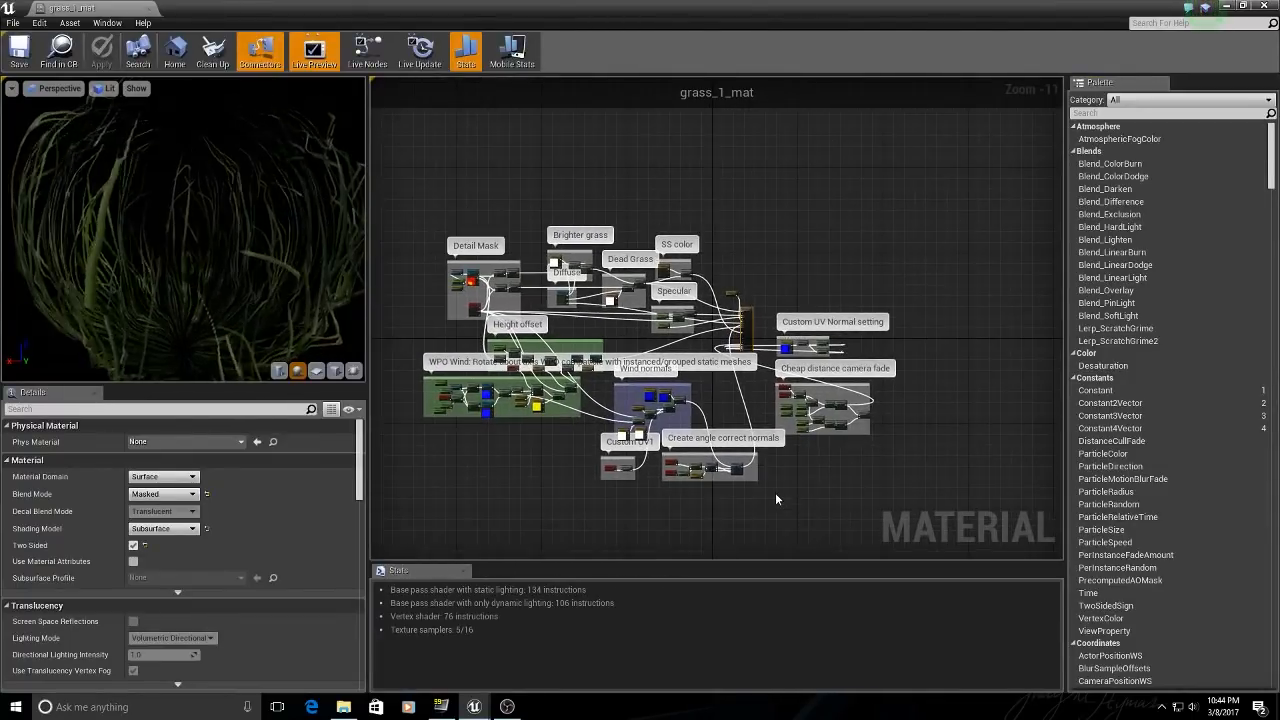
scroll(780, 493, up, 1)
right_drag(757, 546, 791, 548)
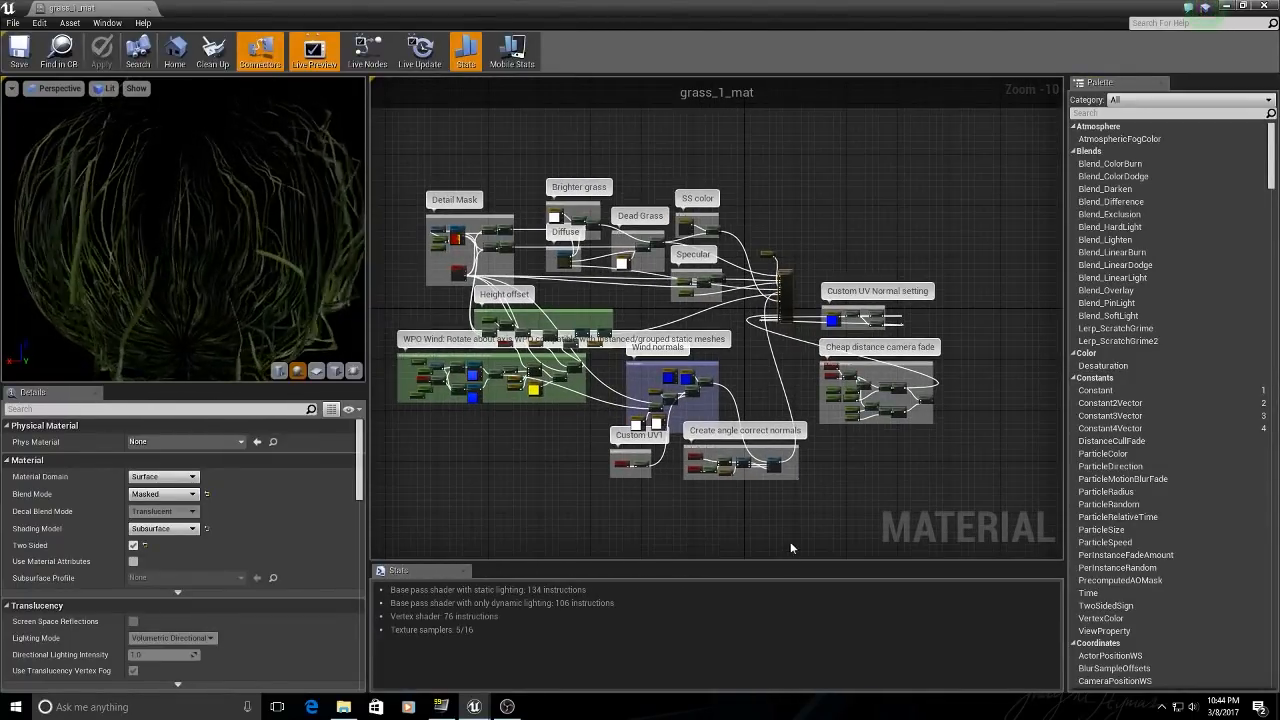
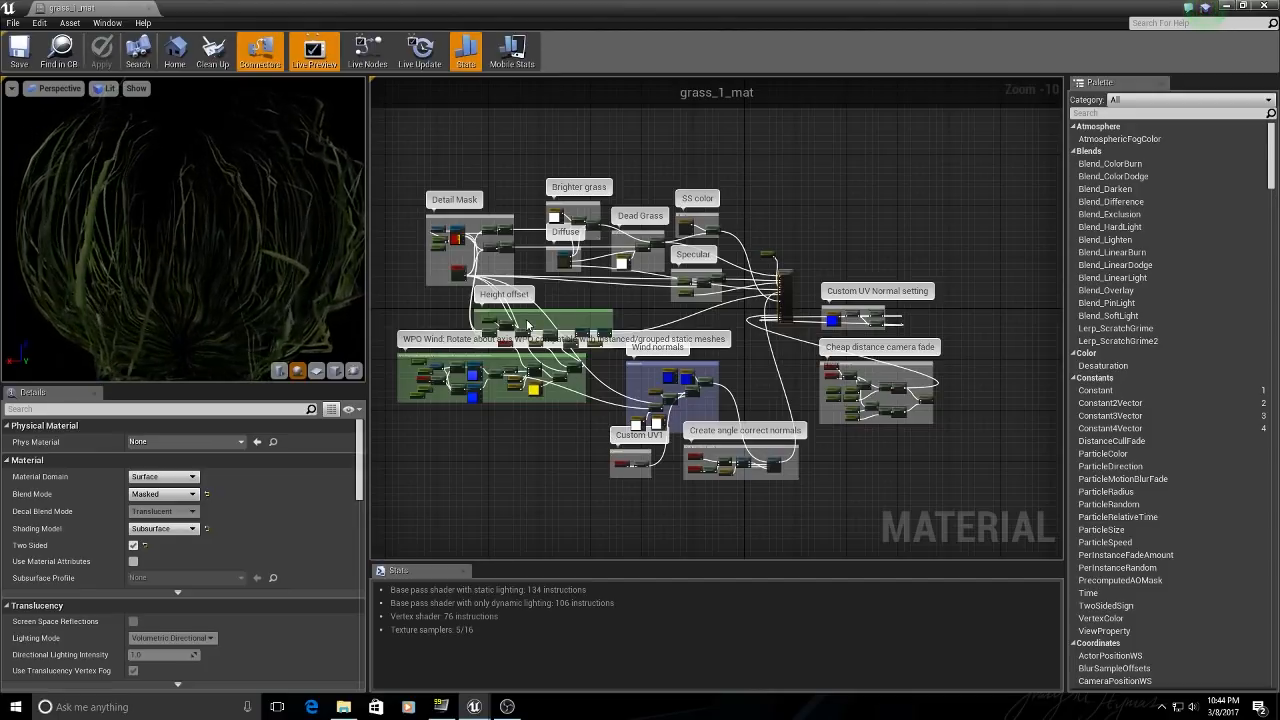
drag(578, 7, 698, 87)
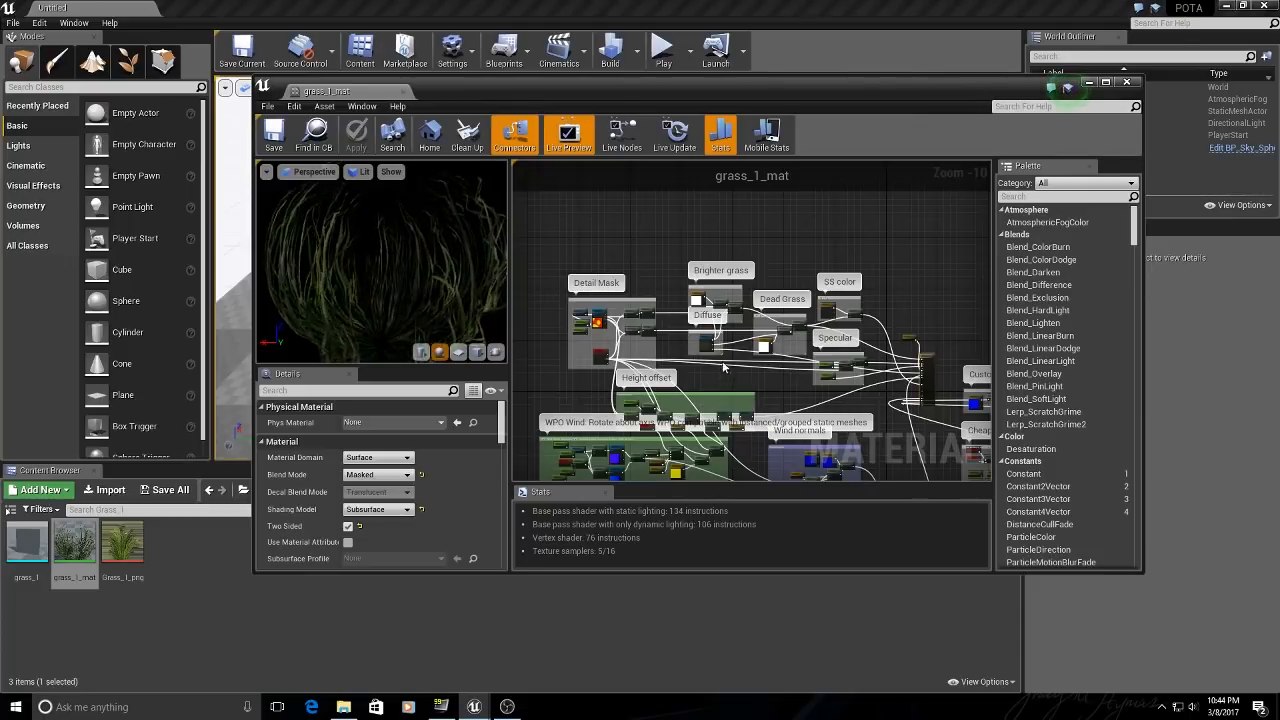
scroll(724, 368, up, 9)
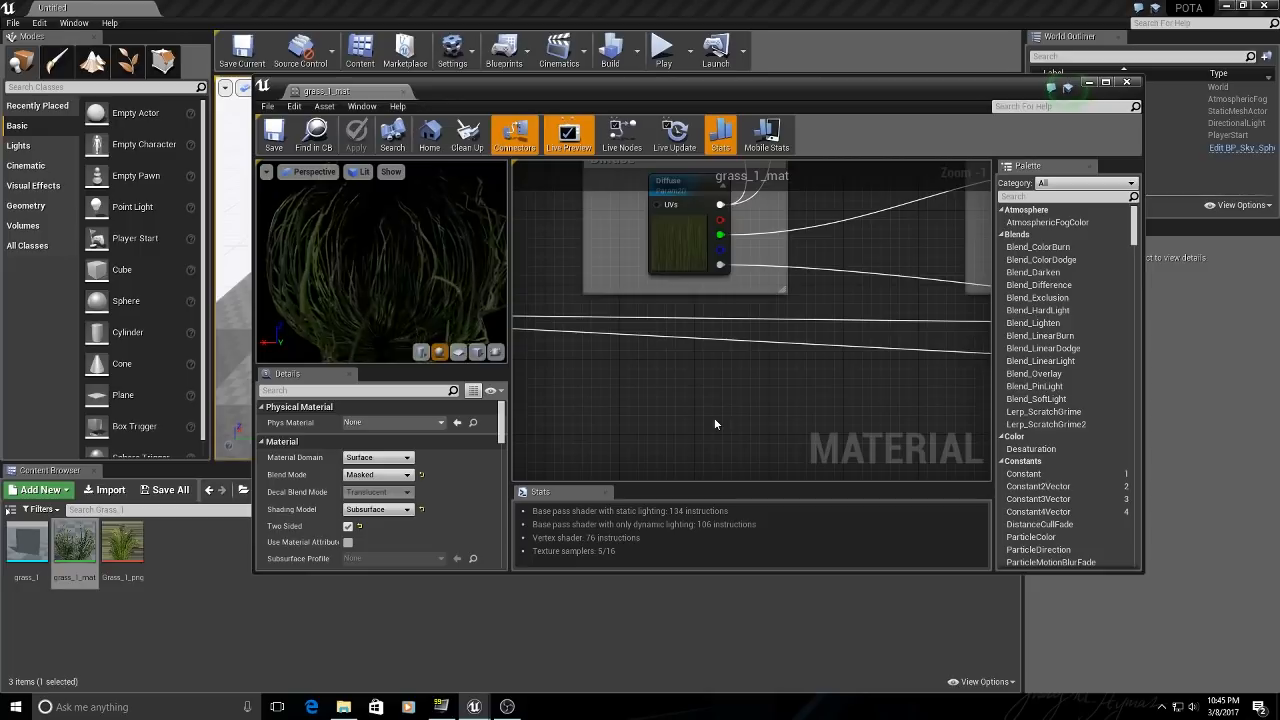
click(700, 245)
scroll(503, 425, down, 3)
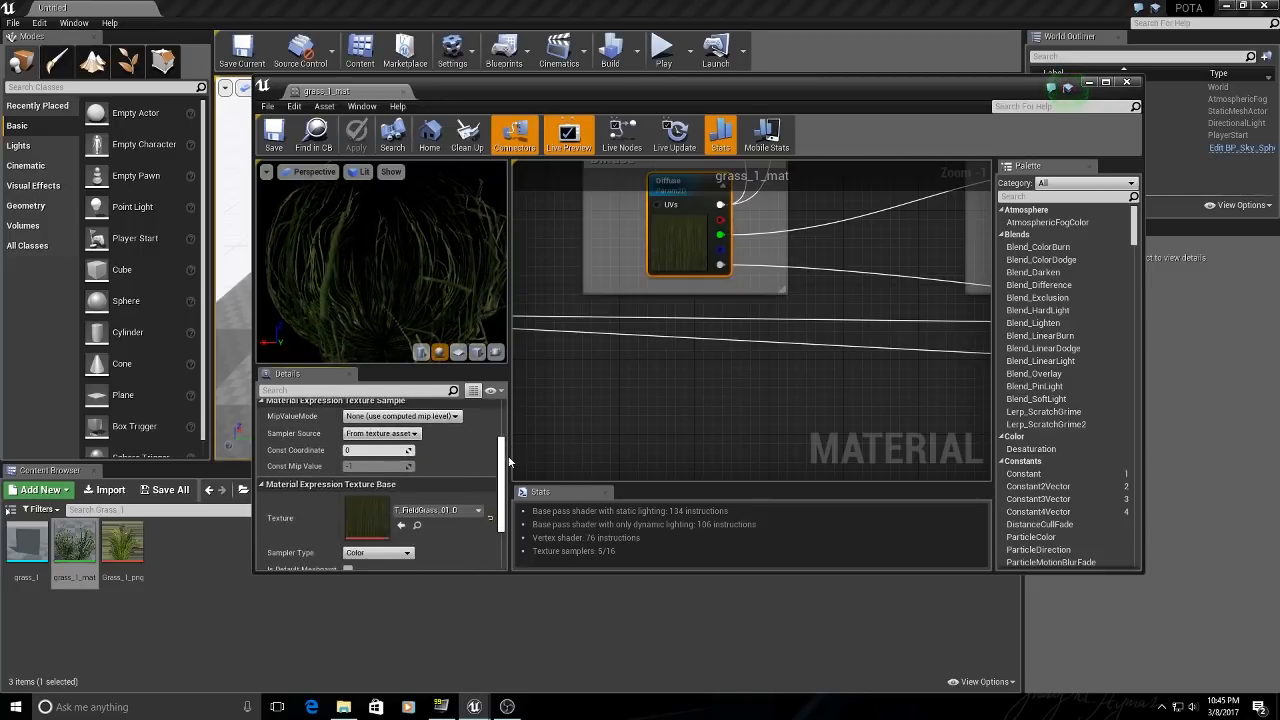
drag(121, 549, 387, 486)
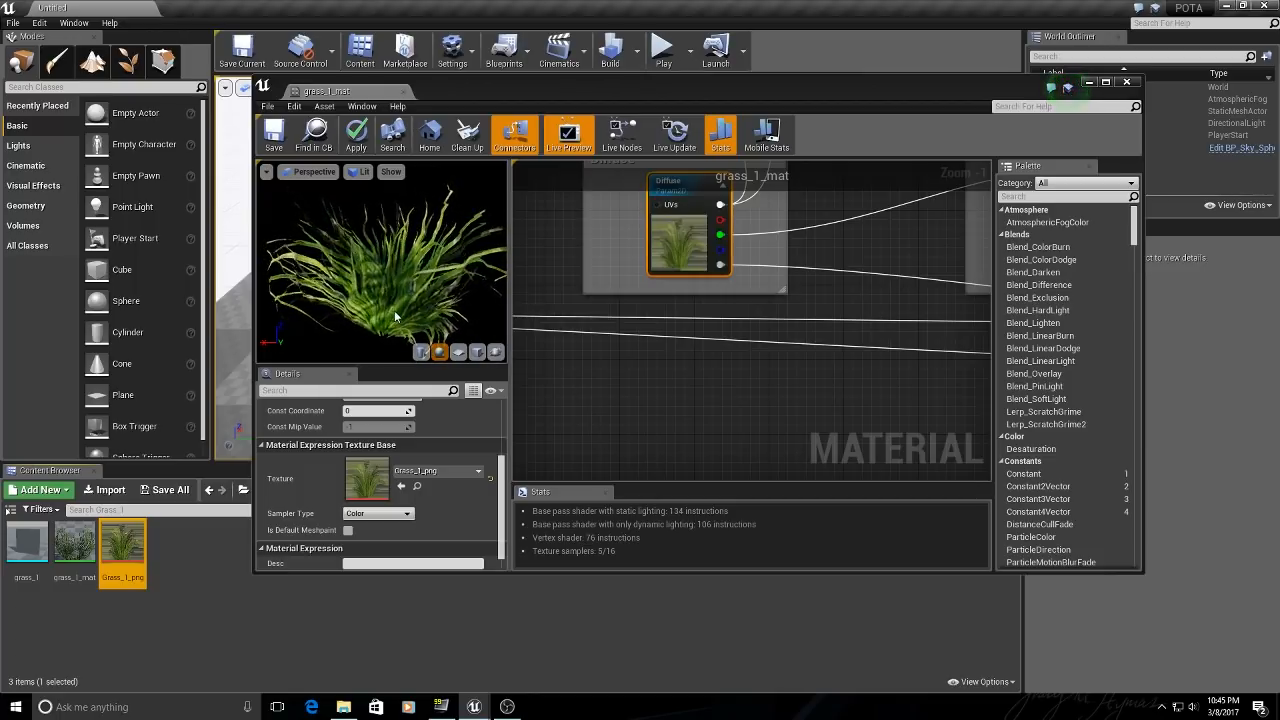
click(273, 140)
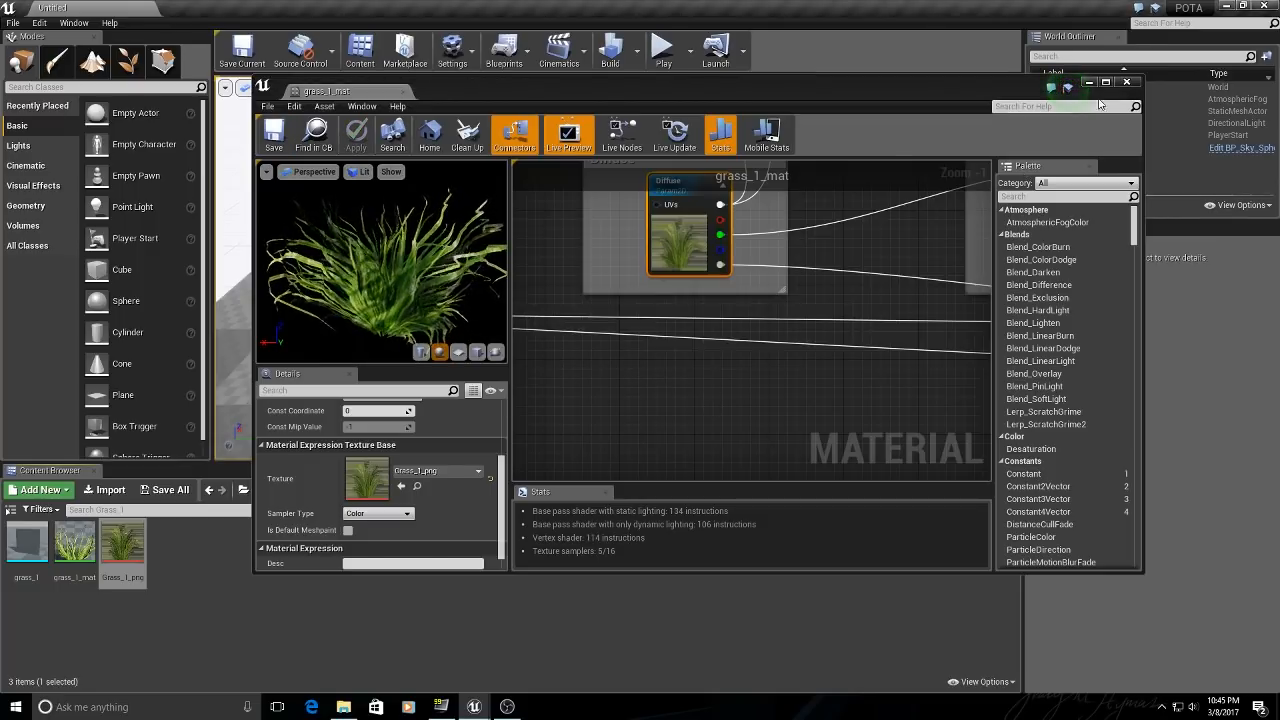
click(1126, 81)
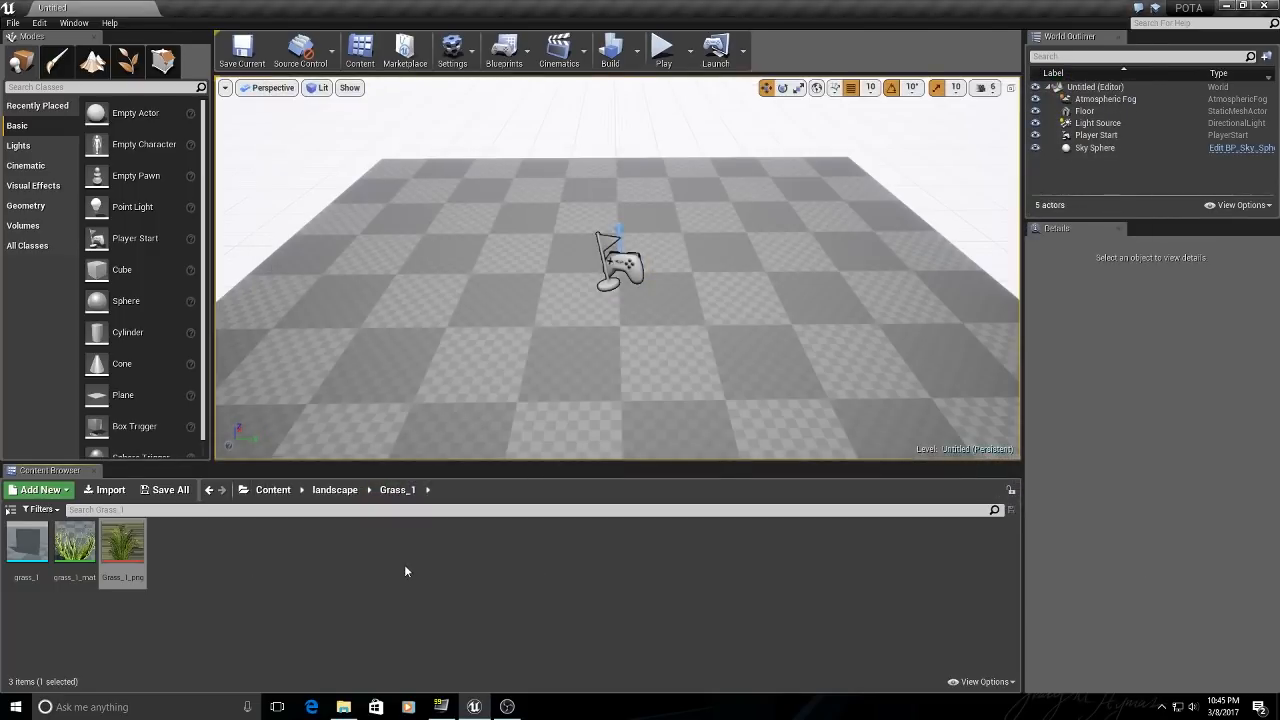
Open the grass_1 static mesh and assign grass_1_mat to its Element 0 material slot.
mouse_move(75, 563)
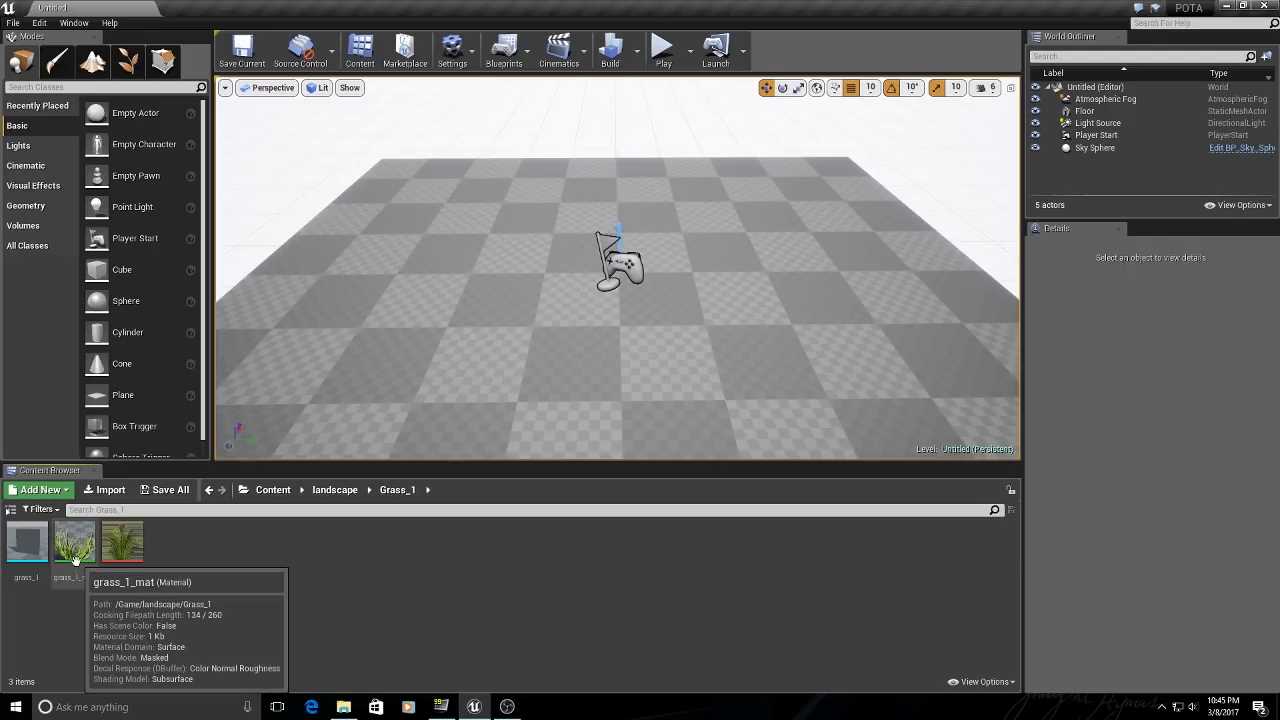
mouse_move(23, 550)
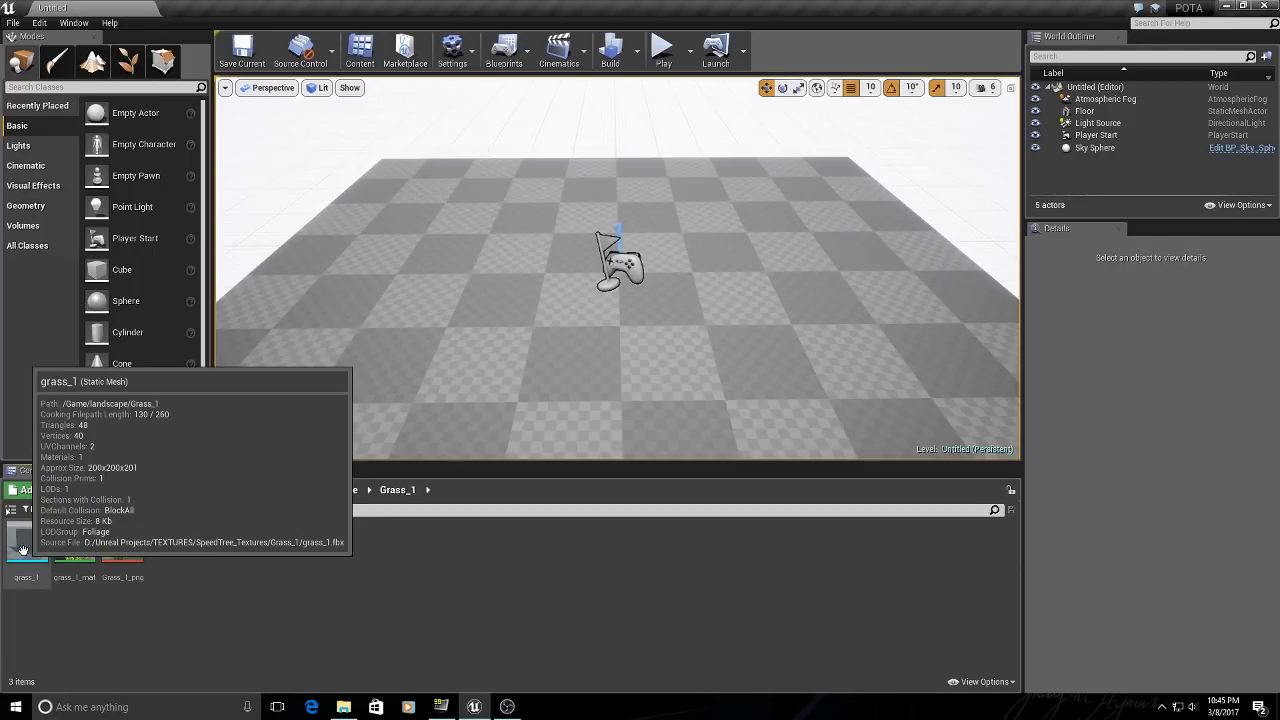
double_click(23, 550)
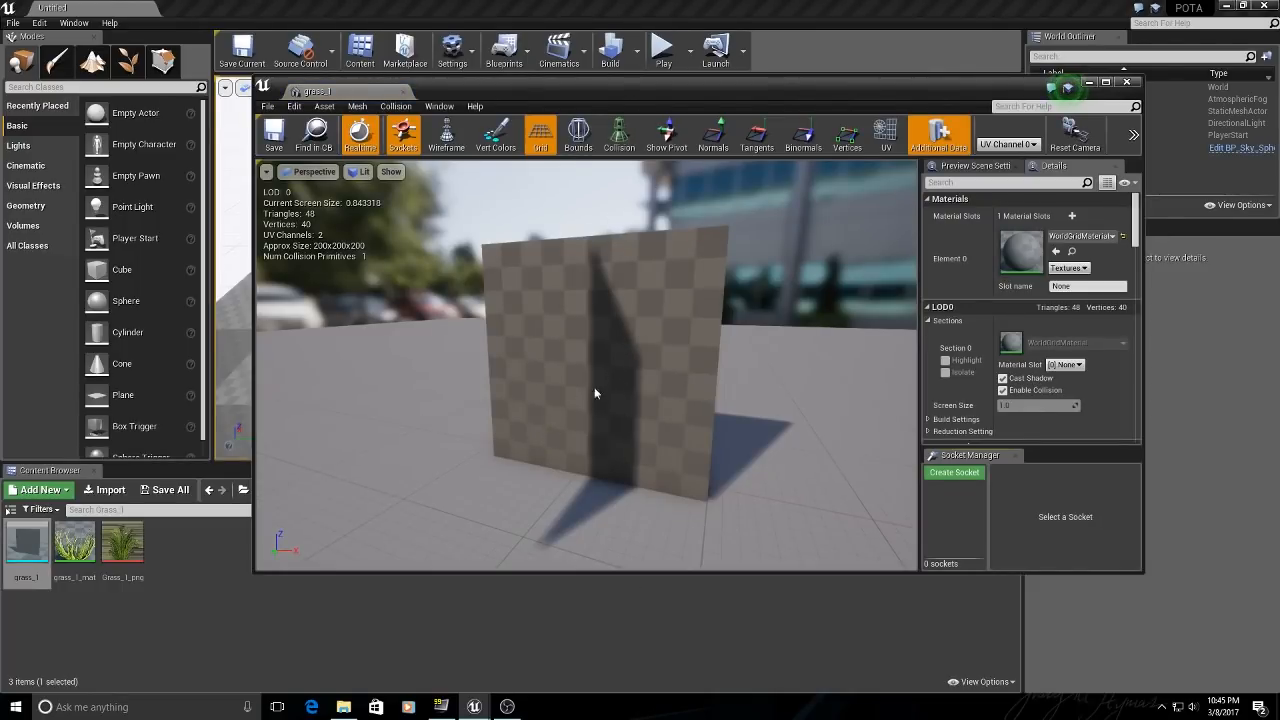
drag(551, 449, 586, 503)
click(608, 485)
mouse_move(586, 503)
middle_down()
mouse_move(607, 509)
mouse_move(571, 509)
middle_up()
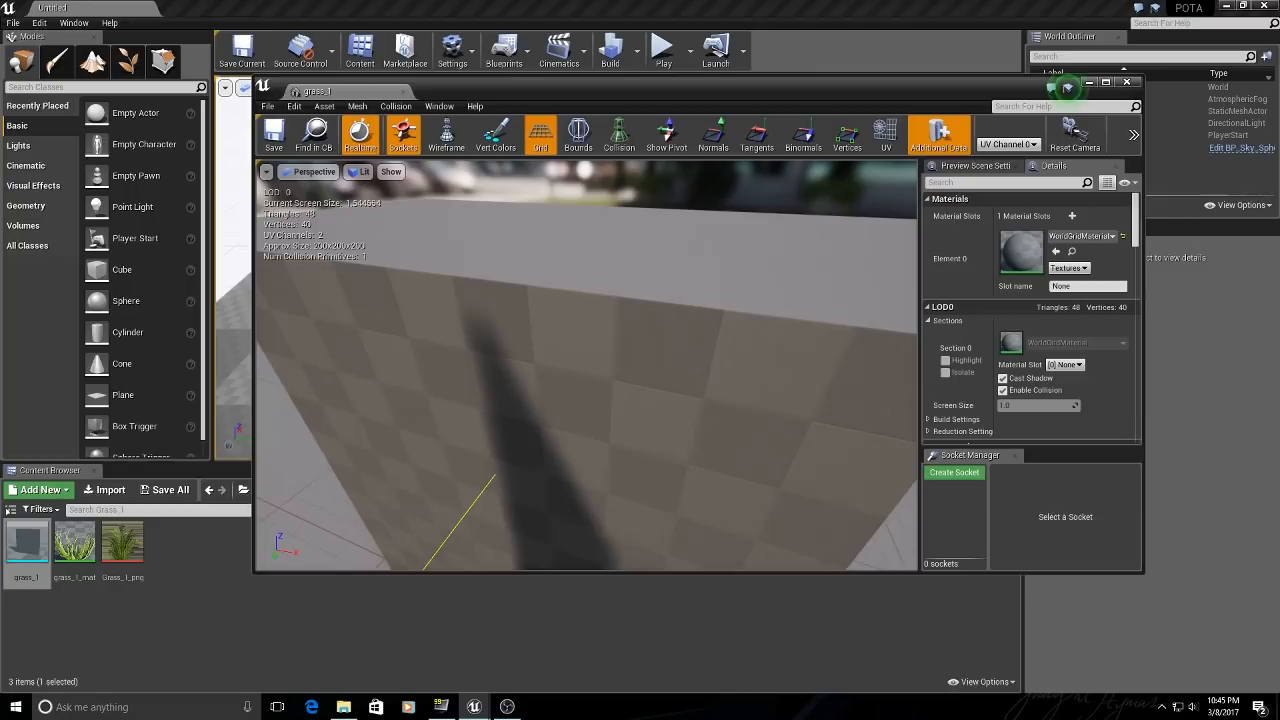
mouse_move(591, 485)
mouse_down()
mouse_move(634, 490)
mouse_move(587, 466)
mouse_up()
scroll(584, 466, down, 5)
middle_drag(583, 463, 562, 482)
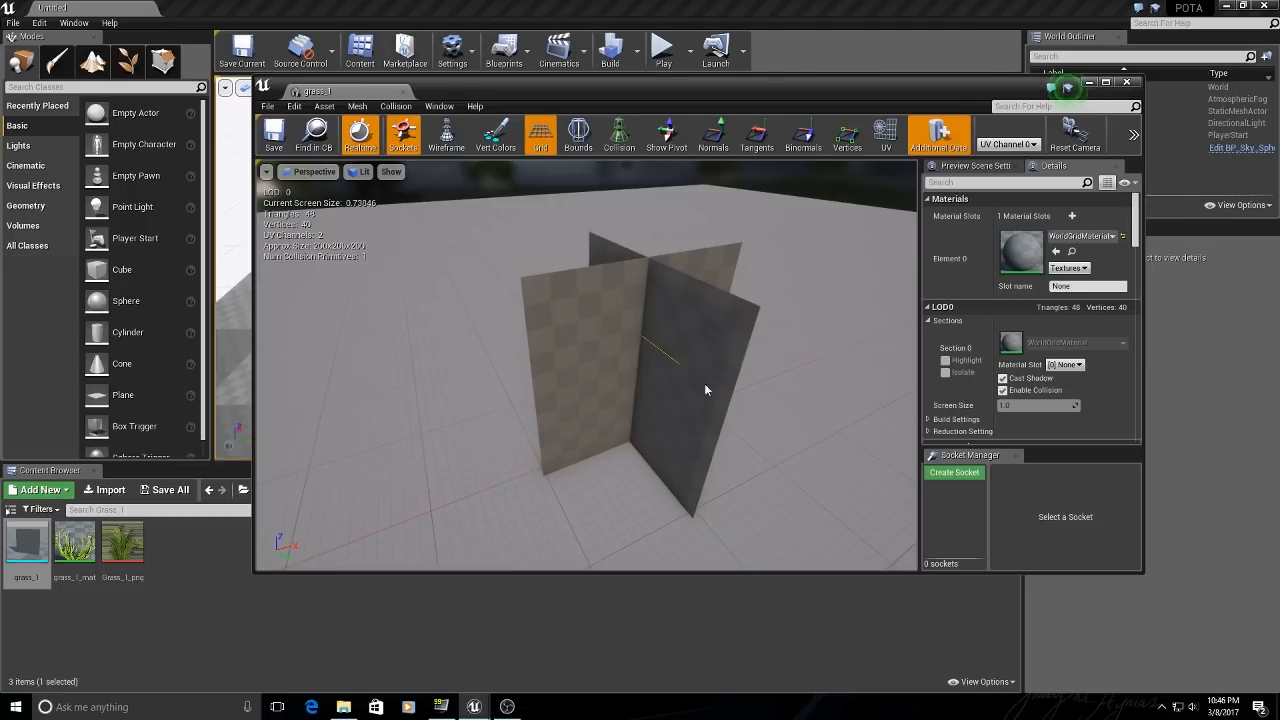
drag(80, 548, 92, 583)
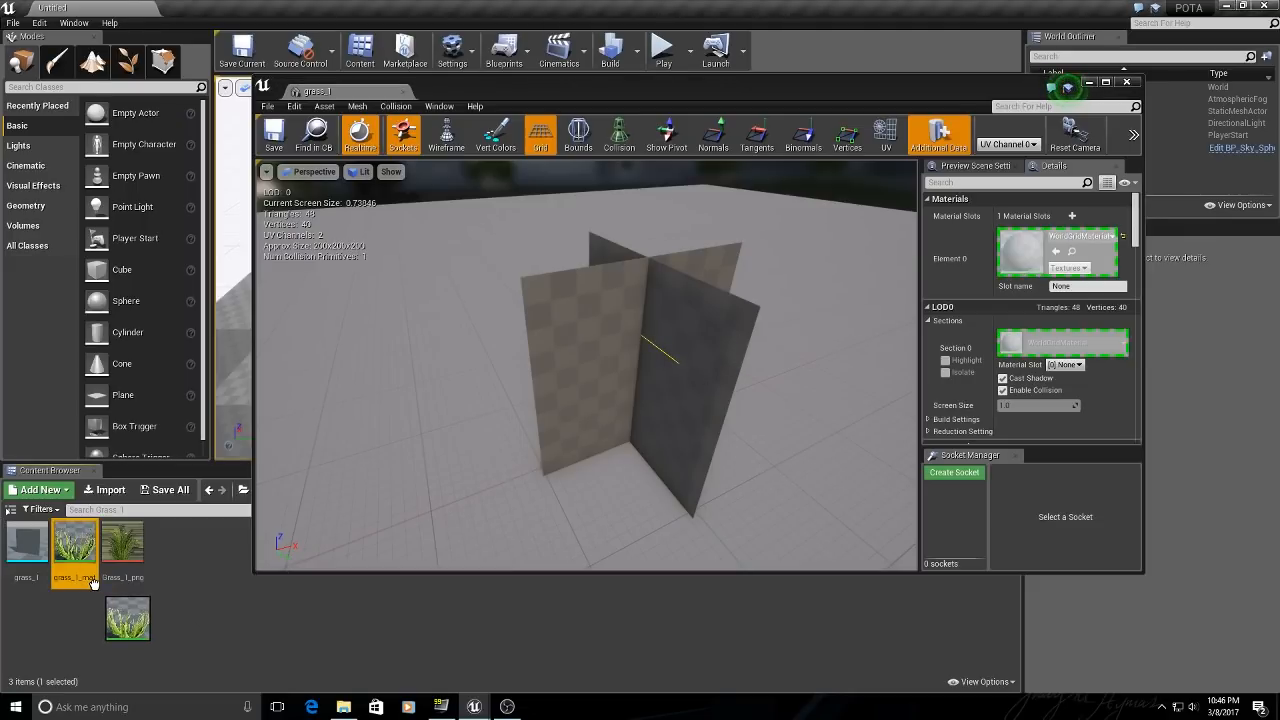
drag(428, 553, 1021, 252)
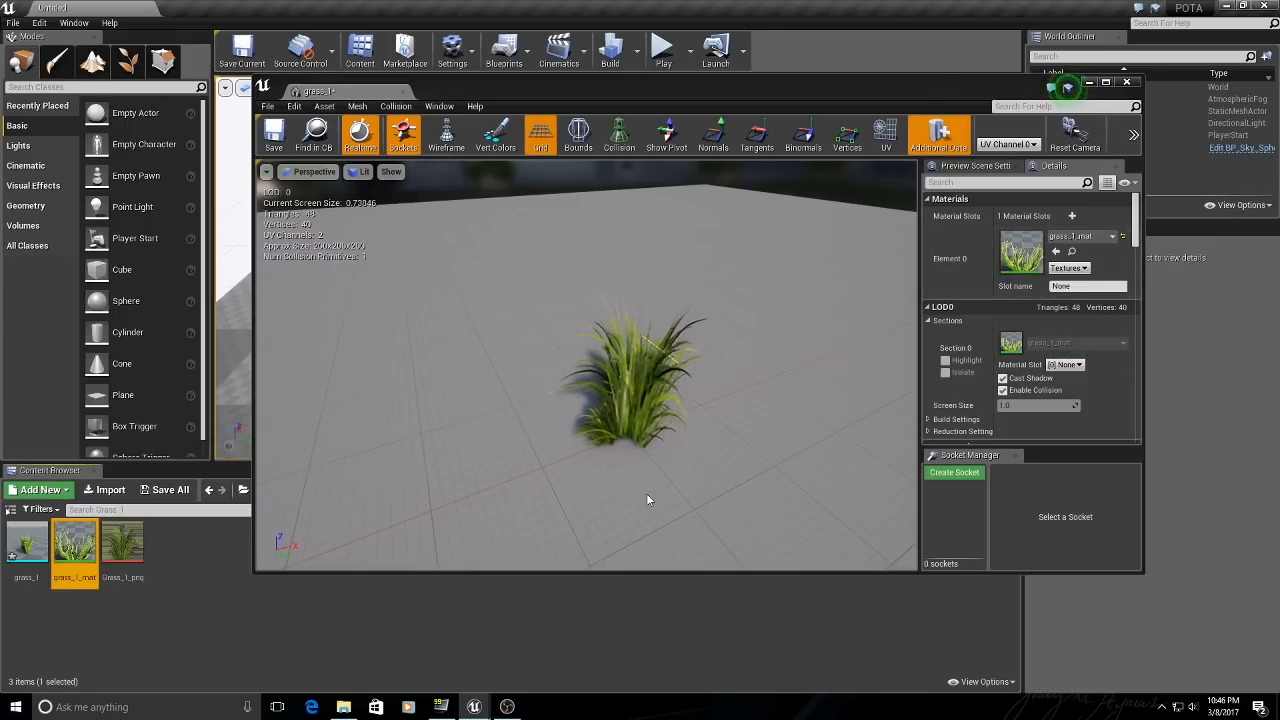
Inspect the textured grass from several angles, and save the grass_1 mesh before closing its editor.
scroll(646, 493, up, 3)
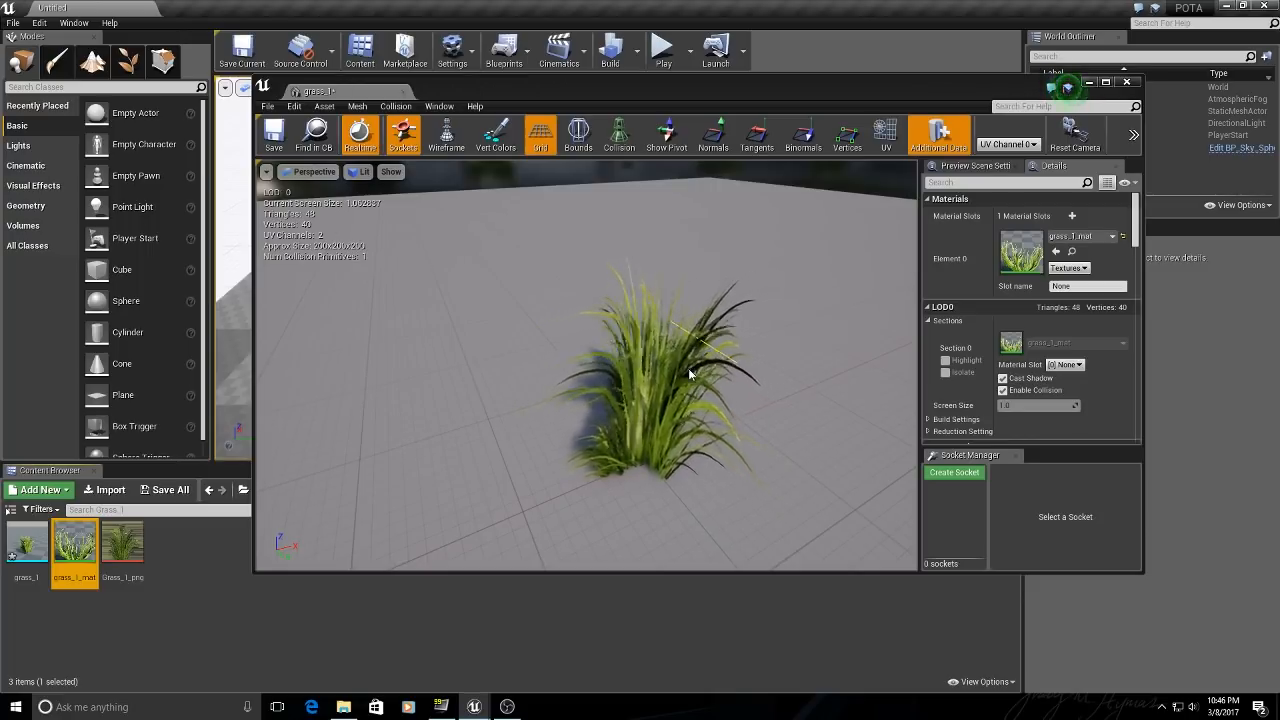
right_drag(713, 507, 614, 494)
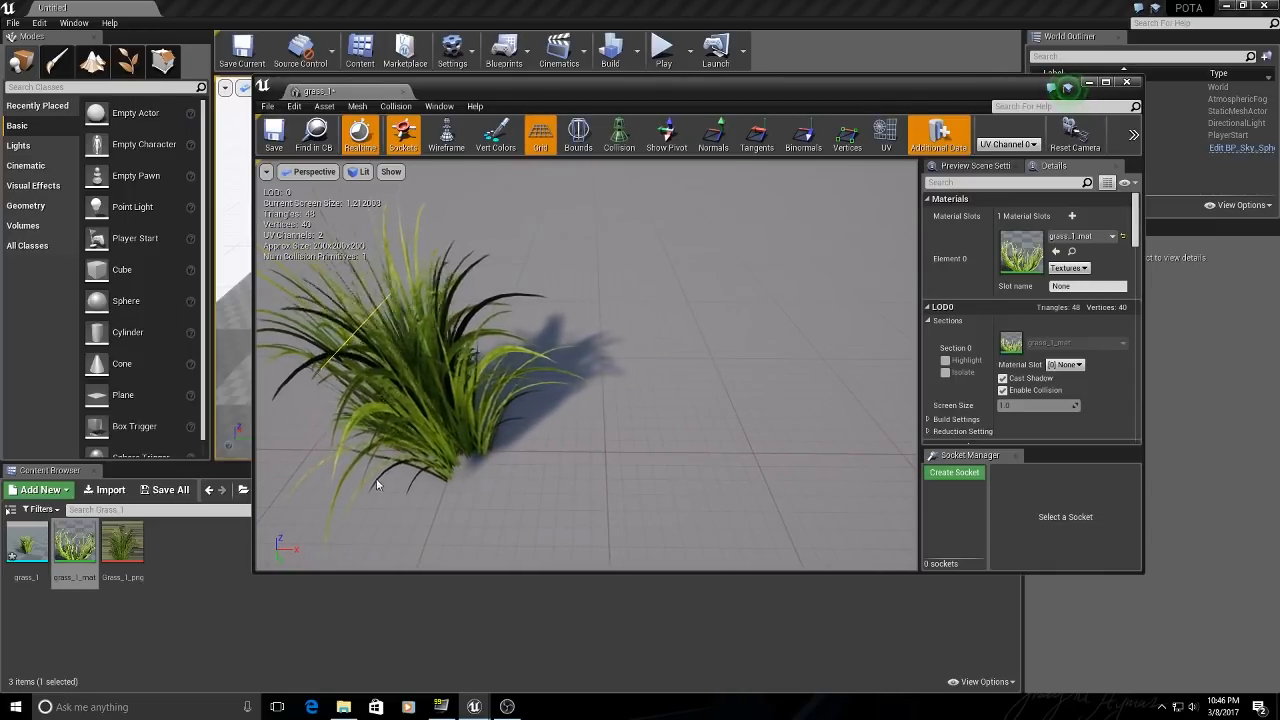
mouse_move(460, 486)
right_down()
mouse_move(445, 486)
mouse_move(476, 494)
mouse_move(446, 486)
mouse_move(460, 492)
right_up()
right_drag(547, 457, 520, 430)
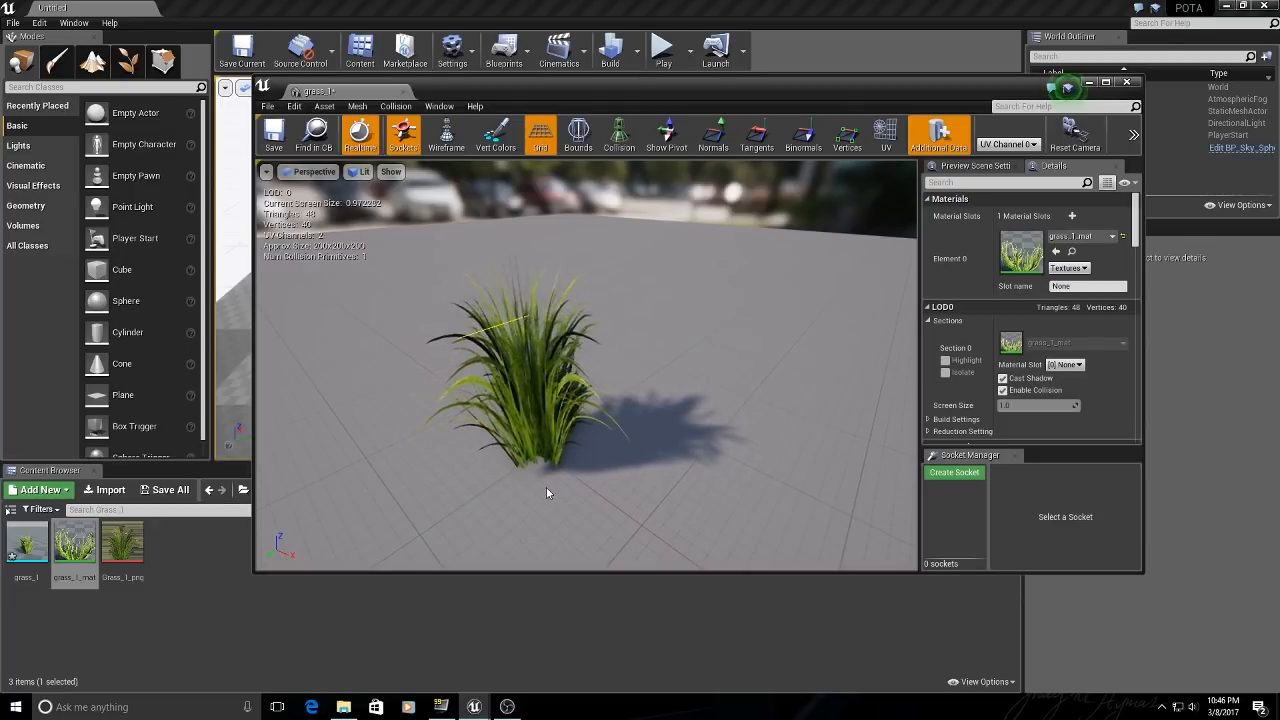
scroll(600, 409, down, 3)
mouse_move(534, 447)
right_down()
mouse_move(512, 445)
mouse_move(560, 447)
mouse_move(524, 453)
right_up()
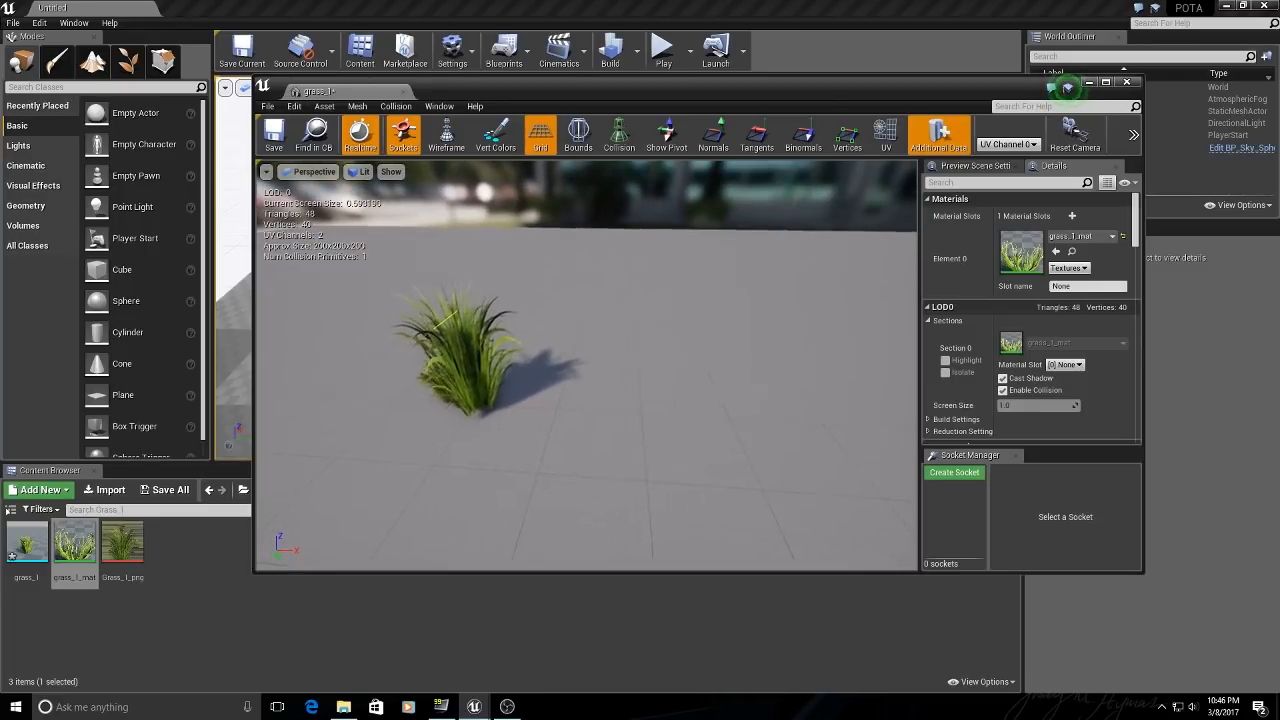
middle_drag(524, 453, 506, 456)
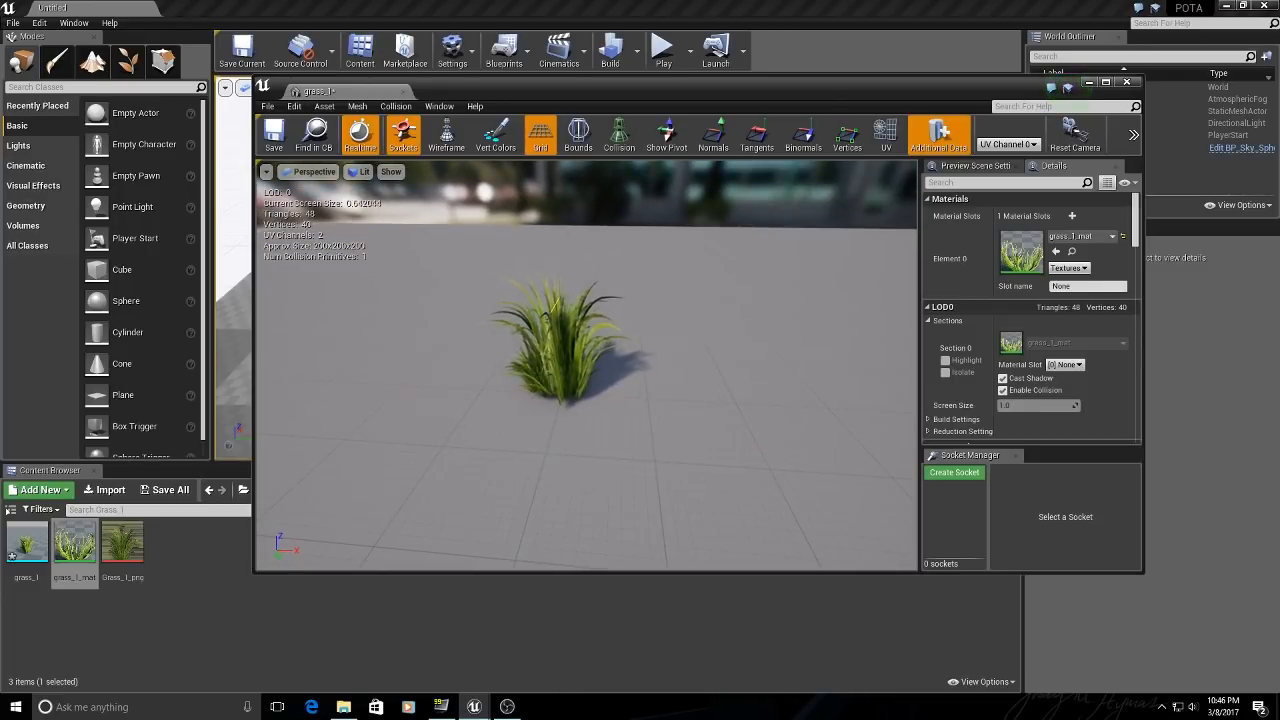
click(273, 135)
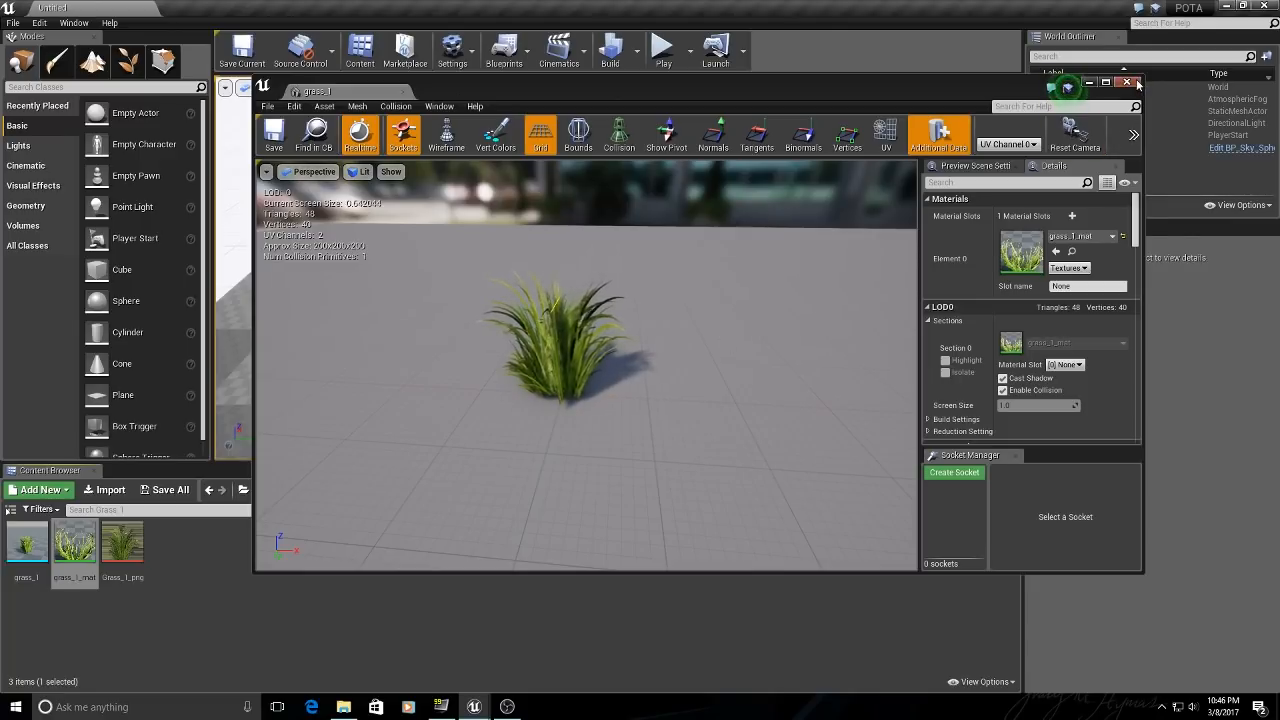
click(1126, 81)
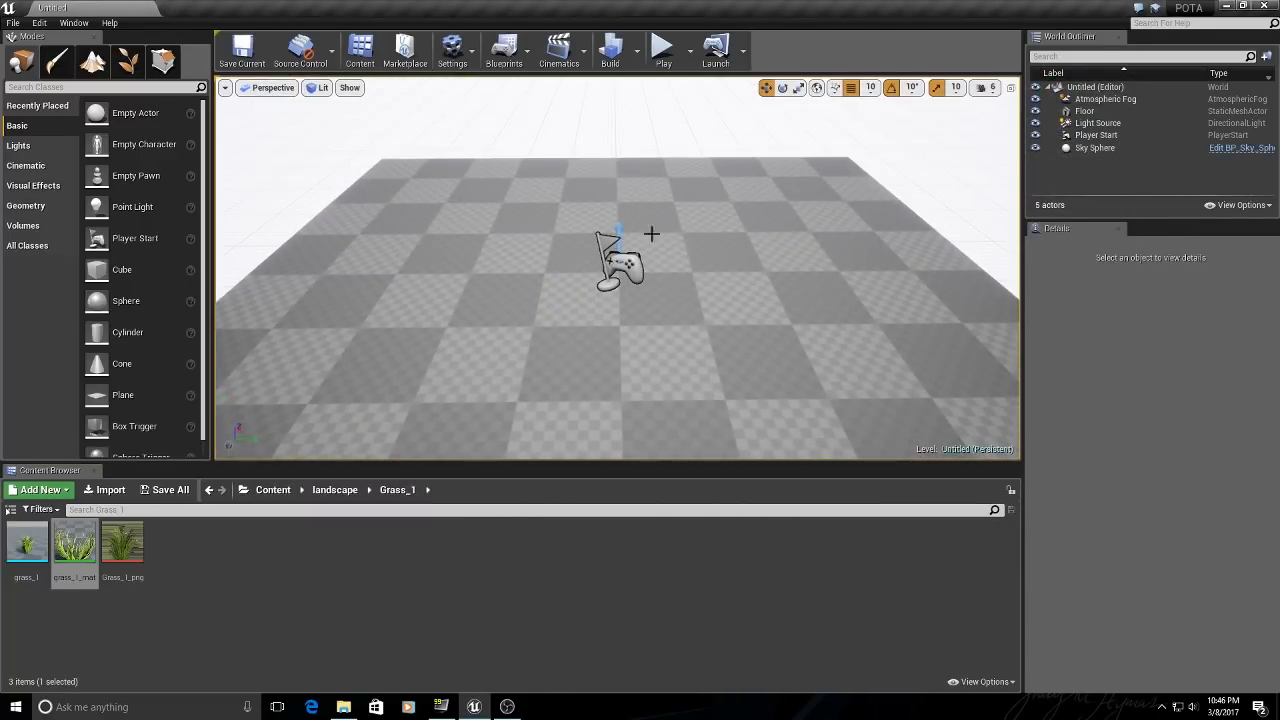
Create a Foliage Type asset named Grass_1_fol in the Grass_1 folder.
mouse_move(33, 564)
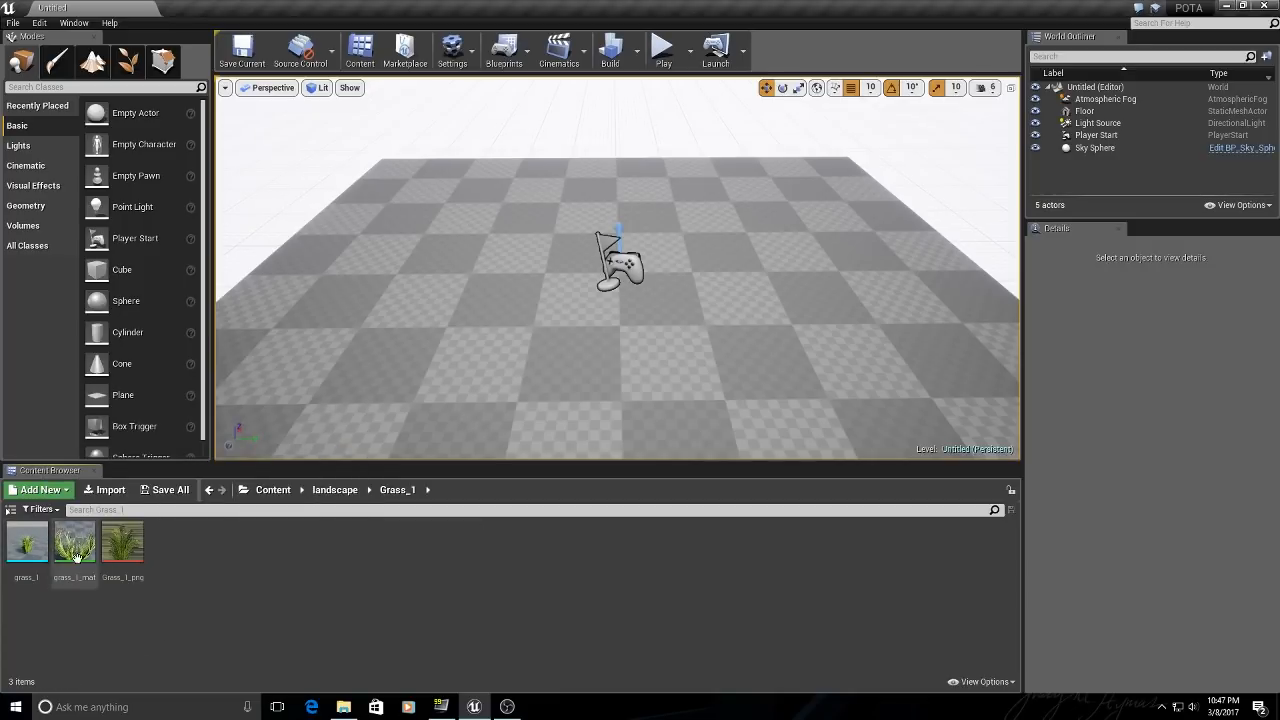
right_click(330, 586)
mouse_move(420, 514)
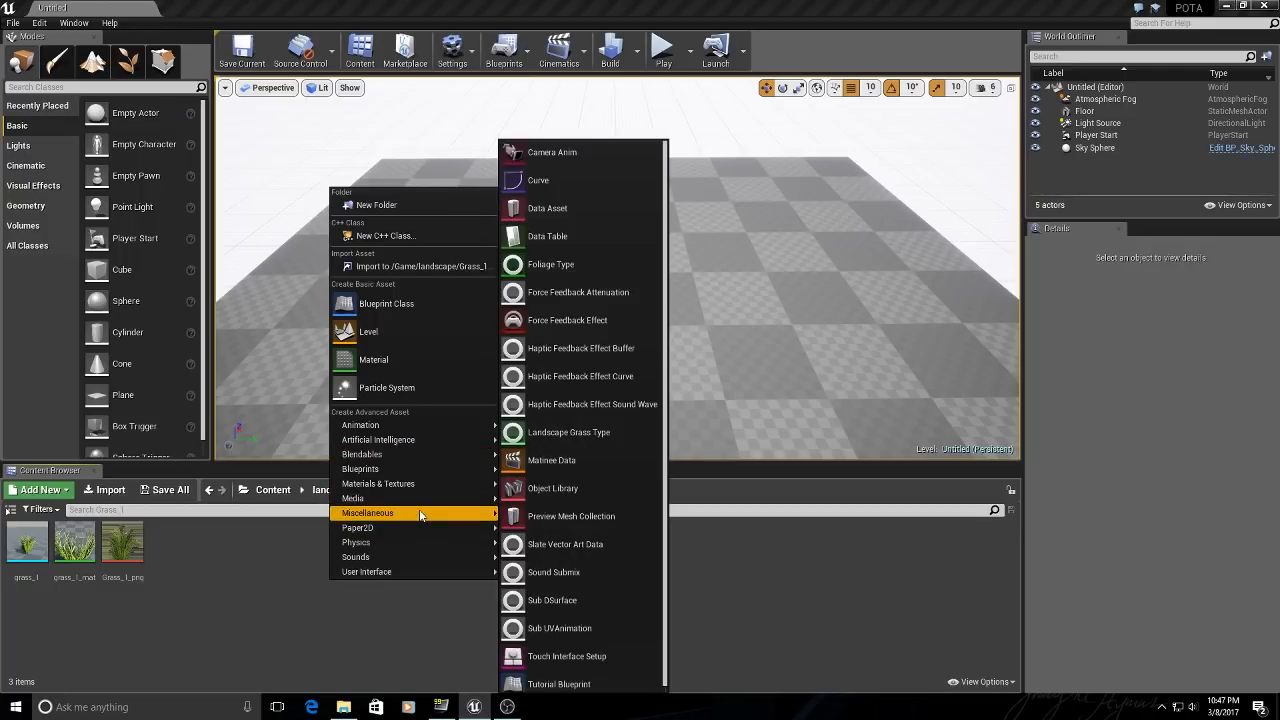
click(565, 265)
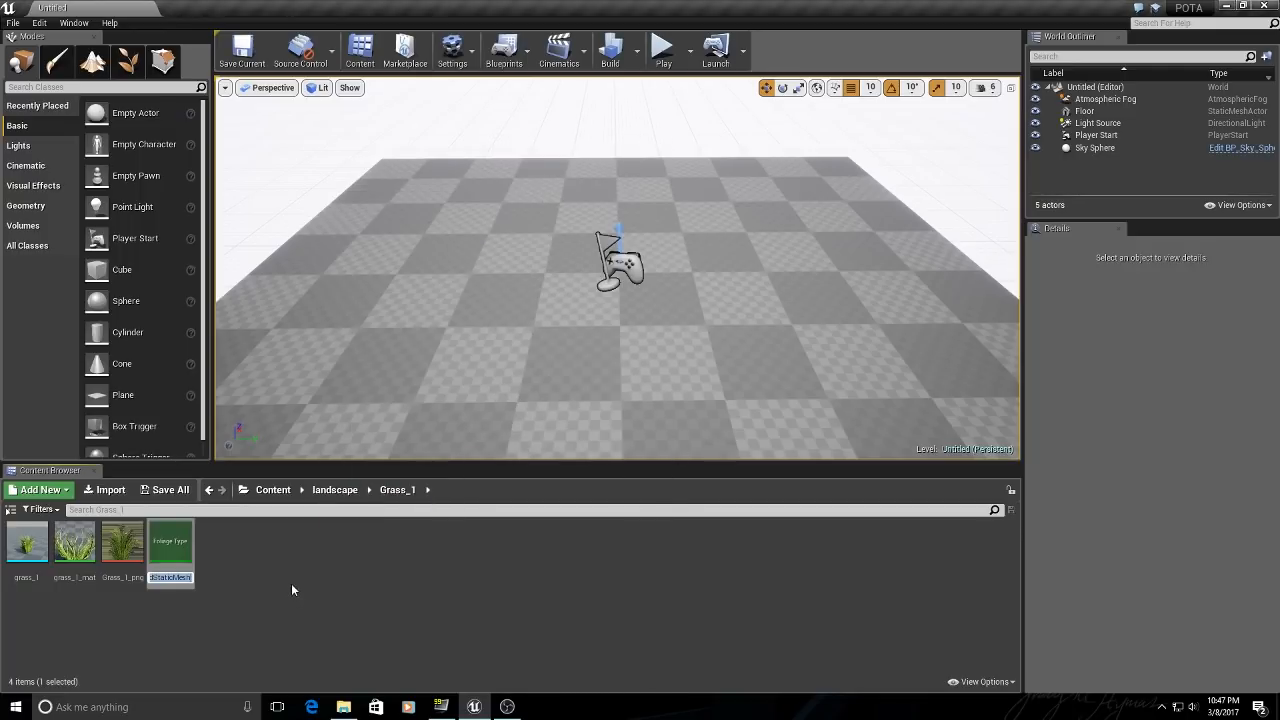
text(Grass_1_fol)
key(Return)
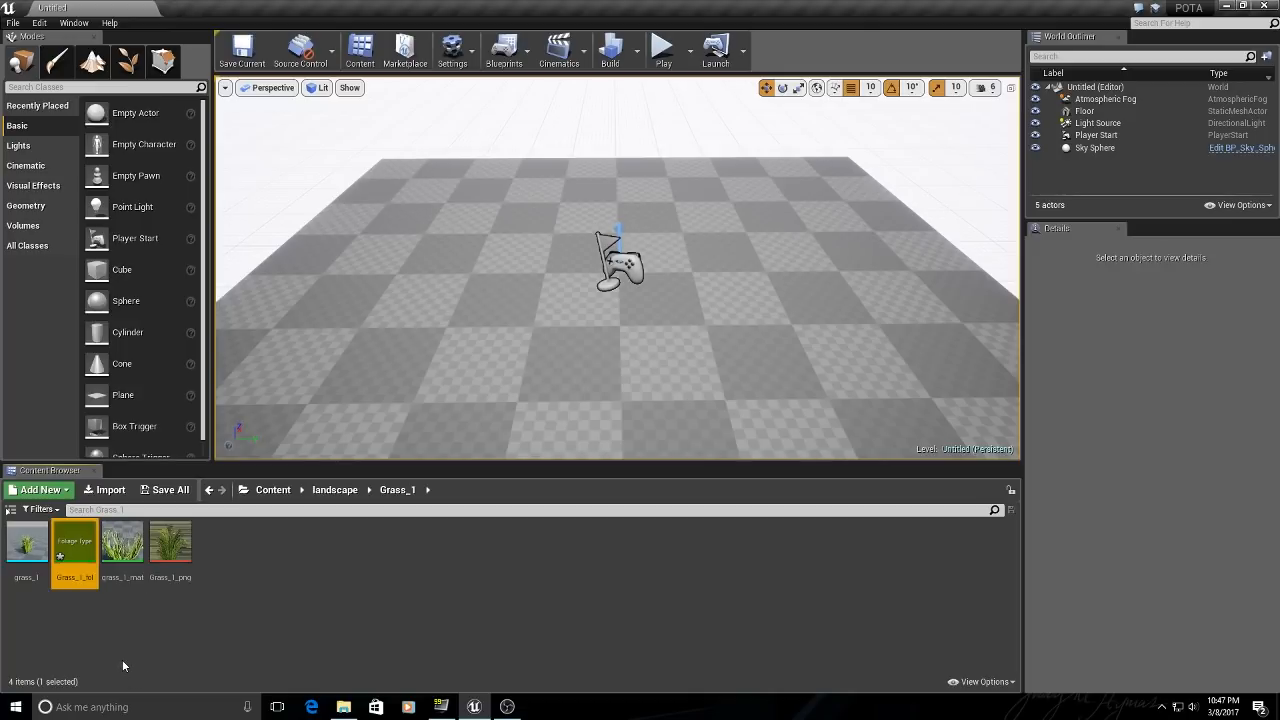
Set grass_1 as the mesh of the Grass_1_fol foliage type, saving the asset and closing its editor.
double_click(76, 545)
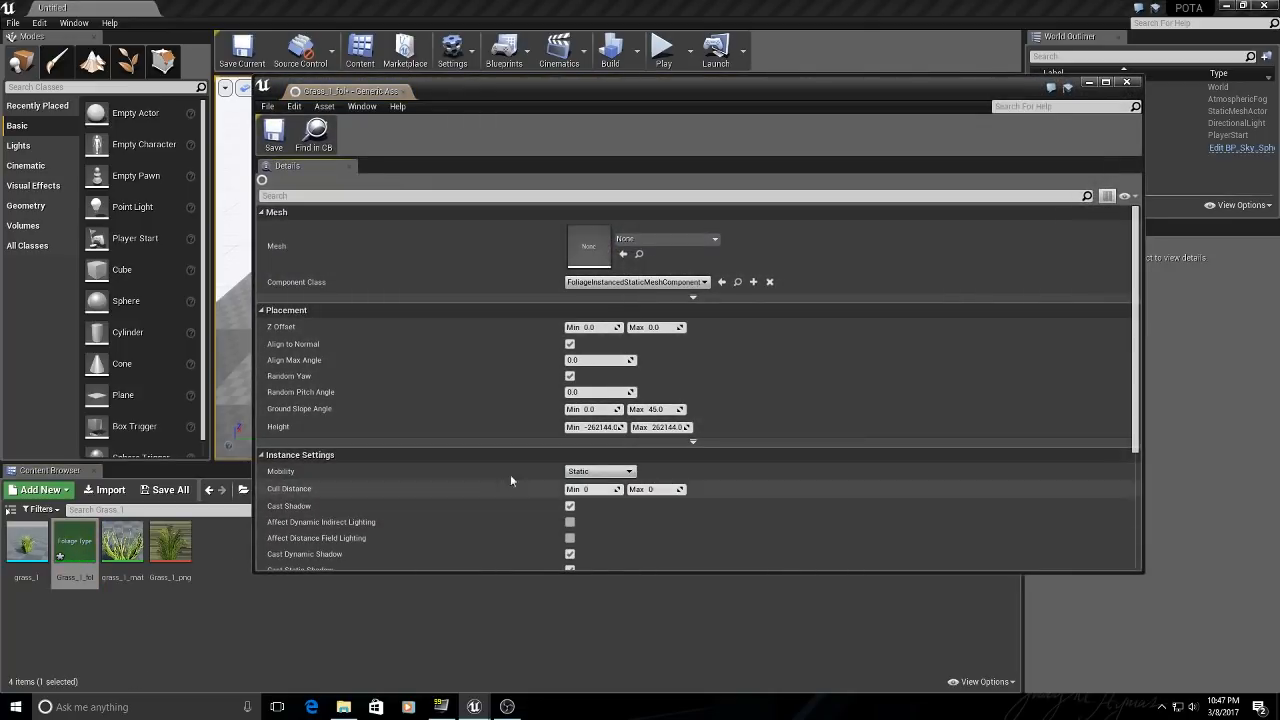
drag(27, 543, 625, 245)
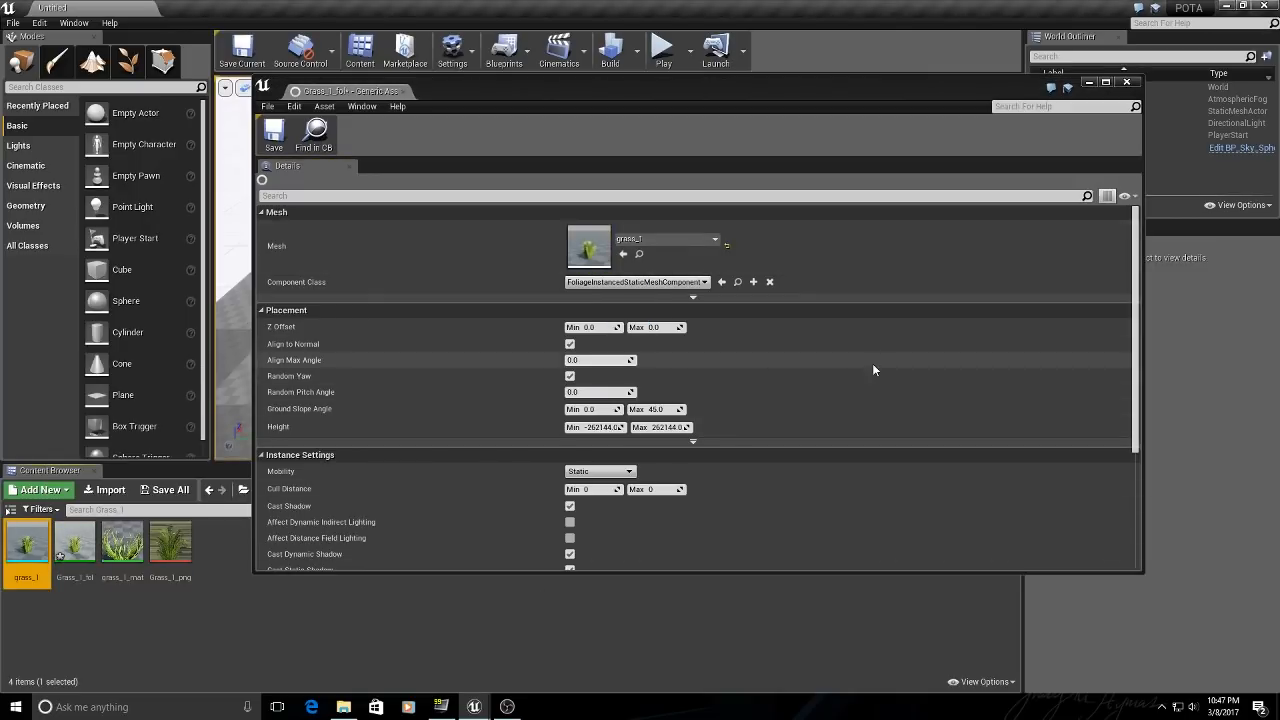
scroll(744, 395, down, 5)
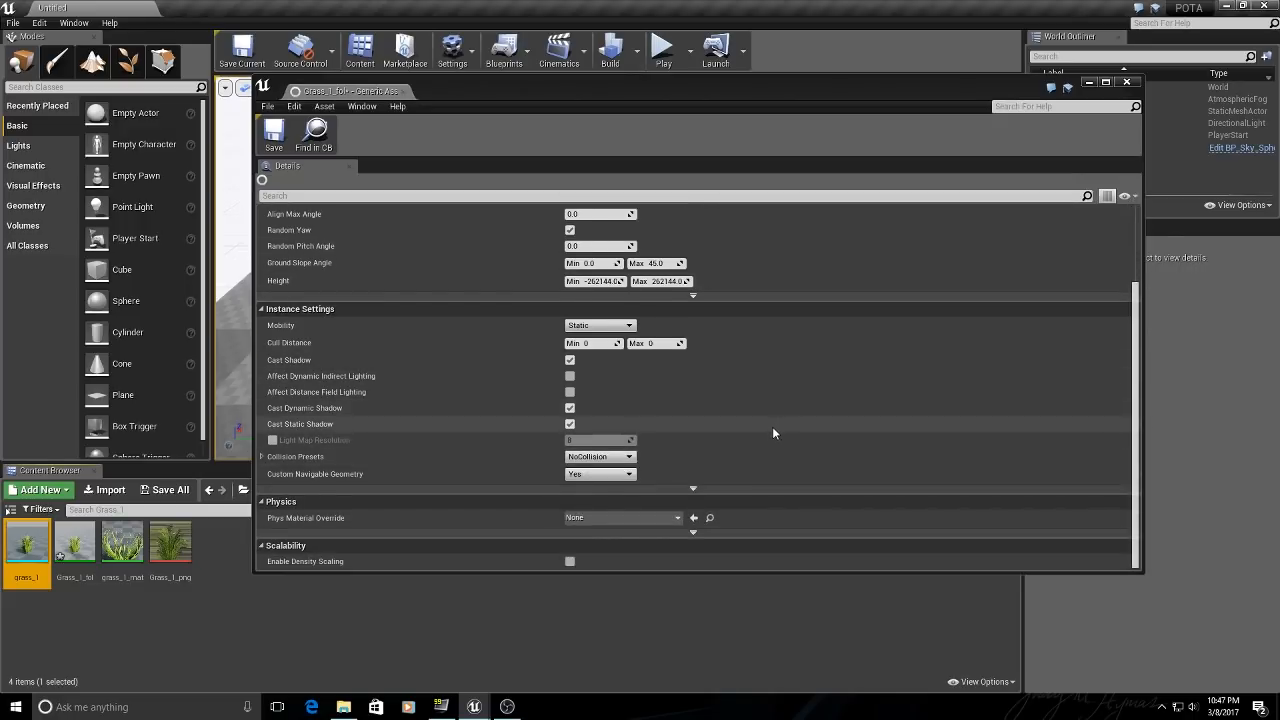
scroll(773, 428, up, 1)
scroll(759, 464, up, 4)
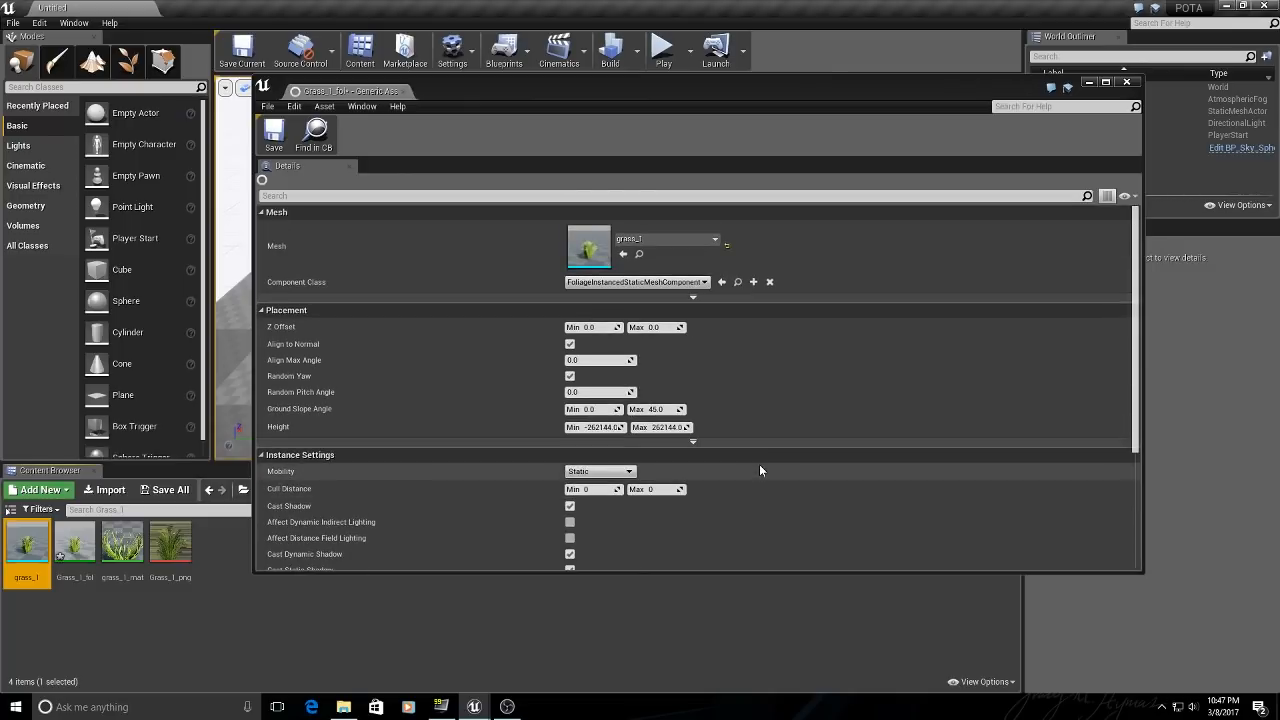
scroll(754, 461, down, 3)
scroll(754, 470, down, 2)
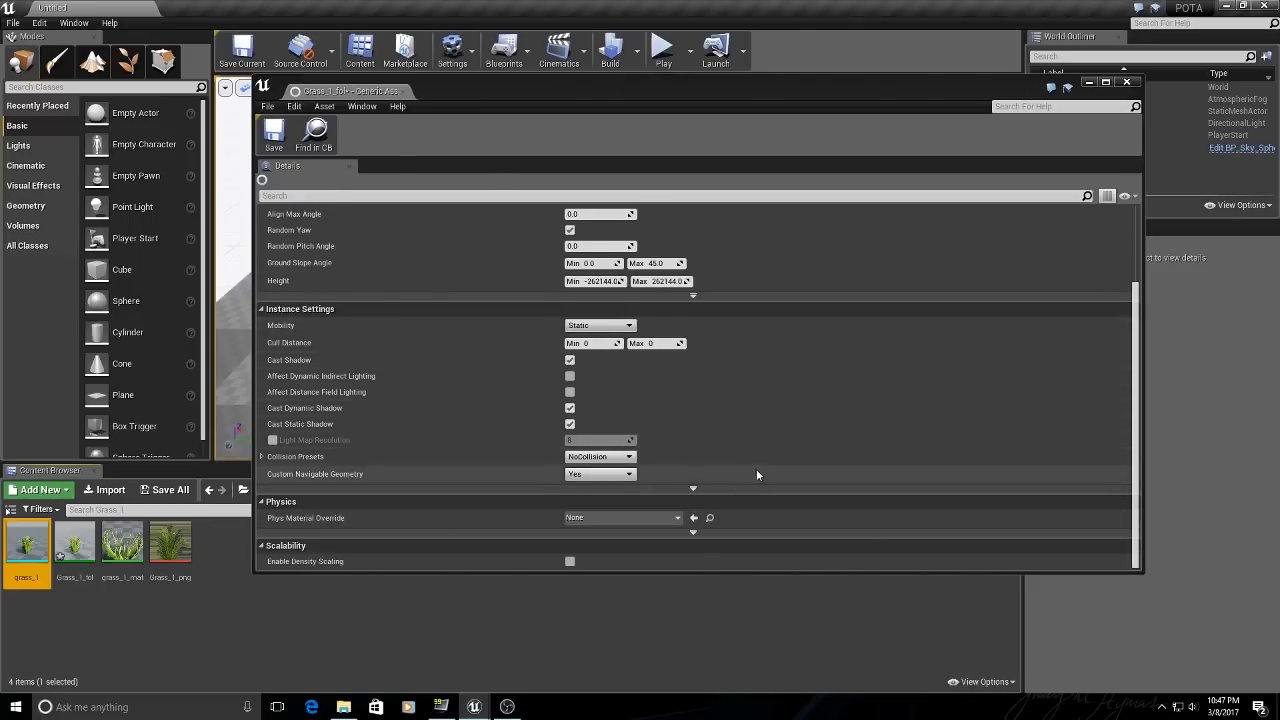
scroll(756, 469, up, 5)
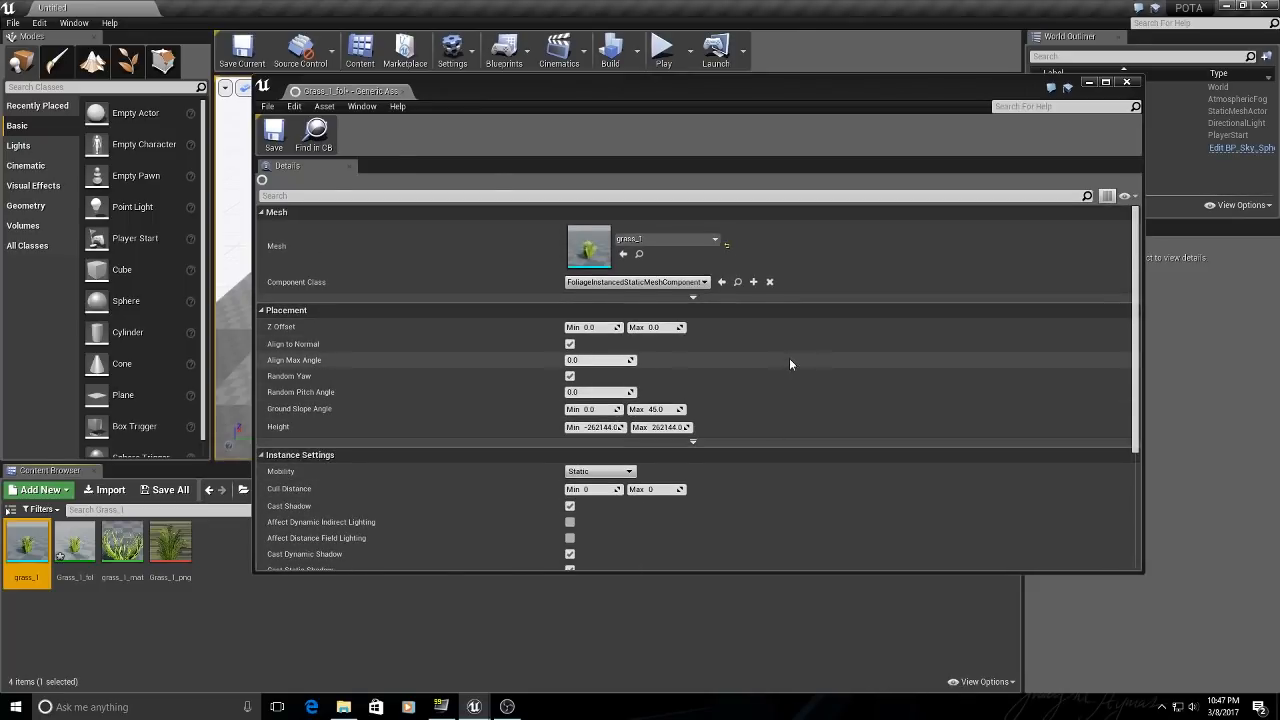
click(1126, 81)
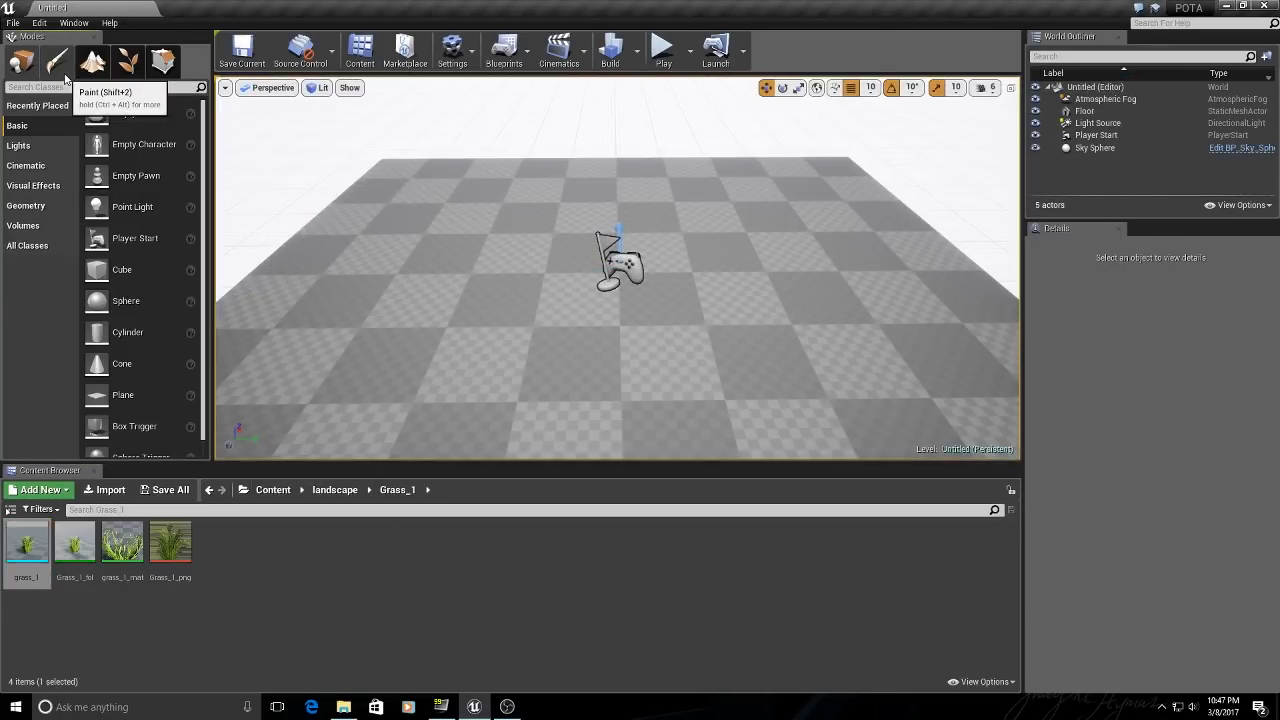
Switch to foliage painting mode, add the Grass_1_fol asset to the foliage palette, and select it to show its settings.
click(64, 72)
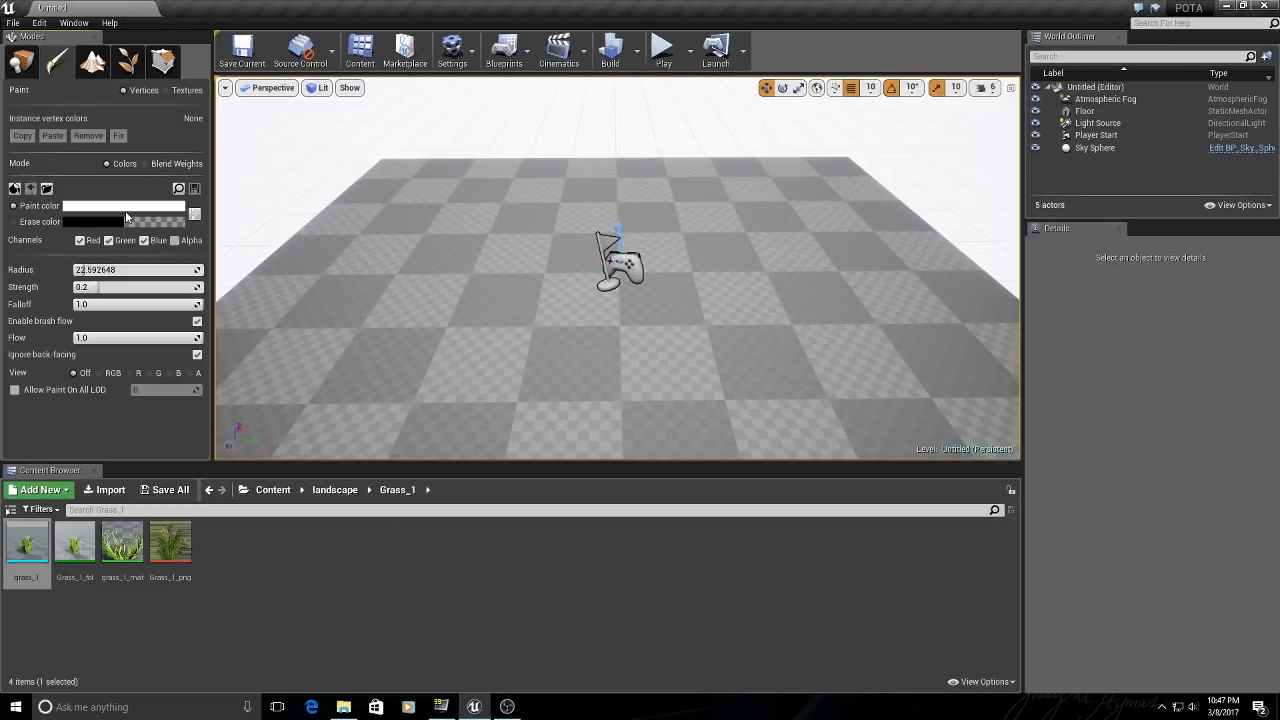
click(127, 65)
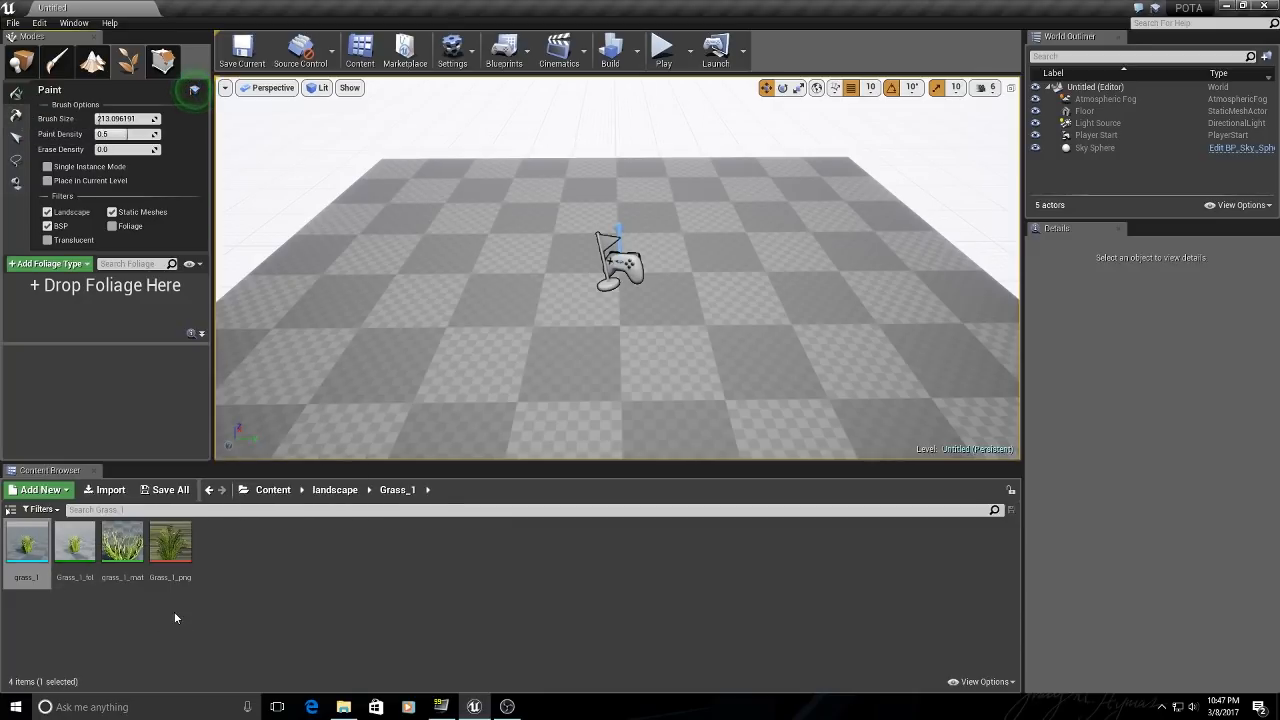
click(75, 543)
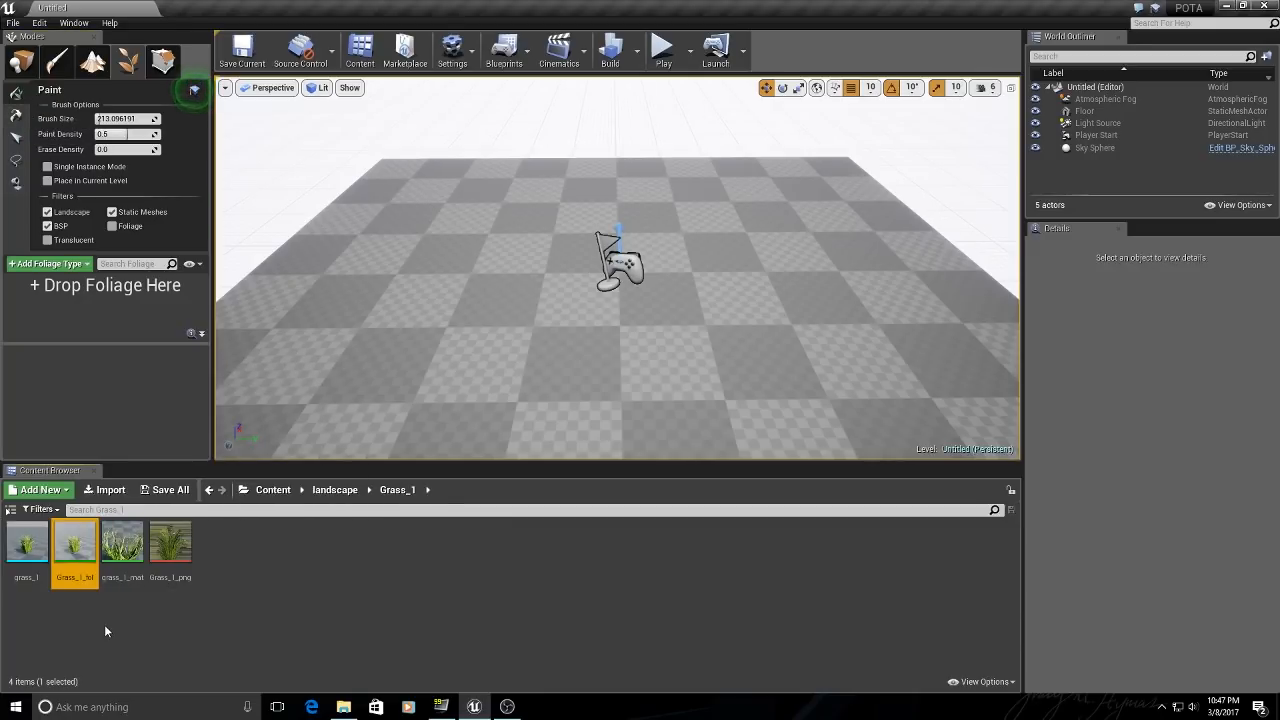
drag(75, 543, 71, 313)
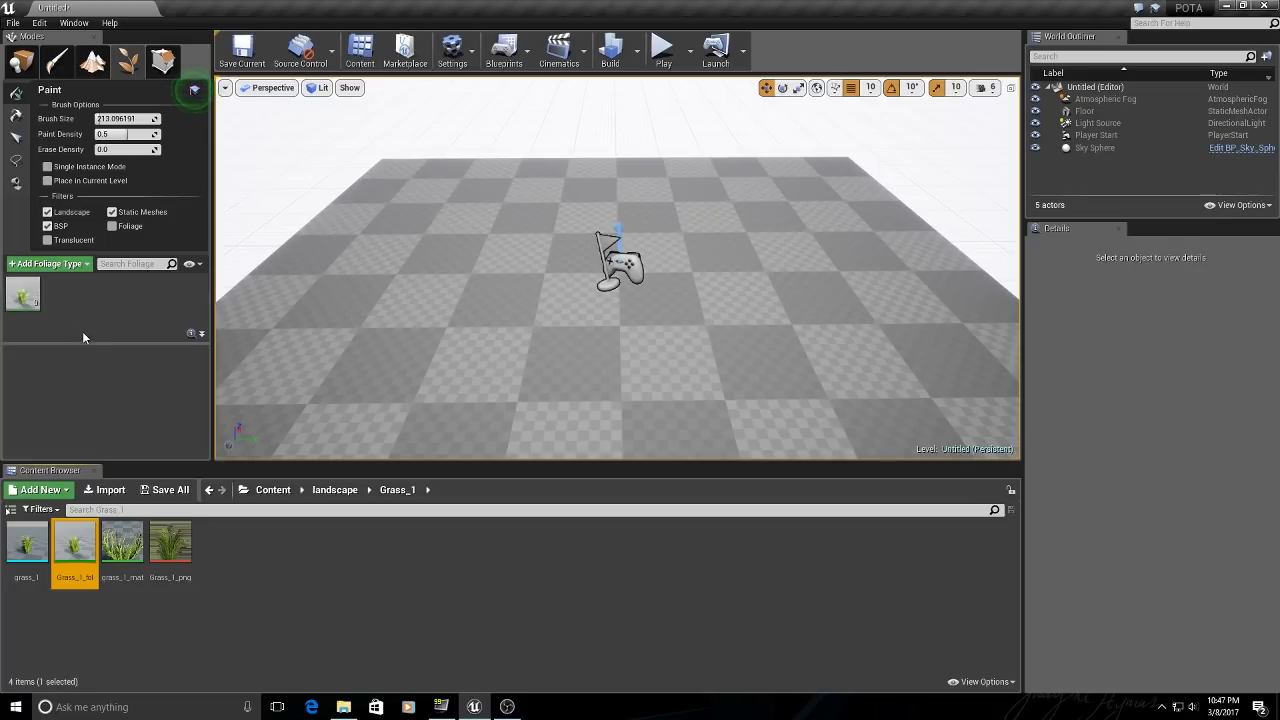
click(22, 295)
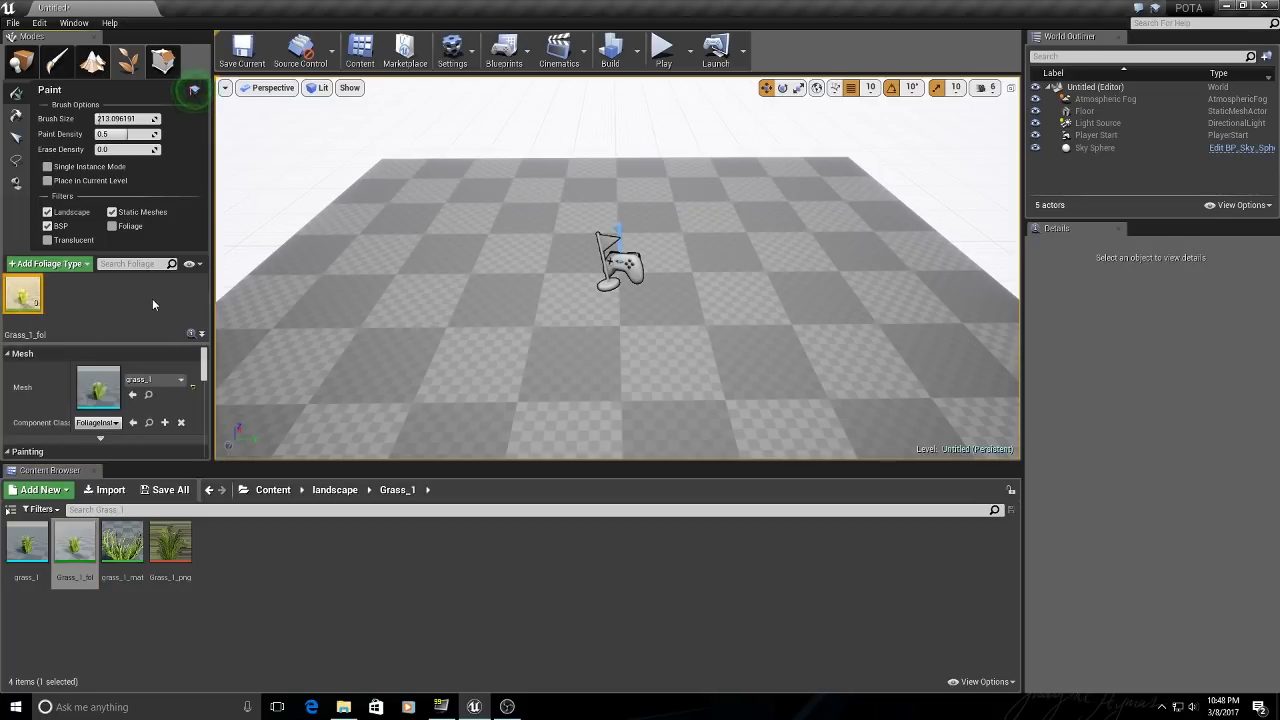
Set the foliage type's scaling to Free, with a Scale Y minimum of 0.7 and maximum of 1.2.
scroll(205, 375, down, 3)
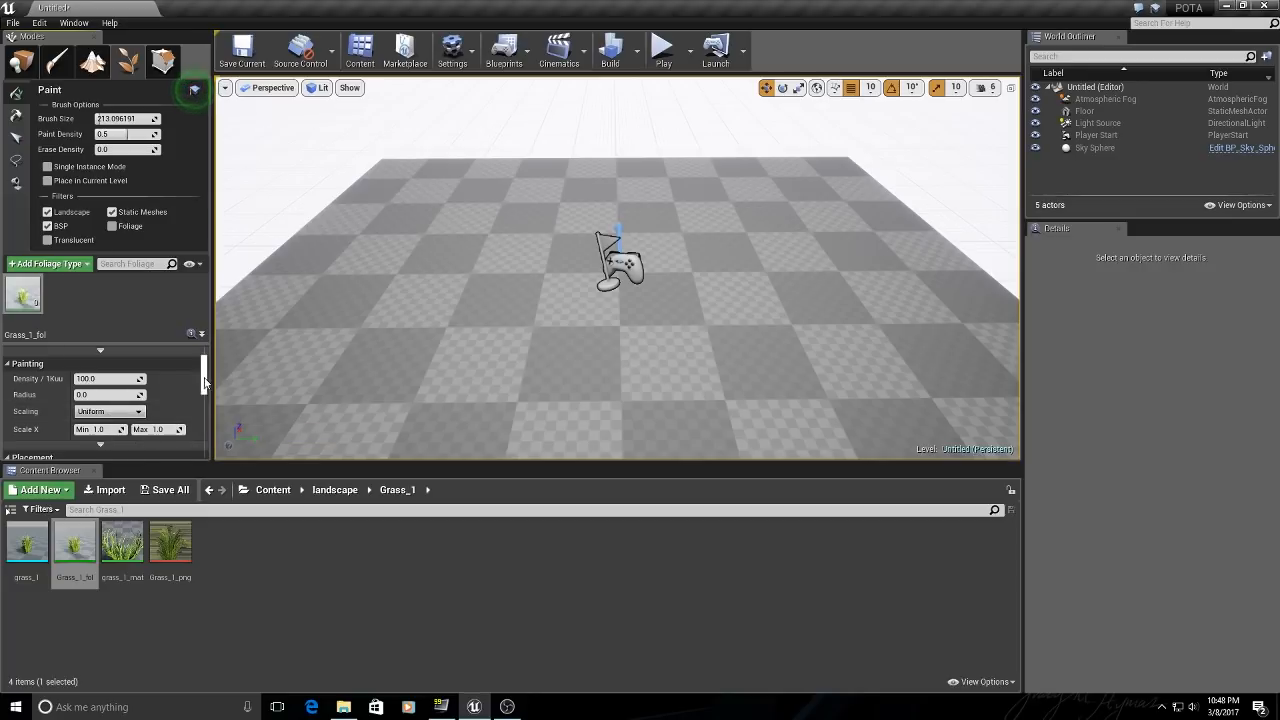
drag(207, 380, 207, 384)
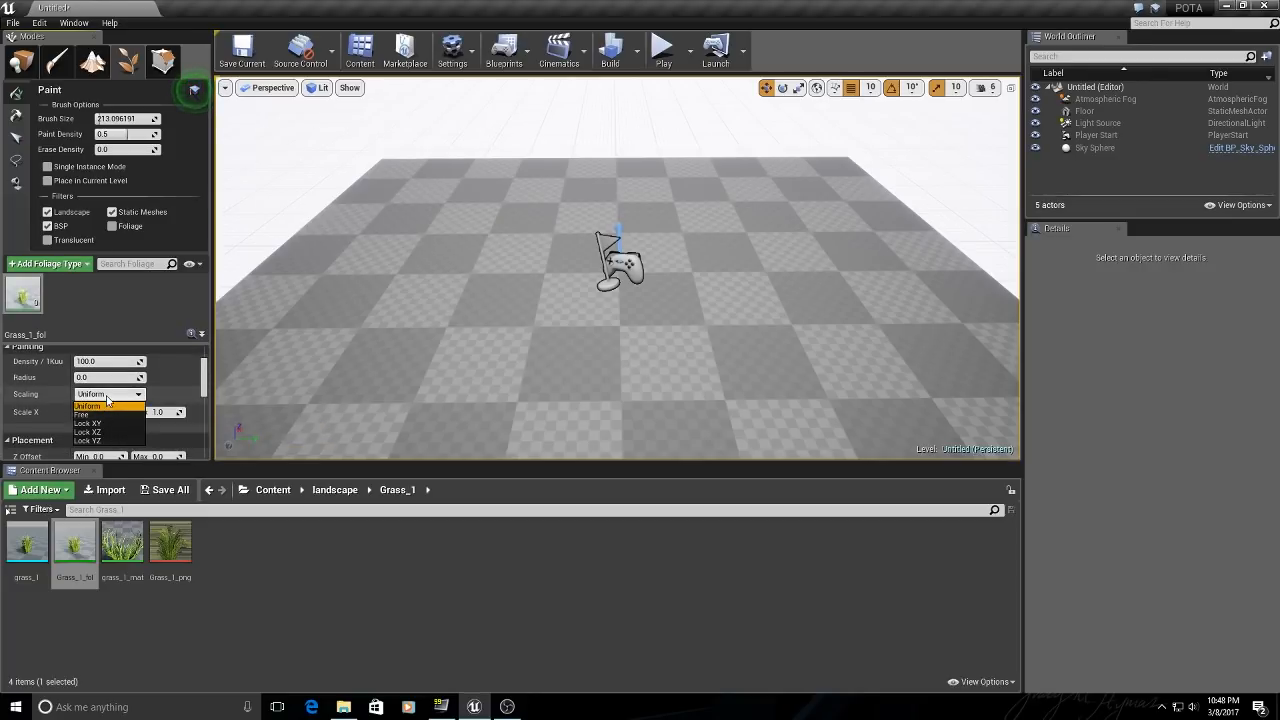
click(104, 416)
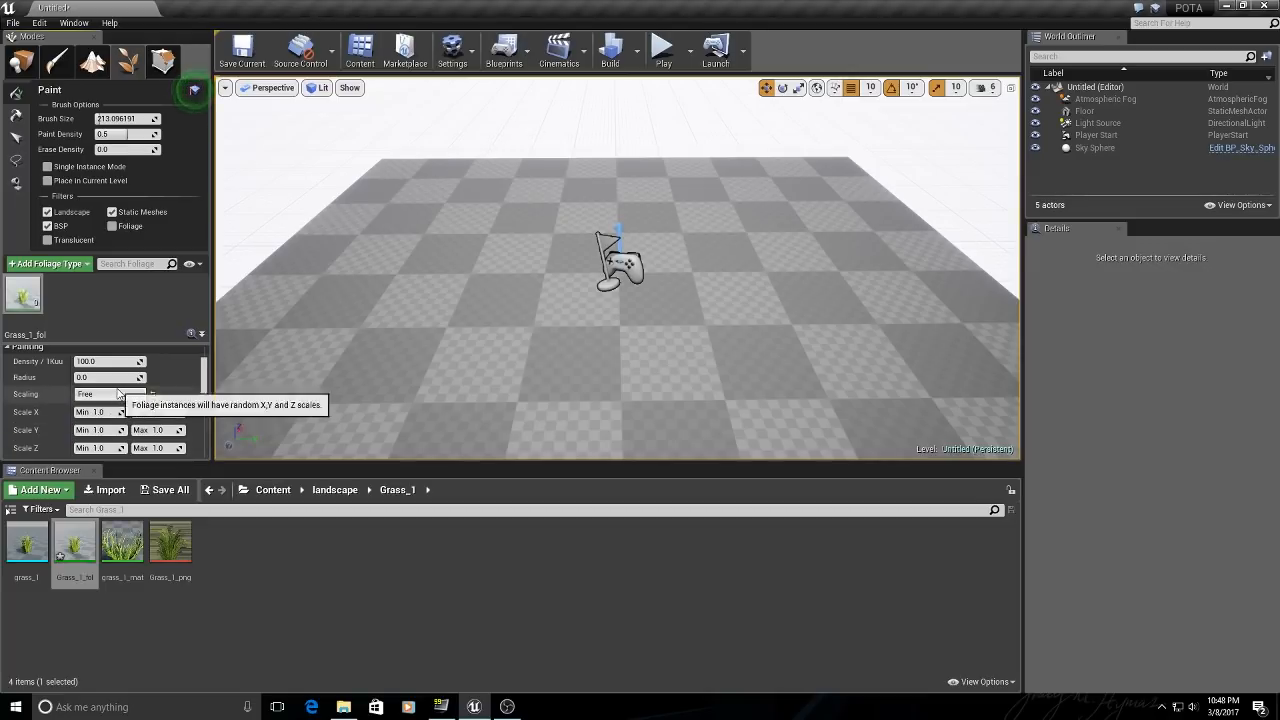
drag(205, 372, 205, 376)
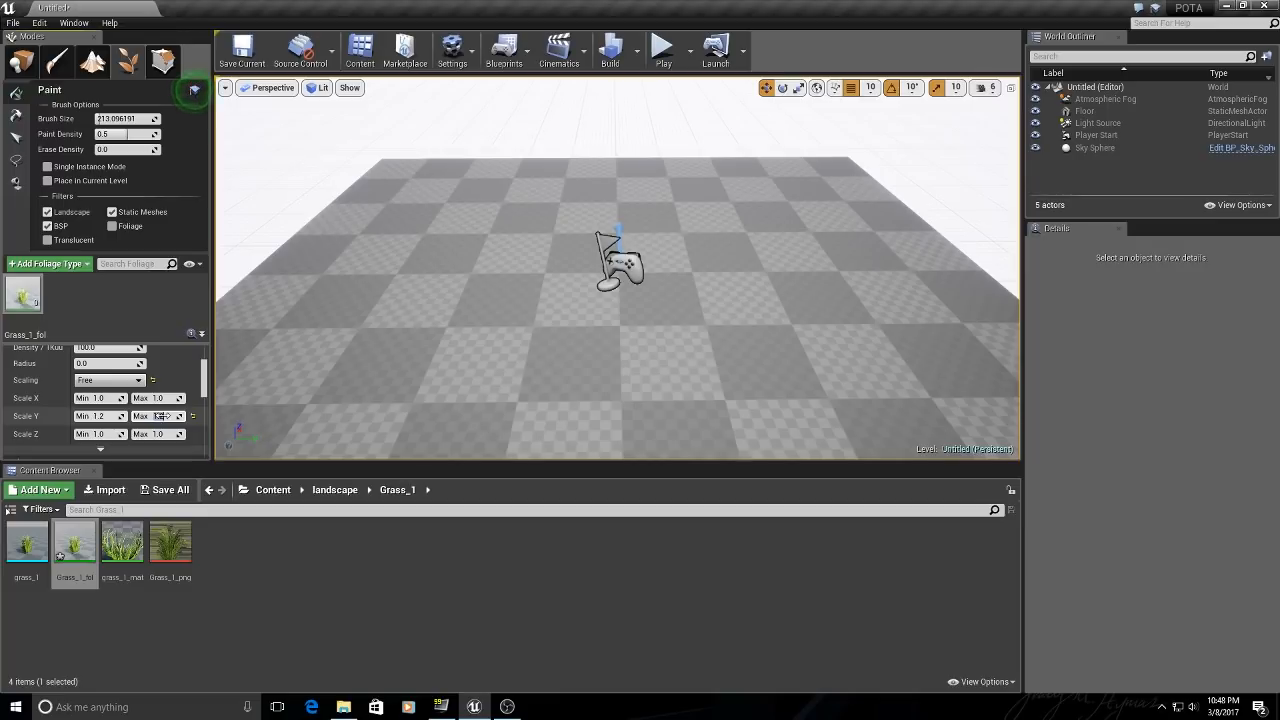
click(160, 416)
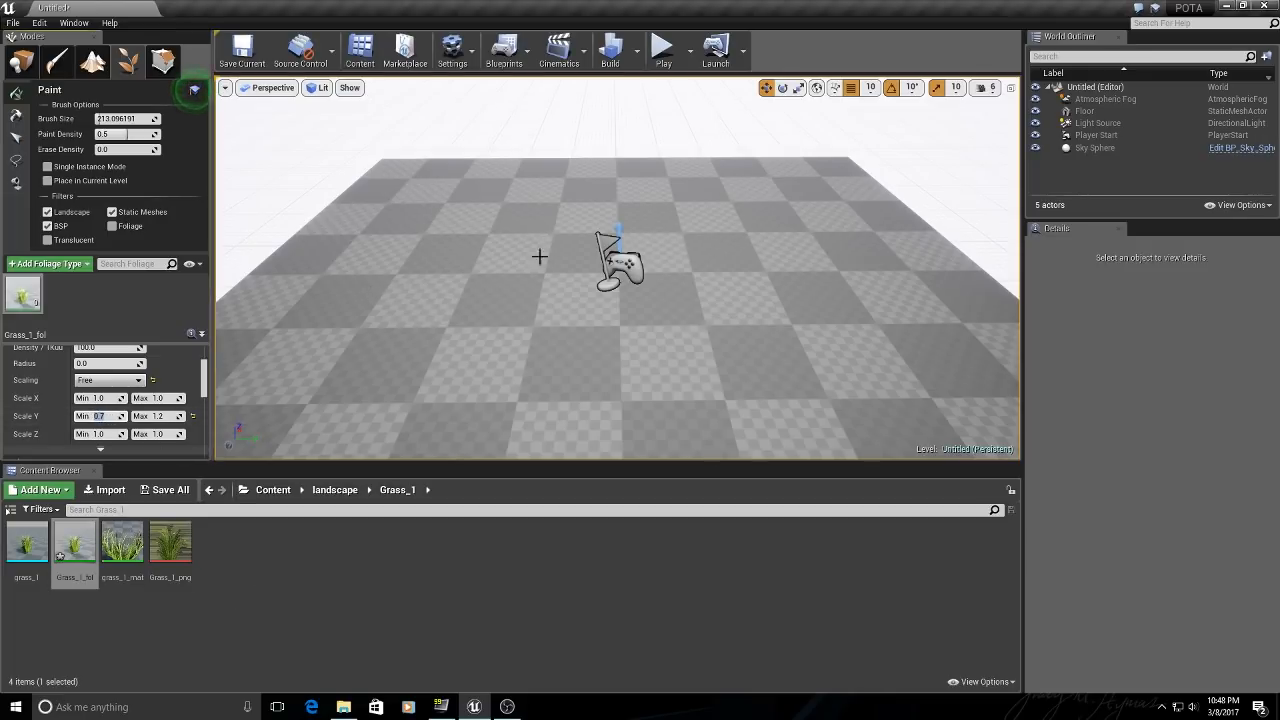
click(33, 290)
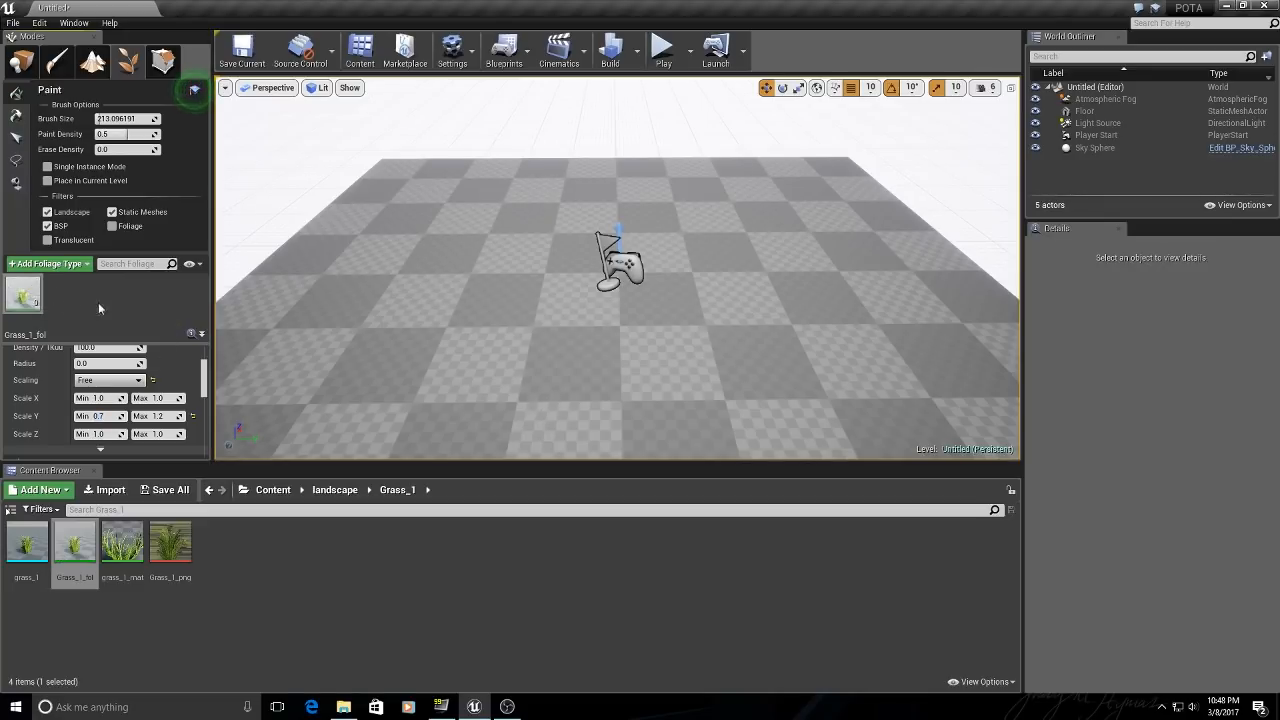
Paint Grass_1_fol clumps across the floor with a brush size of about 156 and paint density 0.6, returning to placement mode.
click(30, 296)
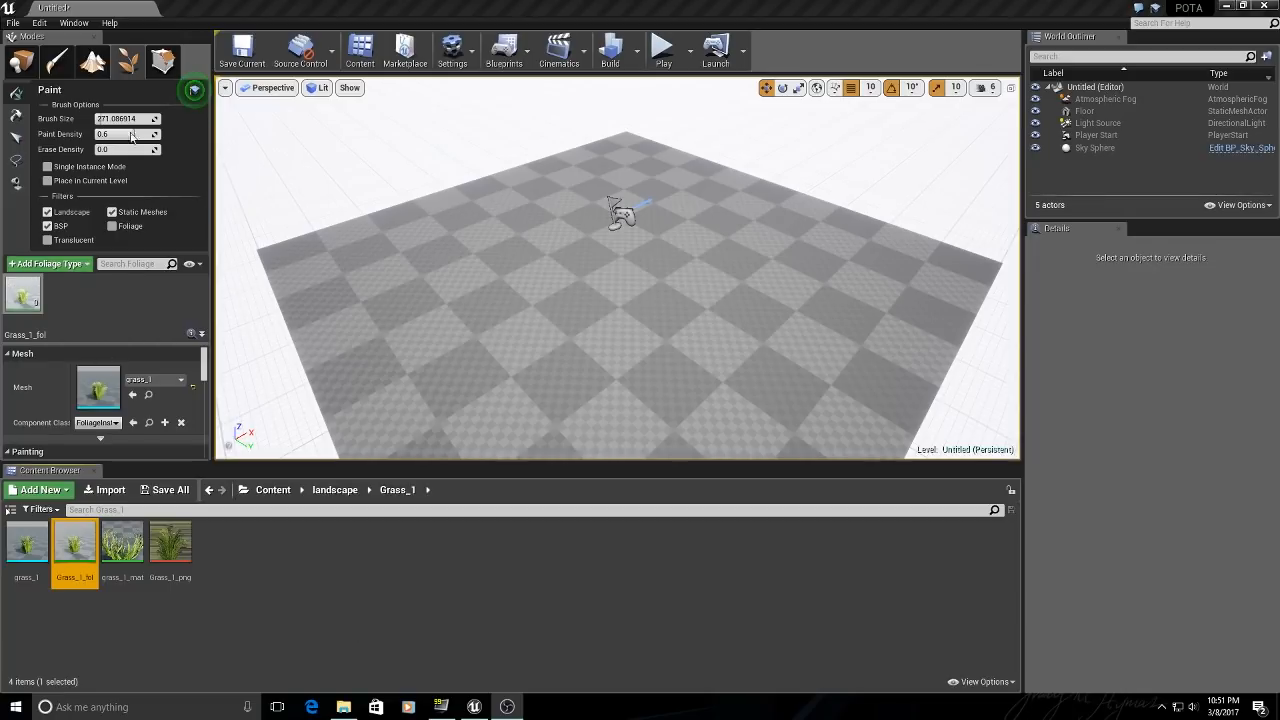
click(379, 214)
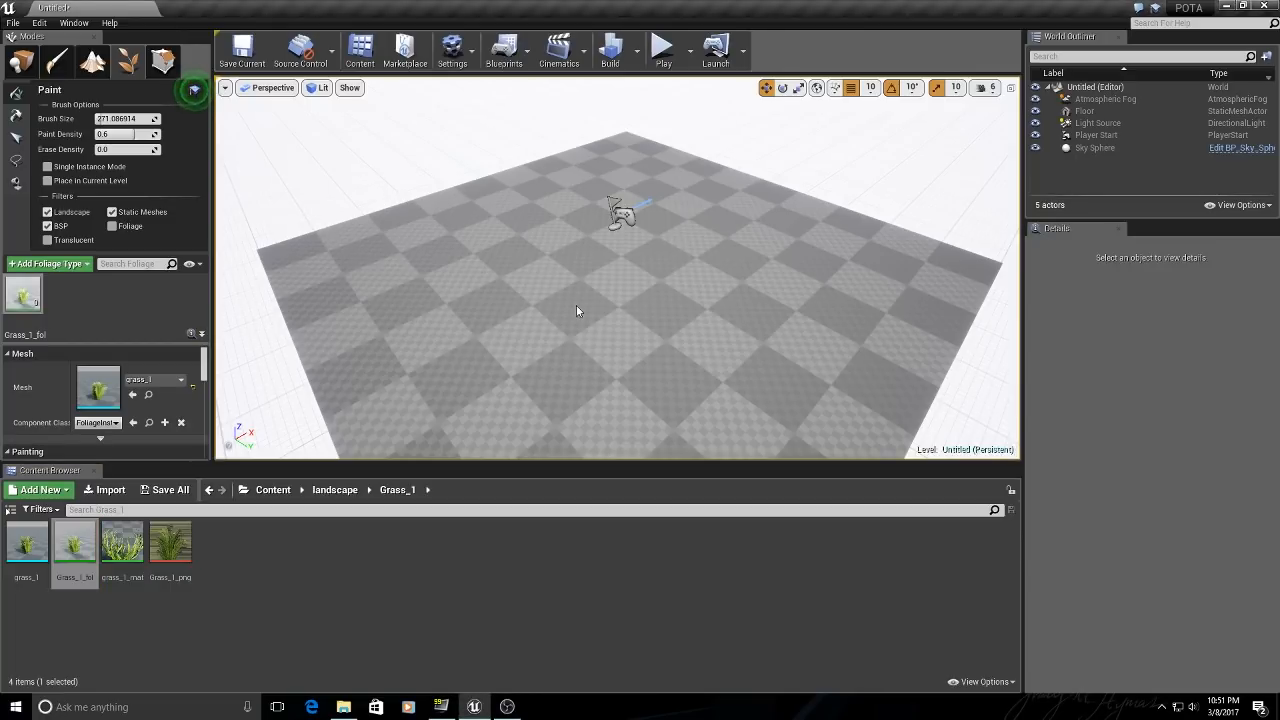
click(26, 296)
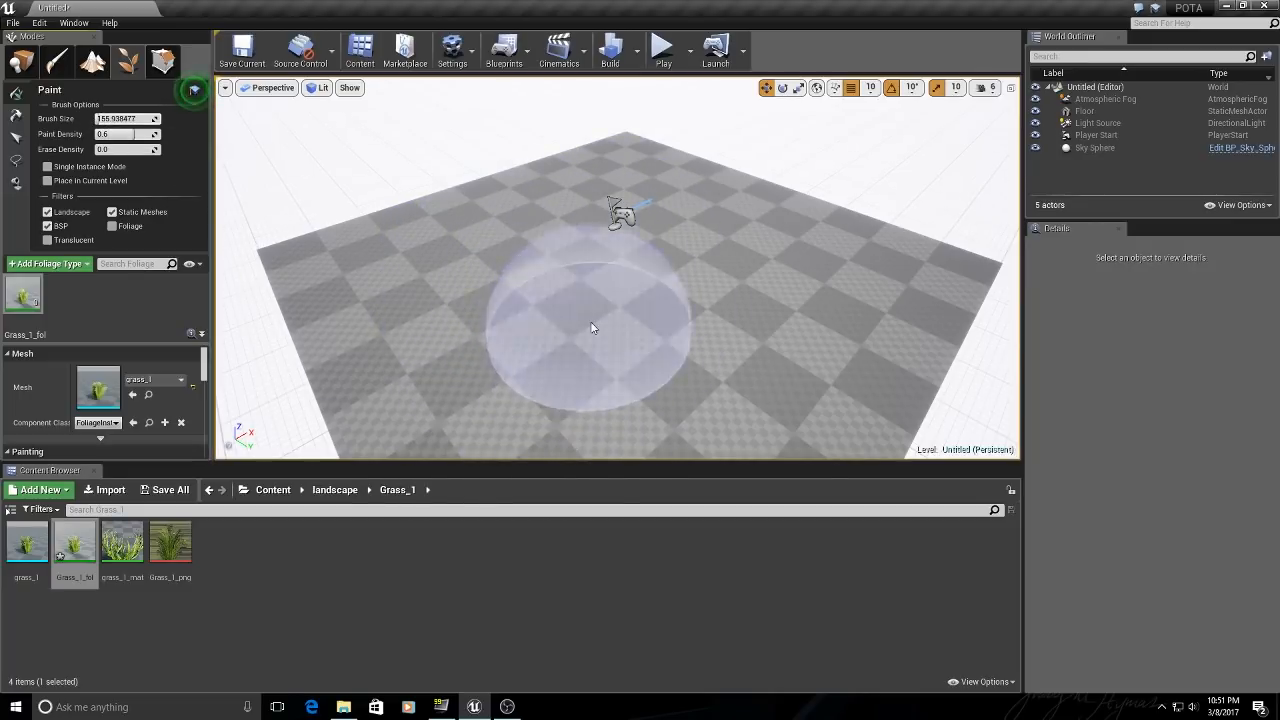
click(589, 329)
mouse_move(589, 329)
mouse_down()
mouse_move(529, 143)
mouse_move(686, 409)
mouse_move(392, 264)
mouse_up()
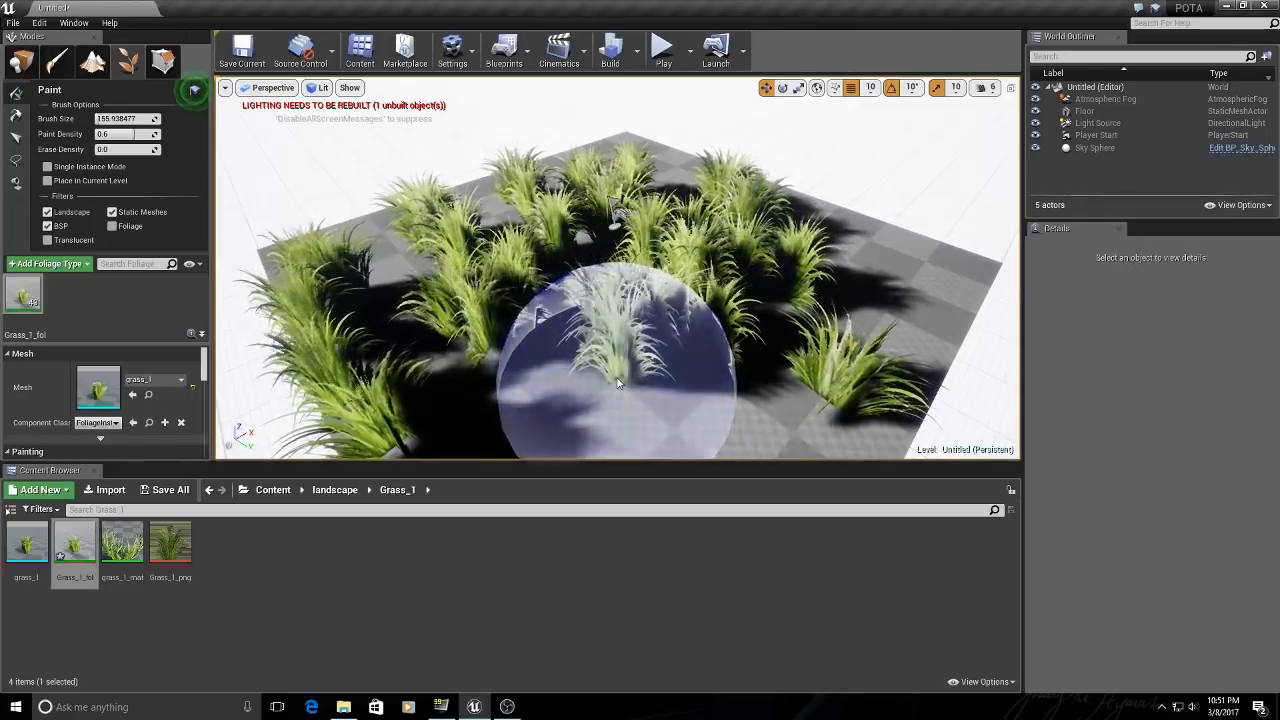
click(21, 62)
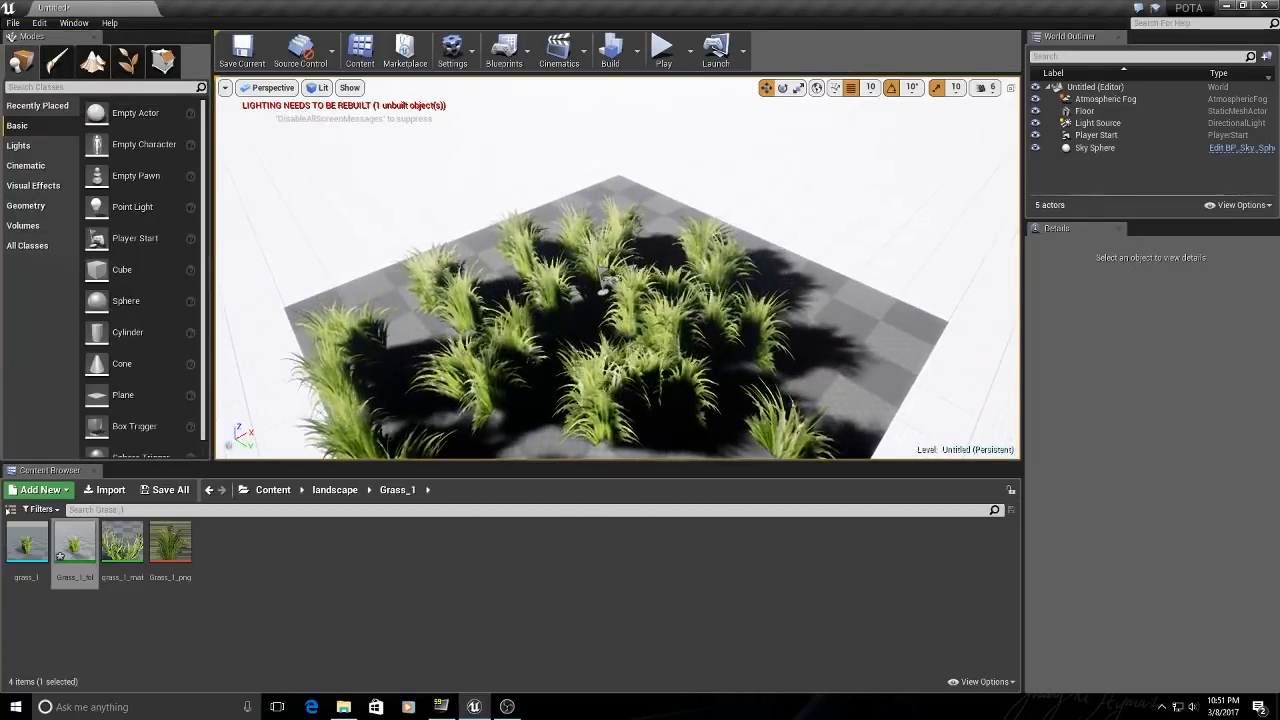
mouse_move(624, 384)
right_down()
mouse_move(624, 430)
mouse_move(624, 370)
mouse_move(624, 395)
right_up()
scroll(624, 385, down, 3)
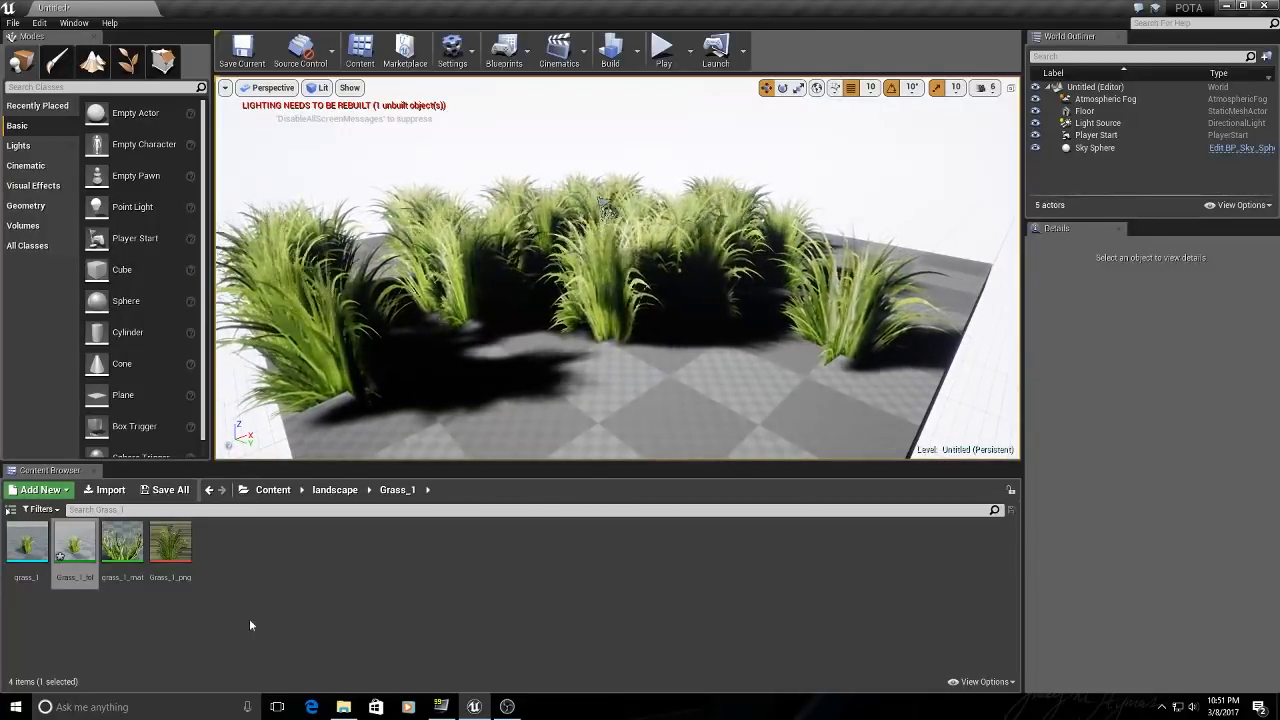
click(102, 622)
click(128, 553)
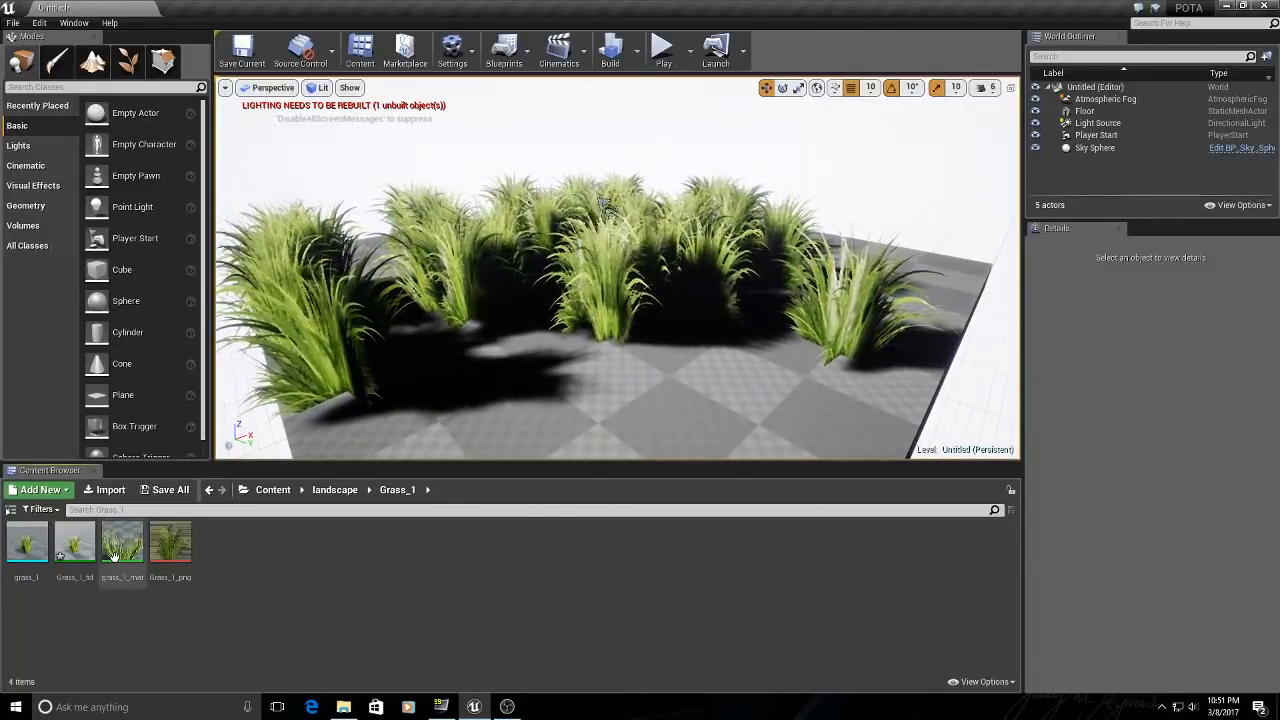
double_click(130, 557)
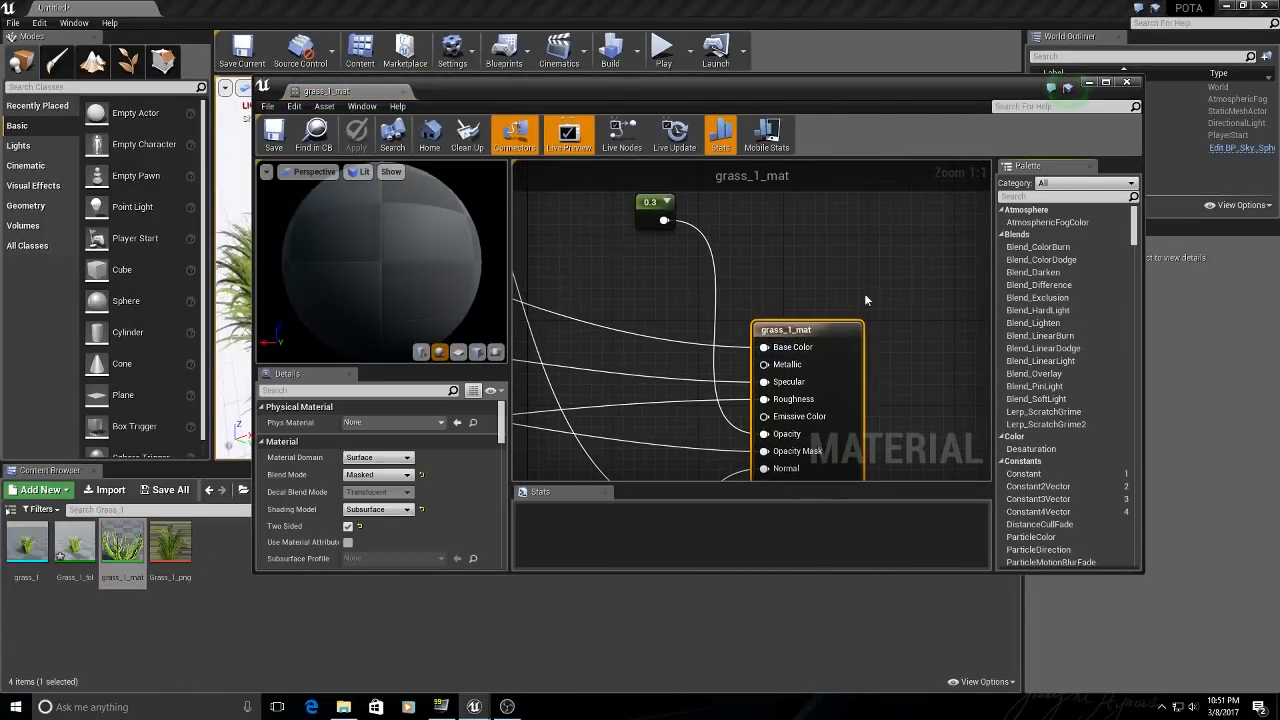
click(1126, 82)
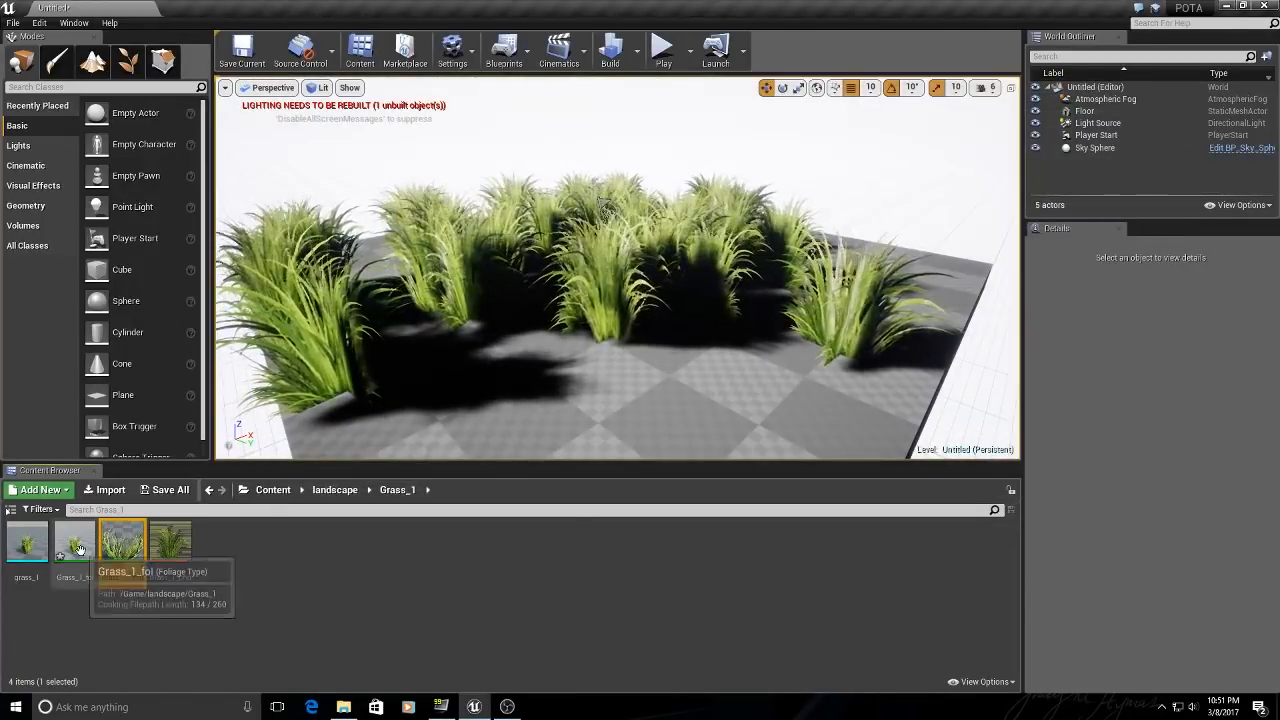
Turn off Cast Shadow in the Grass_1_fol foliage type, saving the asset and closing its editor.
double_click(75, 545)
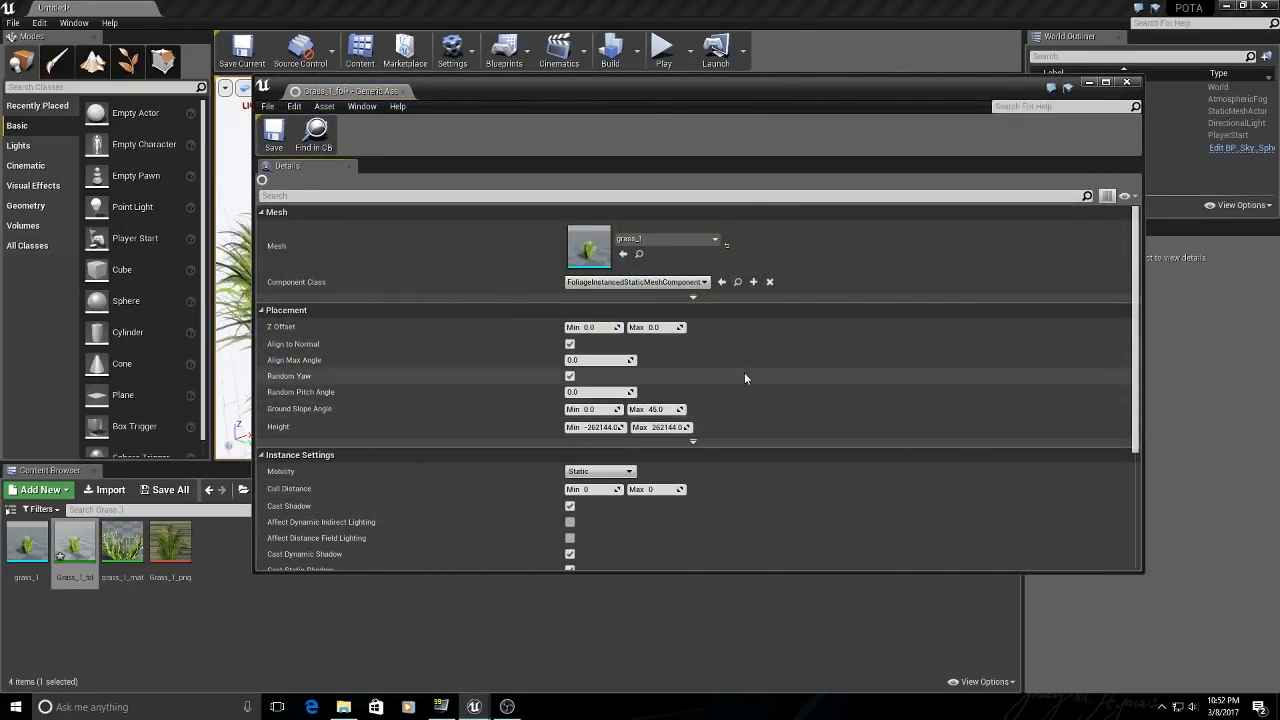
click(570, 506)
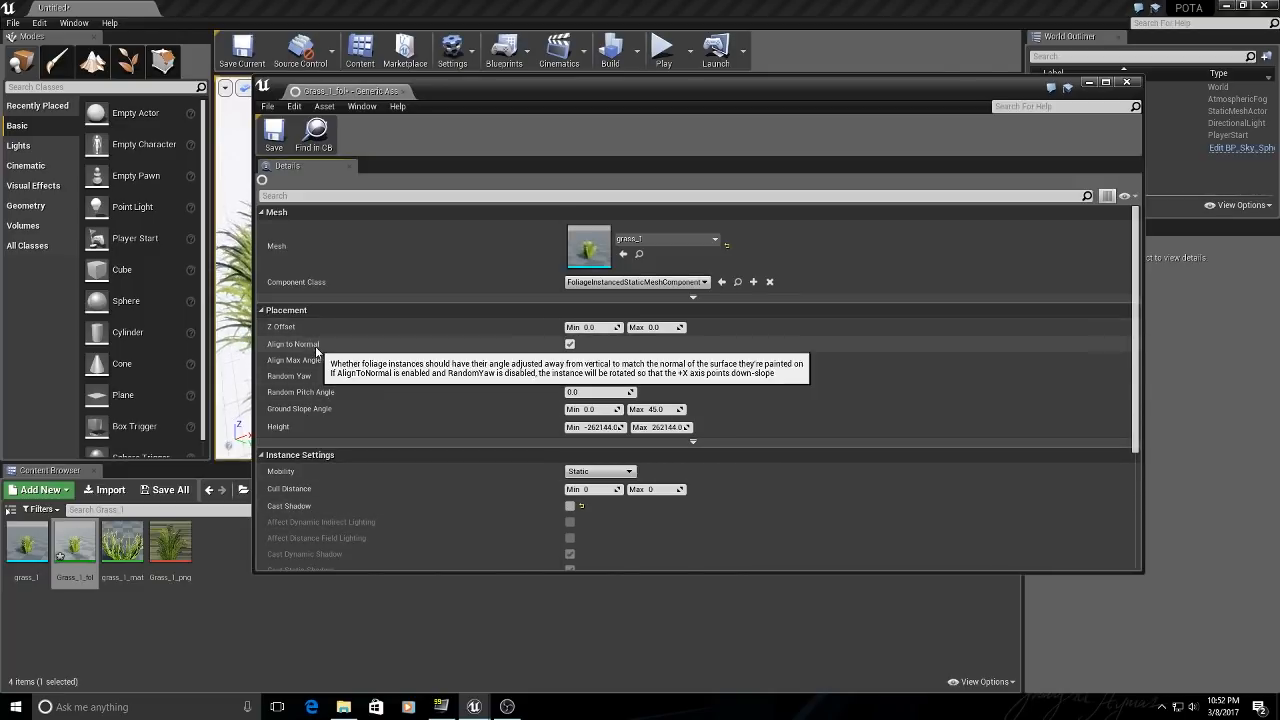
scroll(834, 383, down, 4)
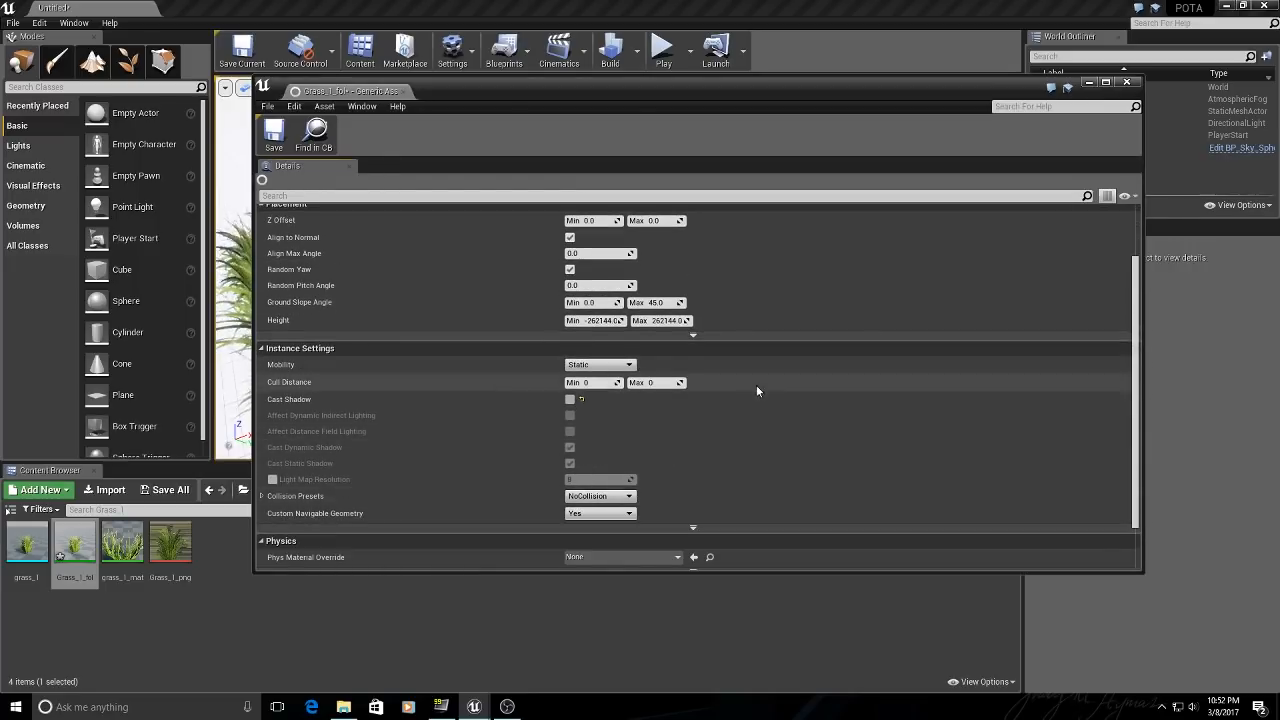
scroll(766, 410, down, 1)
scroll(760, 440, up, 5)
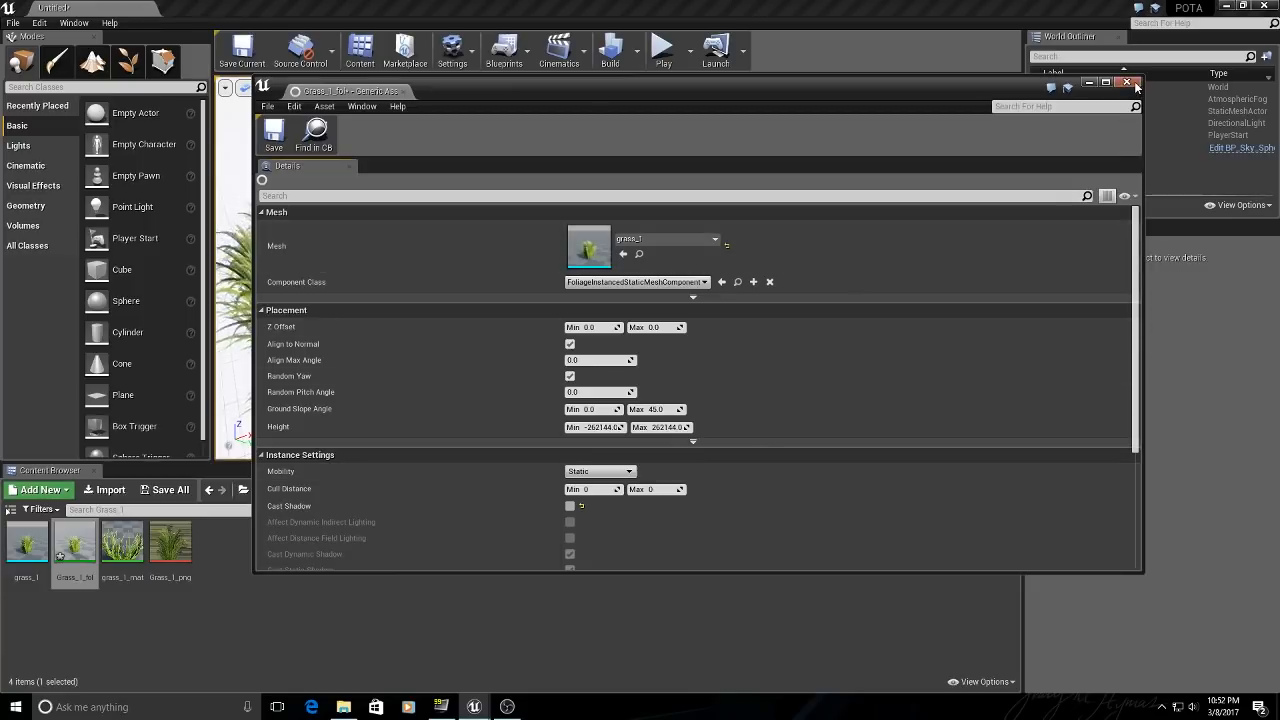
click(284, 141)
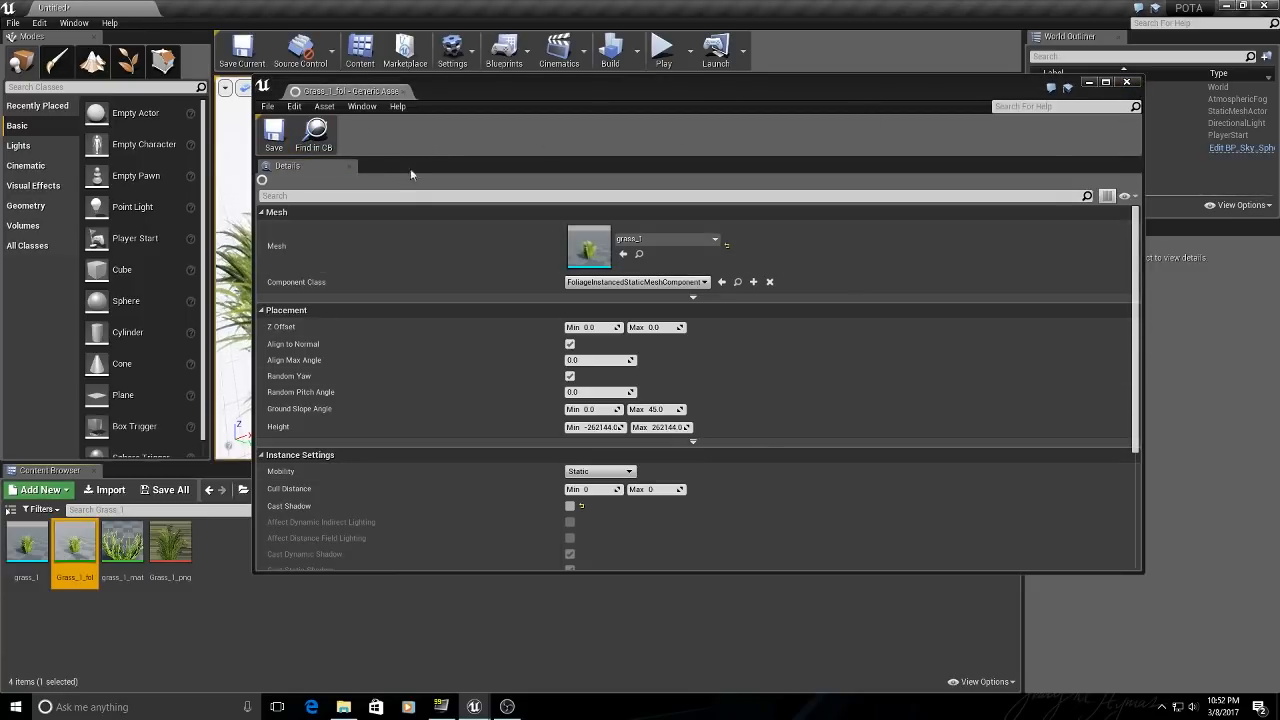
click(1126, 82)
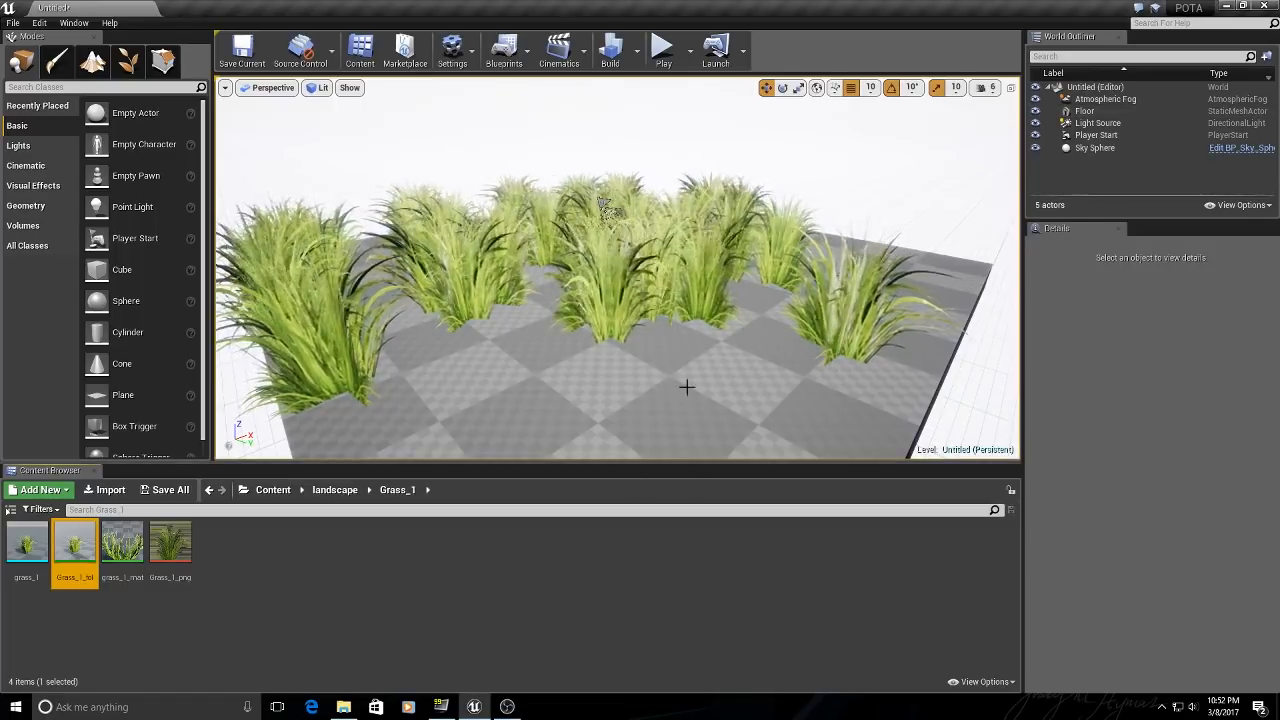
Inspect the painted grass on the floor from several angles and distances.
scroll(585, 250, down, 5)
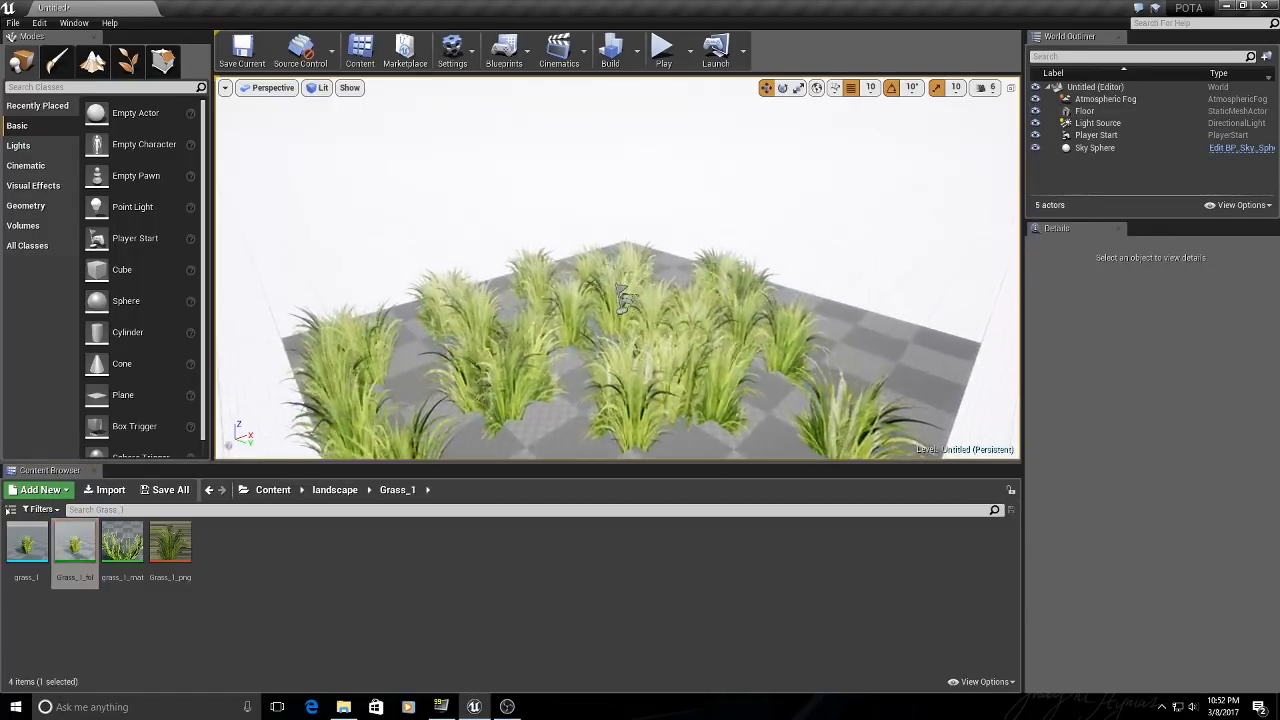
right_drag(586, 397, 560, 420)
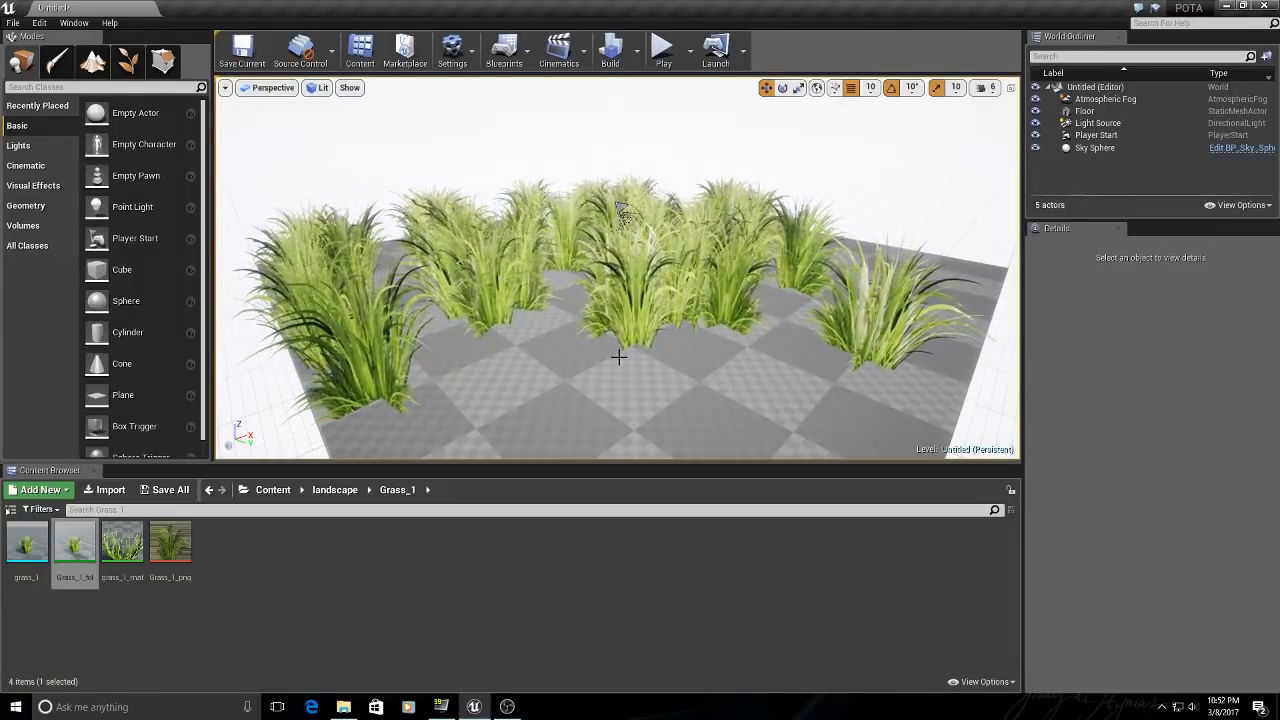
right_drag(619, 364, 562, 398)
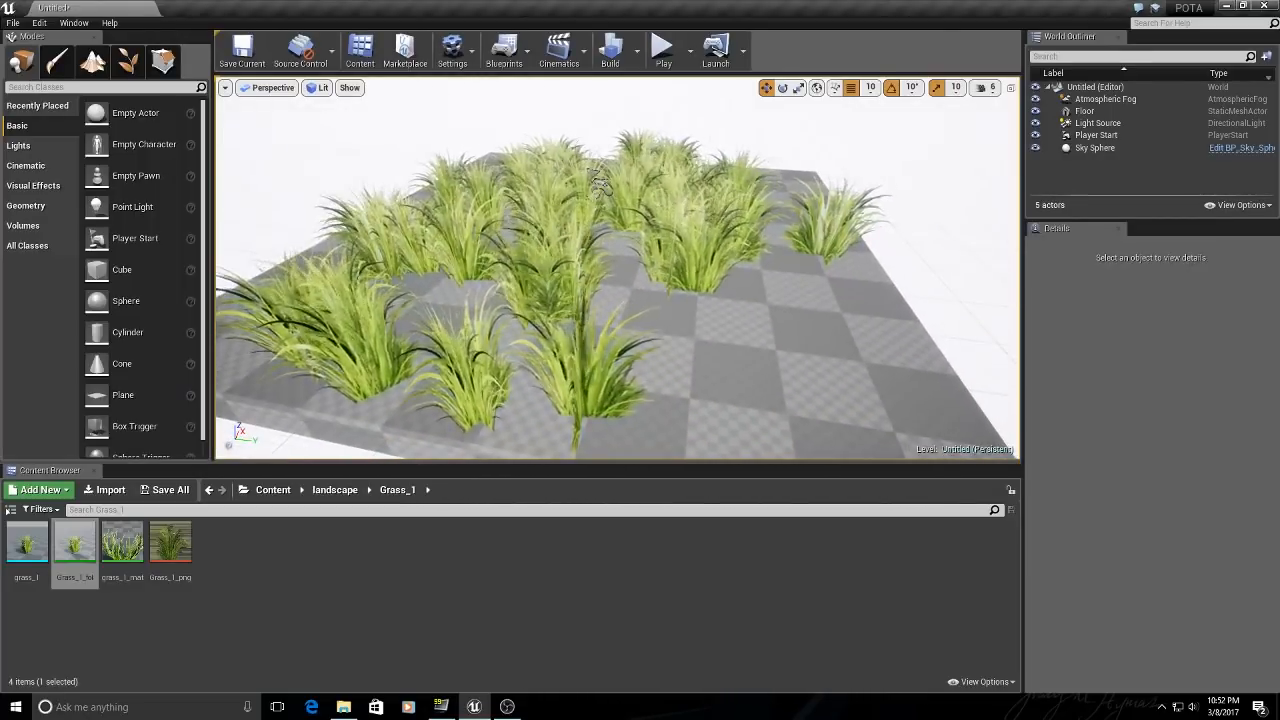